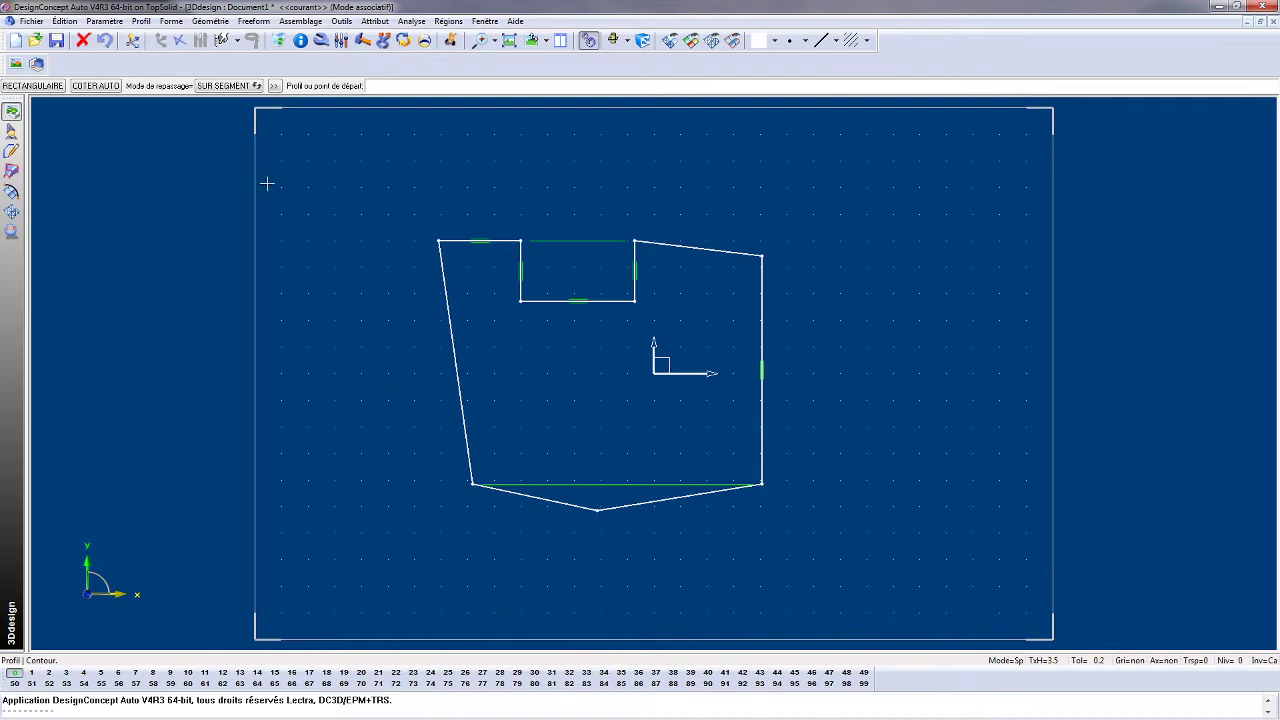
# Delete the existing contour and open the absolute coordinate system's settings for modification.
pyautogui.click(85, 41)
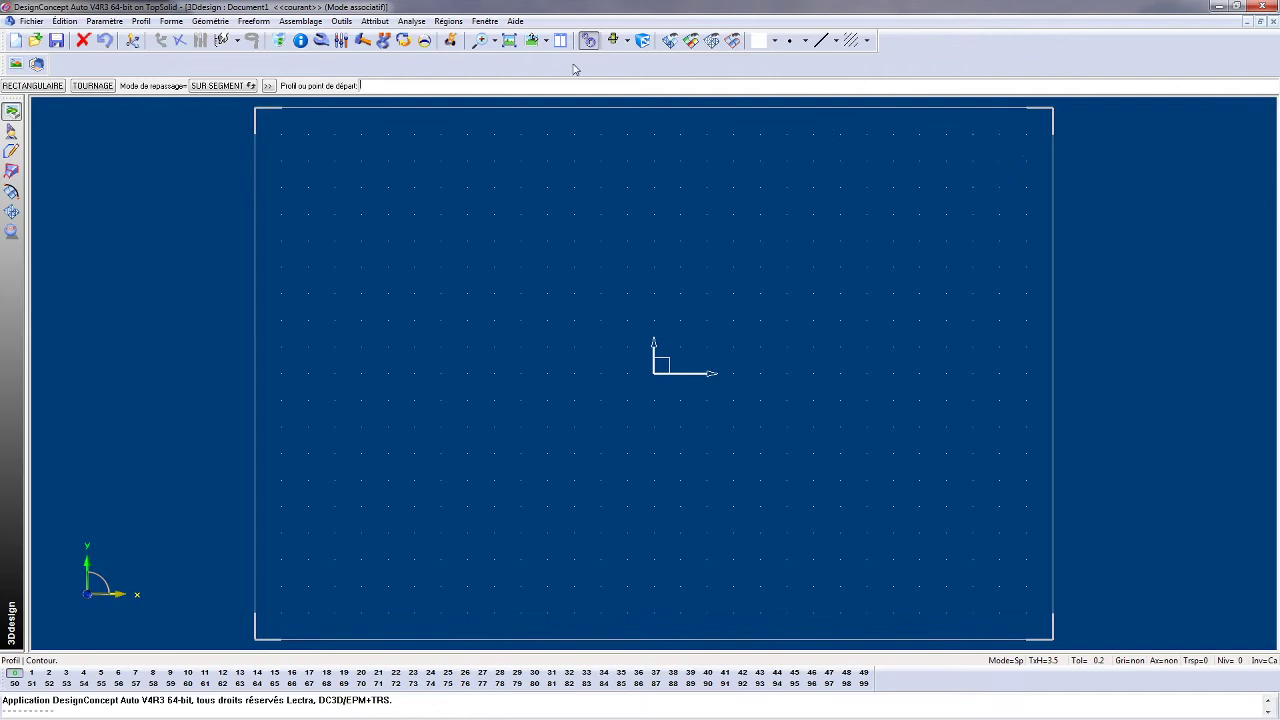
pyautogui.click(321, 41)
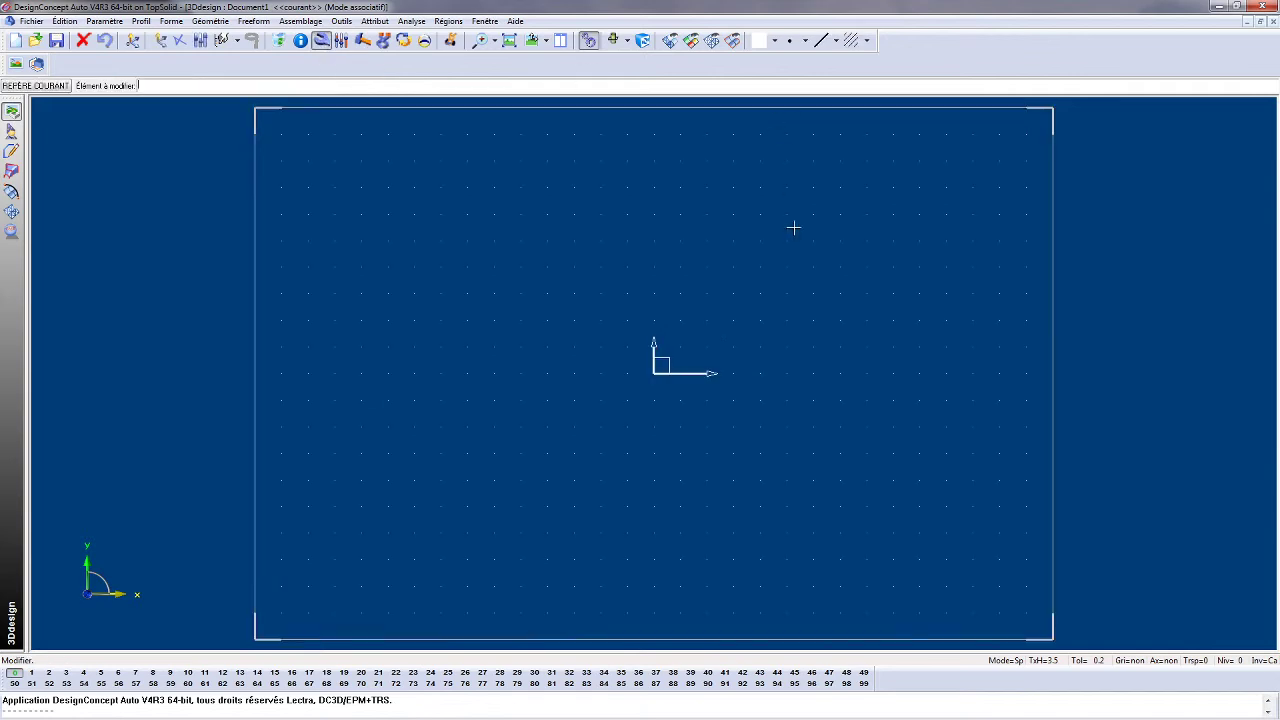
pyautogui.click(674, 374)
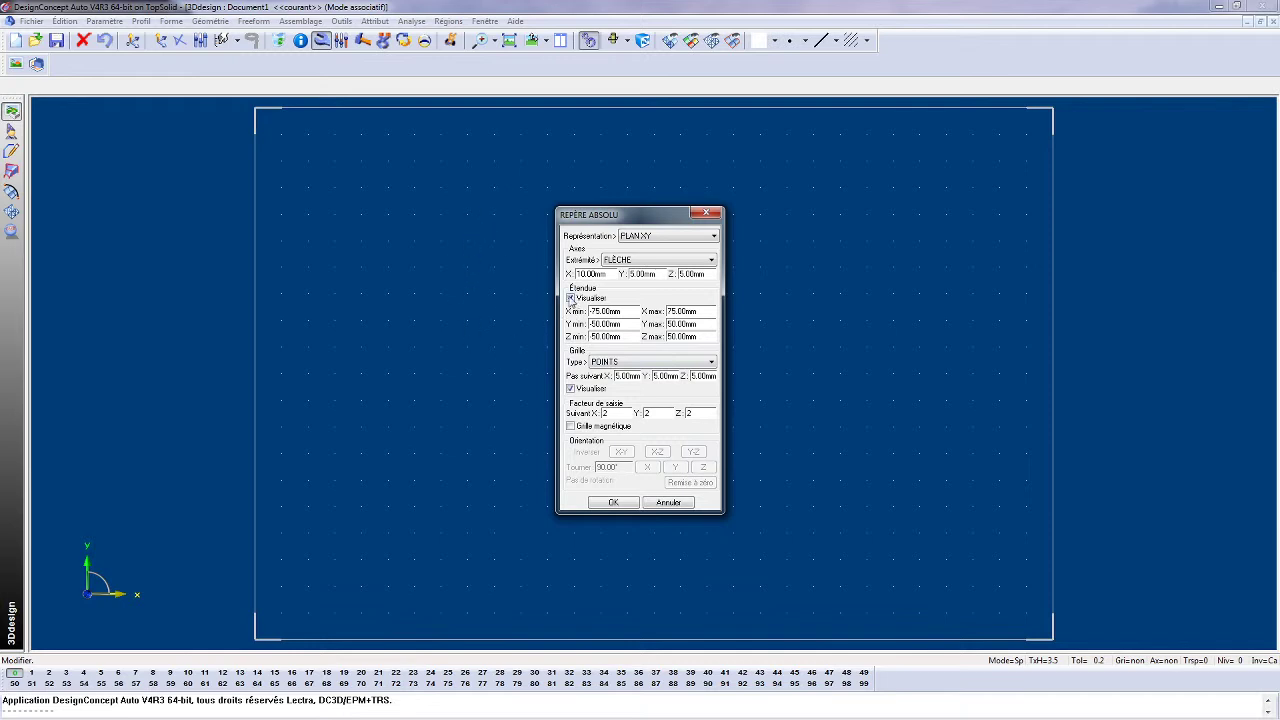
# Toggle the visibility of the coordinate system's extent frame and point grid off and back on.
pyautogui.click(571, 299)
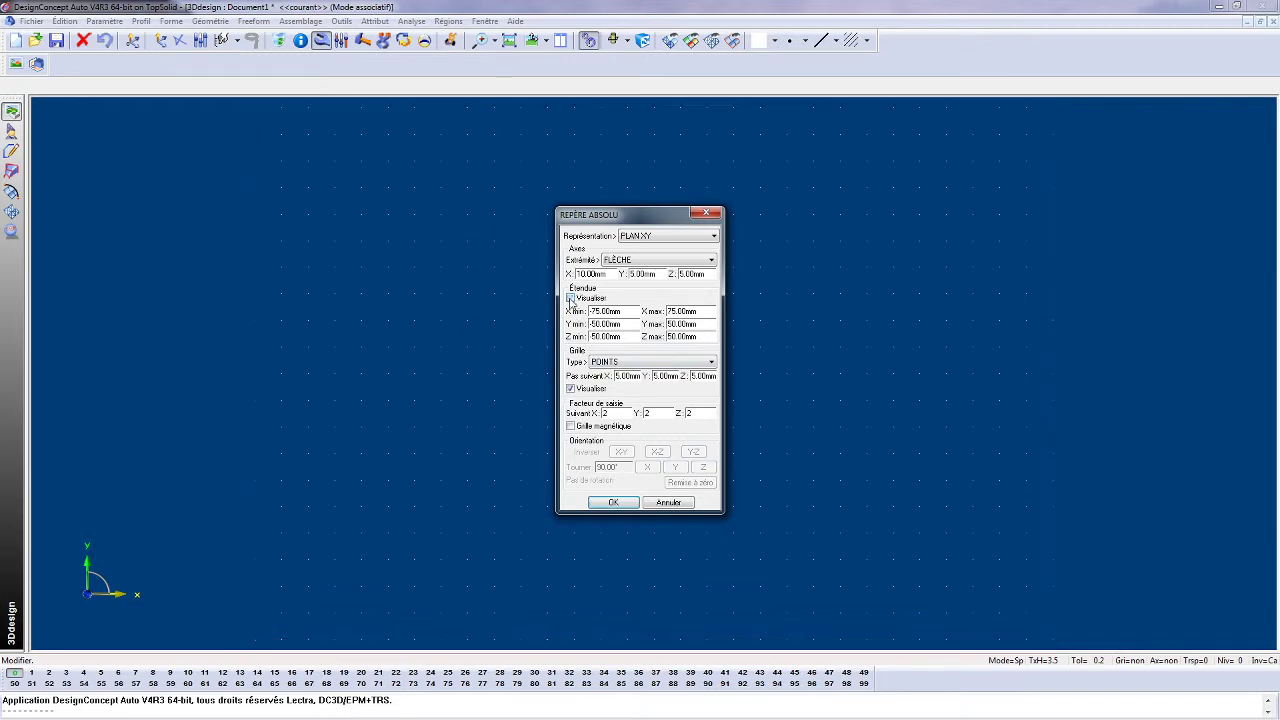
pyautogui.click(571, 299)
pyautogui.click(571, 299)
pyautogui.click(571, 299)
pyautogui.click(571, 389)
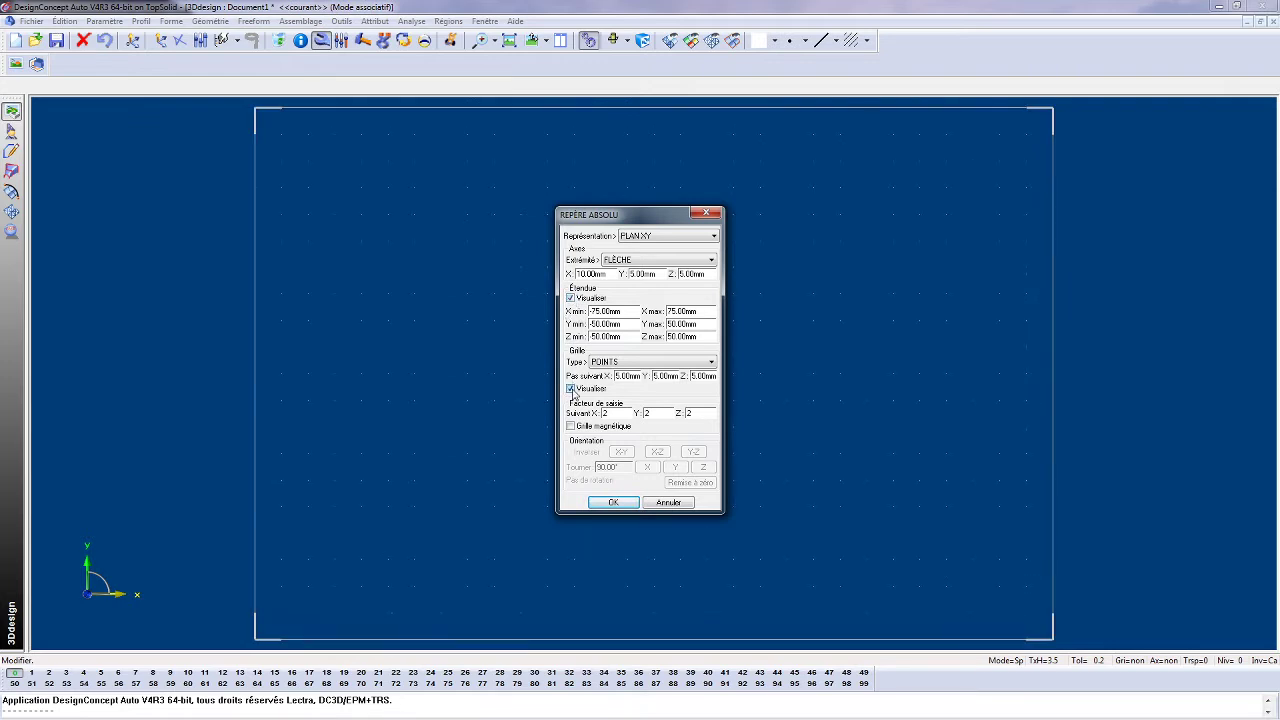
pyautogui.click(571, 389)
# Enable the magnetic grid on the absolute coordinate system and set the grid's X spacing to 10 mm.
pyautogui.click(571, 427)
pyautogui.click(571, 427)
pyautogui.click(571, 427)
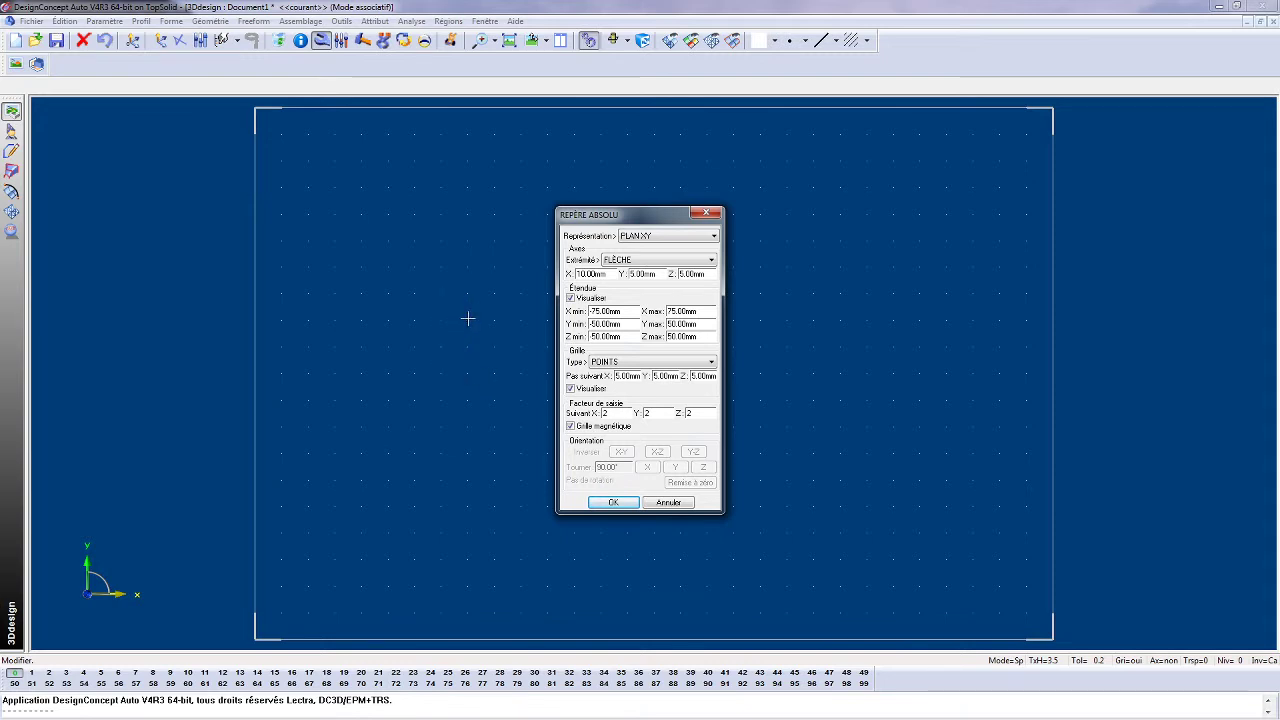
pyautogui.click(628, 375)
pyautogui.press('BackSpace')
pyautogui.press('BackSpace')
pyautogui.press('BackSpace')
pyautogui.doubleClick(628, 376)
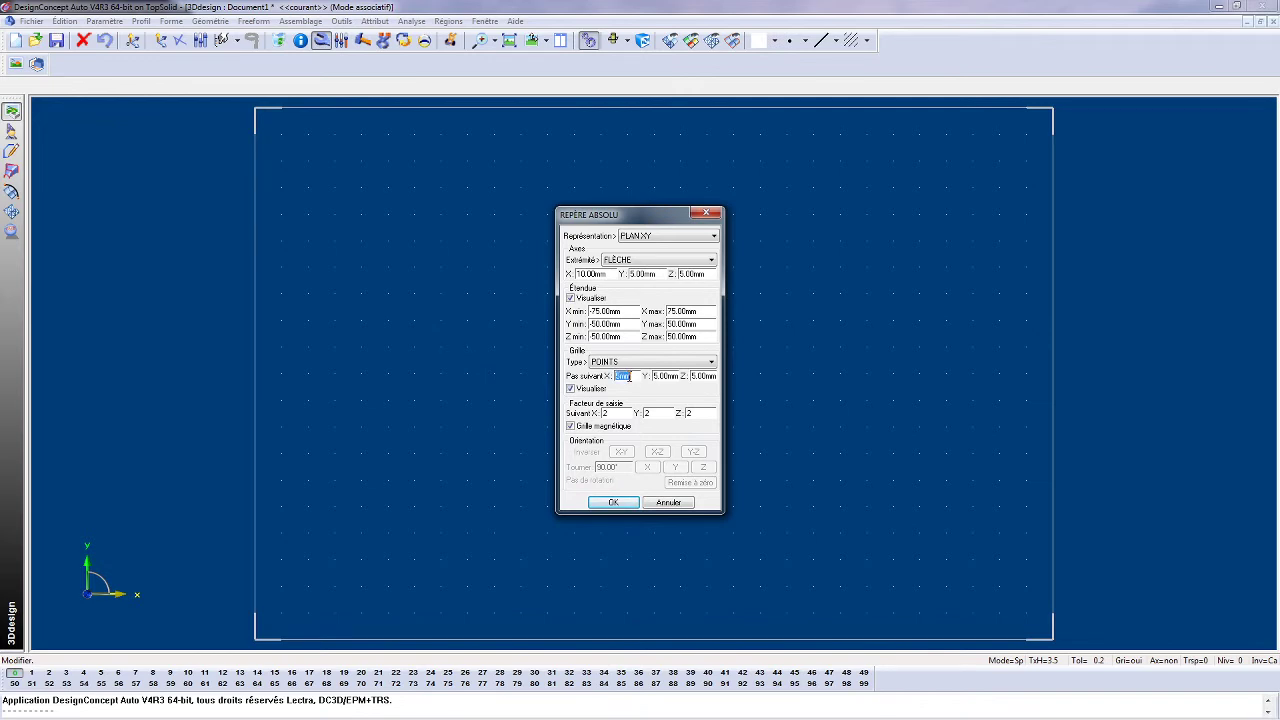
pyautogui.write('10')
pyautogui.press('Return')
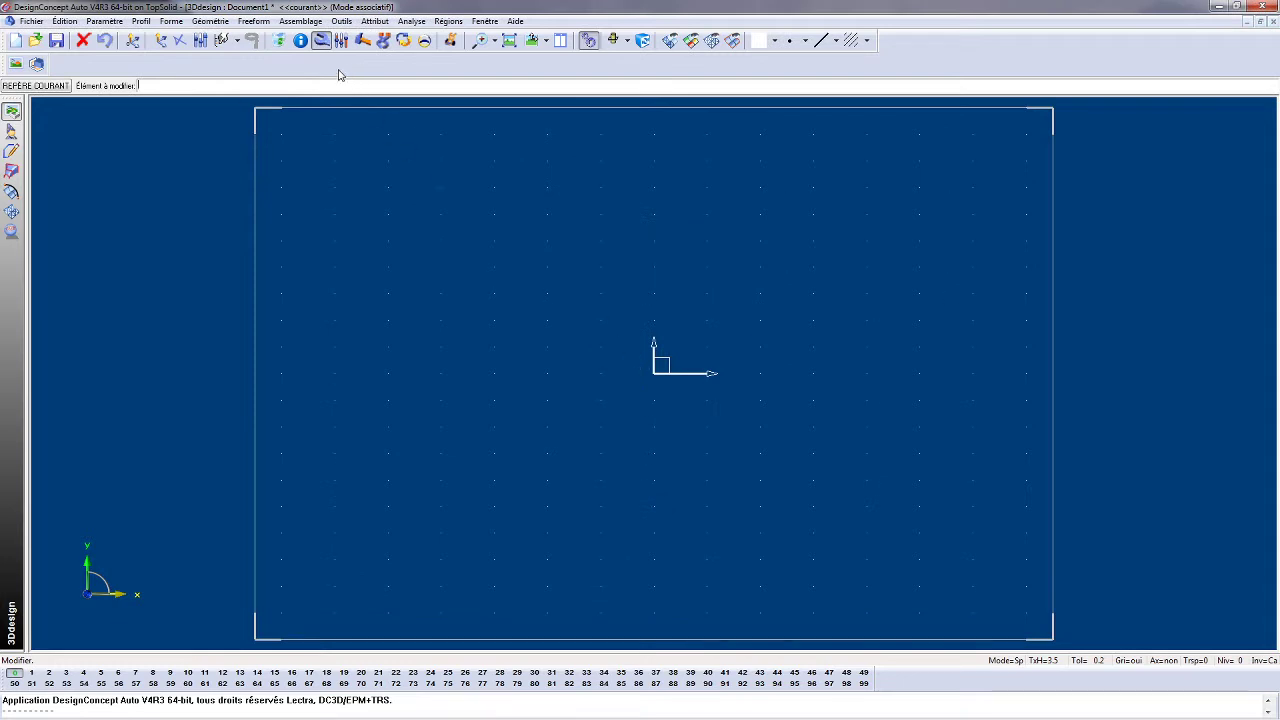
# Modify the absolute coordinate system again to set the grid's Y spacing to 10 mm.
pyautogui.click(687, 372)
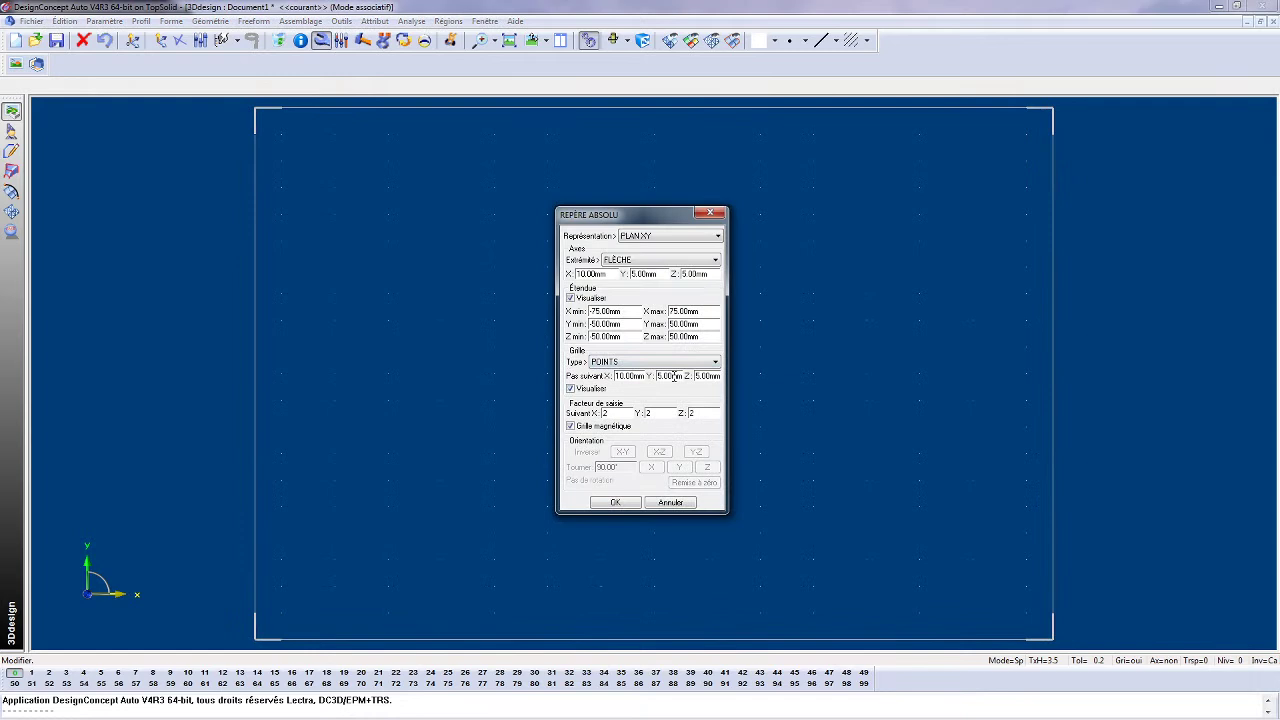
pyautogui.click(674, 375)
pyautogui.moveTo(674, 375); pyautogui.dragTo(657, 375)
pyautogui.write('10')
pyautogui.click(705, 375)
pyautogui.moveTo(707, 374); pyautogui.dragTo(698, 375)
pyautogui.write('-')
pyautogui.click(620, 260)
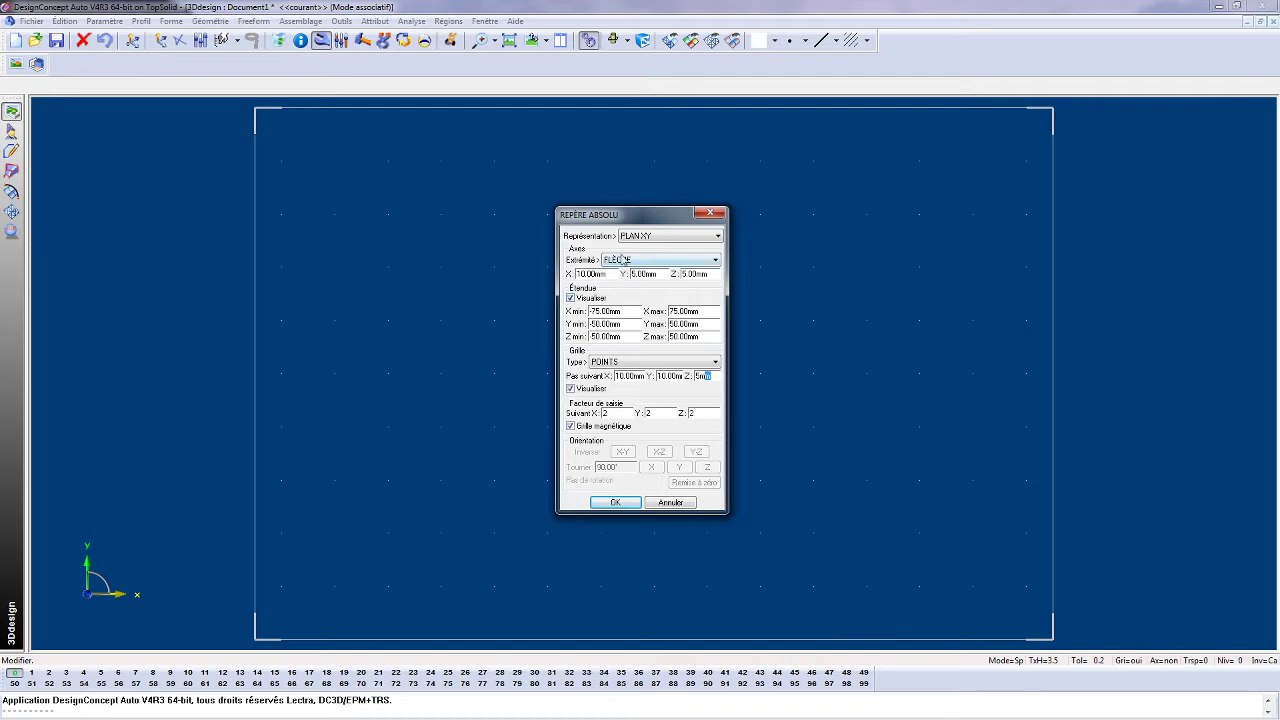
pyautogui.click(616, 503)
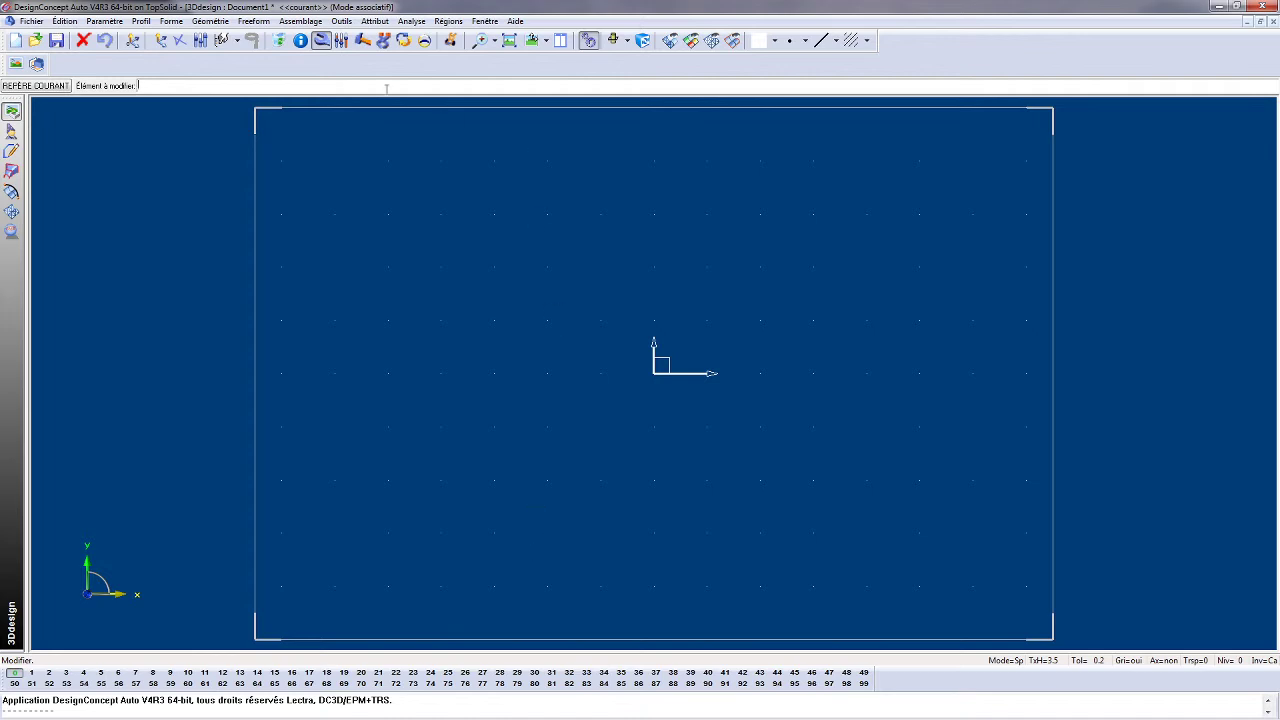
# Draw an open contour on the grid from (-40, 30) through (-20, 30), (-10, 20) and (10, 20) to (10, 30).
pyautogui.click(141, 21)
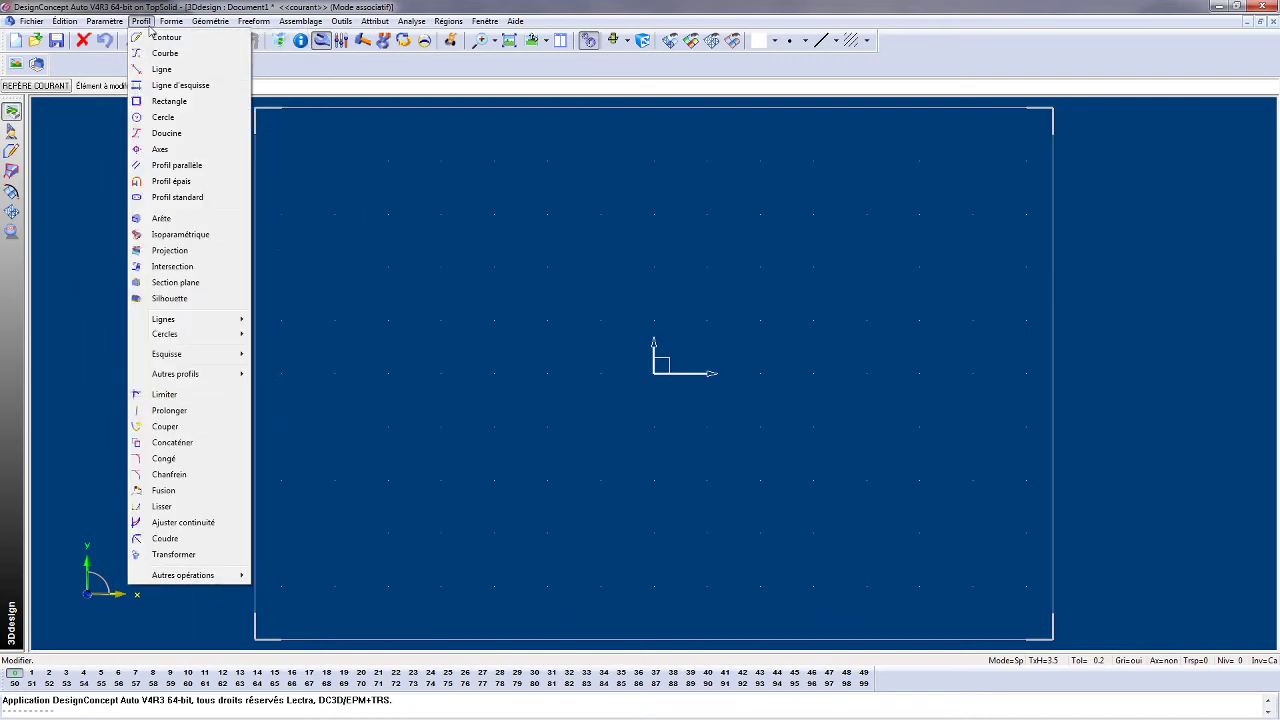
pyautogui.click(160, 37)
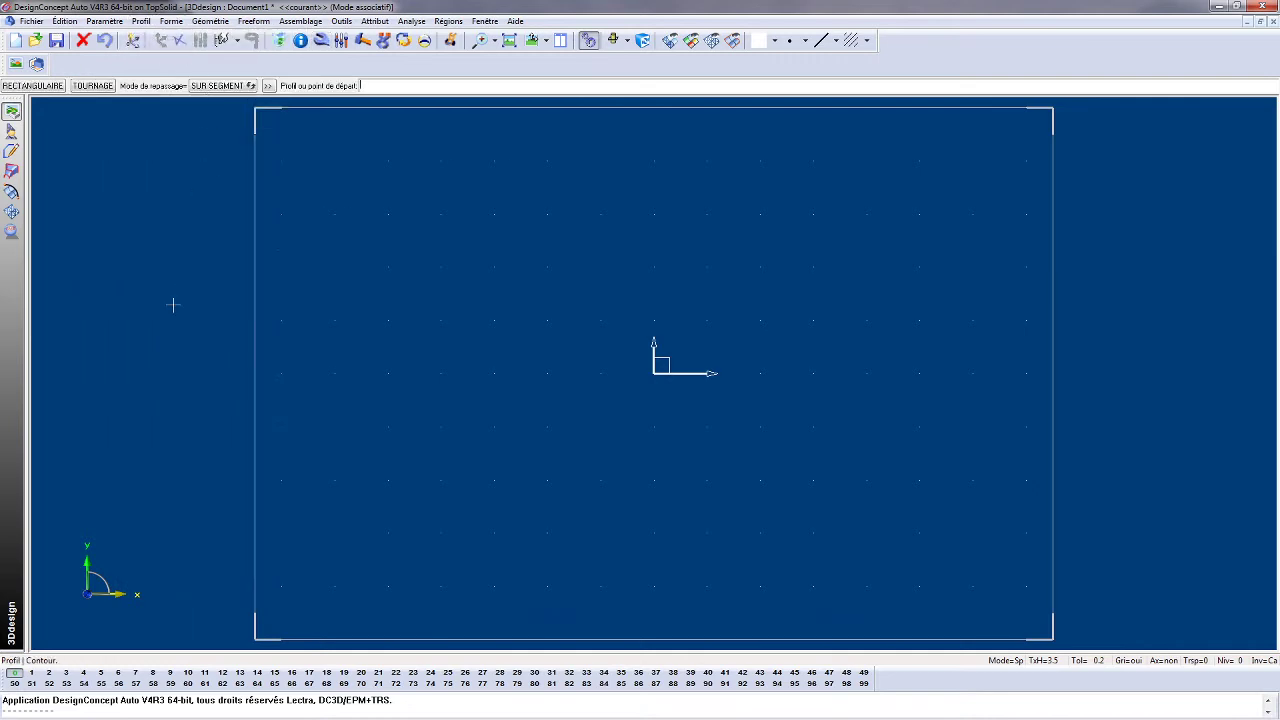
pyautogui.click(441, 240)
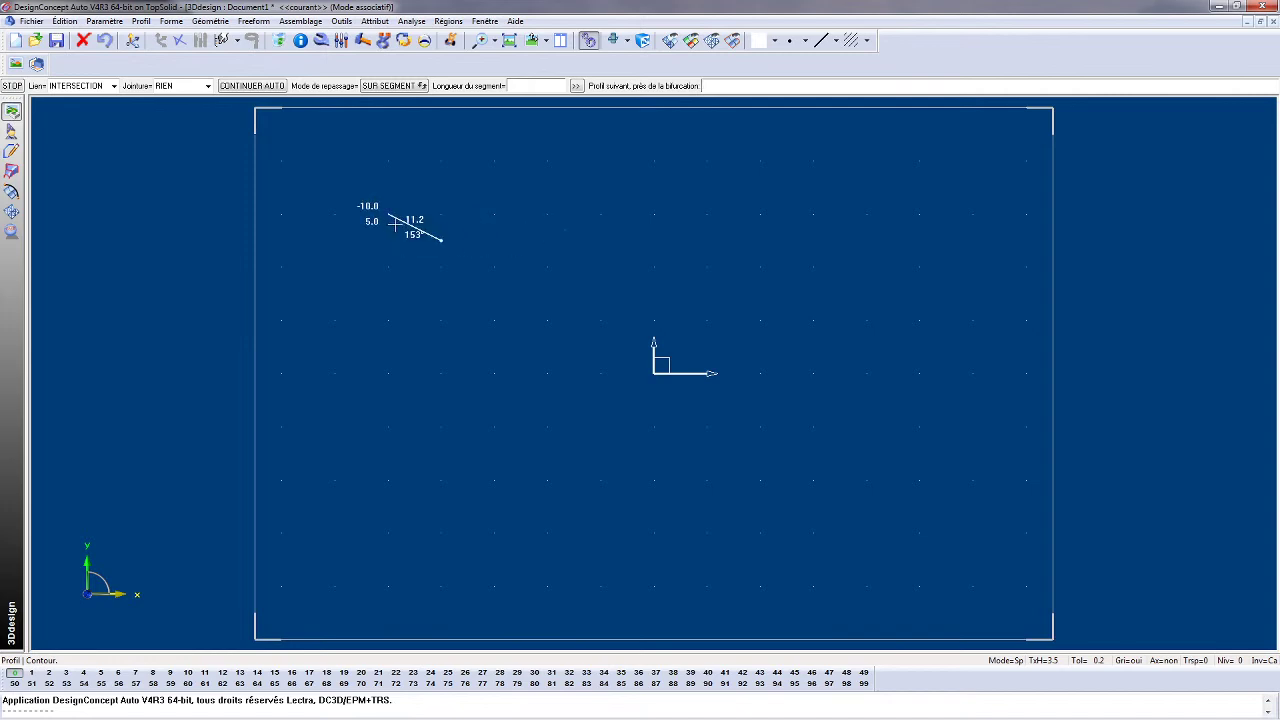
pyautogui.click(105, 40)
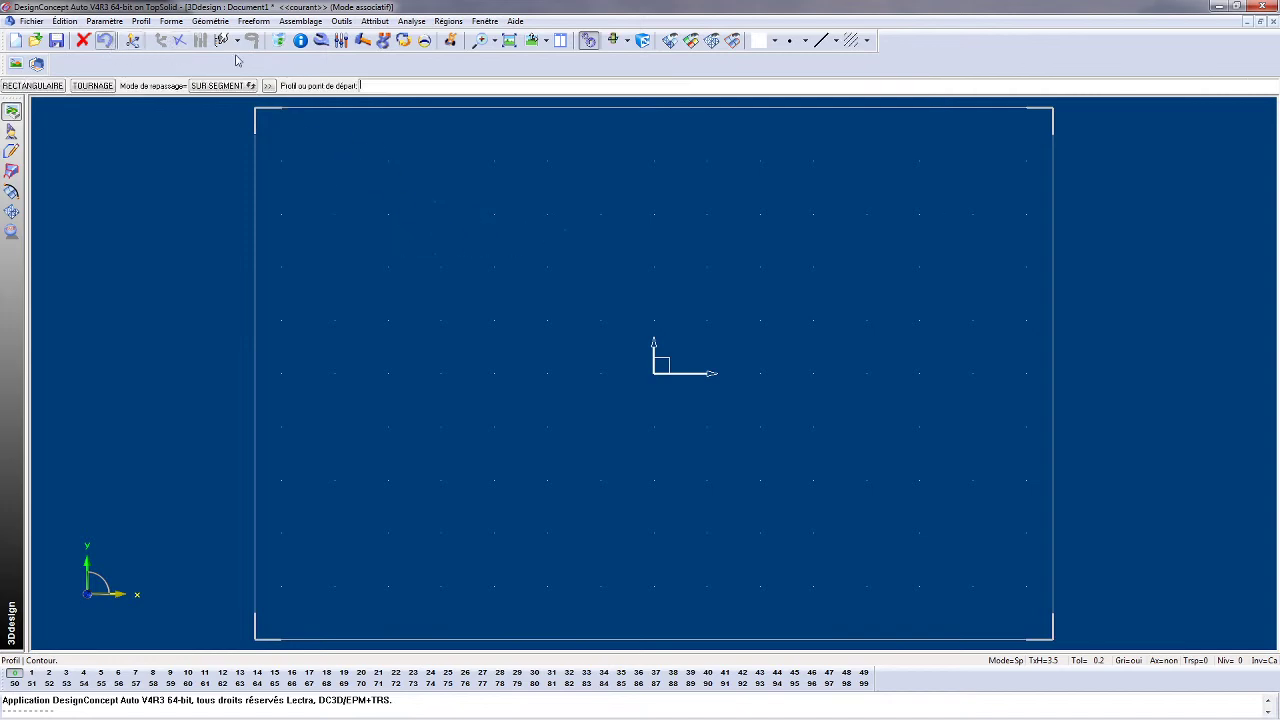
pyautogui.click(440, 214)
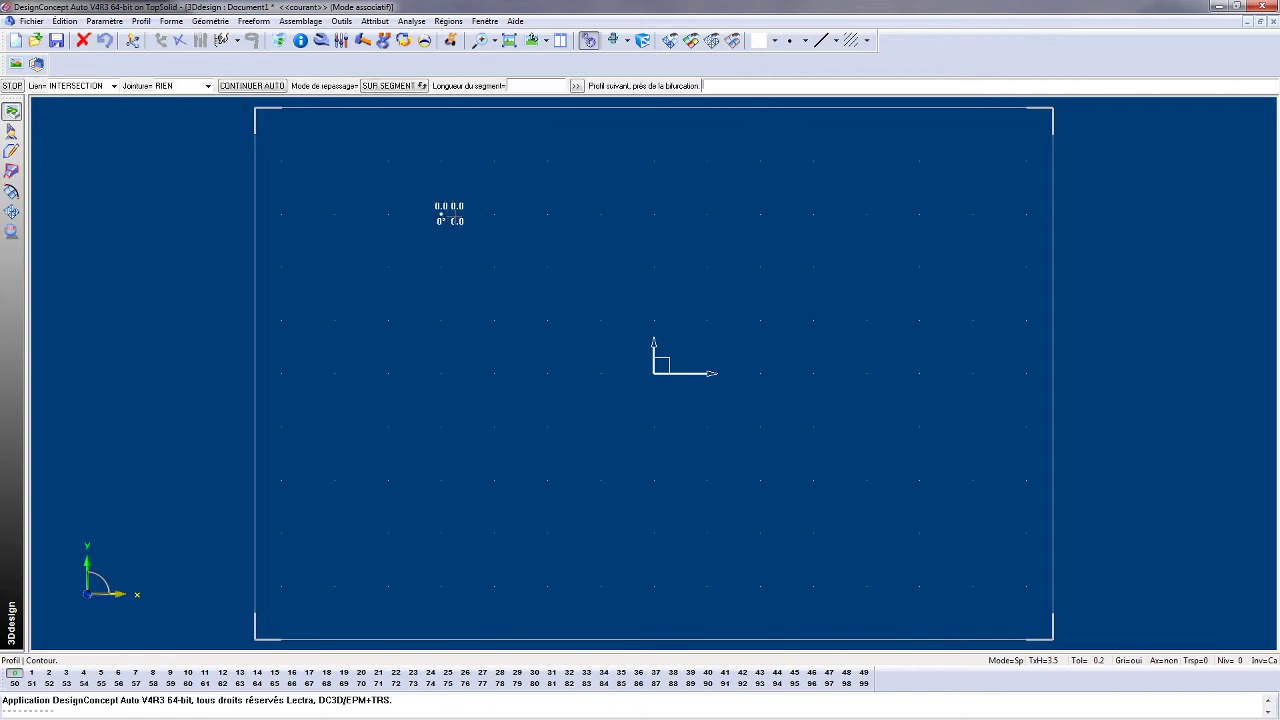
pyautogui.click(548, 214)
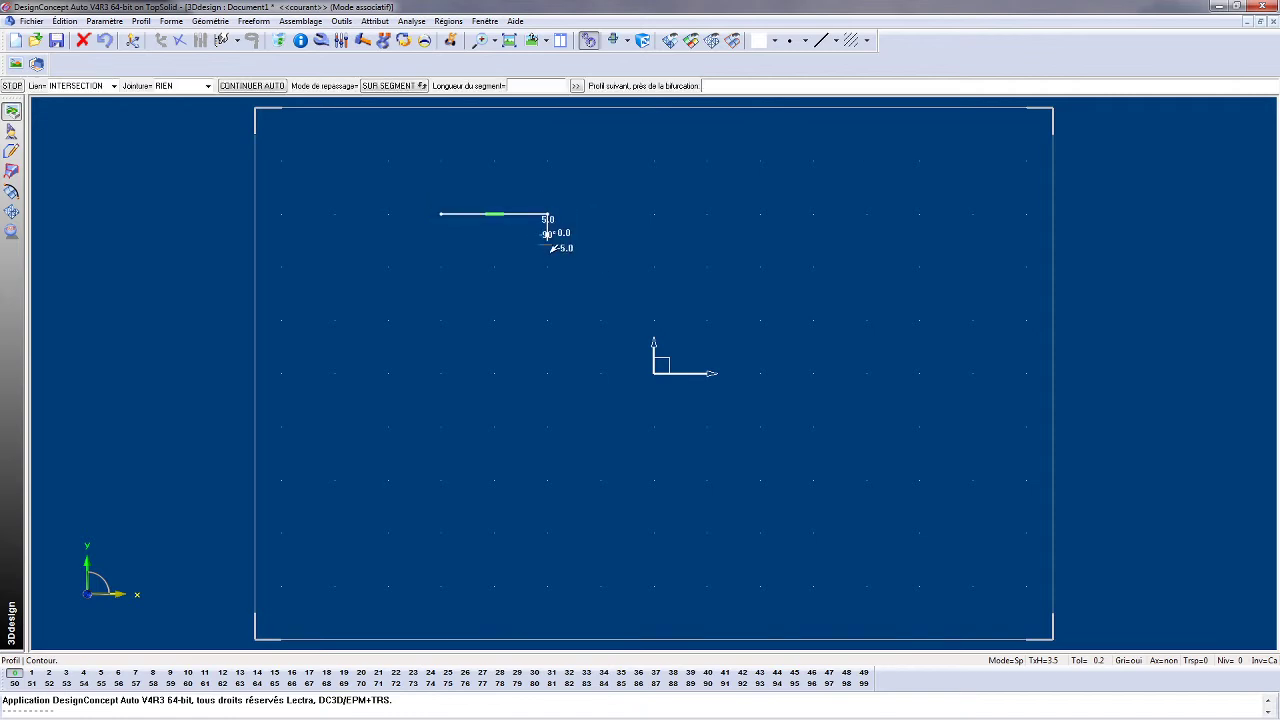
pyautogui.click(601, 267)
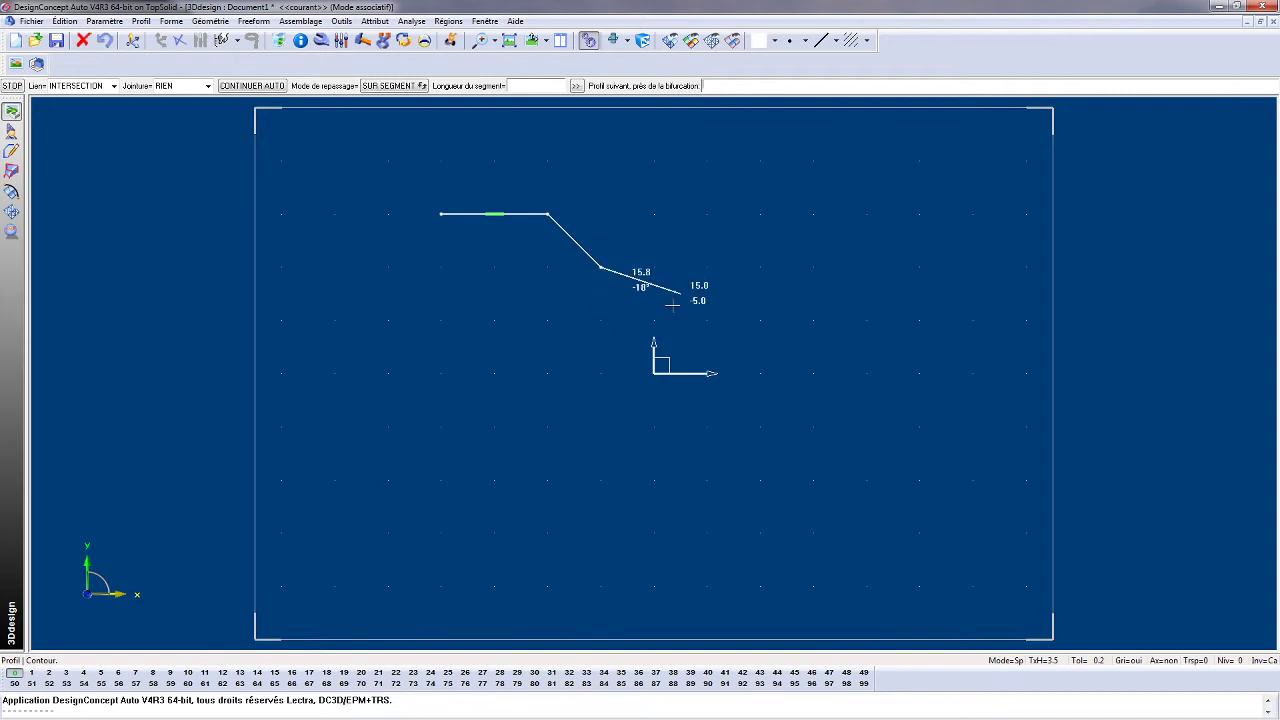
pyautogui.middleClick(705, 270)
pyautogui.click(707, 214)
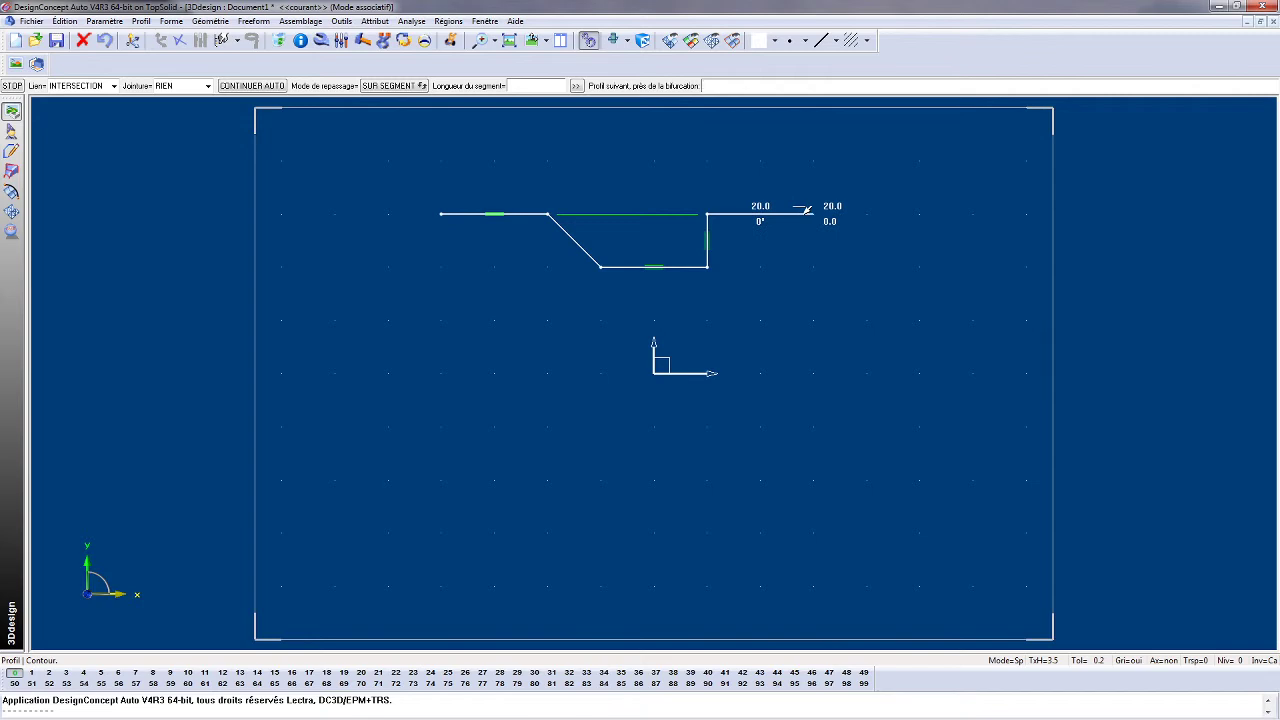
pyautogui.click(735, 214)
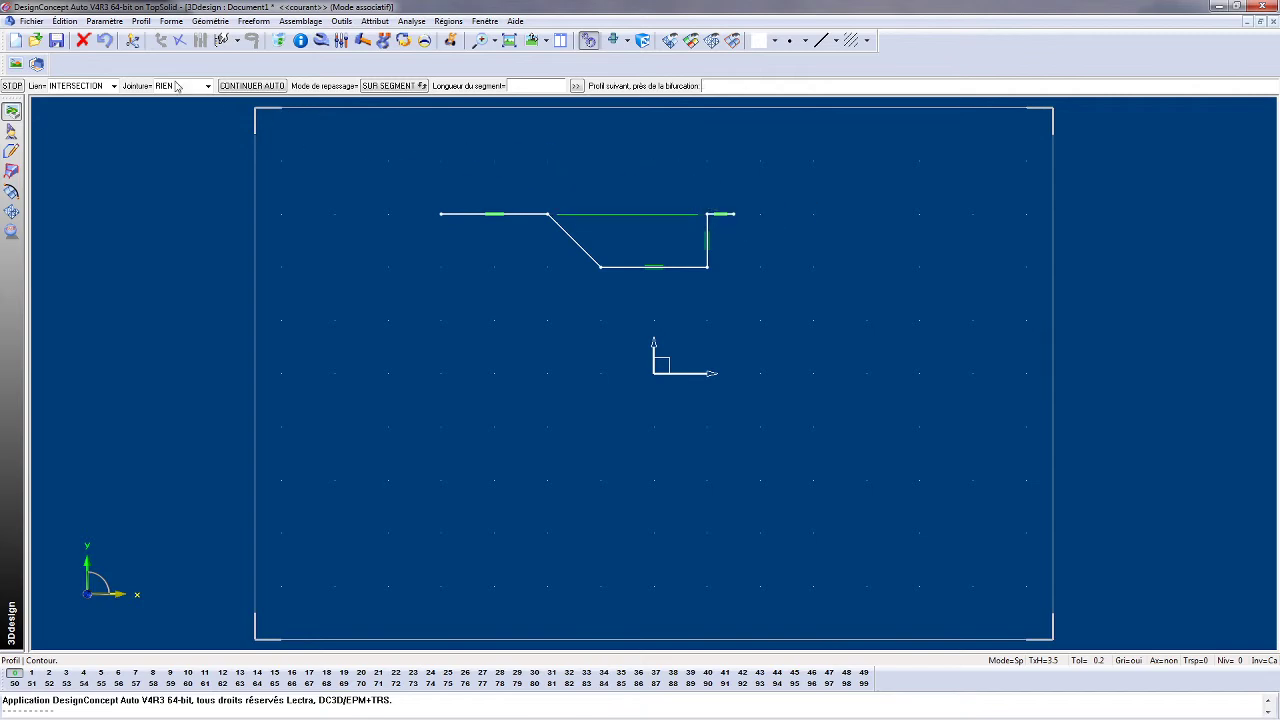
pyautogui.click(104, 40)
pyautogui.click(104, 40)
pyautogui.click(708, 214)
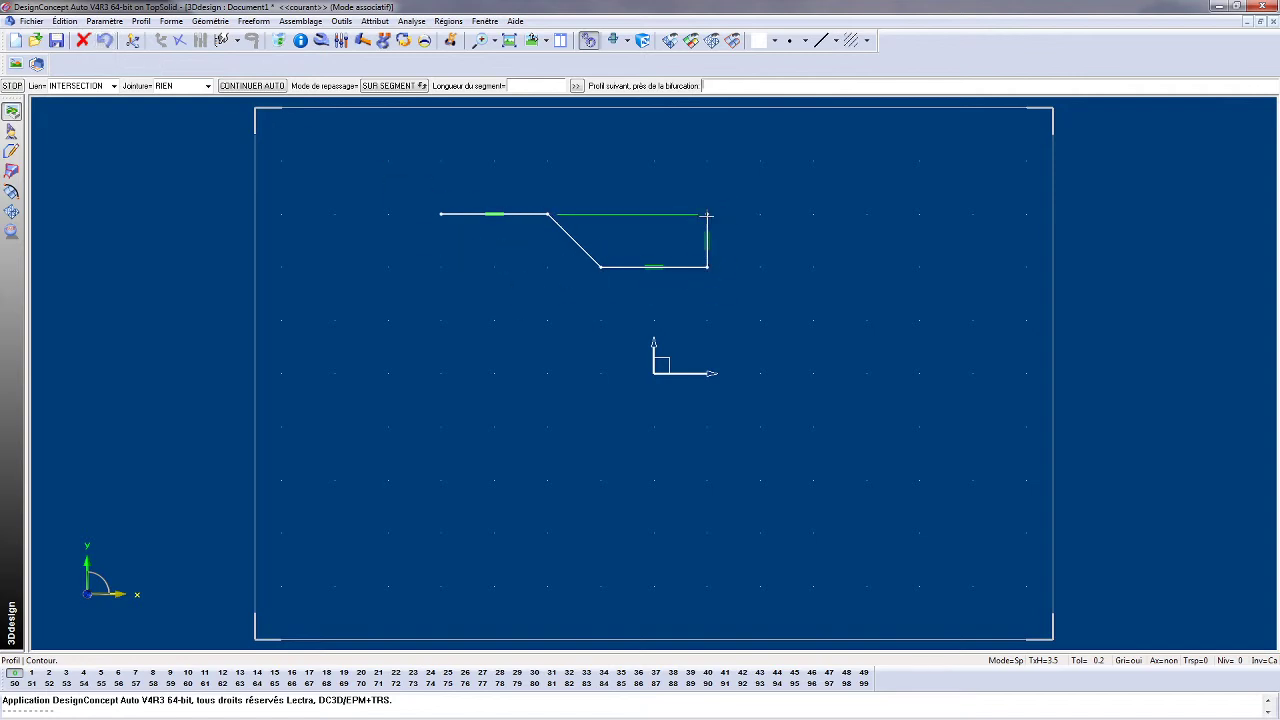
# Continue the contour through (30, 30), (30, -30) and (-40, -30), closing it at its starting point.
pyautogui.click(814, 212)
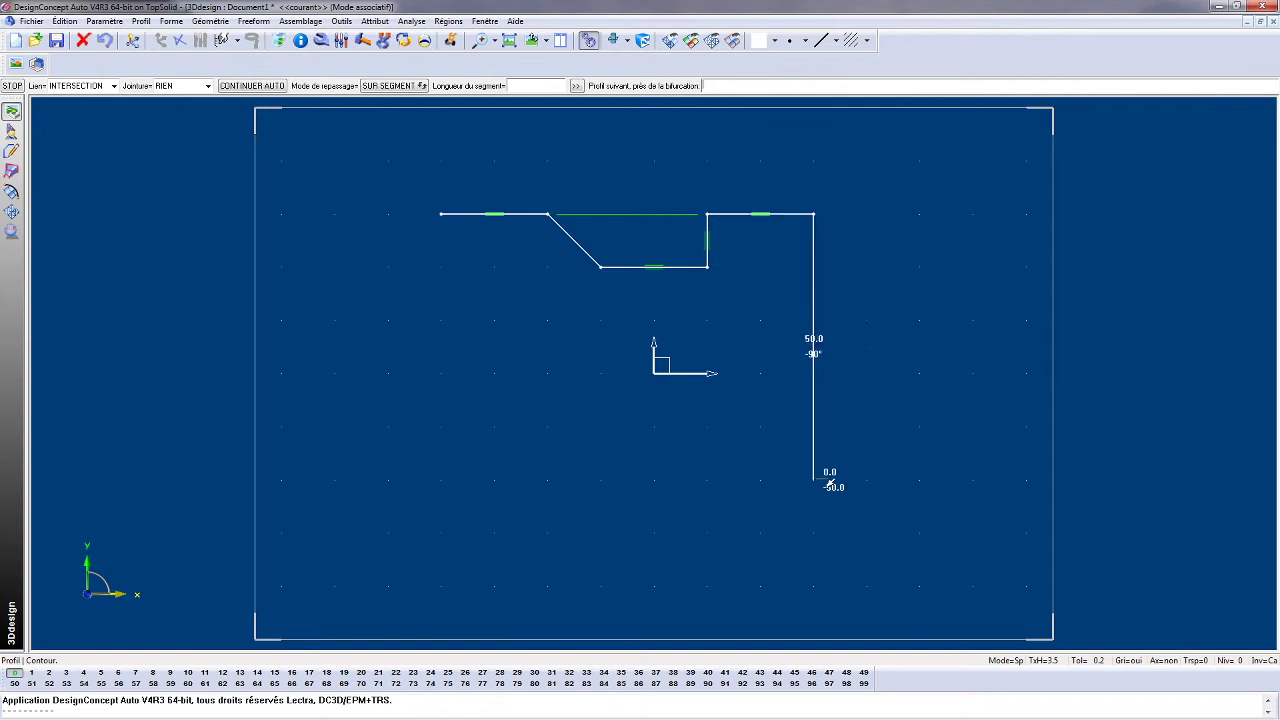
pyautogui.click(813, 532)
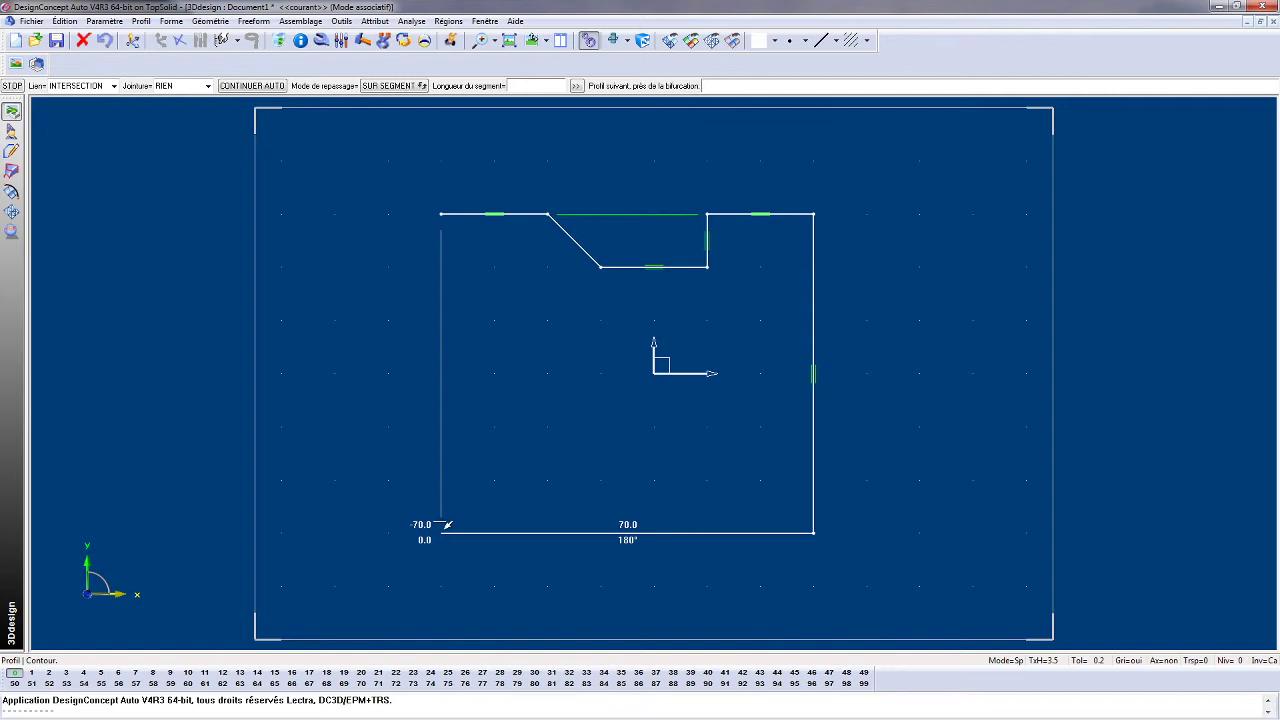
pyautogui.click(441, 532)
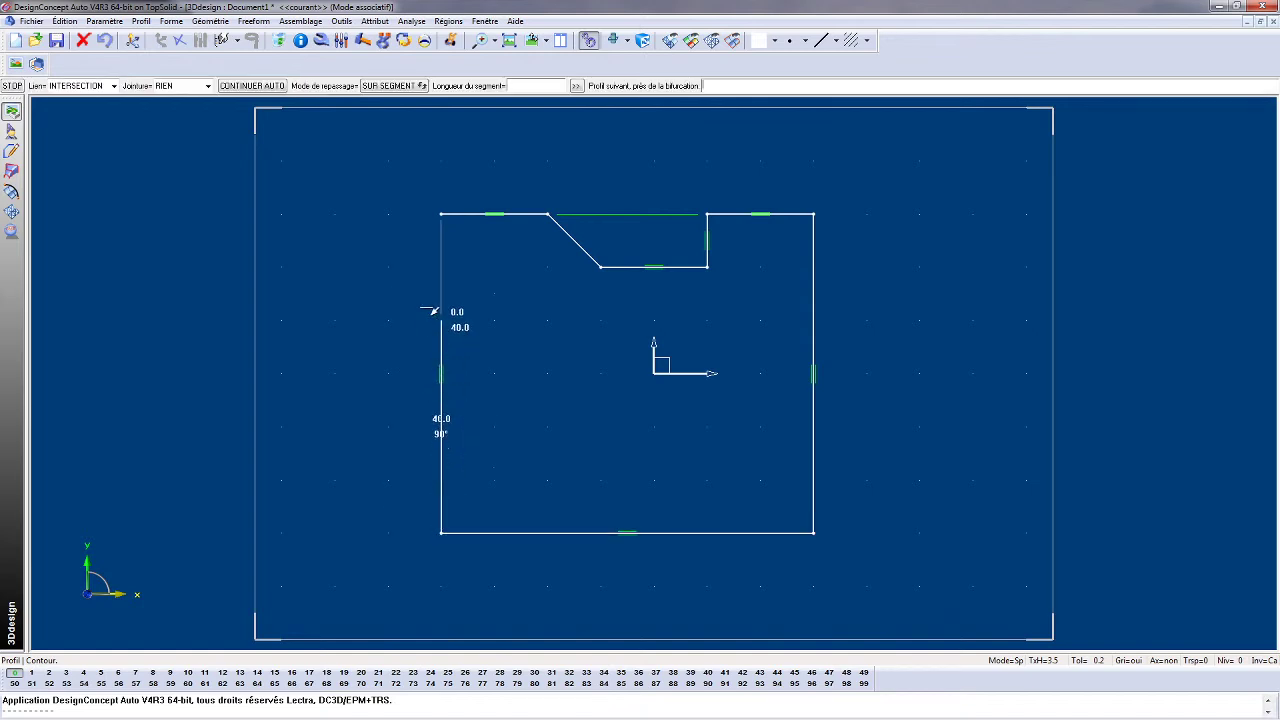
pyautogui.click(438, 211)
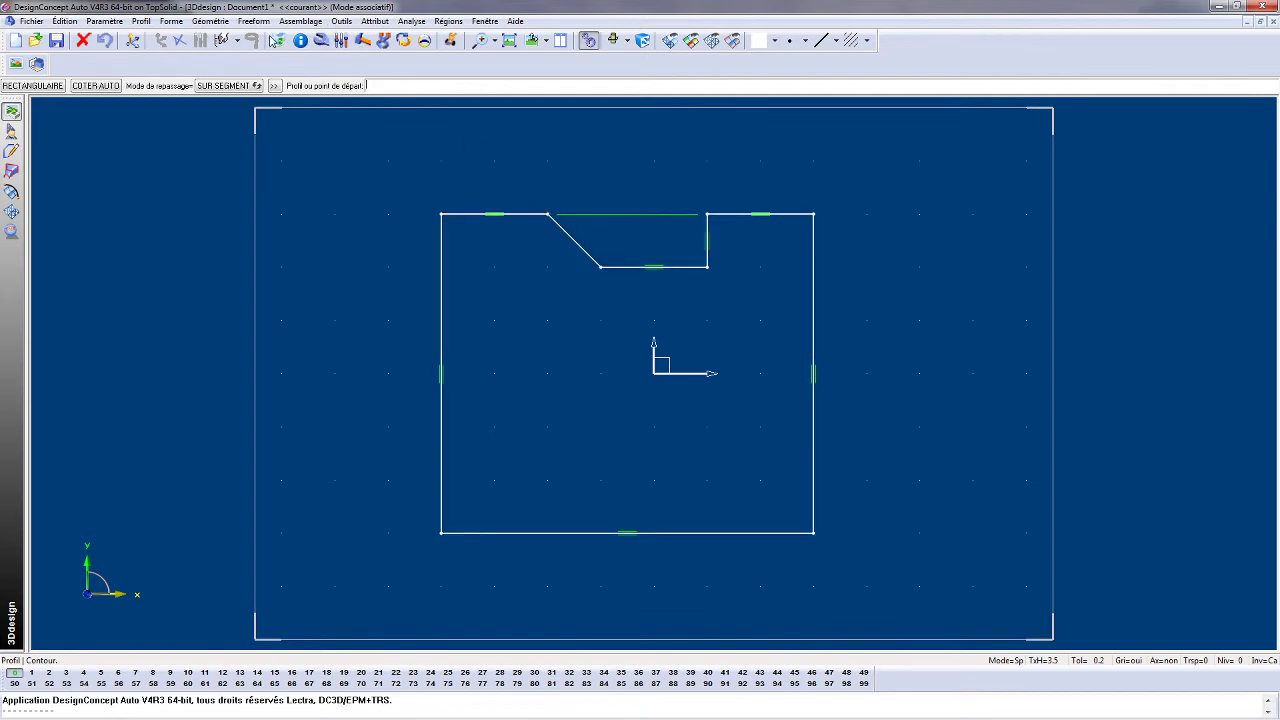
# With the Line command, draw a horizontal segment, a descending diagonal and another horizontal segment end to end, on the right of the contour.
pyautogui.click(141, 21)
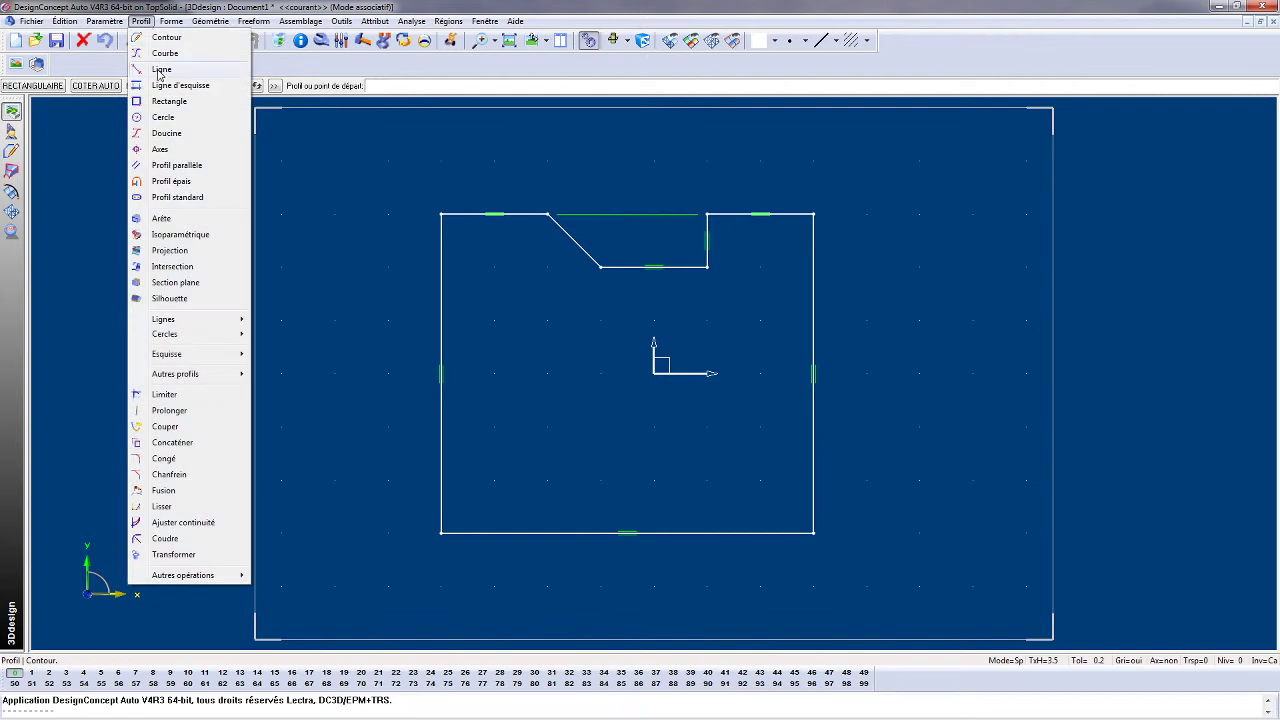
pyautogui.click(161, 69)
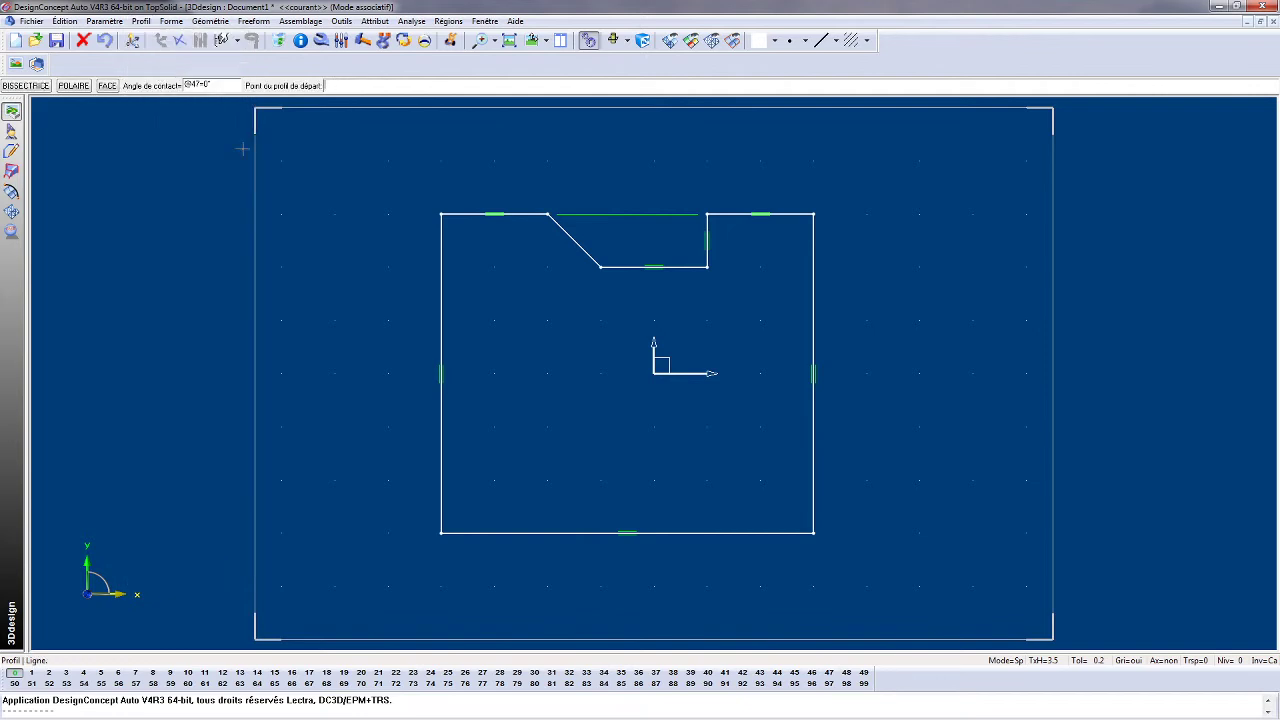
pyautogui.click(920, 213)
pyautogui.click(971, 213)
pyautogui.click(1030, 266)
pyautogui.click(1080, 266)
# Reveal the construction tree and load the closed contour into it to show its defining elements.
pyautogui.moveTo(26, 305); pyautogui.dragTo(241, 312)
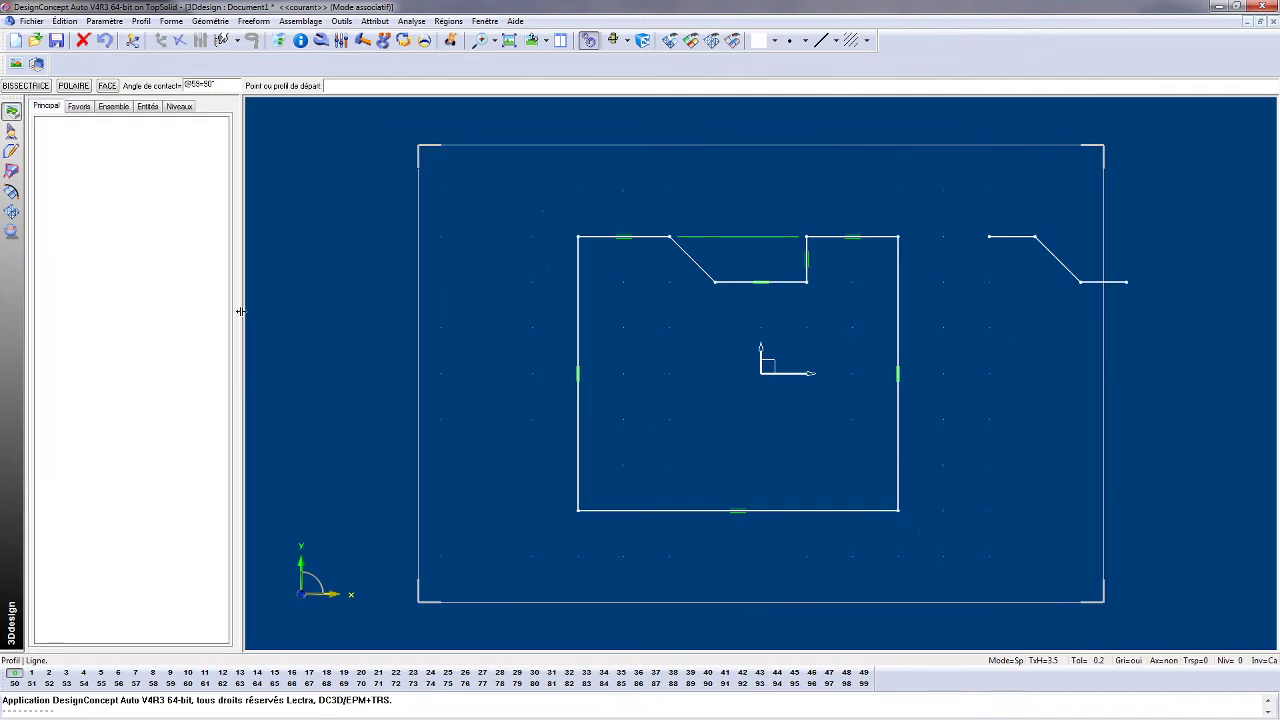
pyautogui.rightClick(89, 229)
pyautogui.click(100, 230)
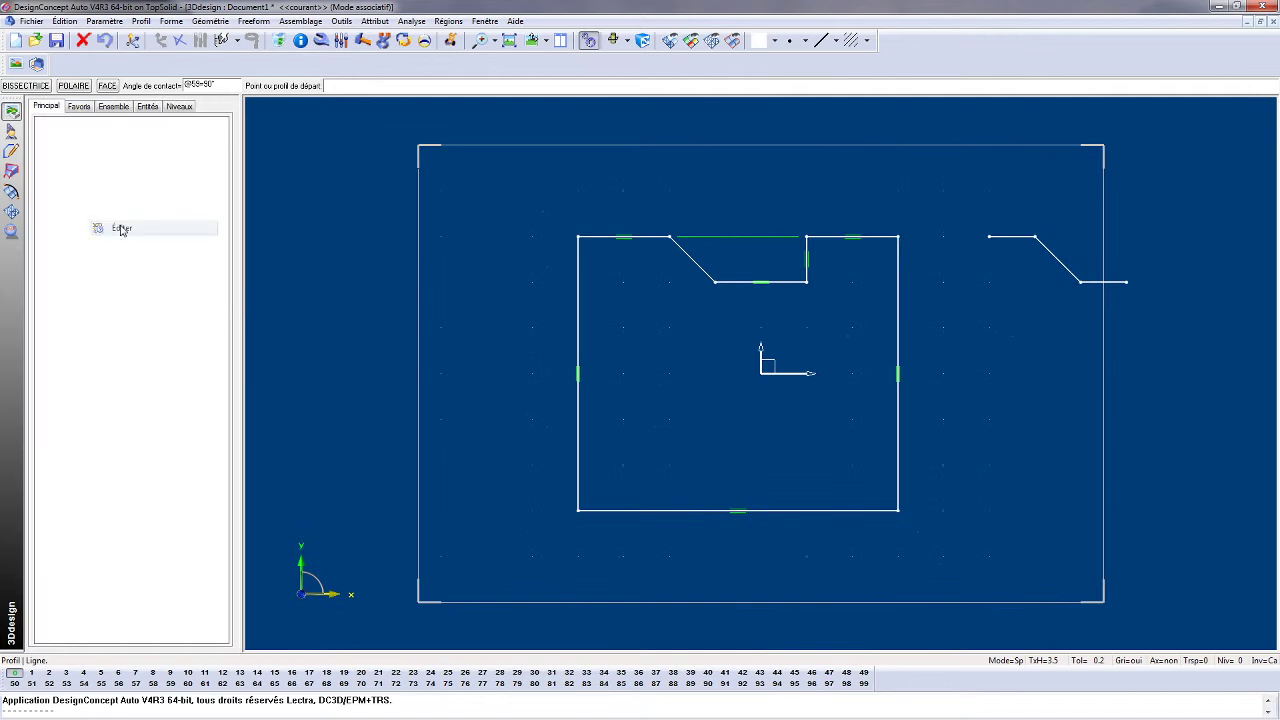
pyautogui.click(604, 232)
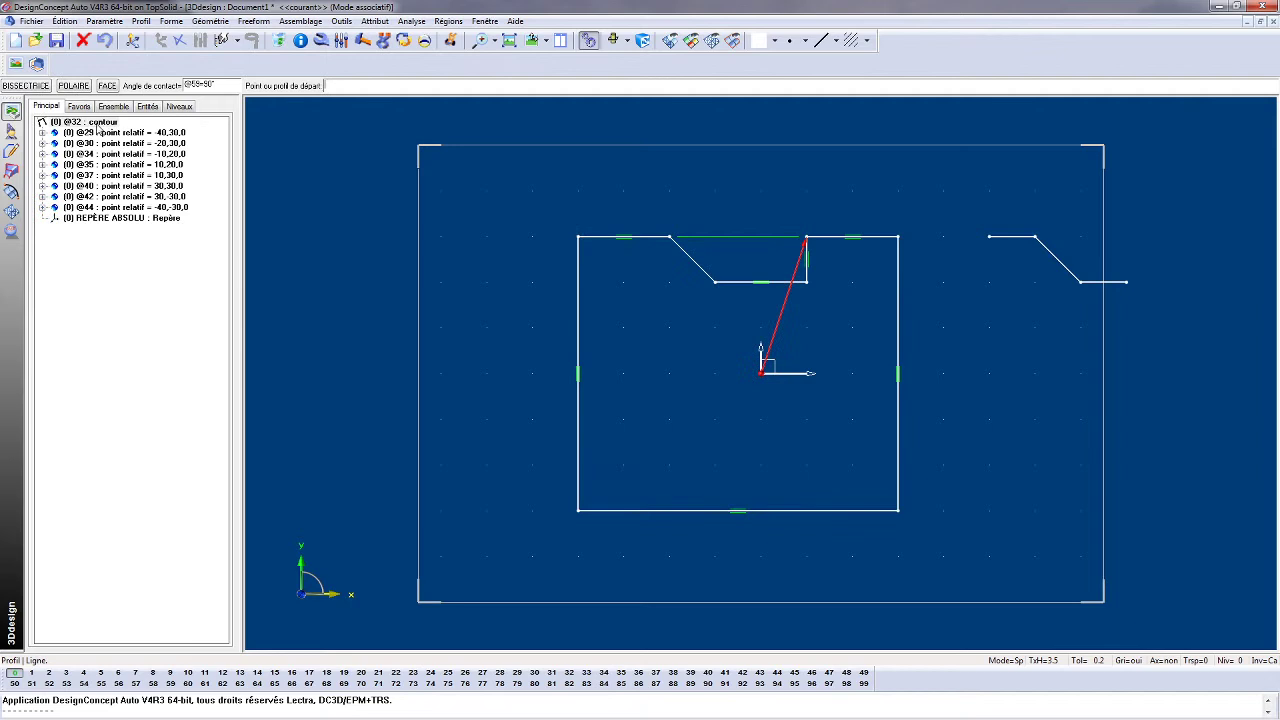
# Examine the contour's relative points one by one in the construction tree and their positions from the origin.
pyautogui.click(128, 133)
pyautogui.click(131, 145)
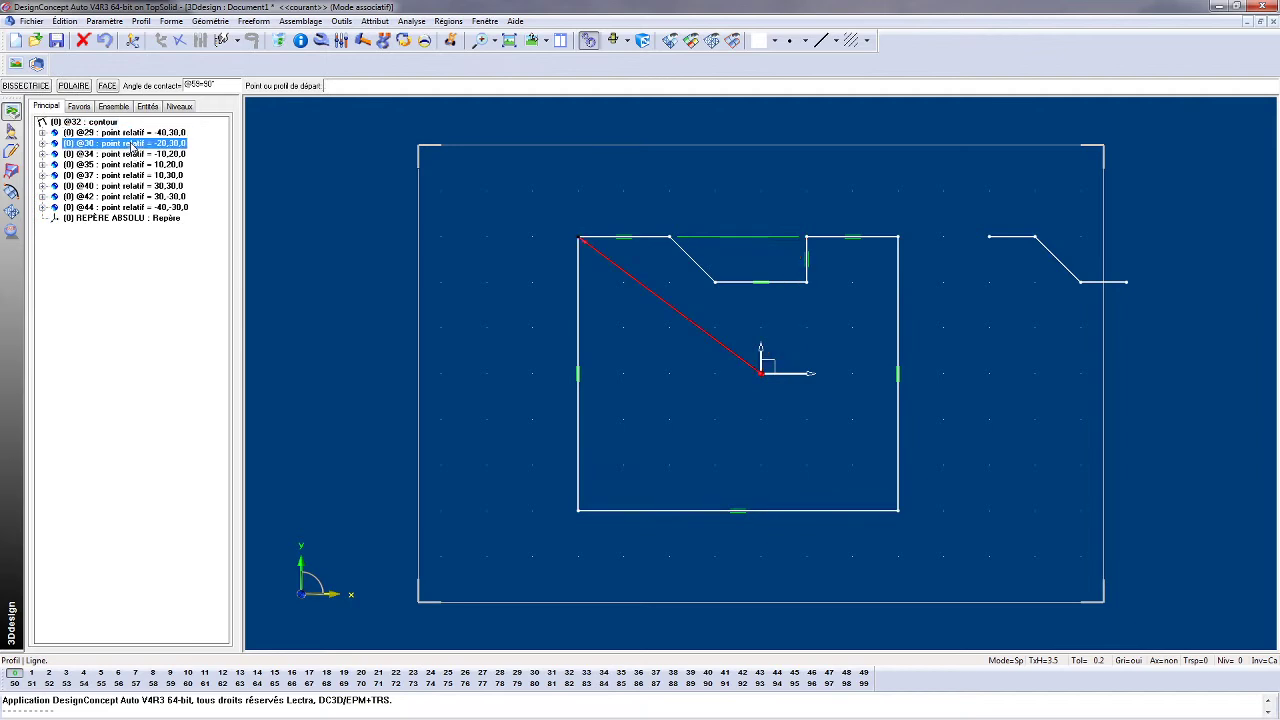
pyautogui.click(133, 155)
pyautogui.click(140, 165)
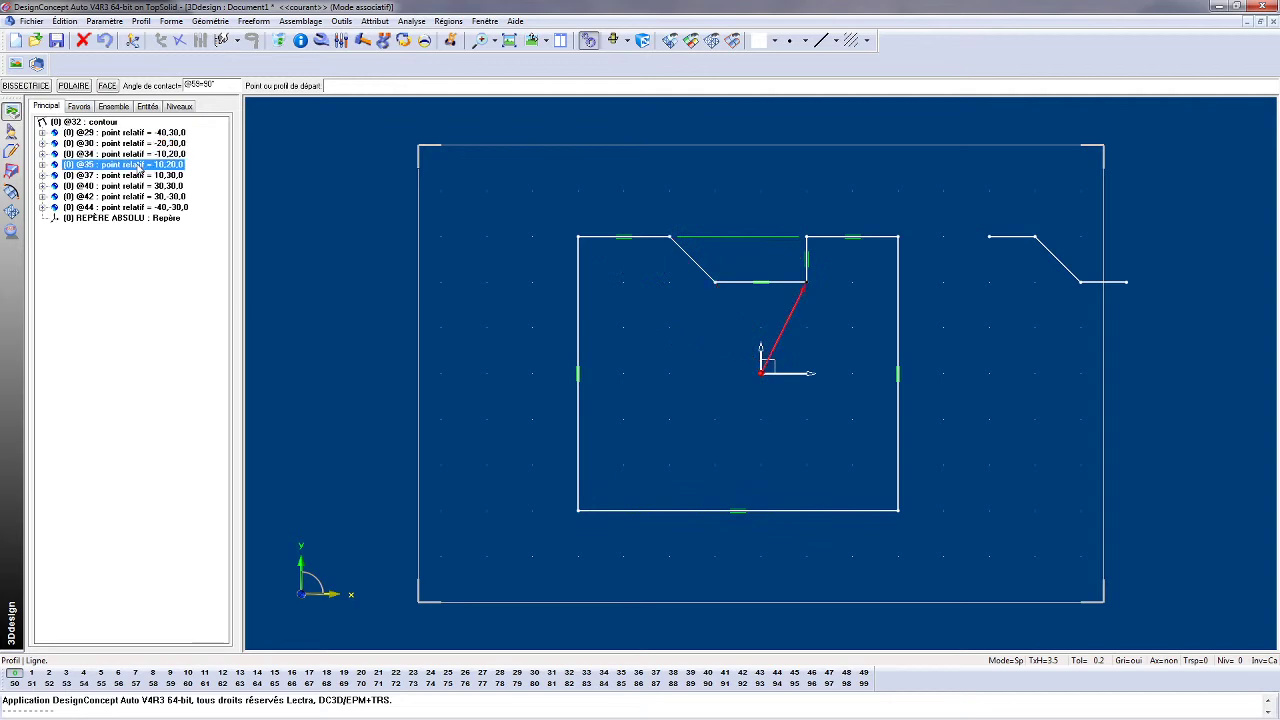
pyautogui.click(141, 176)
pyautogui.click(142, 187)
pyautogui.click(141, 197)
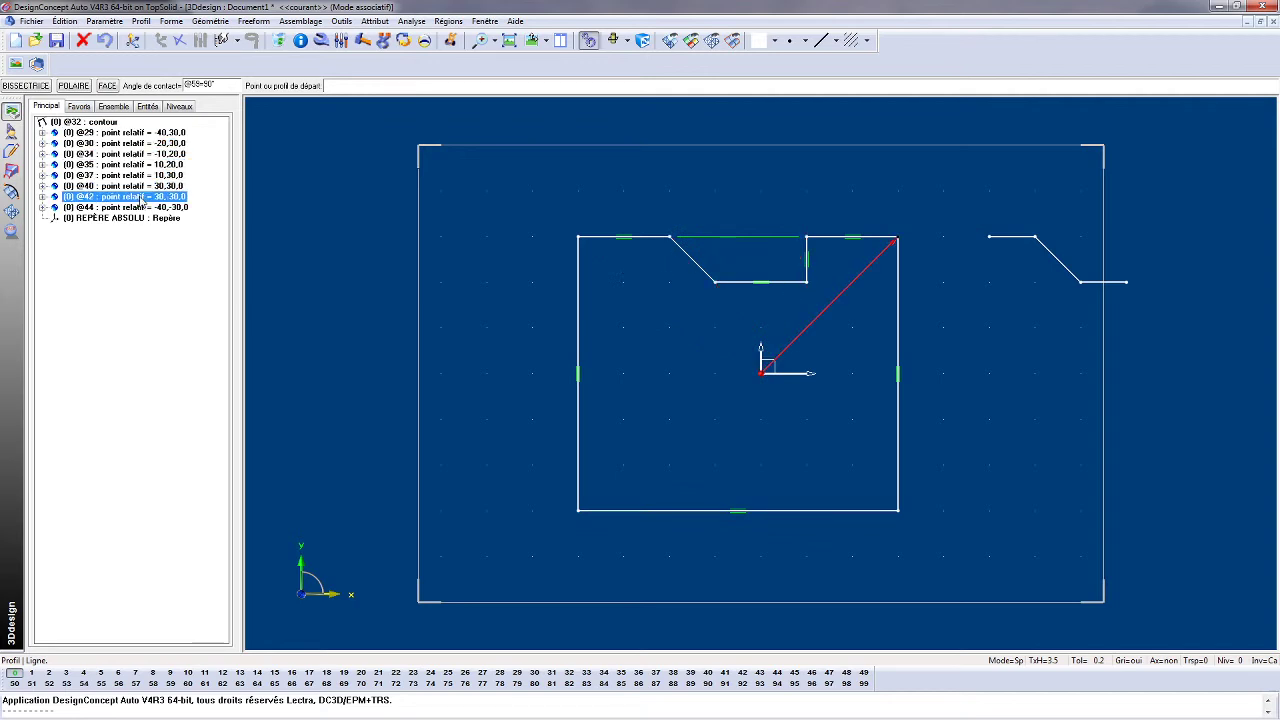
pyautogui.click(142, 207)
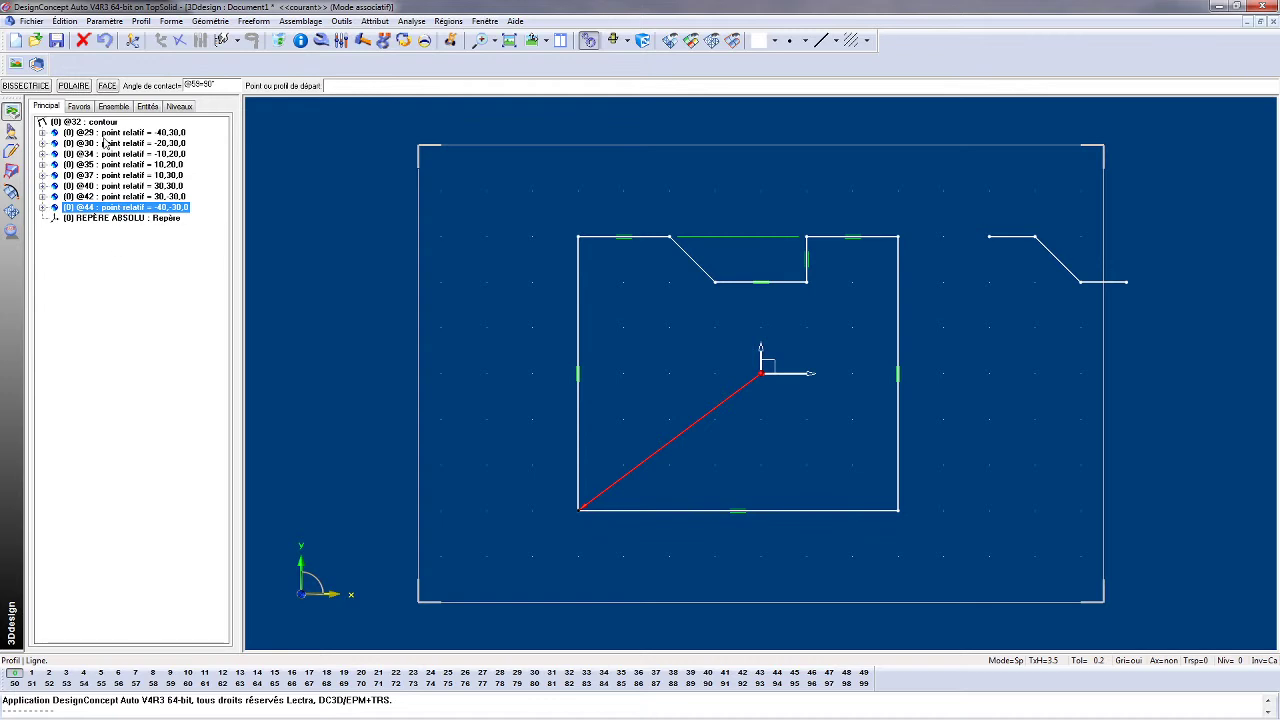
pyautogui.click(157, 289)
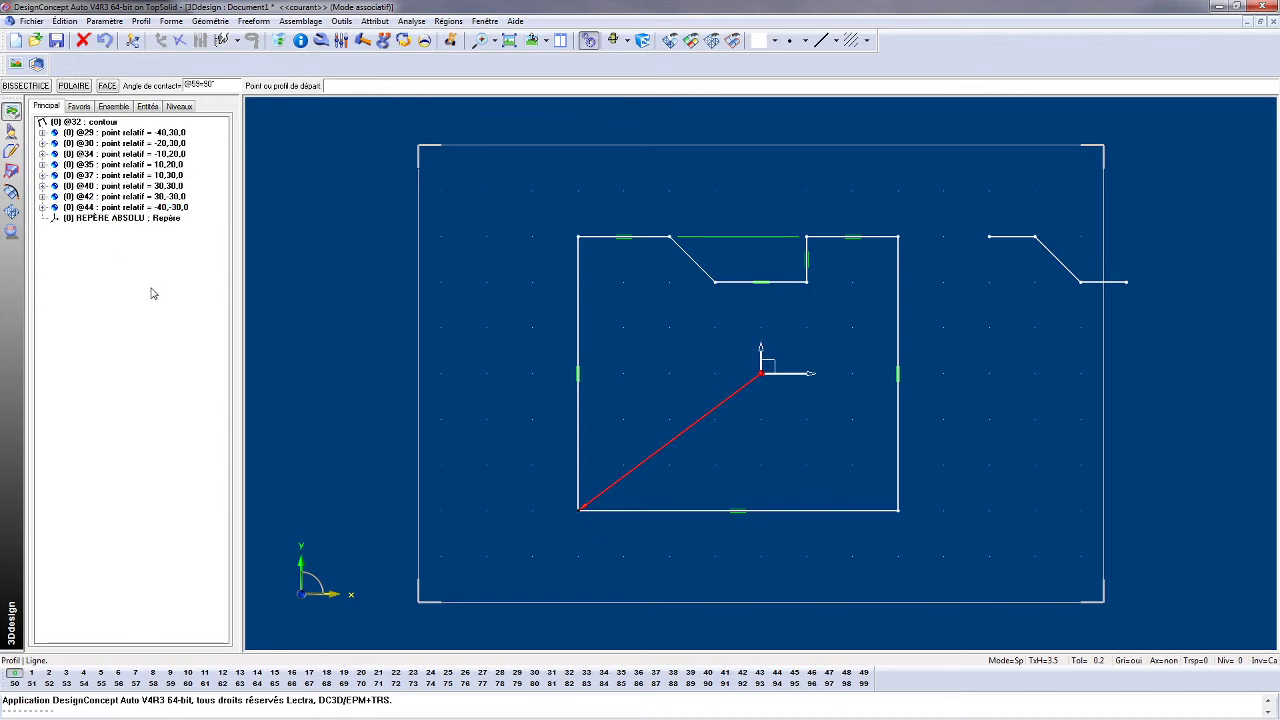
# Load the separate horizontal and diagonal lines into the construction tree and examine their start and end points.
pyautogui.rightClick(158, 289)
pyautogui.click(178, 291)
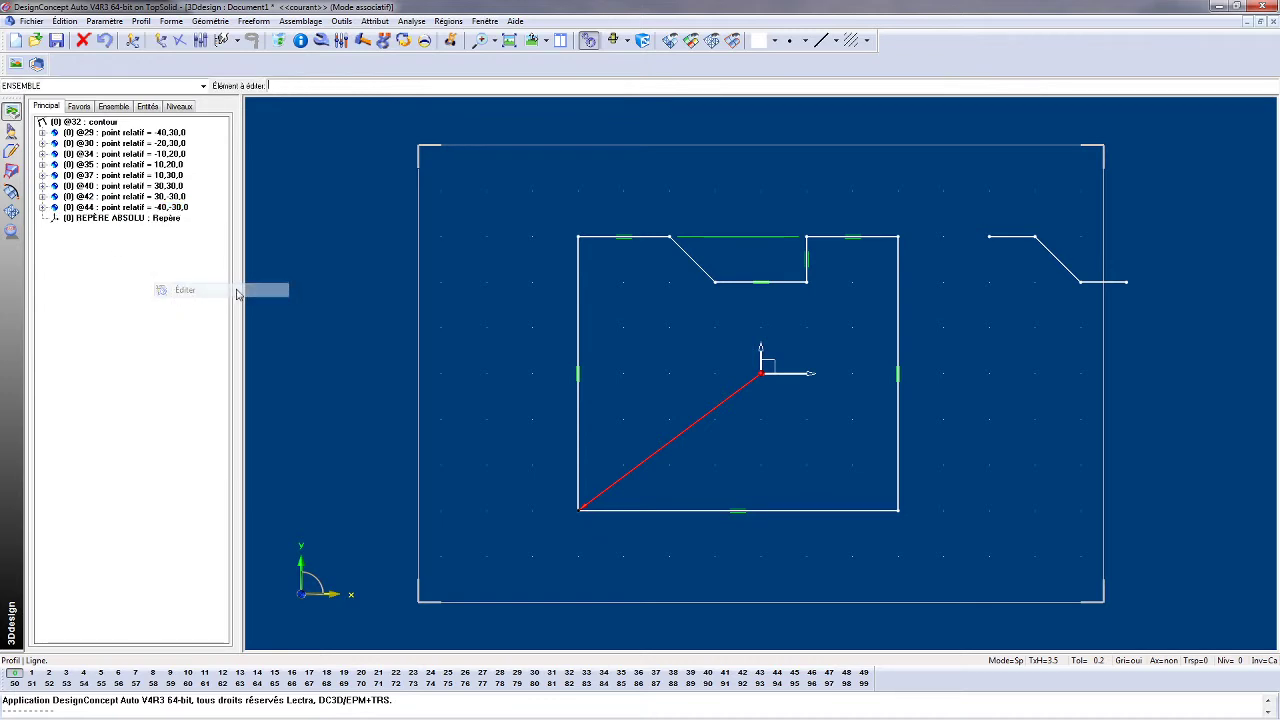
pyautogui.click(1010, 238)
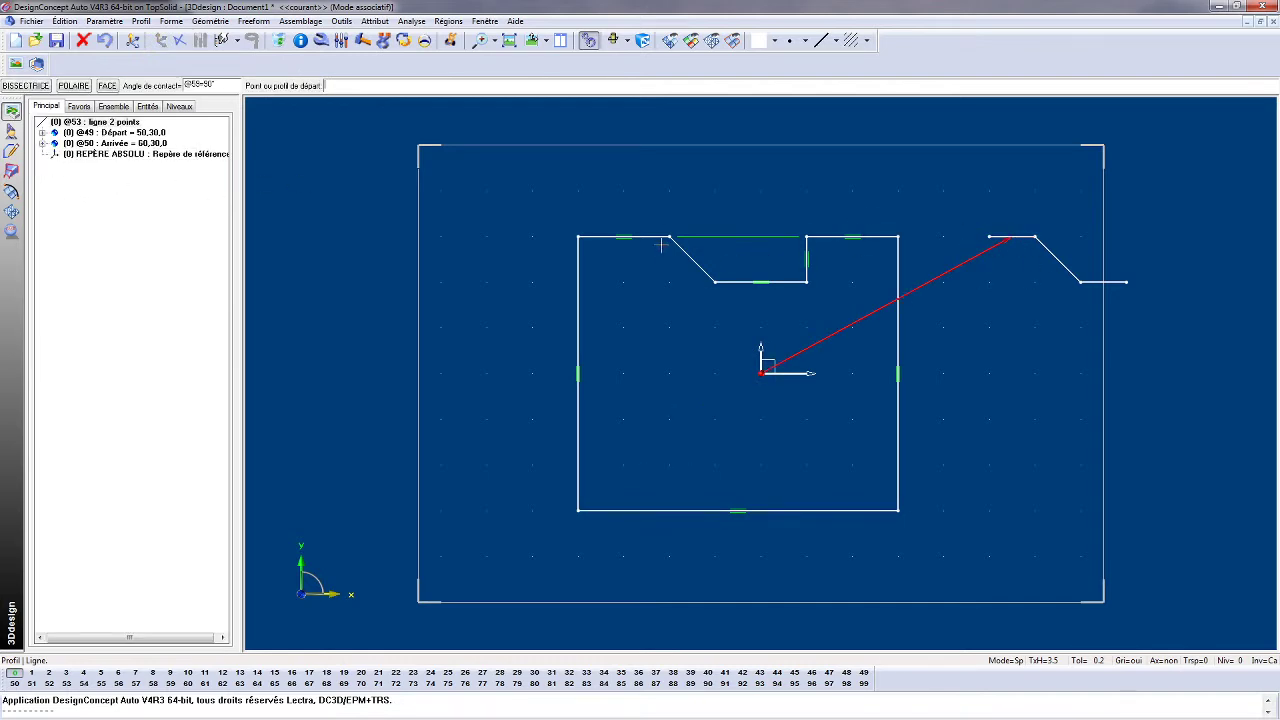
pyautogui.rightClick(122, 274)
pyautogui.click(143, 285)
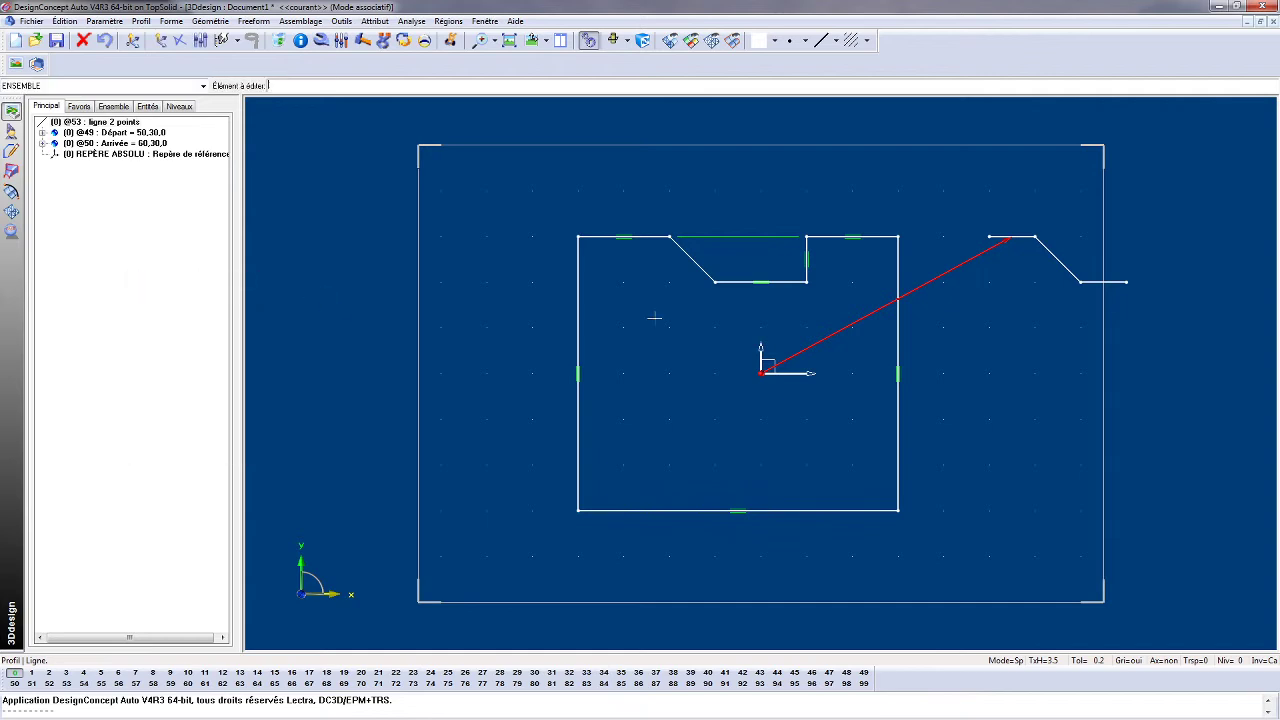
pyautogui.click(1060, 262)
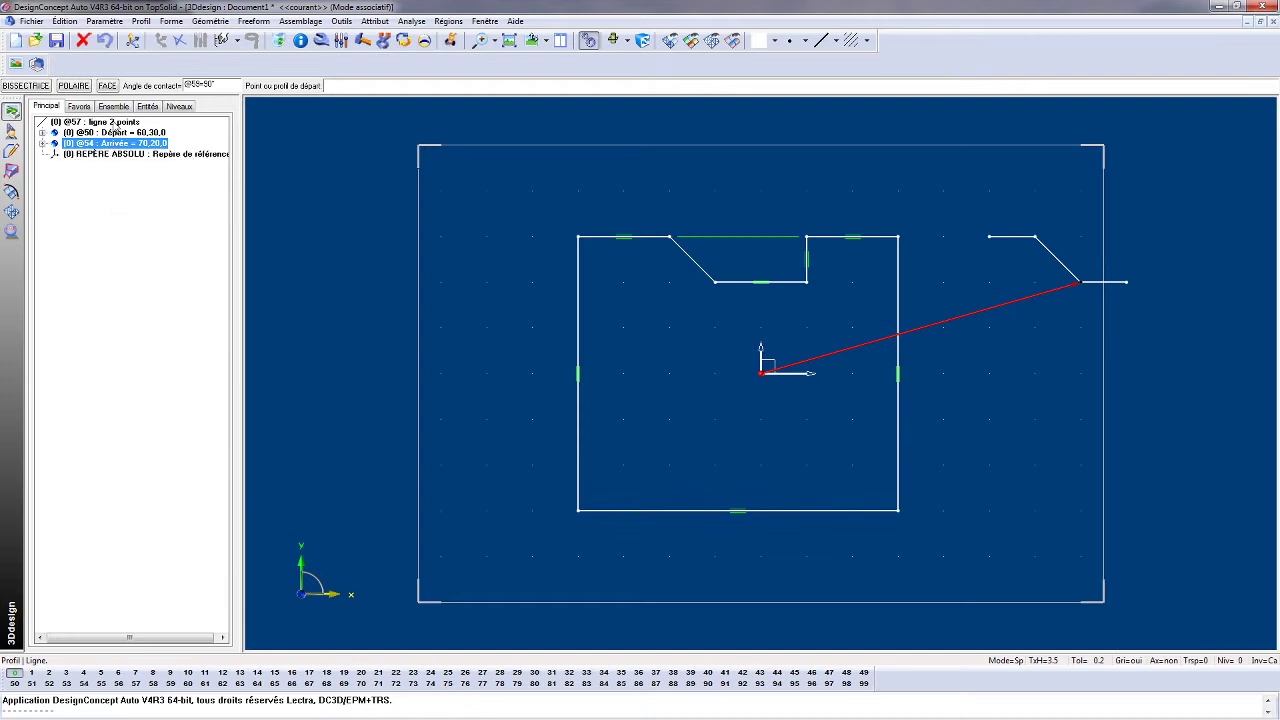
pyautogui.click(115, 122)
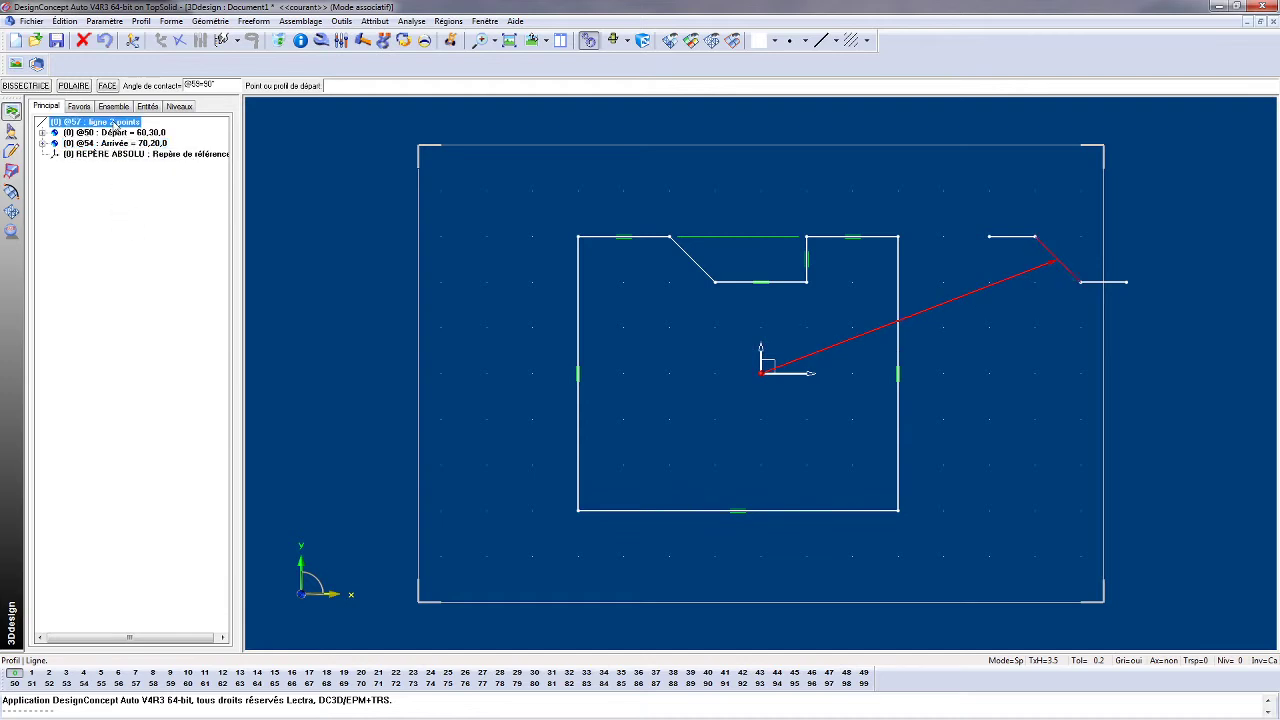
pyautogui.click(120, 156)
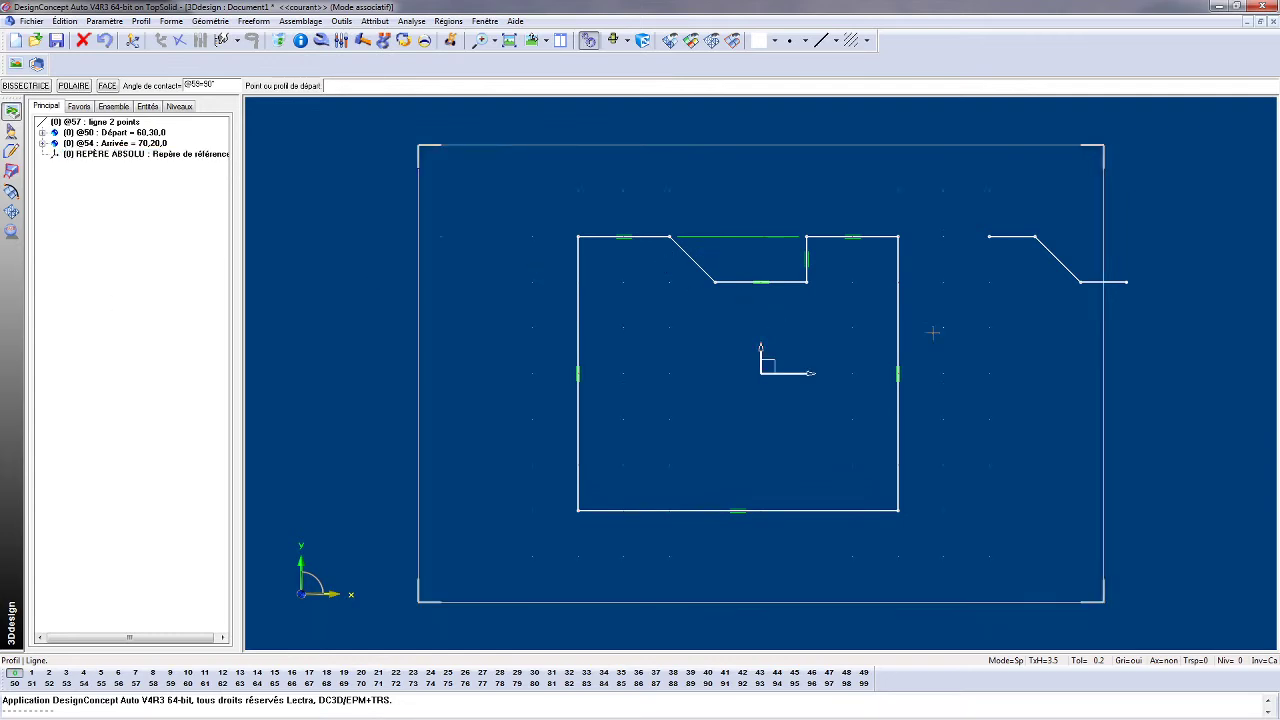
# Undo the three separate lines drawn beside the contour.
pyautogui.click(105, 41)
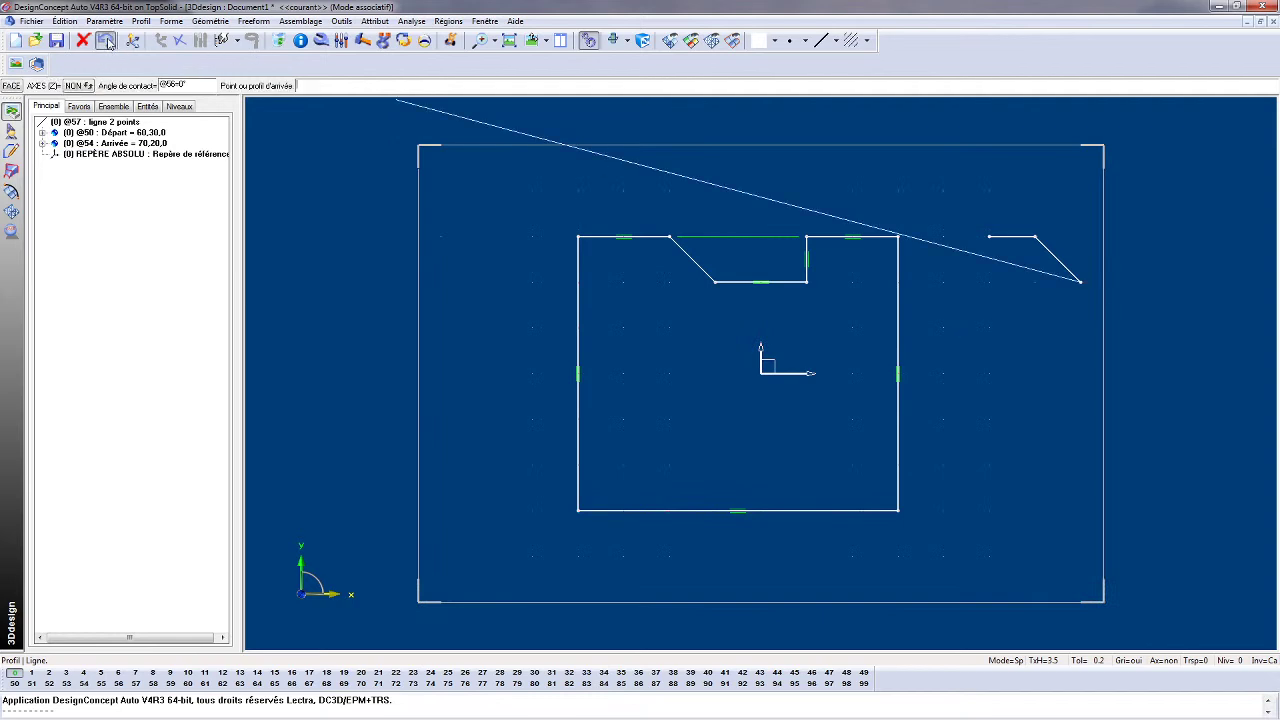
pyautogui.click(105, 41)
pyautogui.click(105, 41)
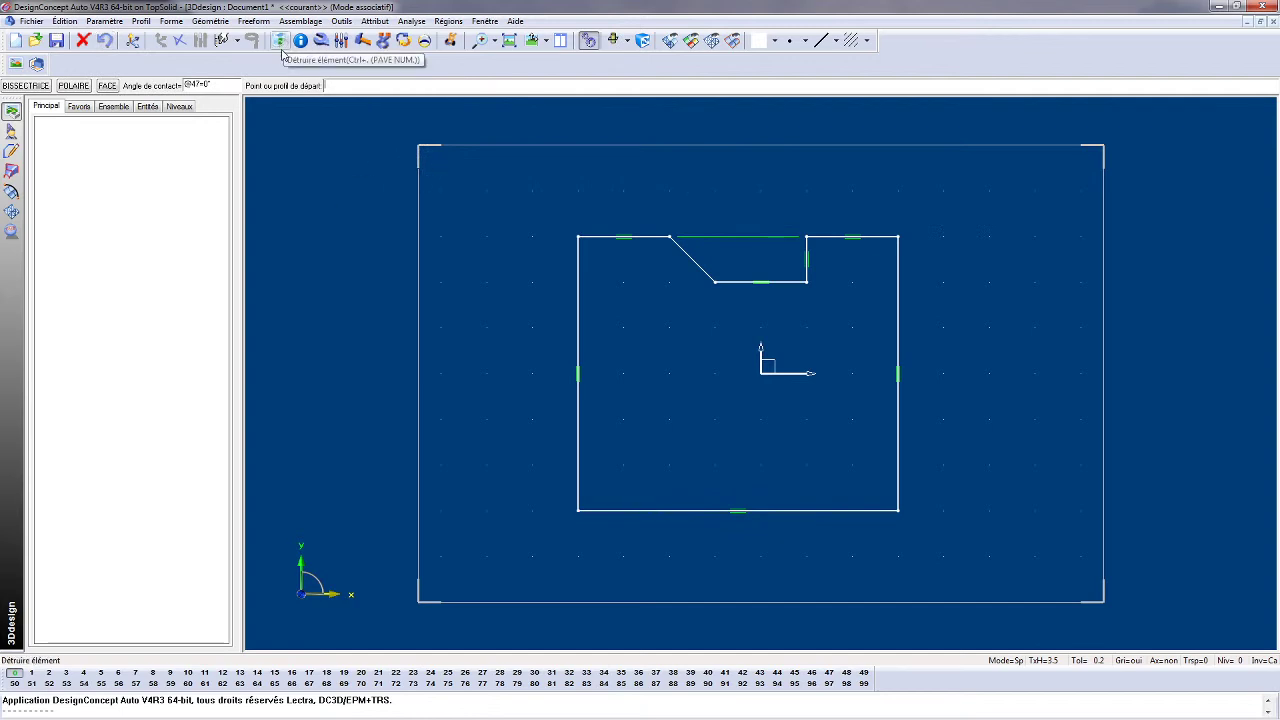
# Move the whole contour about 5 mm to the right and 5 mm down with Move Parents.
pyautogui.click(451, 44)
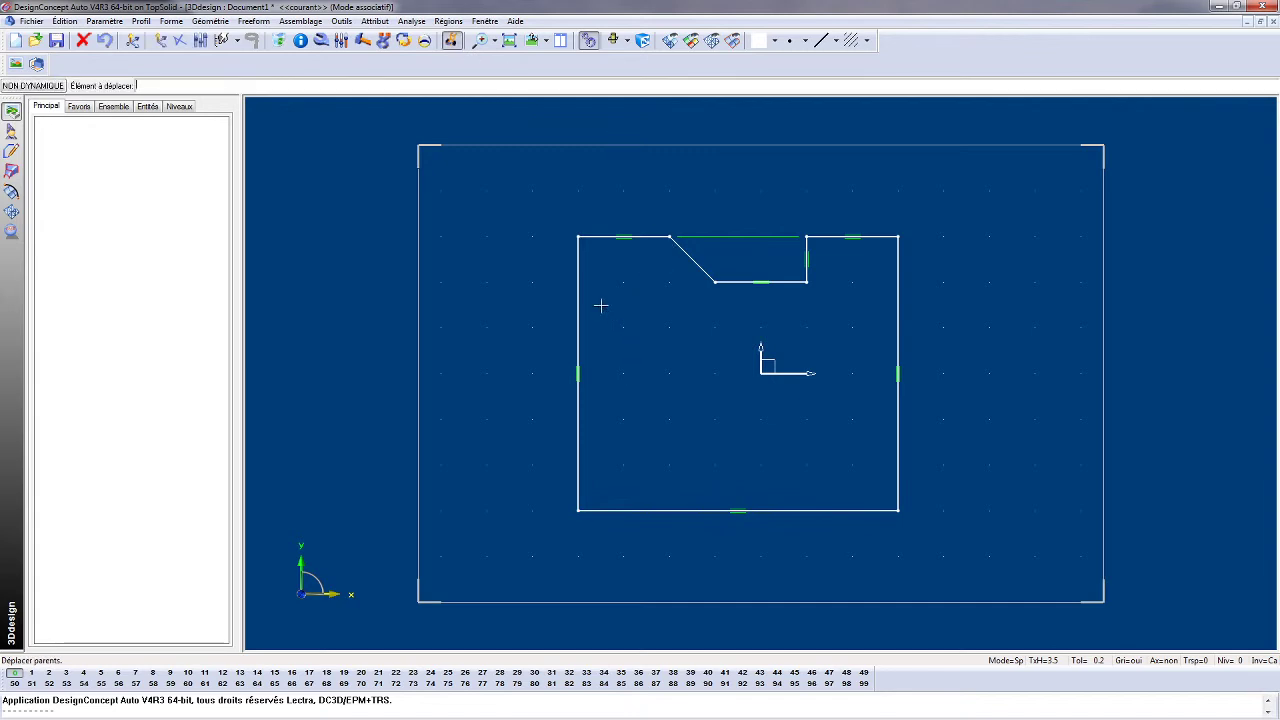
pyautogui.click(578, 286)
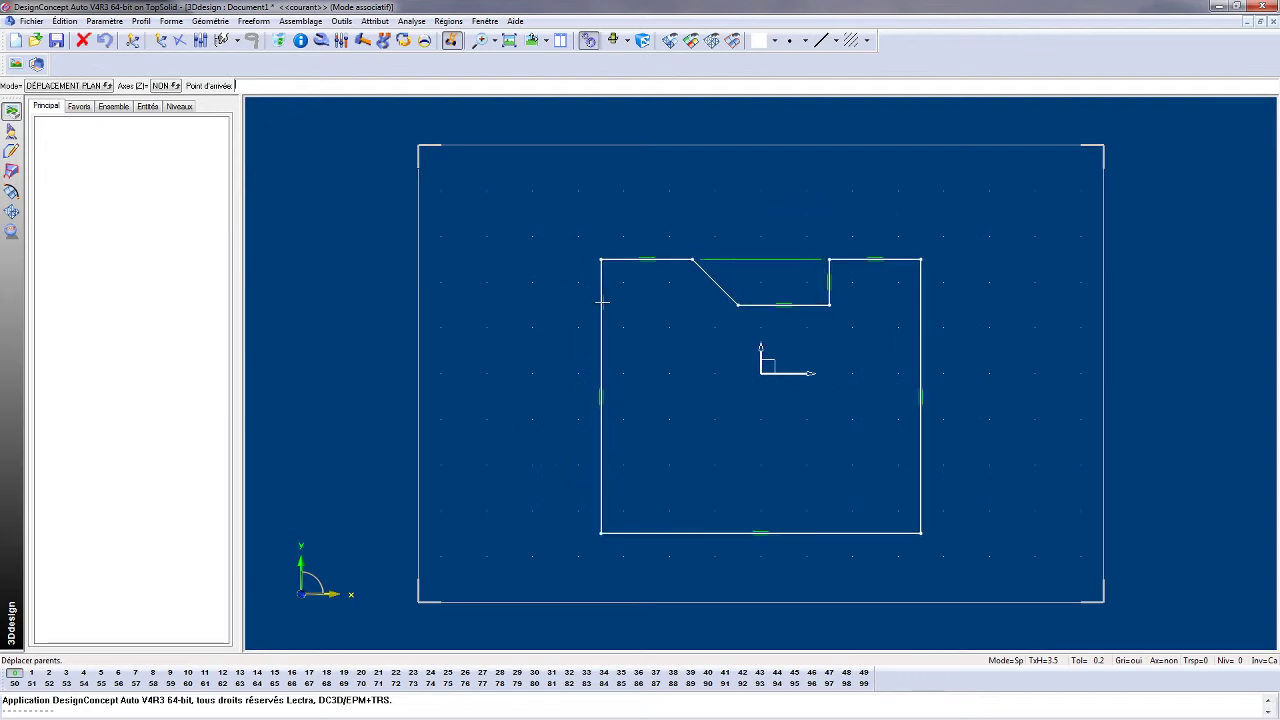
pyautogui.click(602, 301)
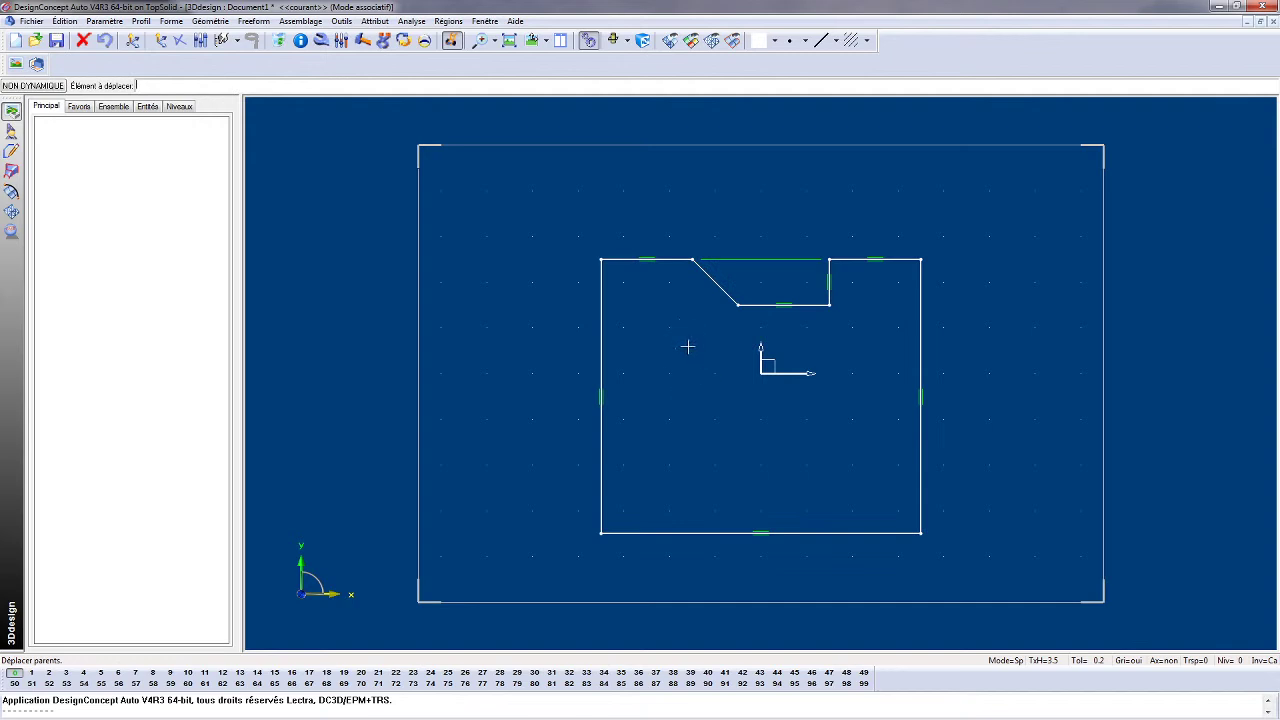
# Move the contour's upper left corner to (-40, 30) and its upper right corner to (45, 35).
pyautogui.click(601, 259)
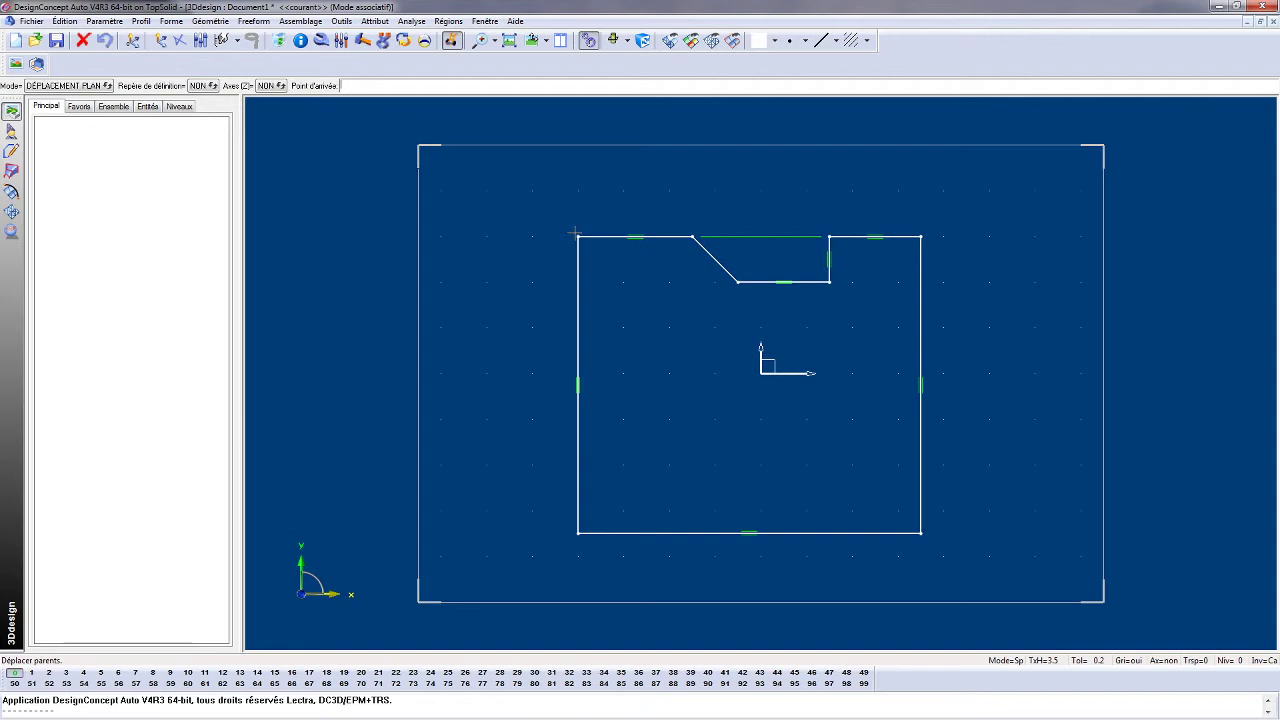
pyautogui.click(576, 234)
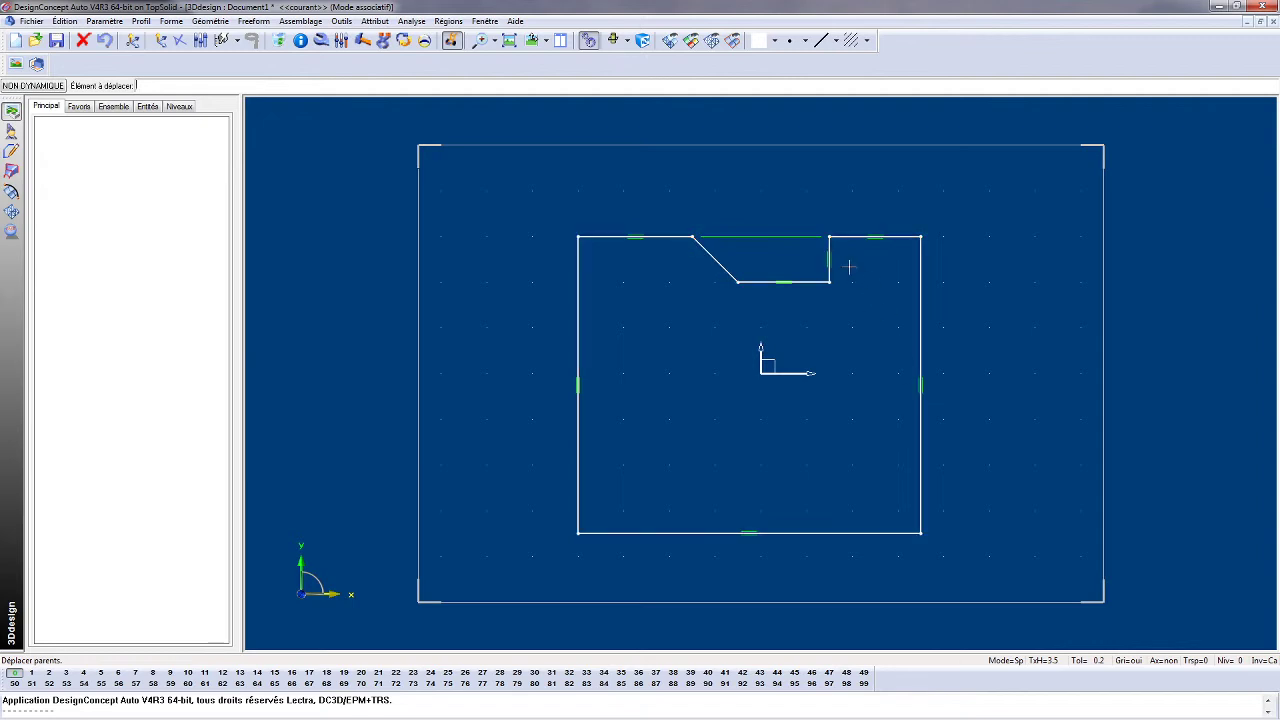
pyautogui.click(921, 237)
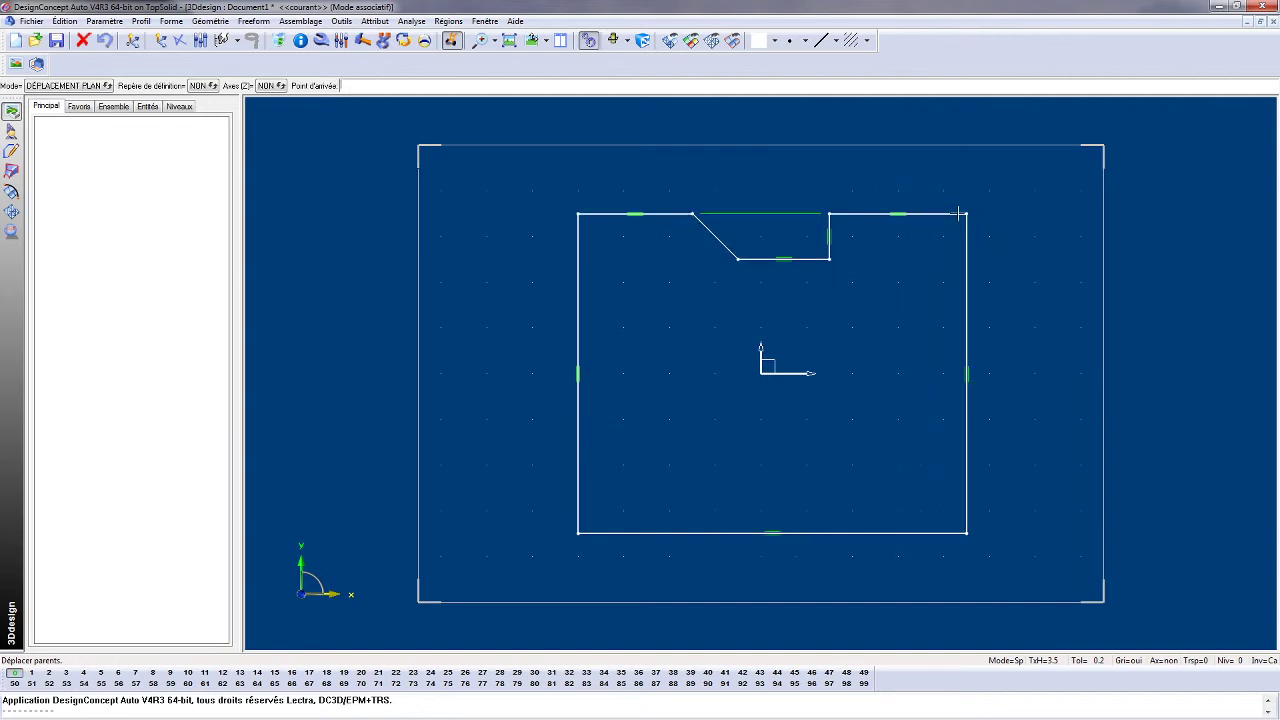
pyautogui.click(958, 213)
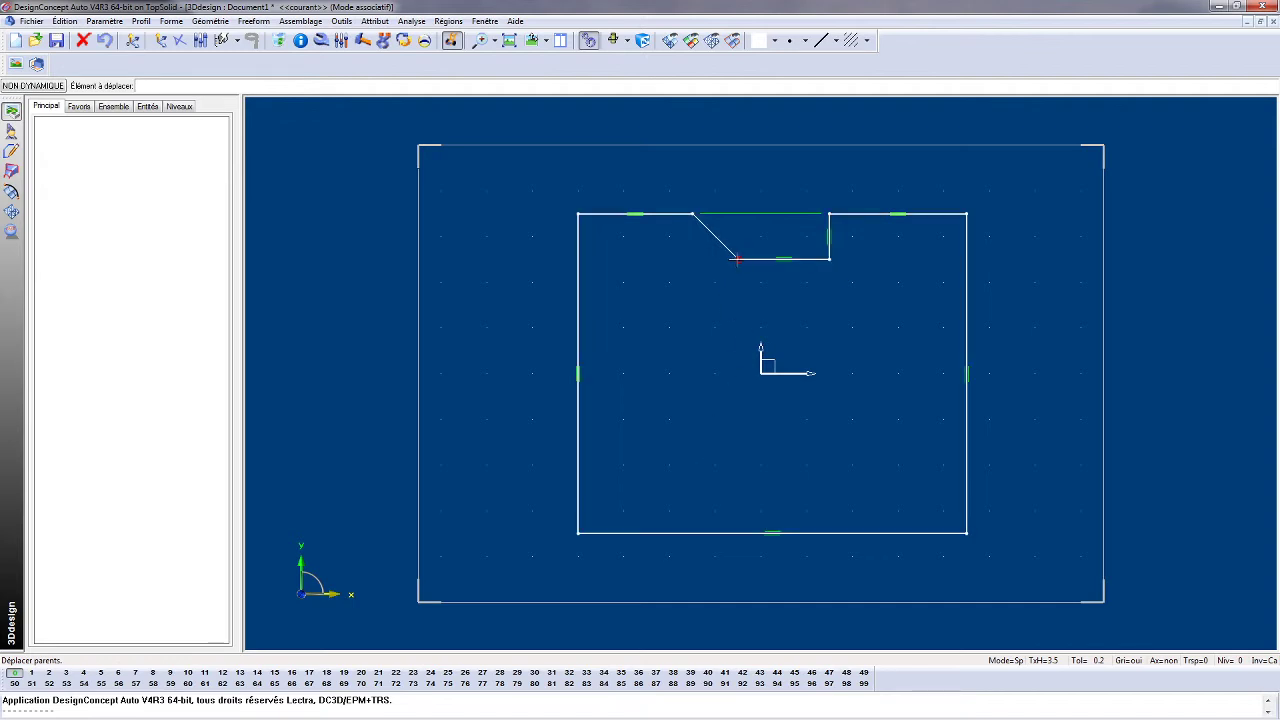
# Move the notch's lower left corner down 10 mm to deepen the notch to 20 mm.
pyautogui.click(735, 259)
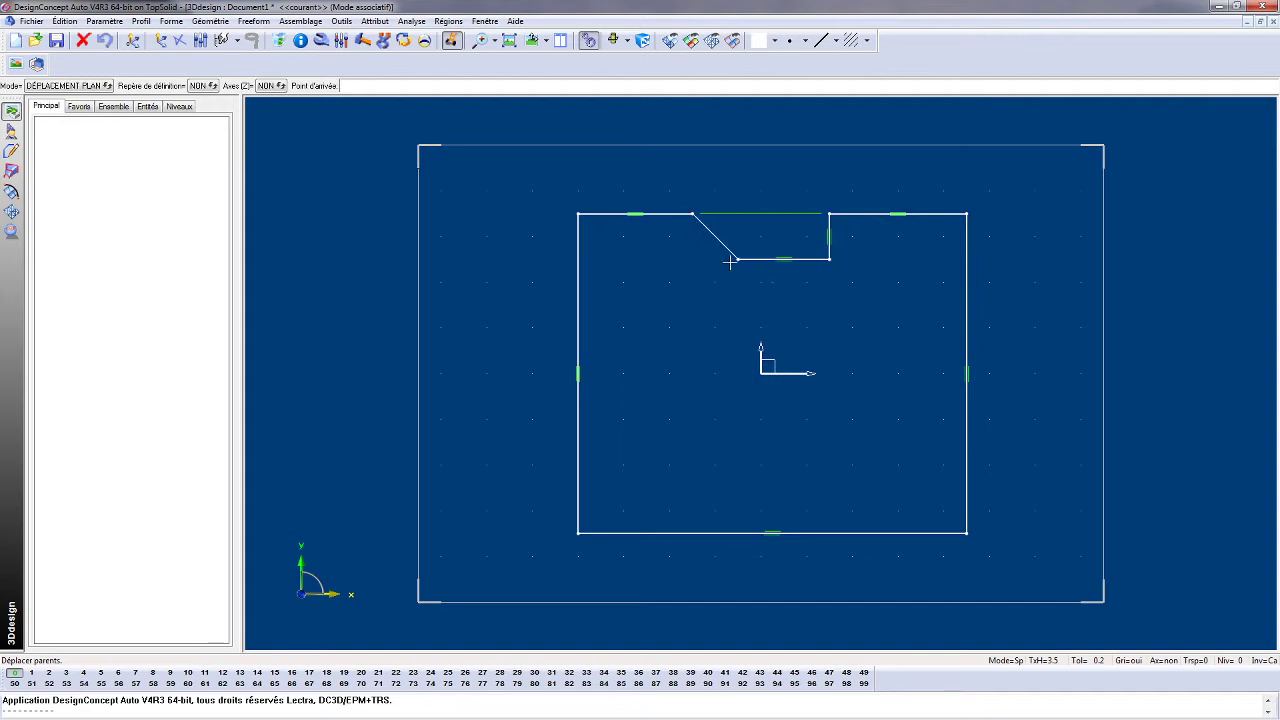
pyautogui.click(735, 262)
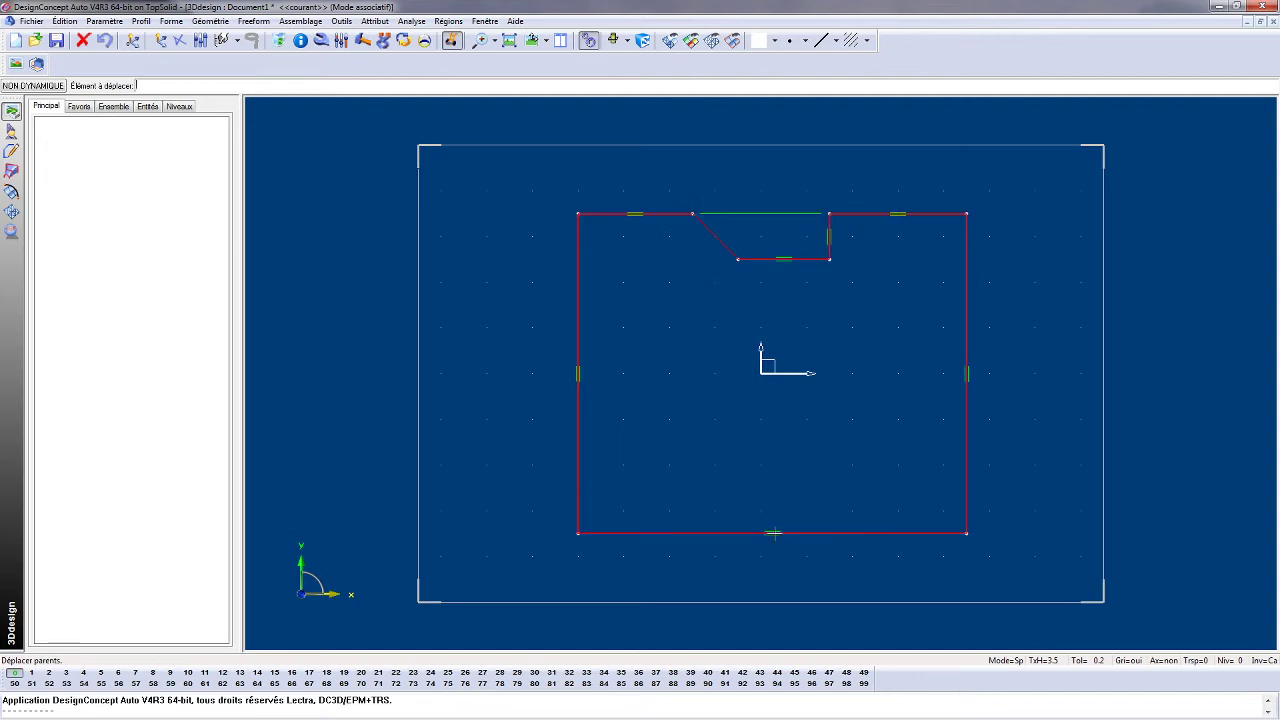
pyautogui.click(737, 259)
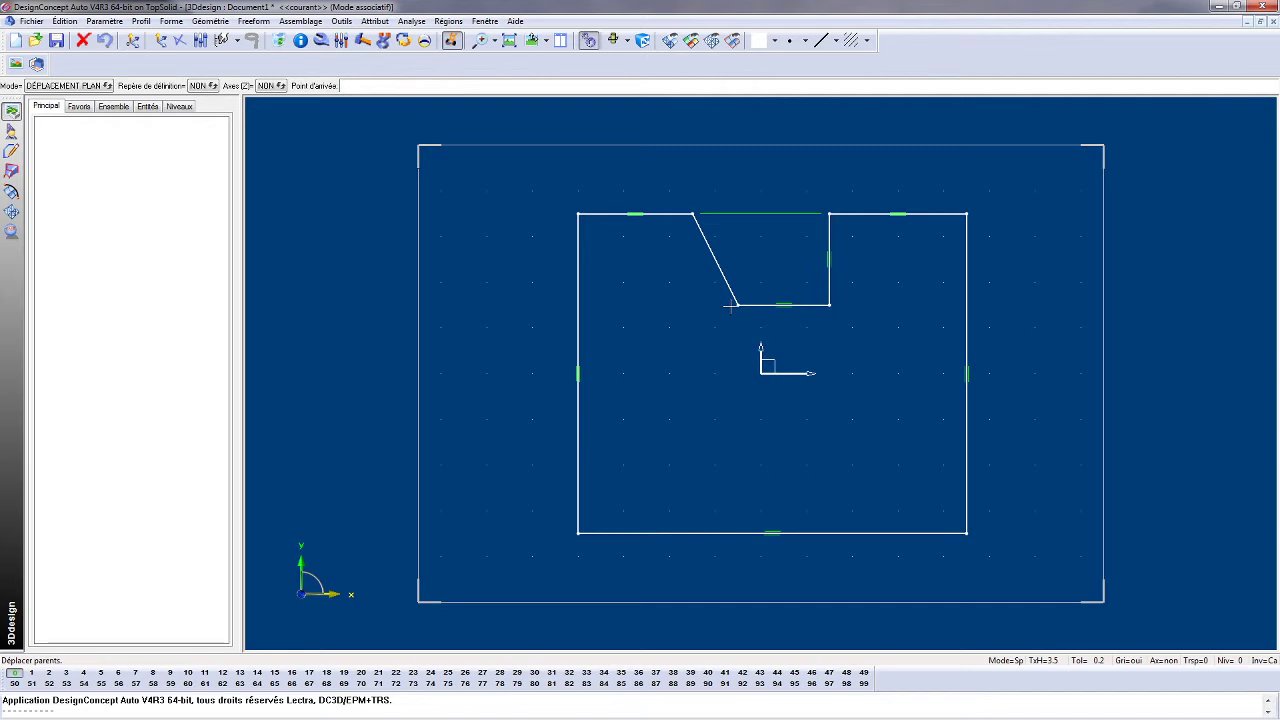
pyautogui.click(731, 309)
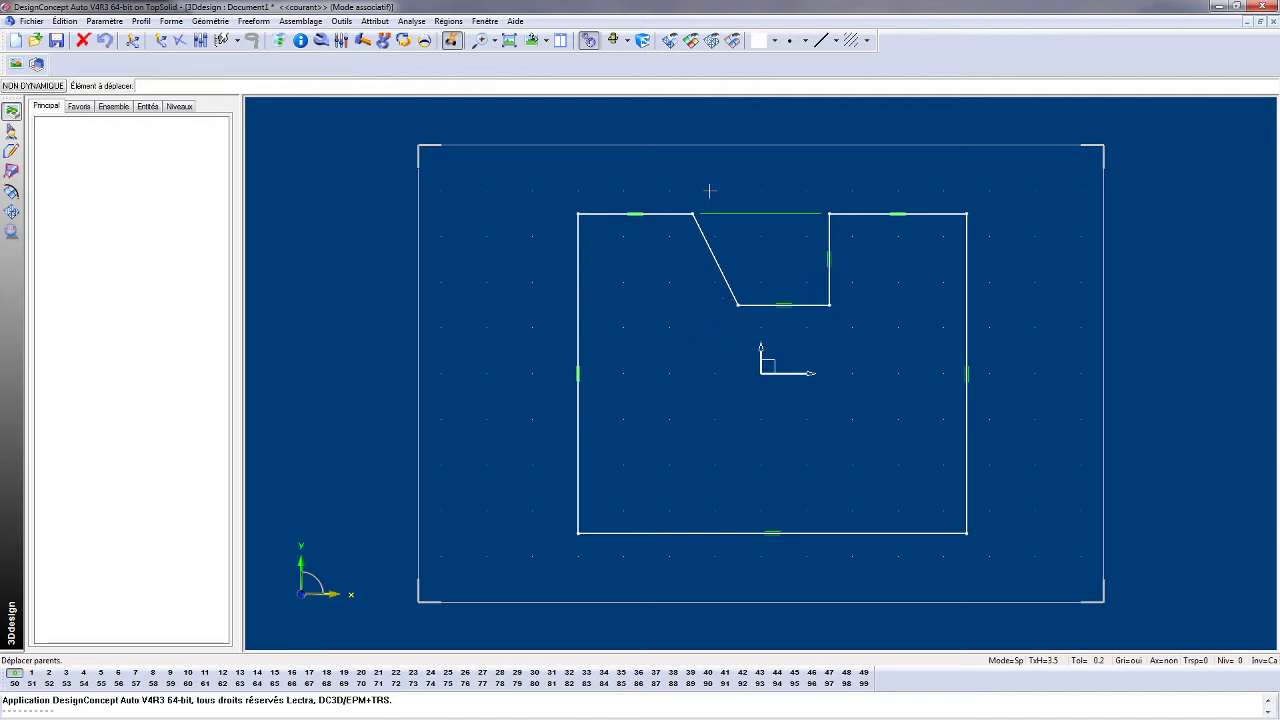
# Dimension all sides of the contour with automatic dimensioning.
pyautogui.click(965, 373)
pyautogui.click(338, 22)
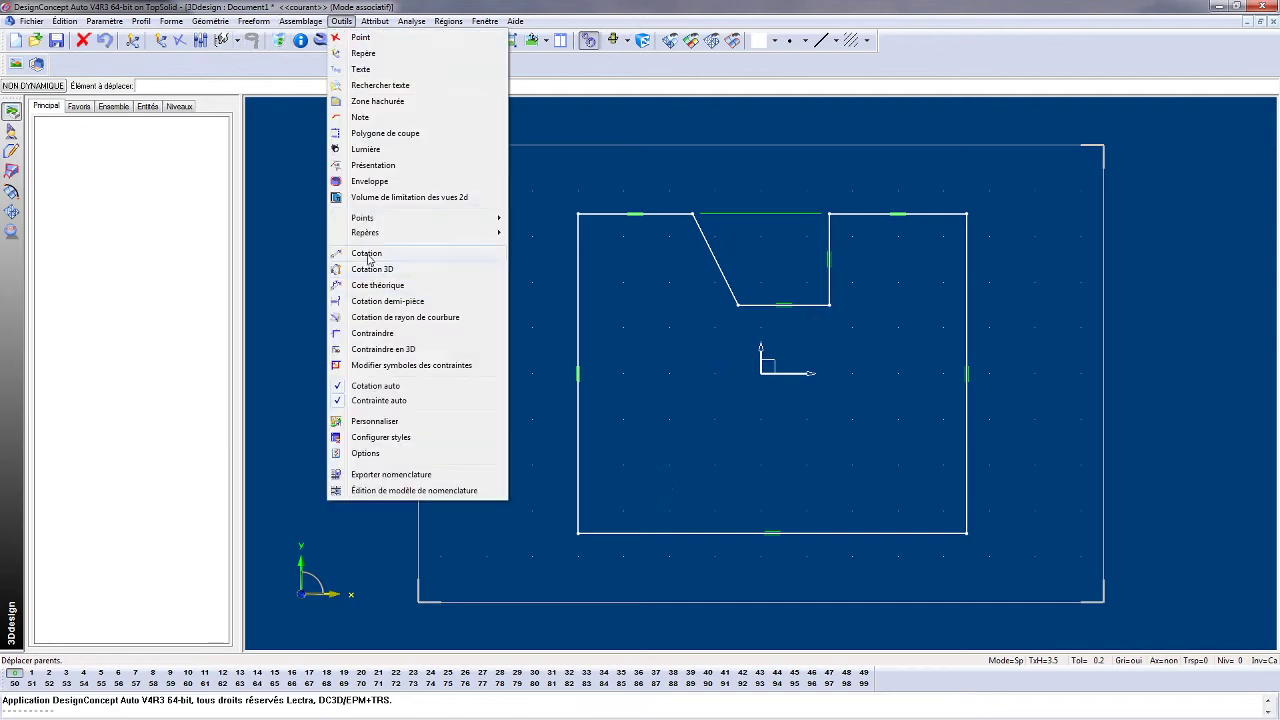
pyautogui.click(368, 255)
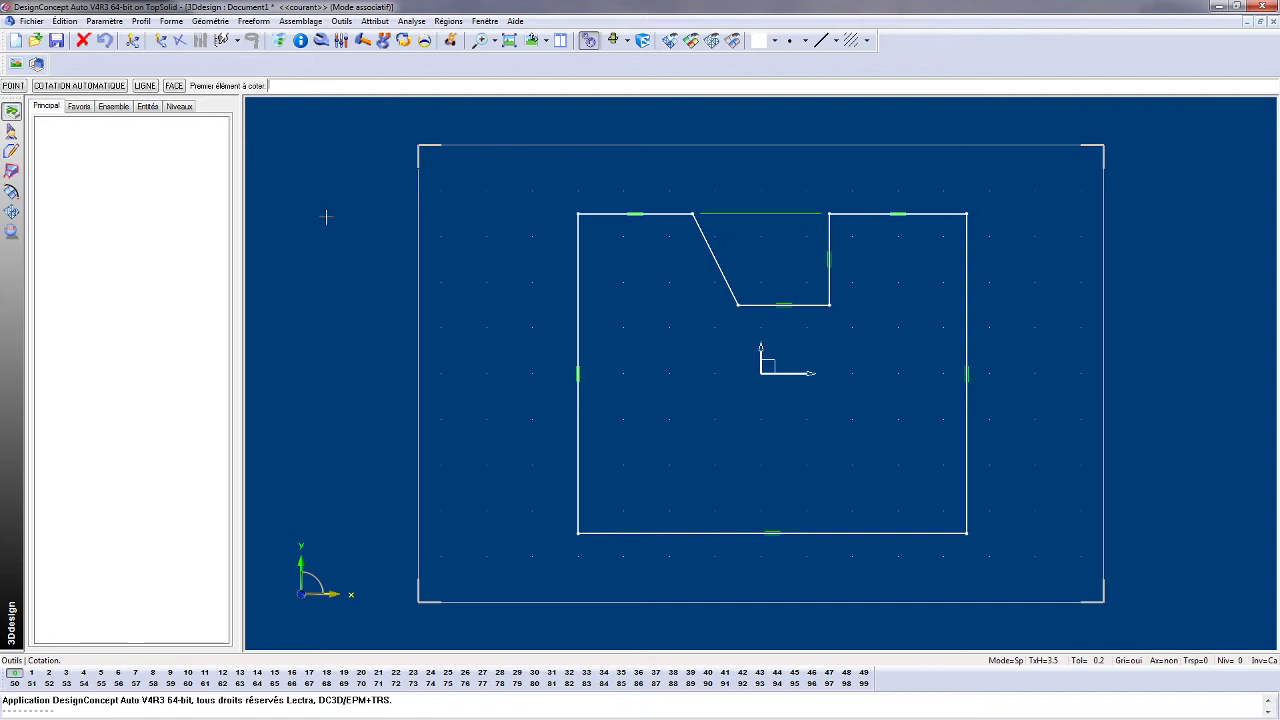
pyautogui.click(79, 86)
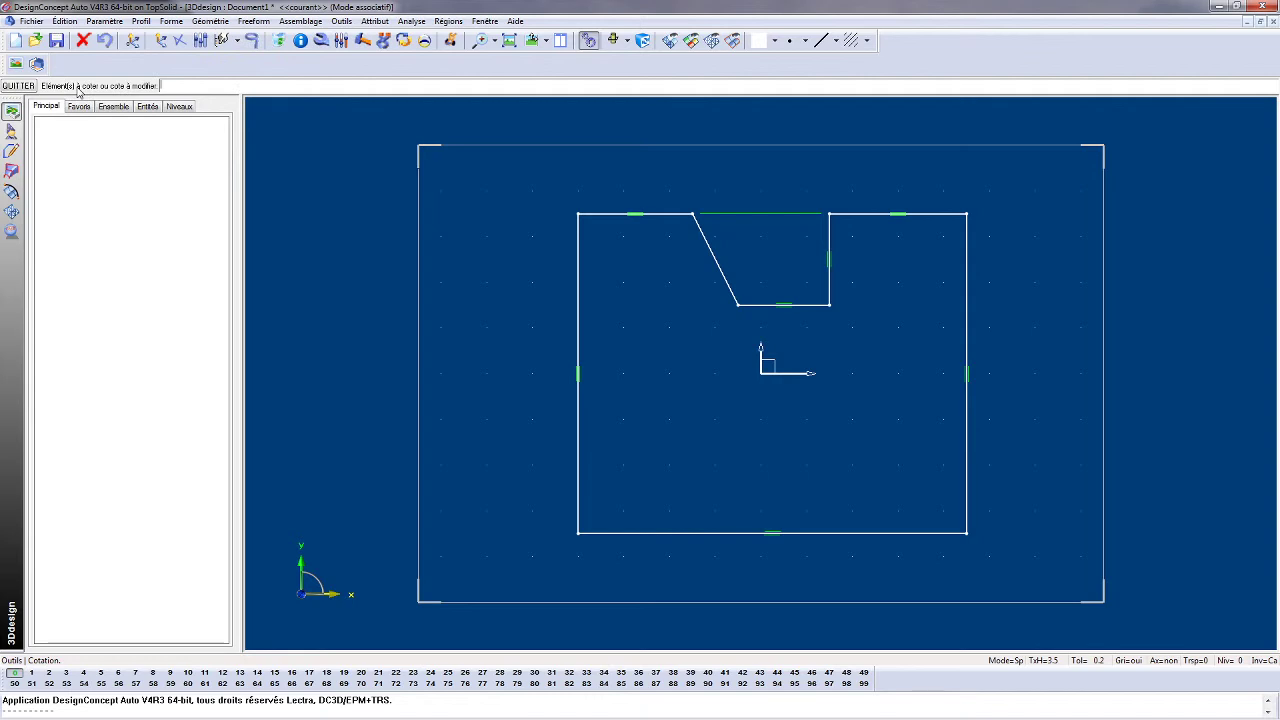
pyautogui.click(578, 244)
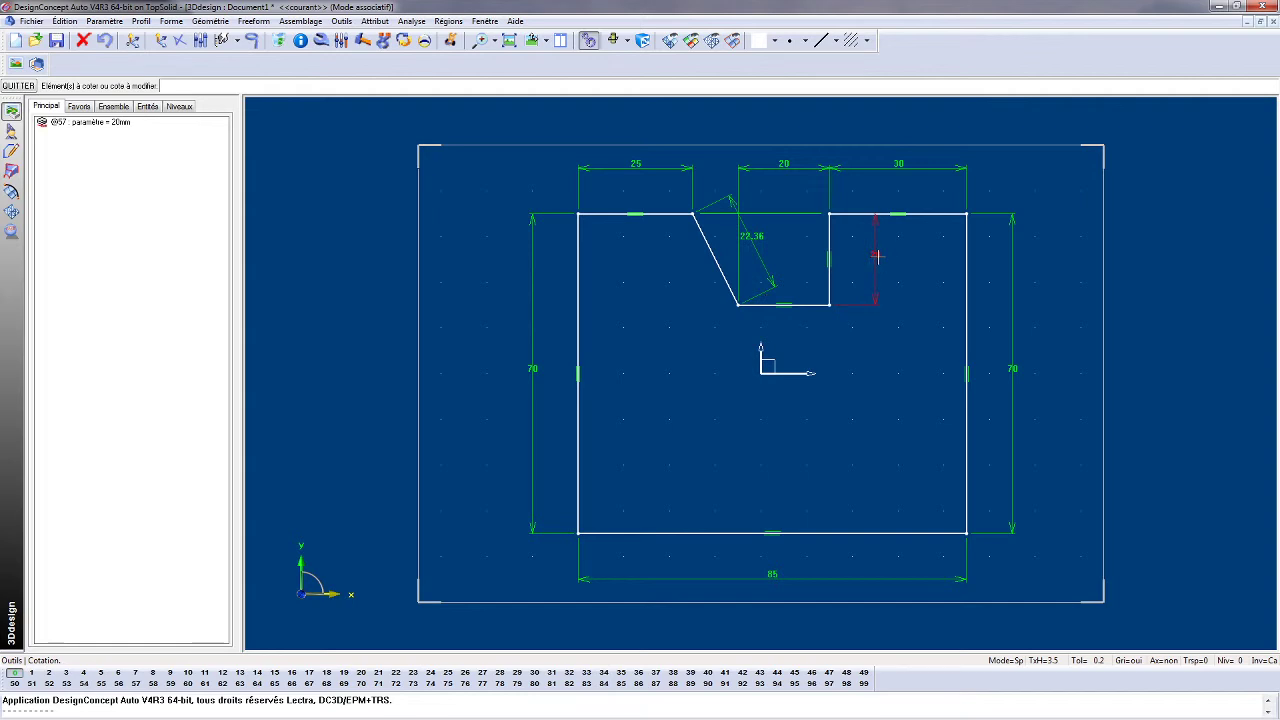
# Move the dimensioned contour up about 5 mm from its upper left corner with Move Parents.
pyautogui.click(451, 41)
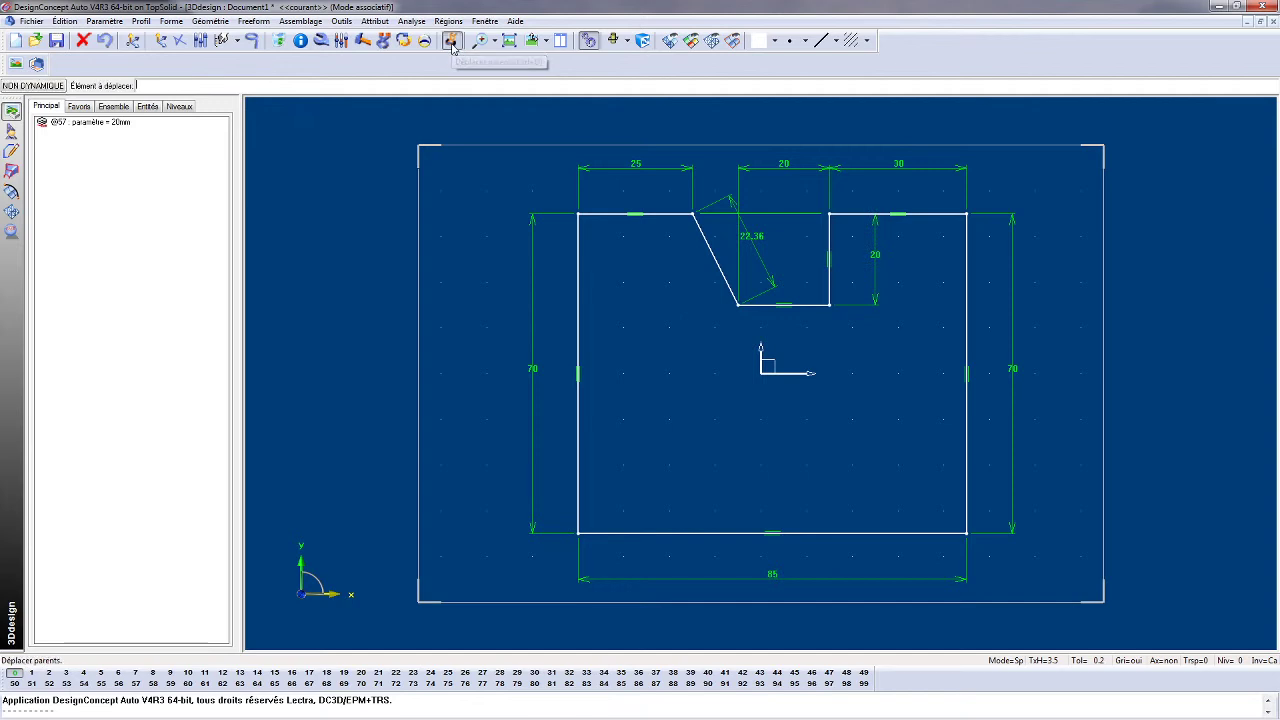
pyautogui.click(578, 213)
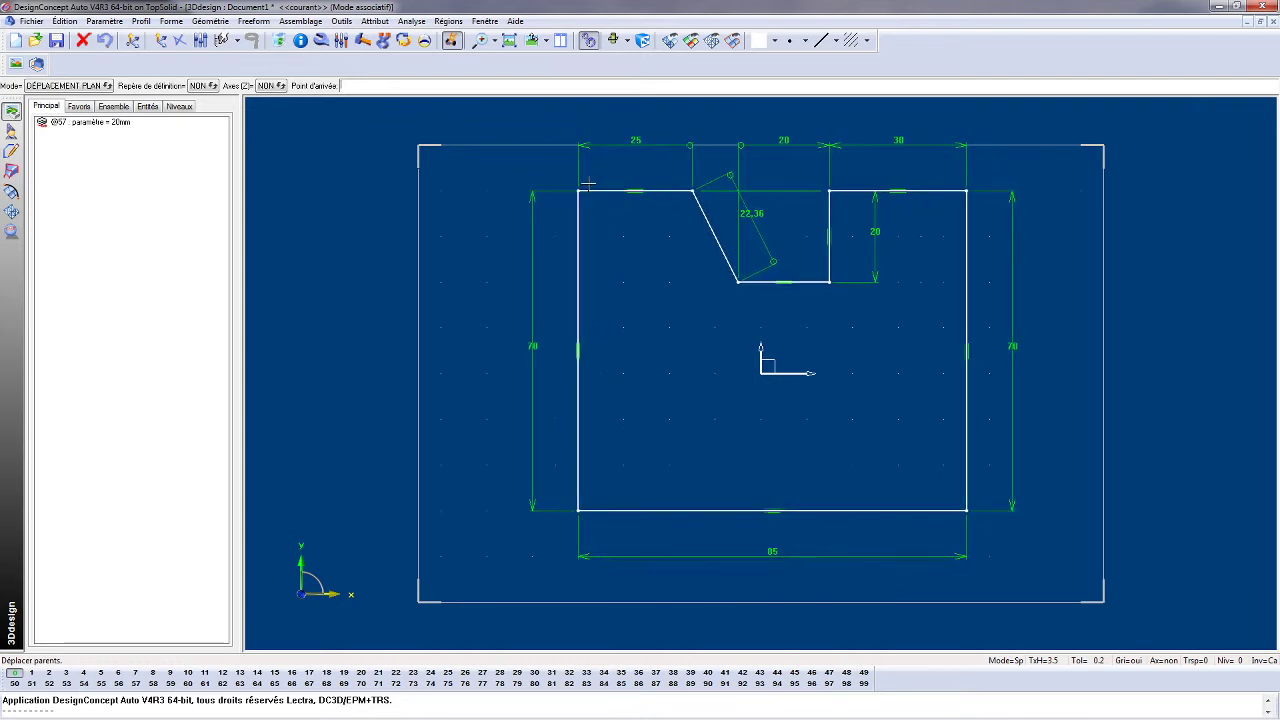
pyautogui.click(579, 190)
# Try to move the dimensioned contour's notch corners, upper right corner and lower left corner individually.
pyautogui.click(692, 190)
pyautogui.click(686, 198)
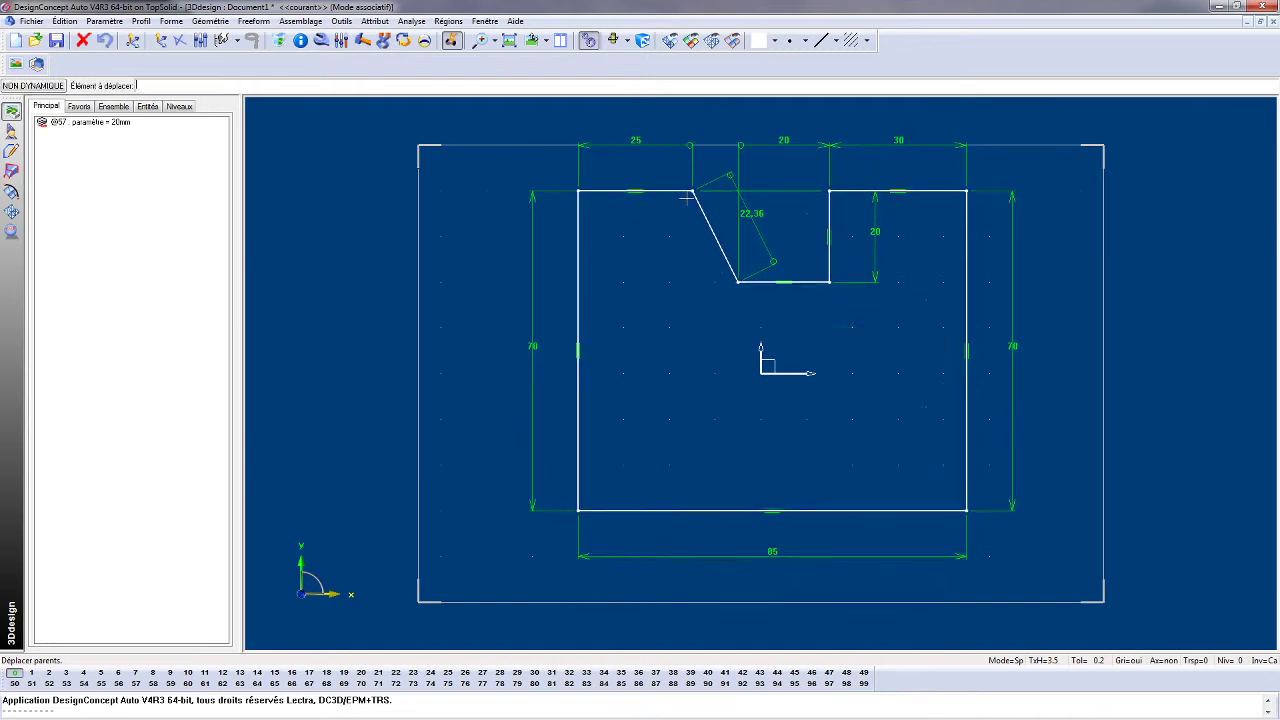
pyautogui.click(829, 283)
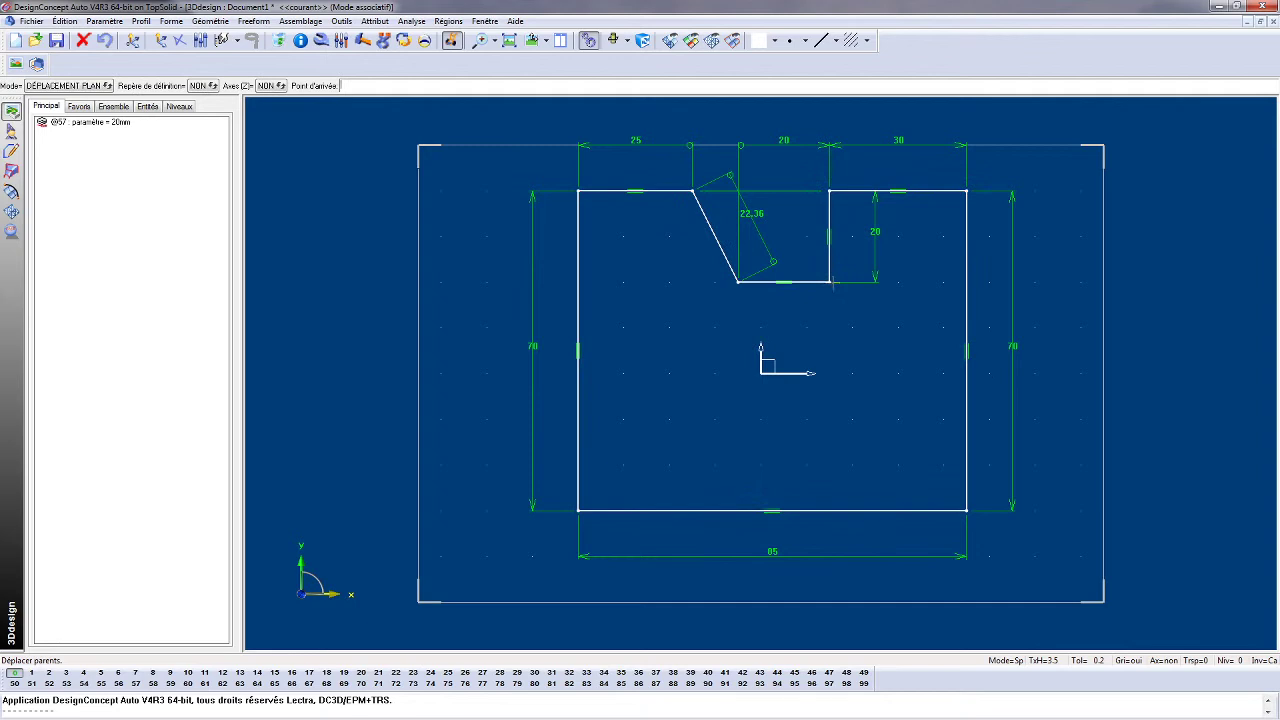
pyautogui.click(831, 284)
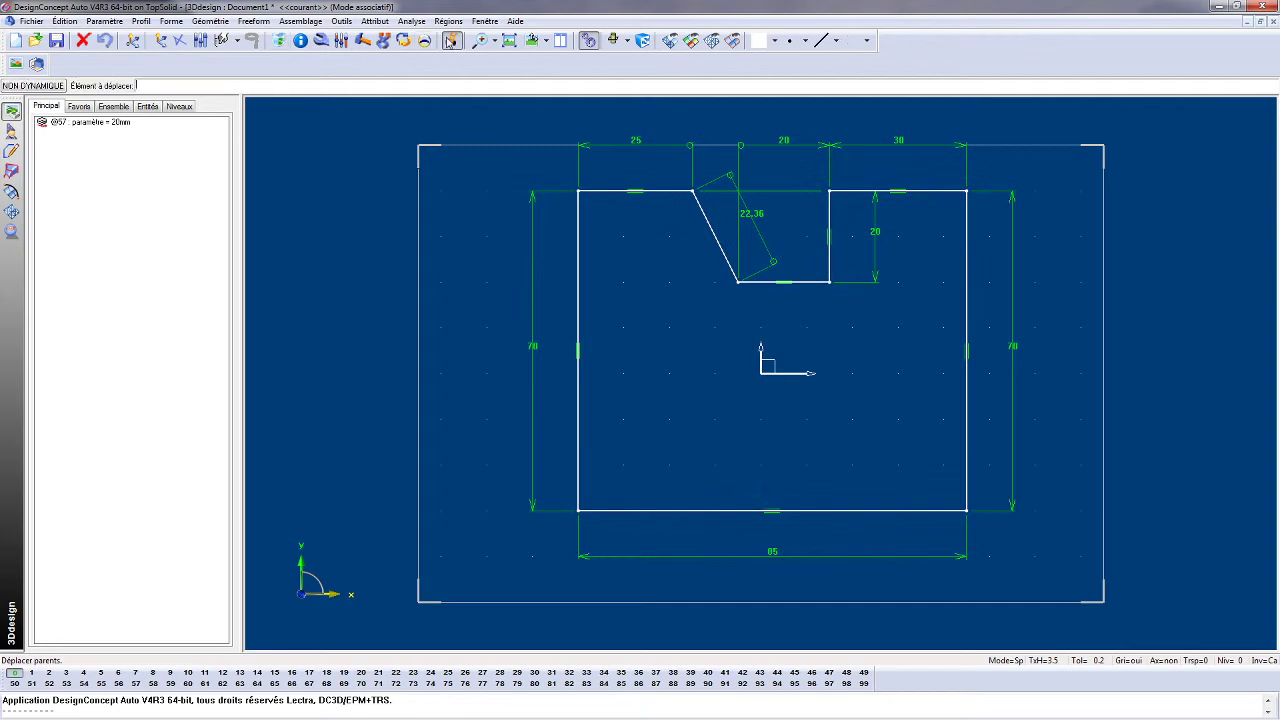
pyautogui.click(966, 190)
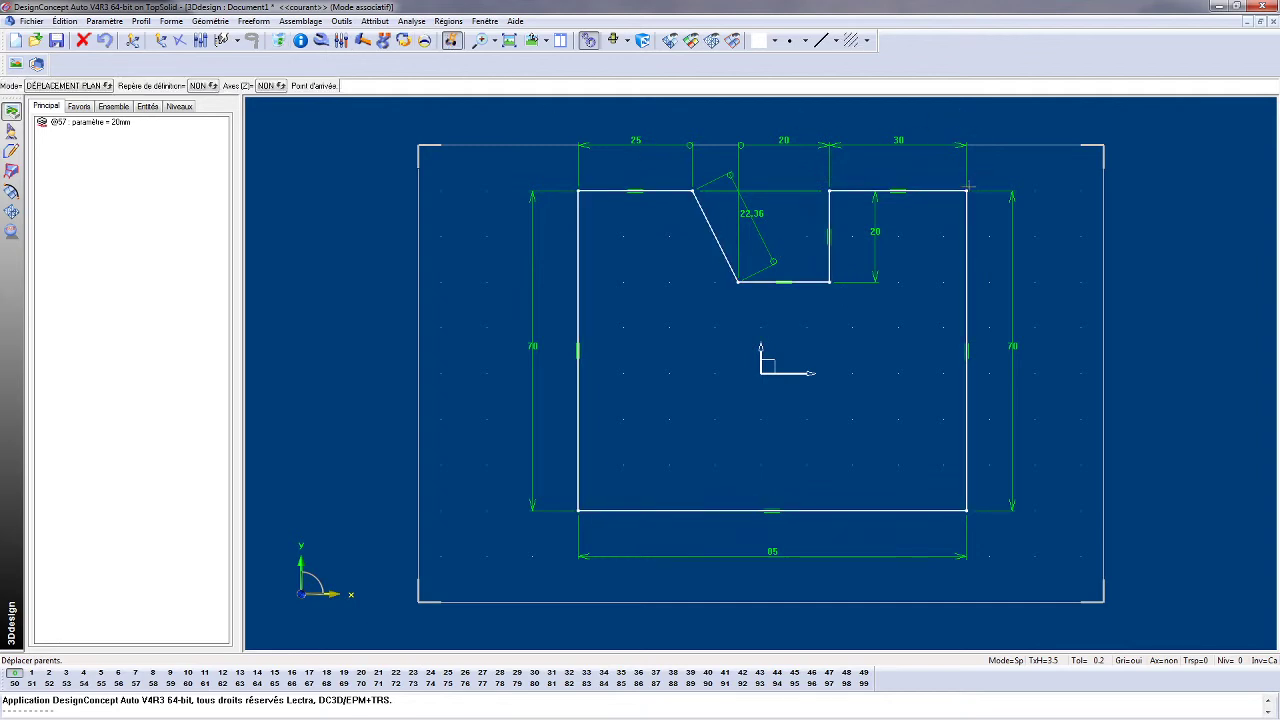
pyautogui.press('Escape')
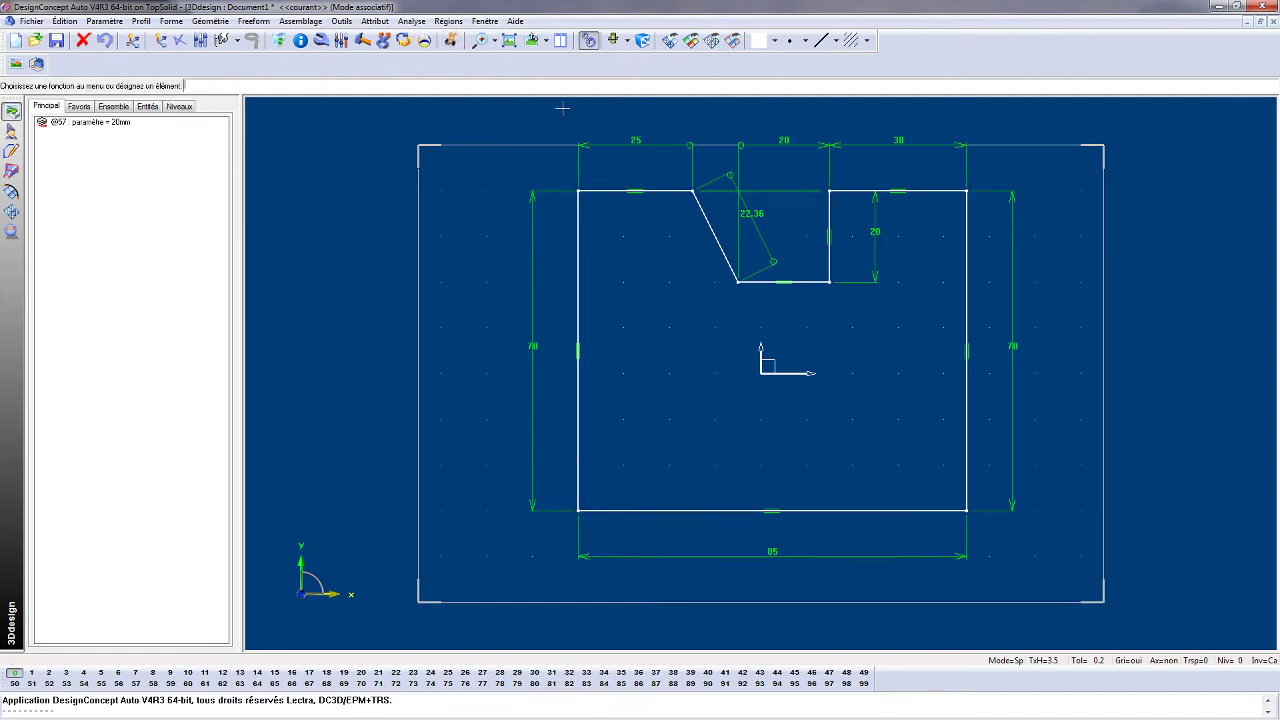
pyautogui.click(576, 511)
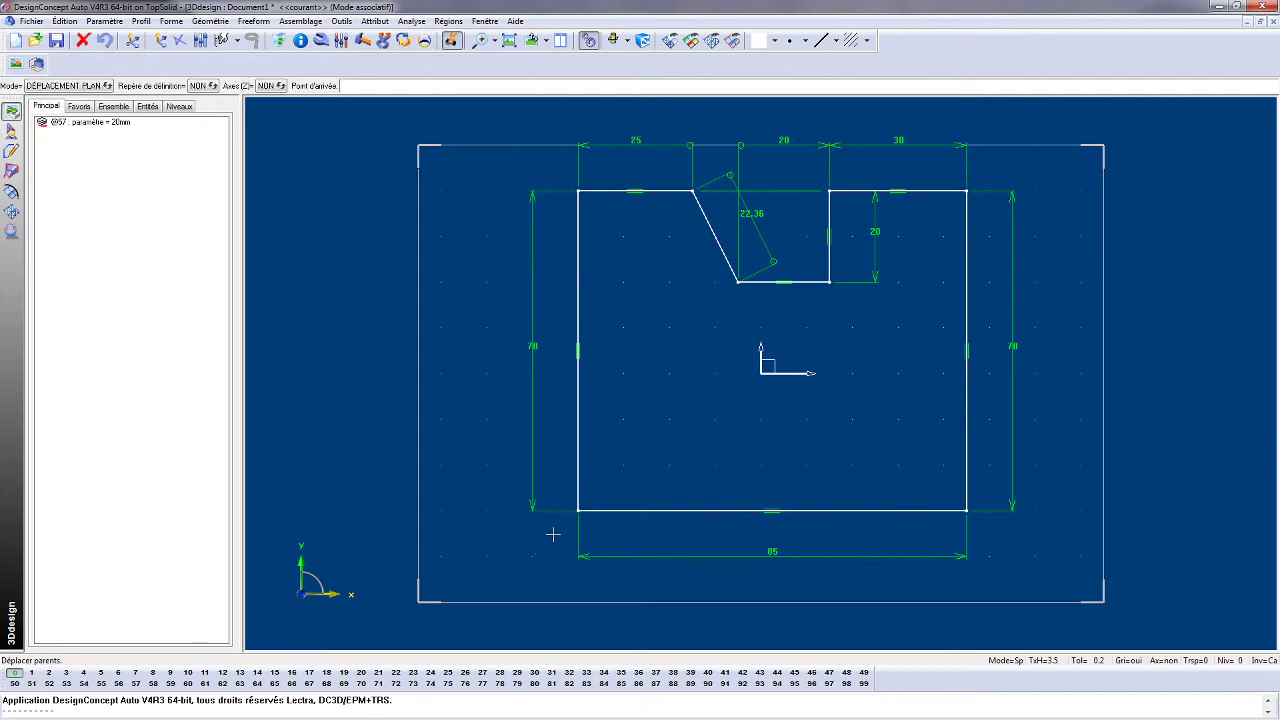
pyautogui.press('Escape')
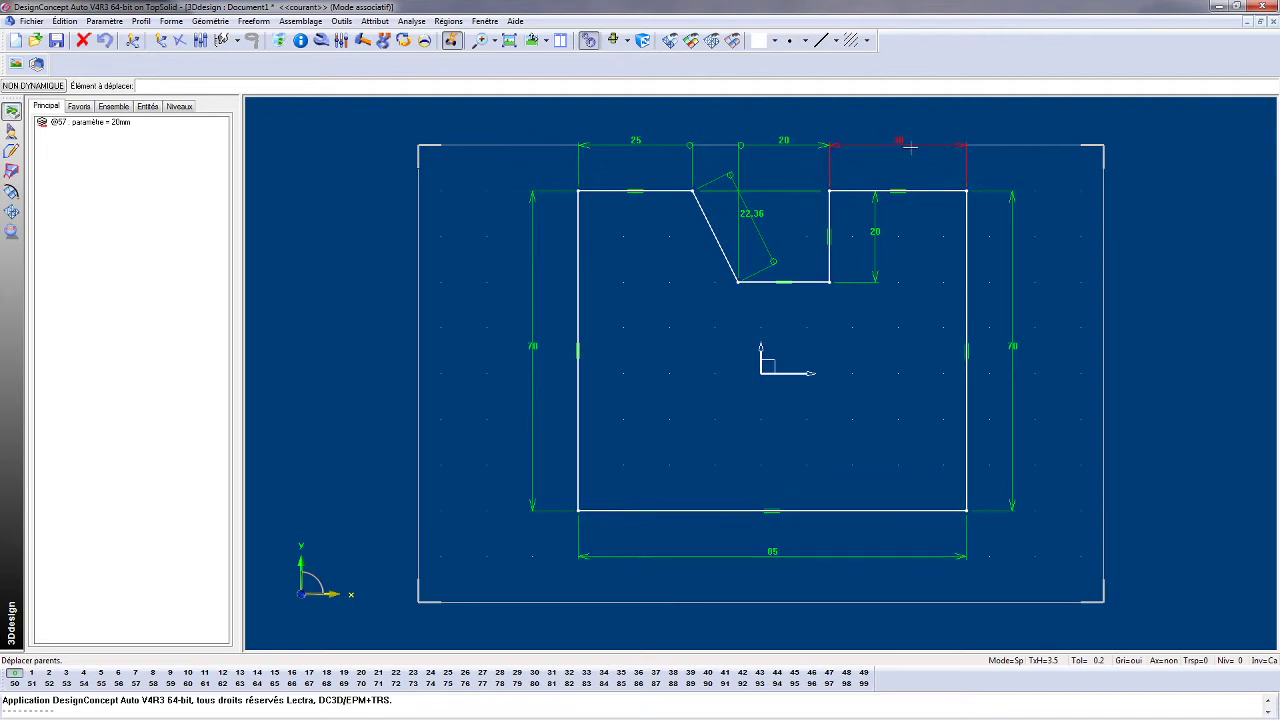
pyautogui.click(105, 41)
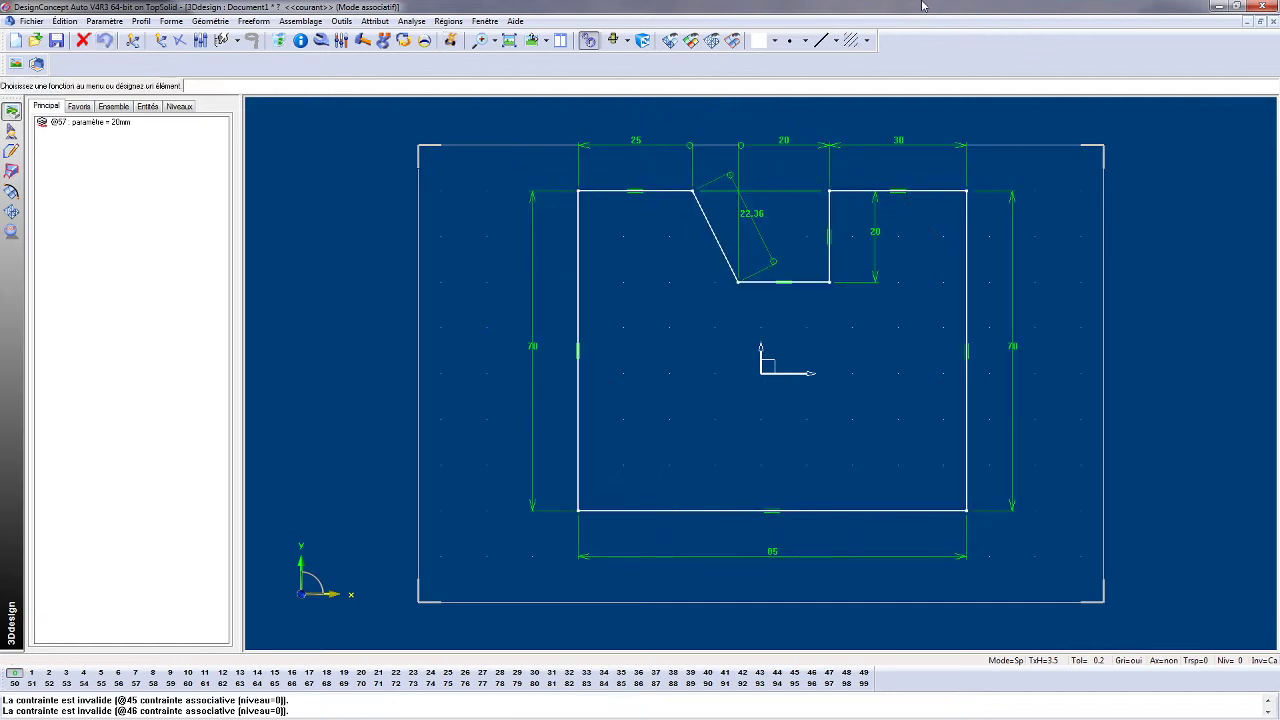
# Try setting the dimension of the contour's upper left edge to 24 mm and undo the change.
pyautogui.click(341, 40)
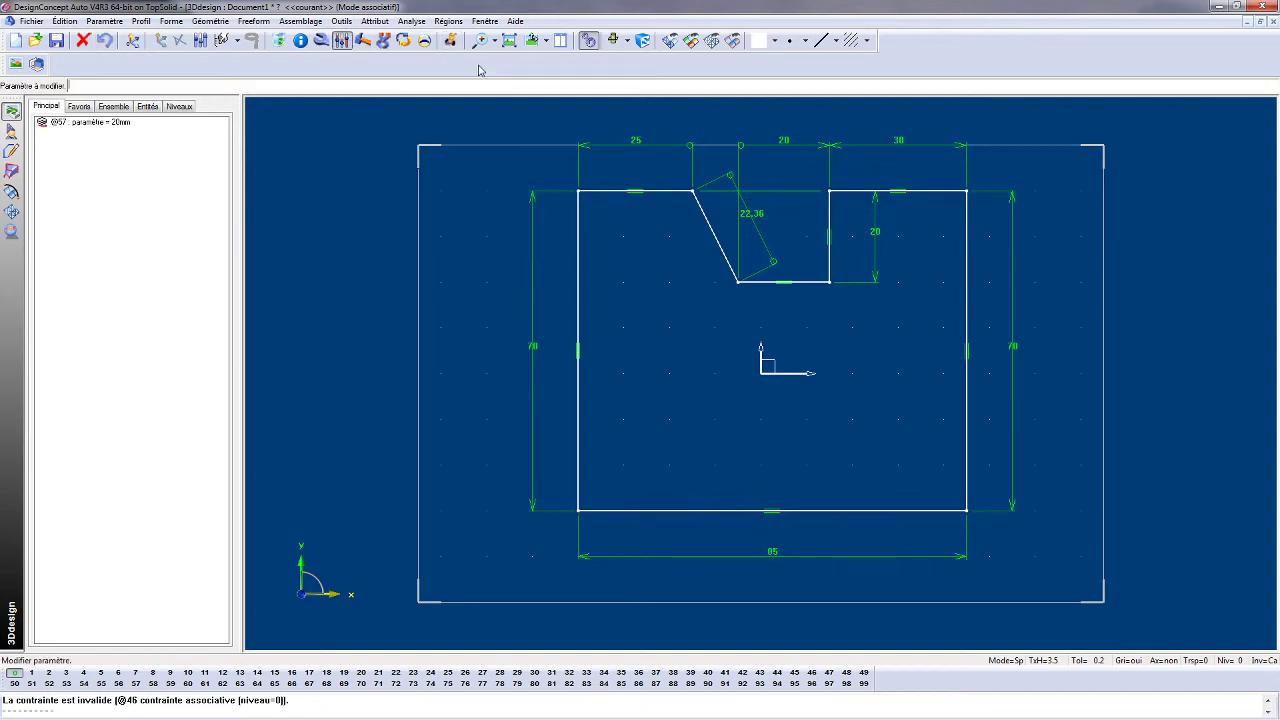
pyautogui.click(617, 137)
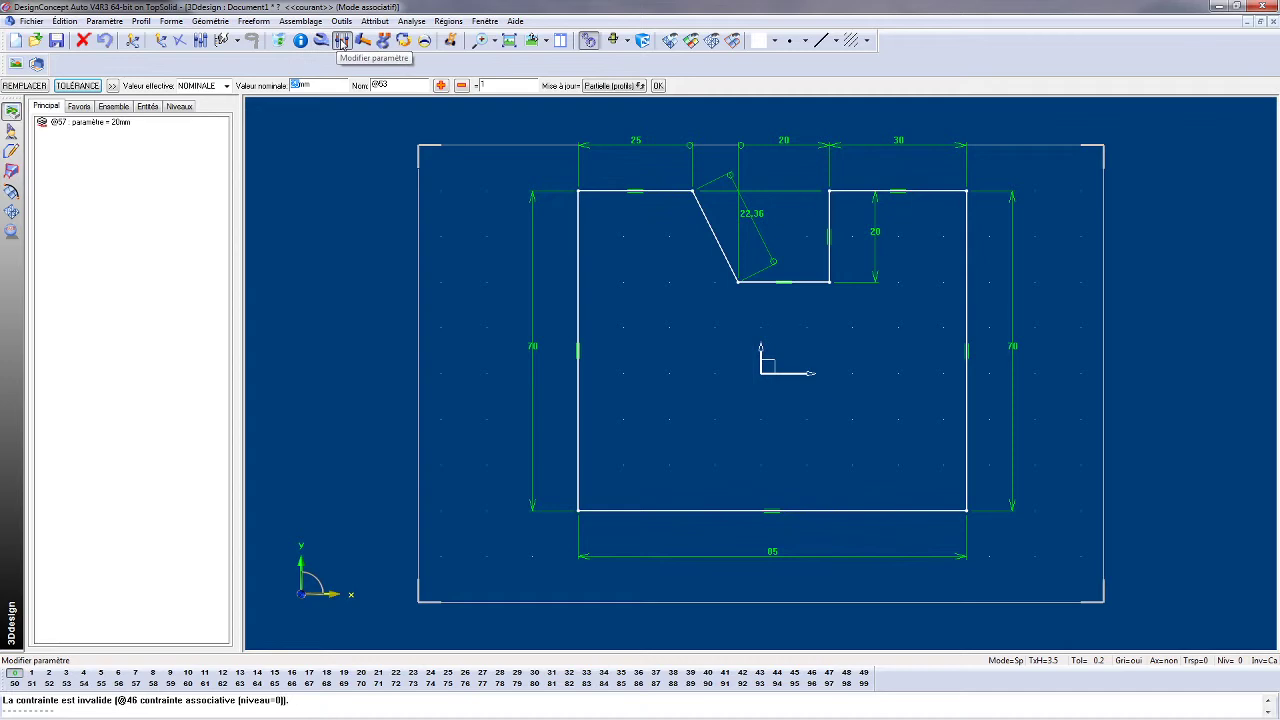
pyautogui.click(341, 42)
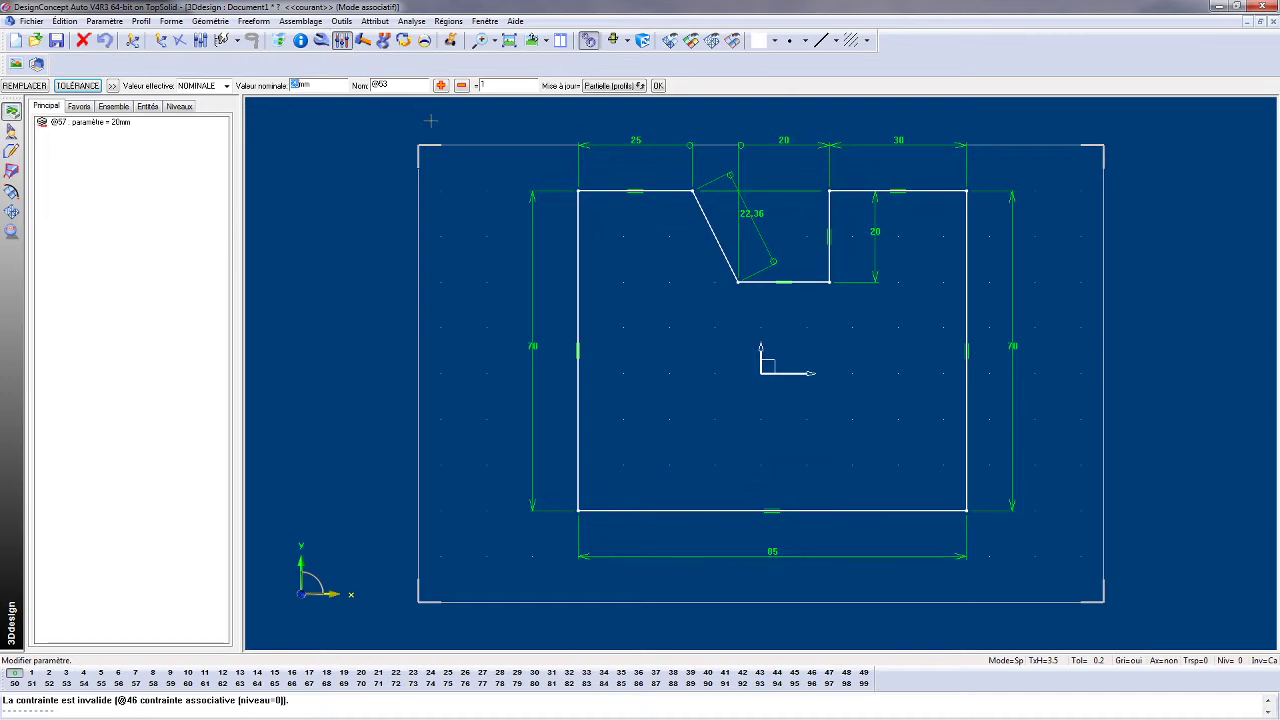
pyautogui.write('3mm')
pyautogui.press('Return')
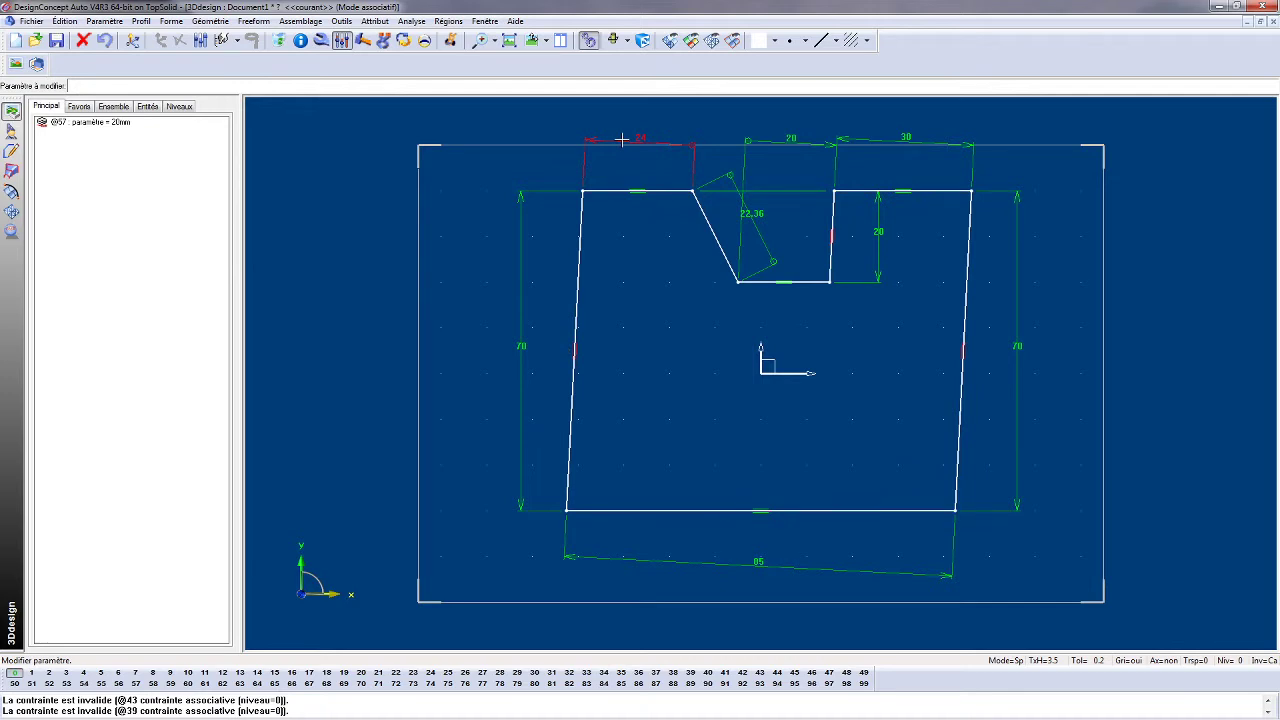
pyautogui.click(105, 41)
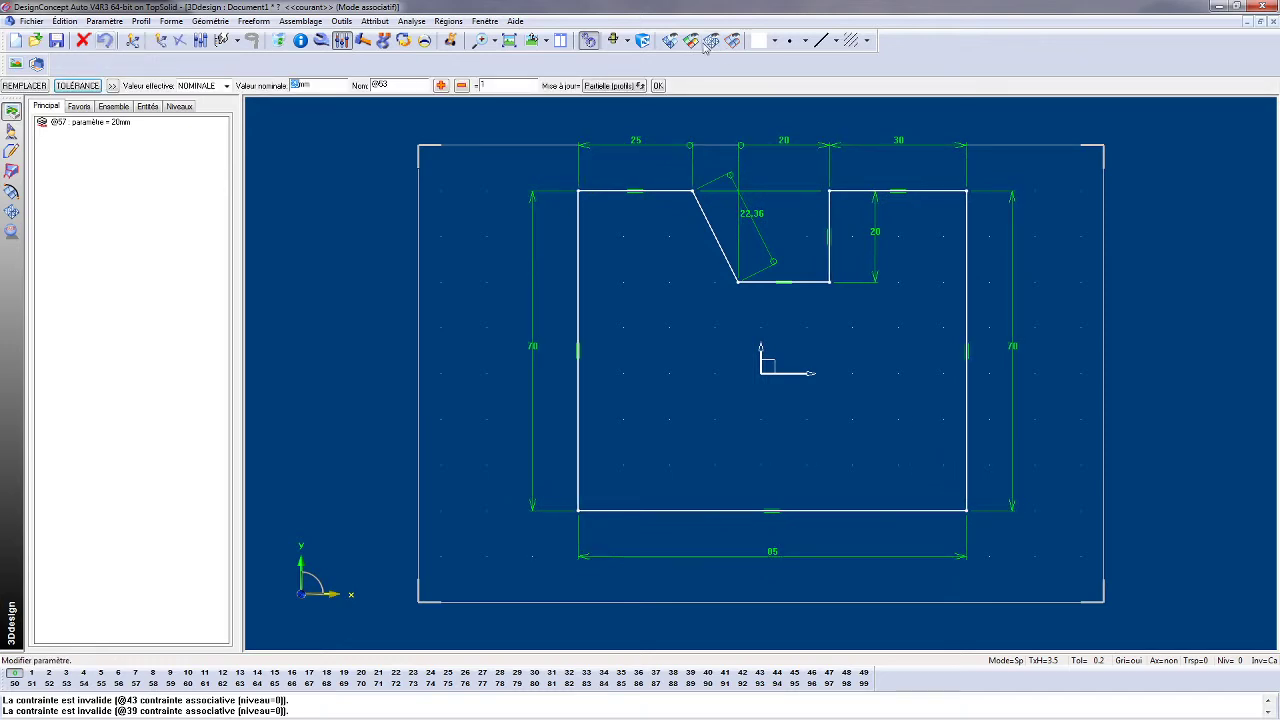
# Try setting the height dimension of the contour's right side to 80 mm and undo the change.
pyautogui.click(350, 44)
pyautogui.click(1015, 345)
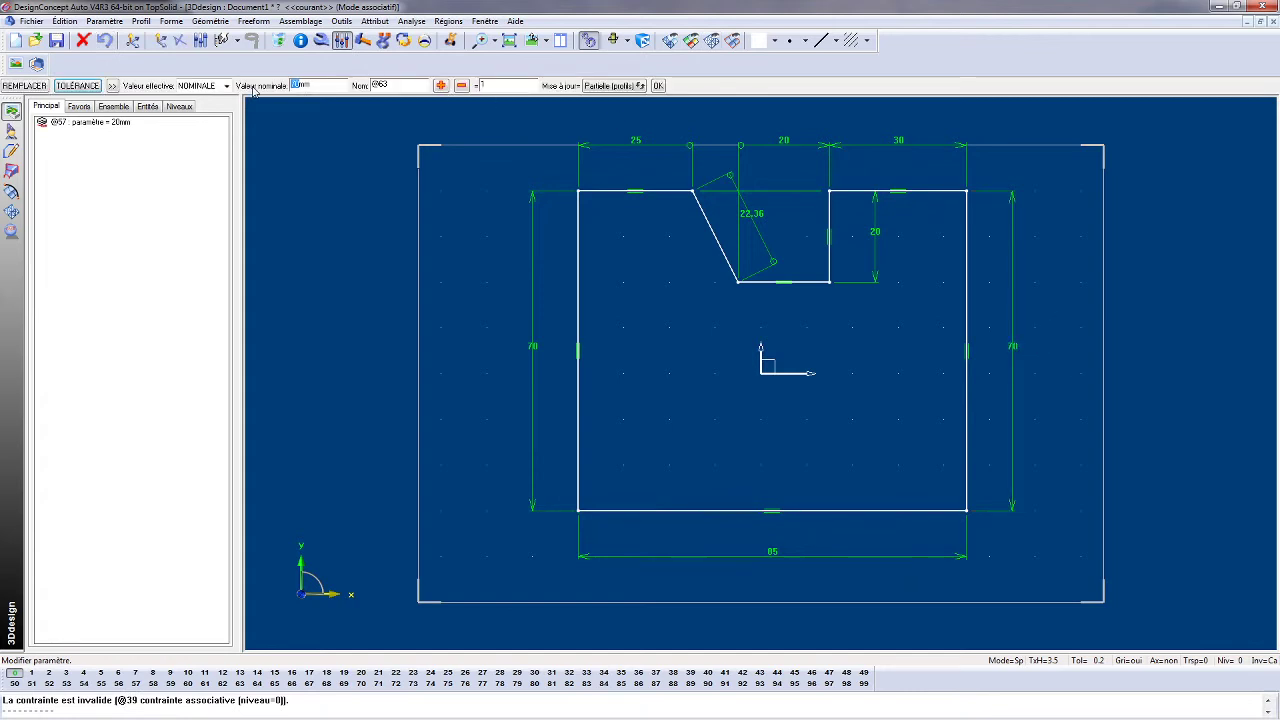
pyautogui.write('80mm')
pyautogui.press('Return')
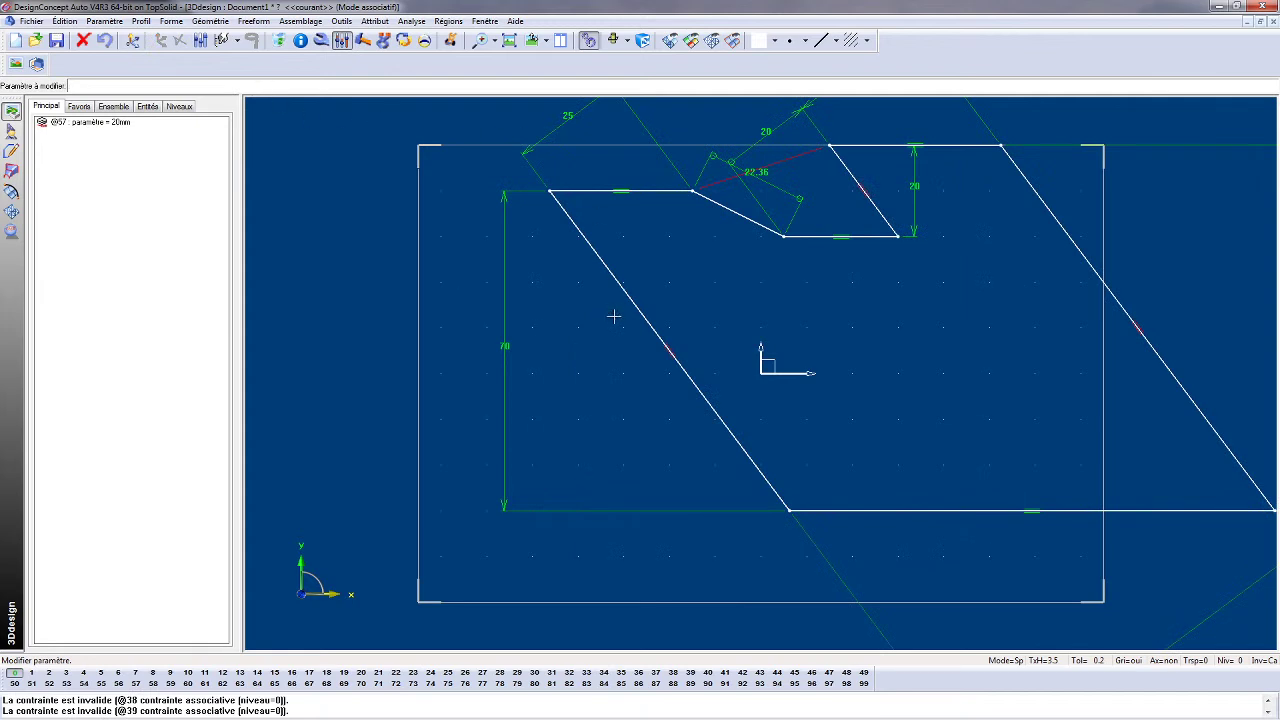
pyautogui.scroll(1, 617, 322)
pyautogui.scroll(1, 617, 322)
pyautogui.scroll(-7, 617, 322)
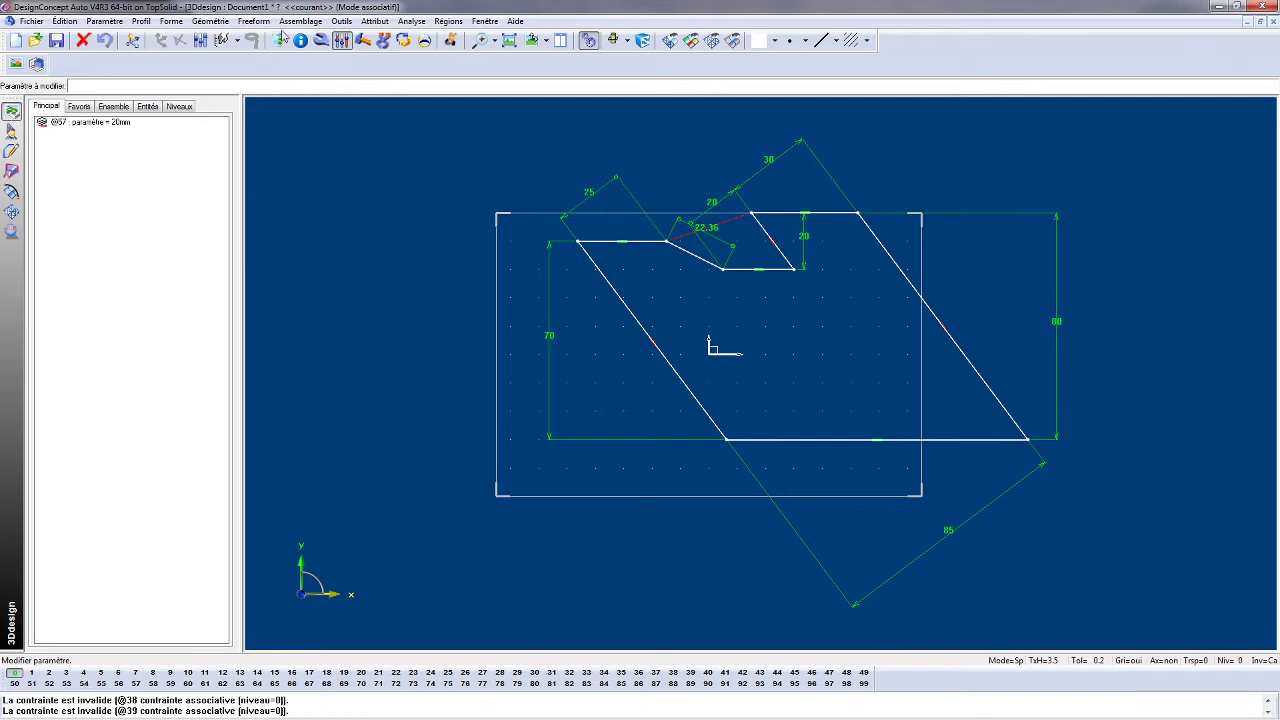
pyautogui.click(104, 41)
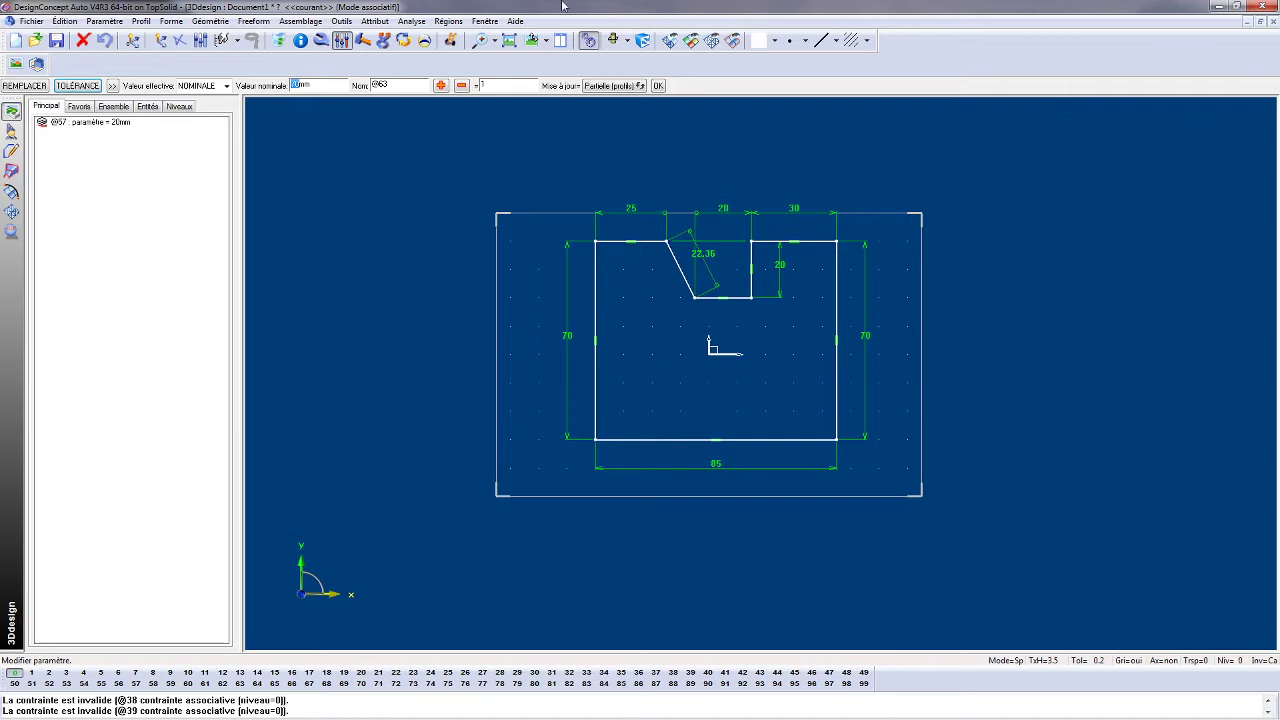
# Delete all dimensions of the contour by selecting elements of type cotation.
pyautogui.click(280, 41)
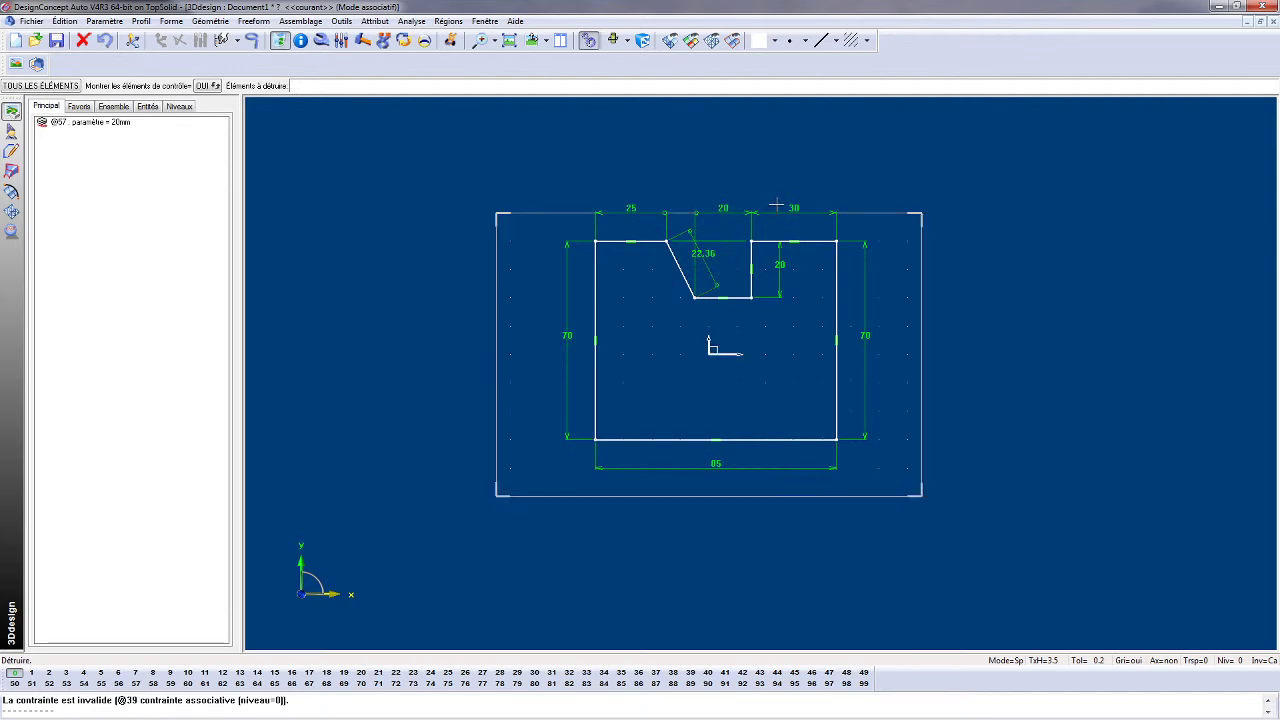
pyautogui.click(252, 40)
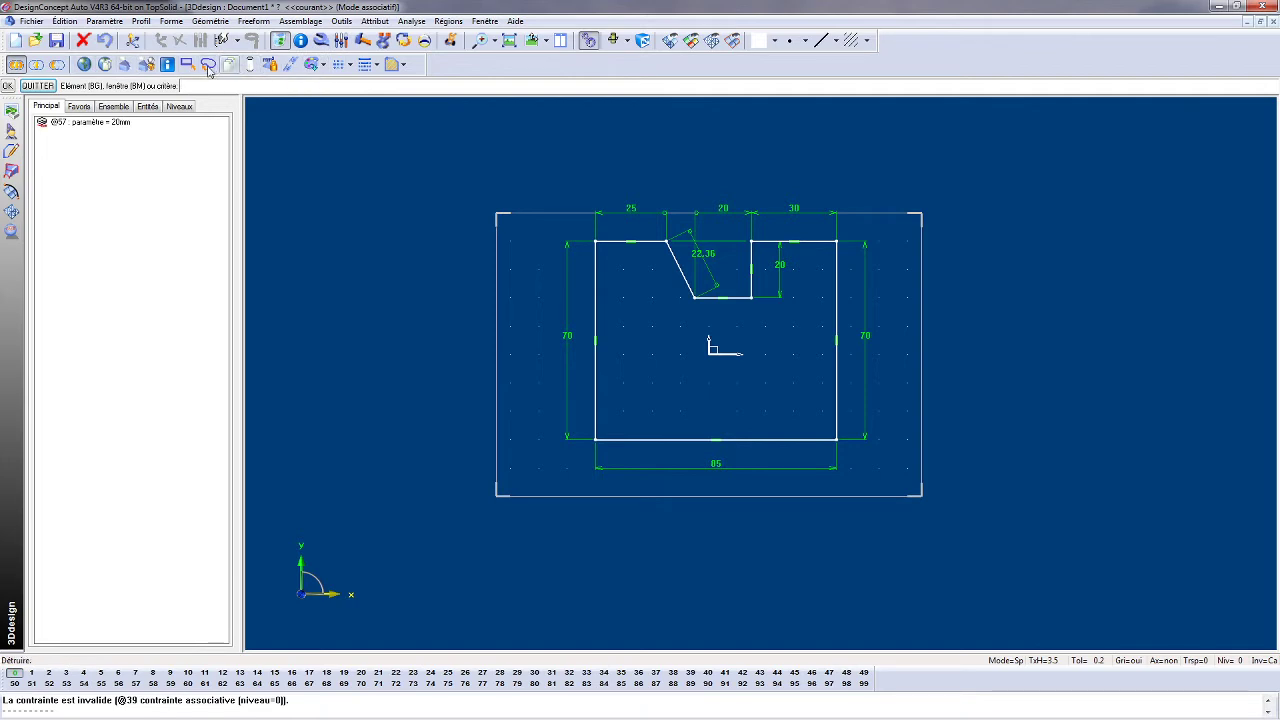
pyautogui.click(127, 72)
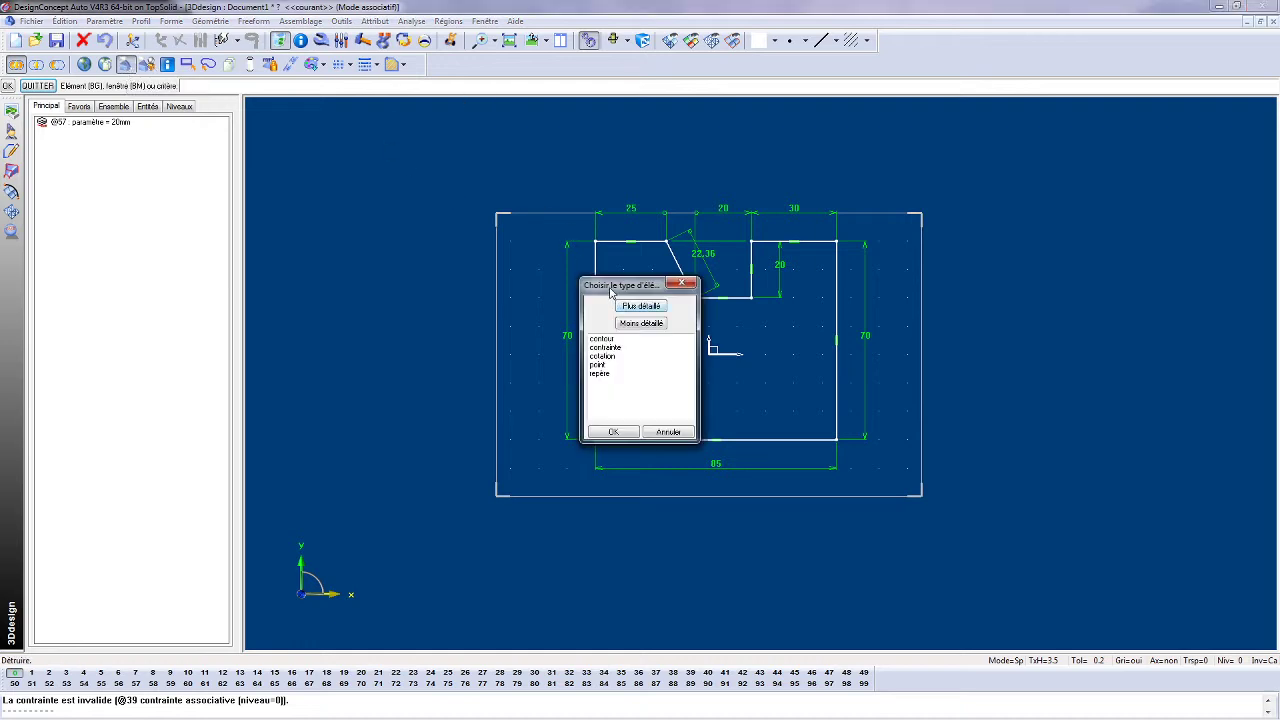
pyautogui.moveTo(600, 291); pyautogui.dragTo(360, 171)
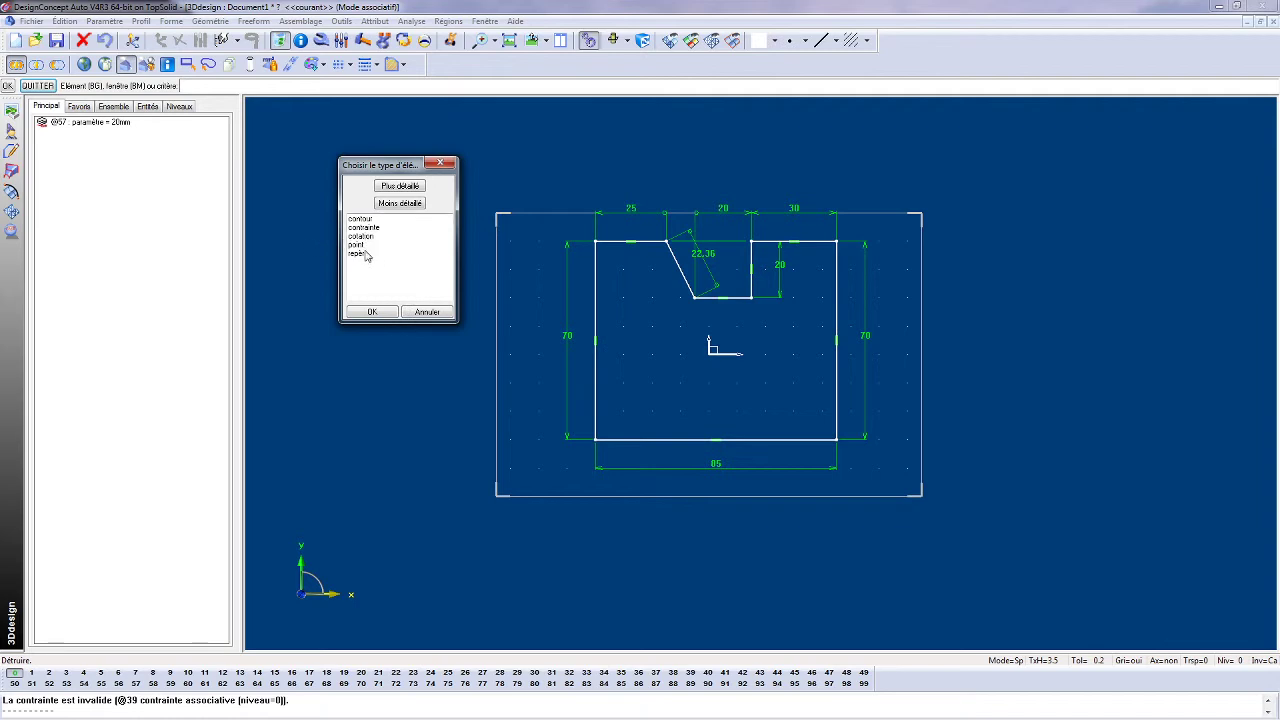
pyautogui.click(358, 236)
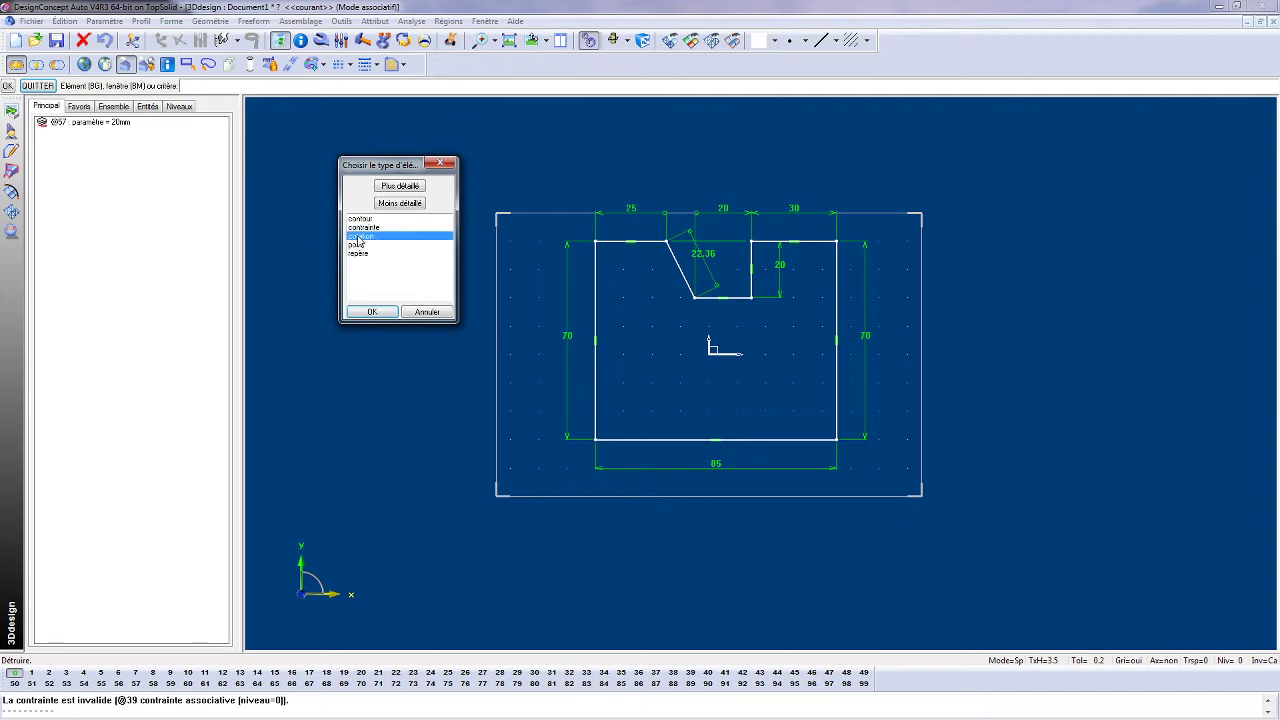
pyautogui.click(372, 311)
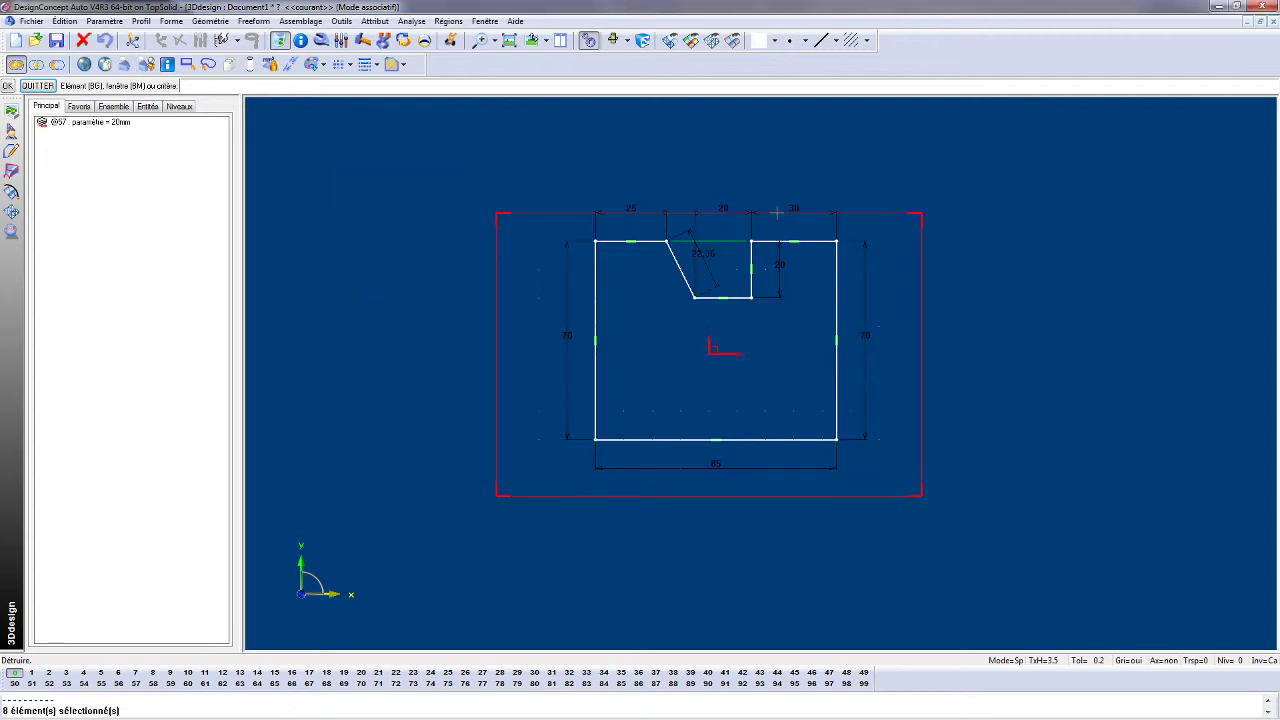
pyautogui.click(8, 86)
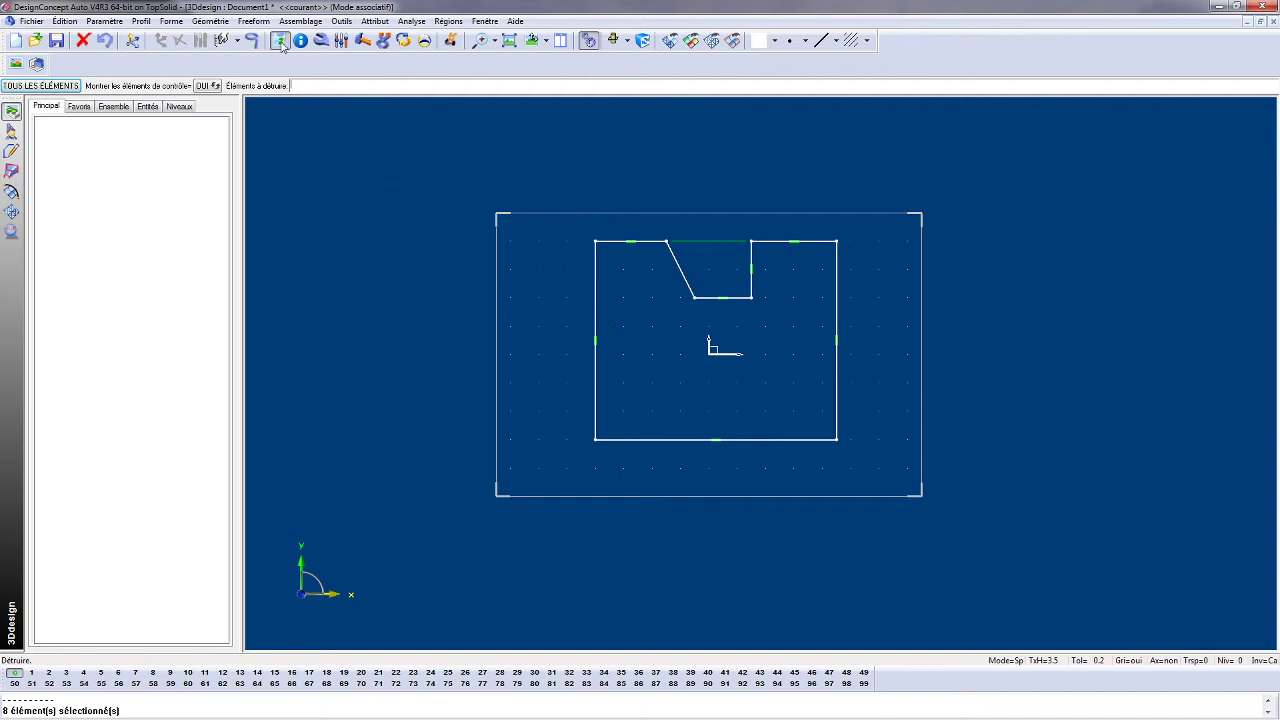
# Dimension the contour's bottom edge between its two lower corners, placing the dimension below the edge.
pyautogui.click(341, 21)
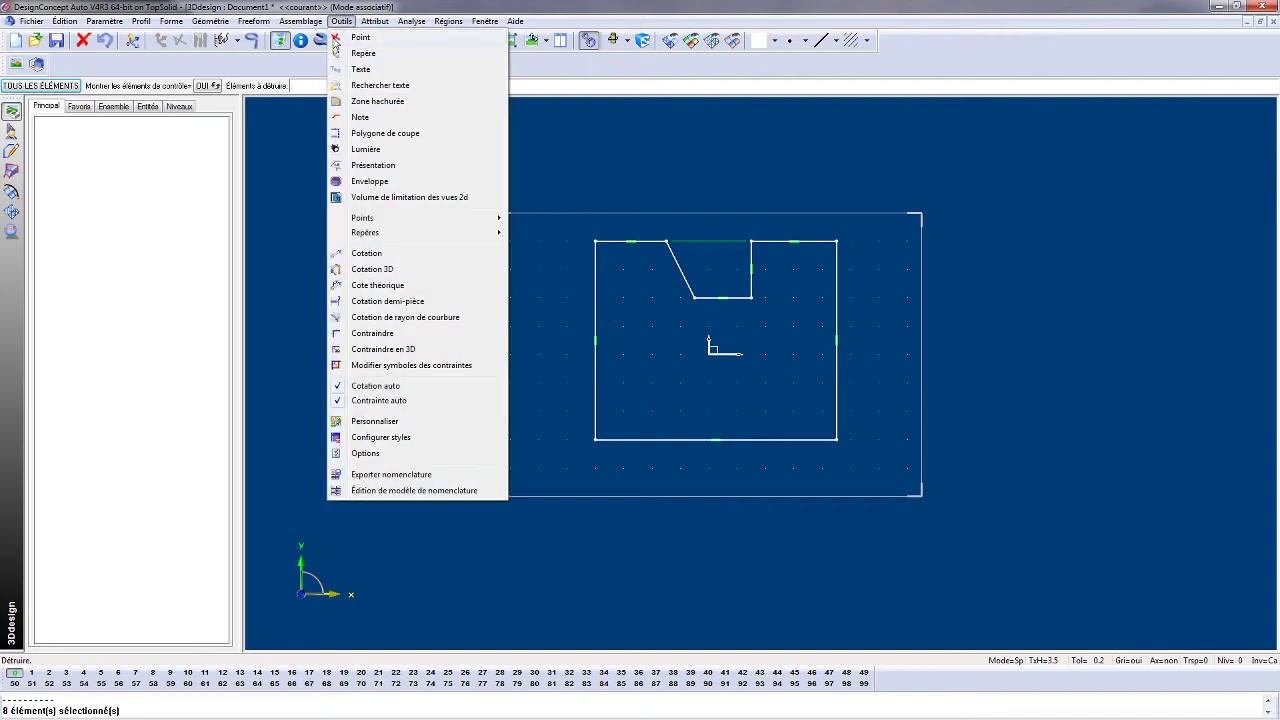
pyautogui.click(368, 253)
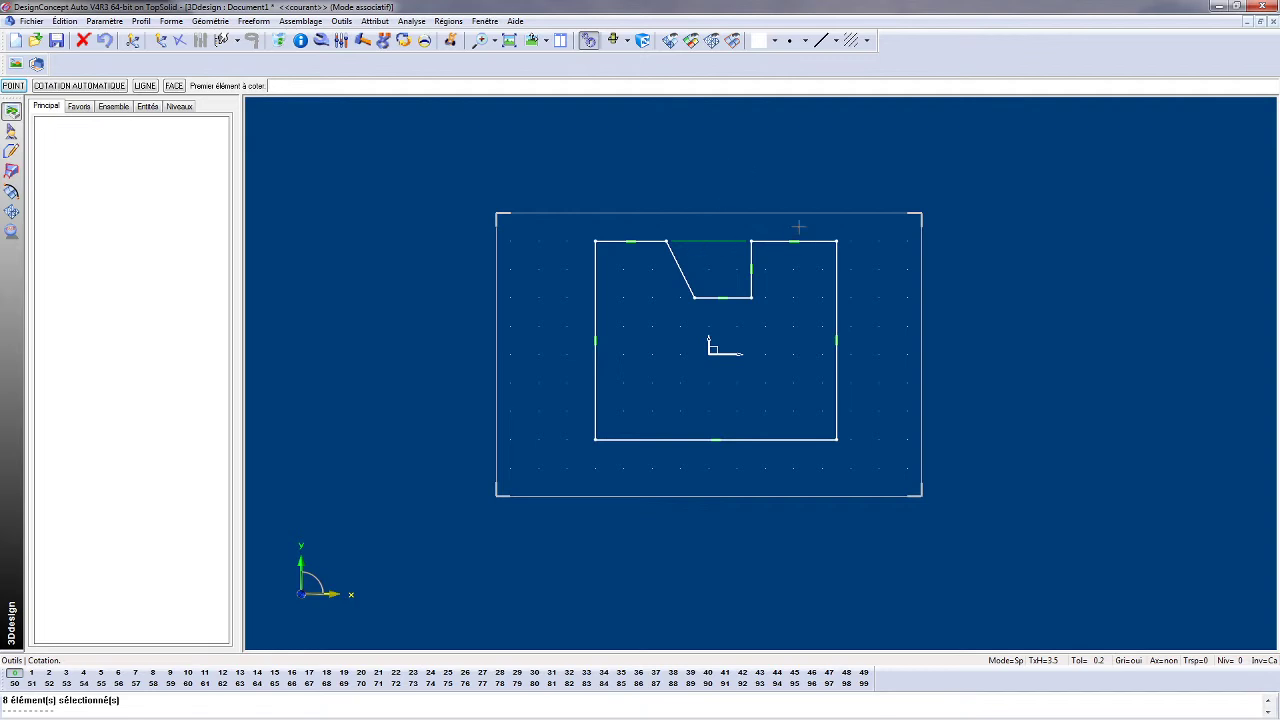
pyautogui.click(595, 439)
pyautogui.click(837, 440)
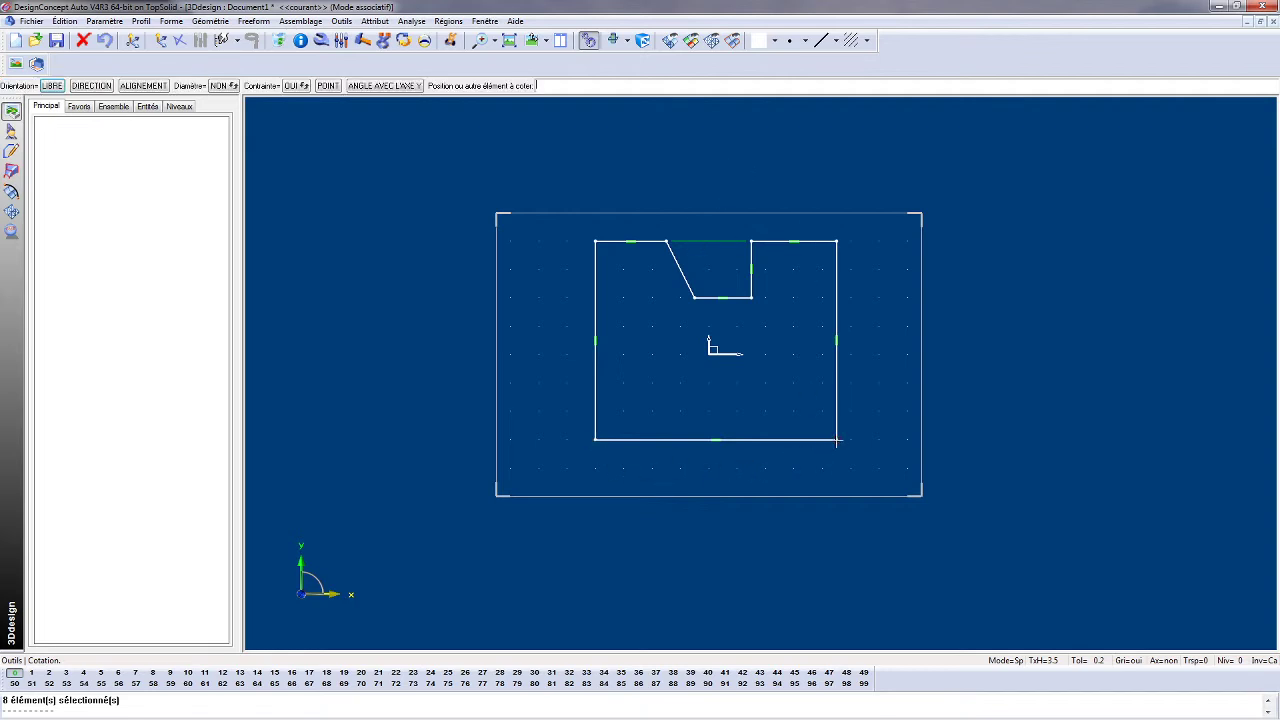
pyautogui.click(716, 472)
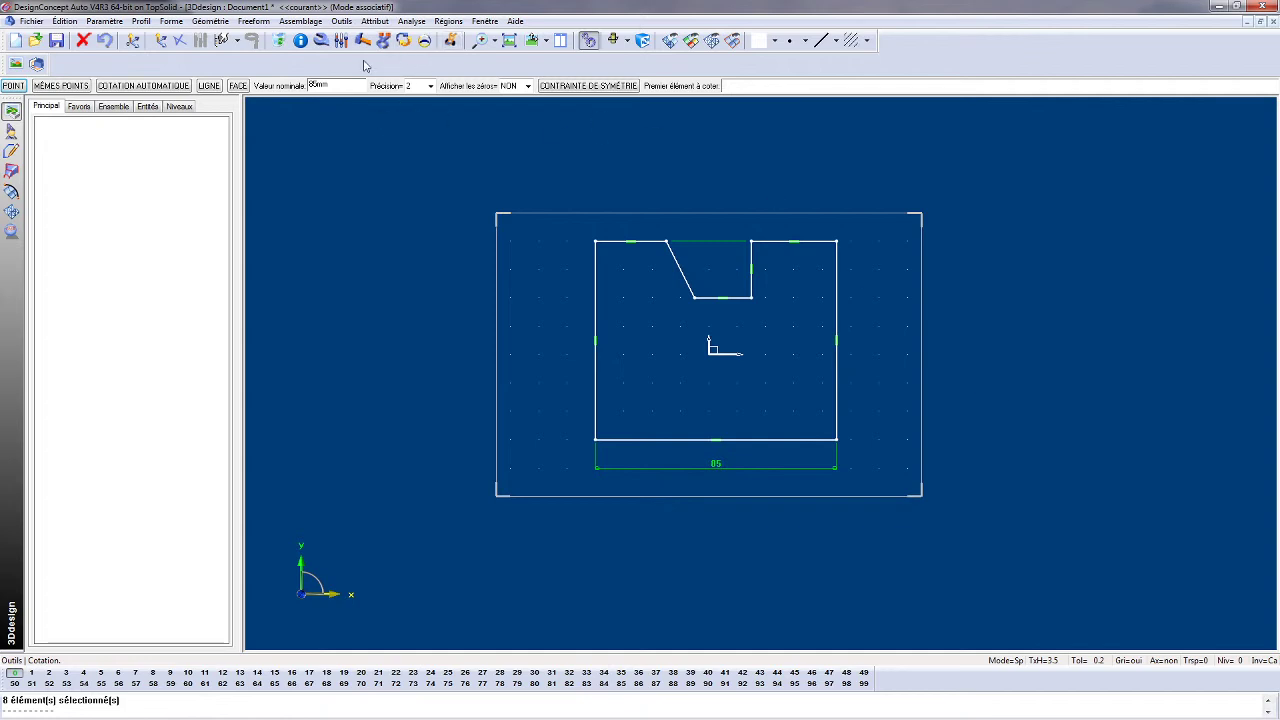
# Try setting the bottom edge's dimension to 100 mm and undo the change.
pyautogui.click(341, 40)
pyautogui.click(700, 463)
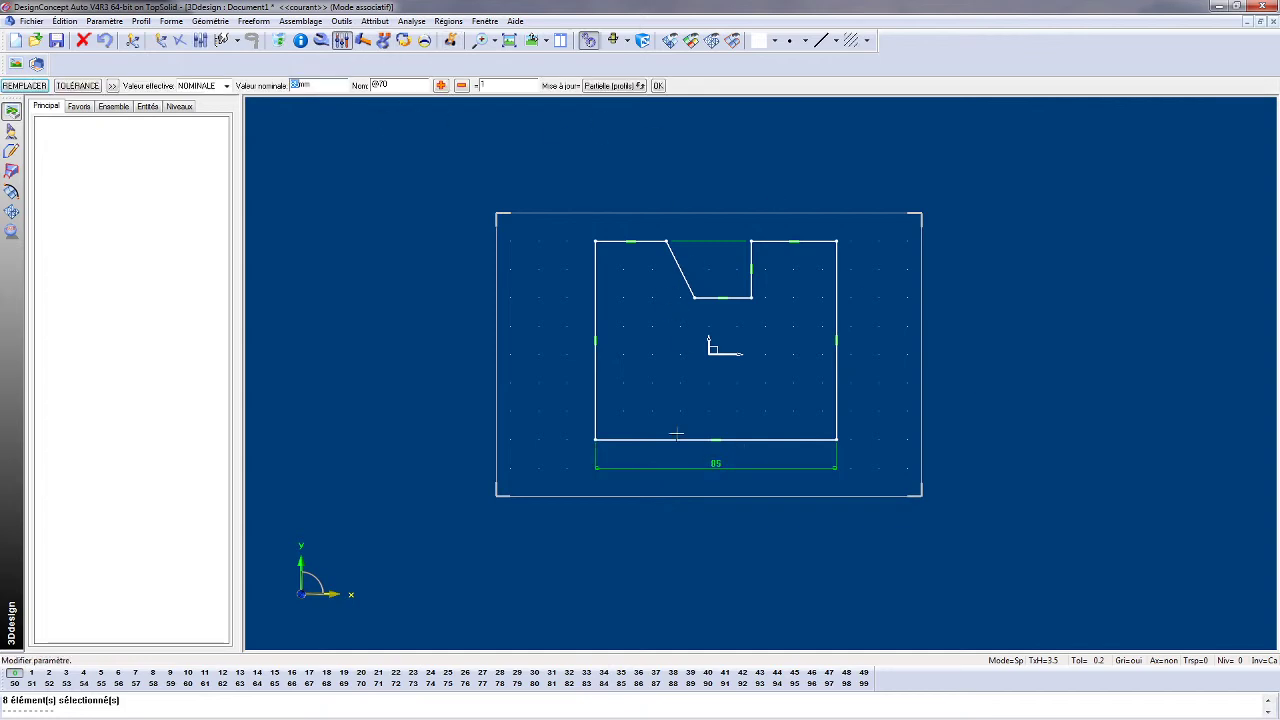
pyautogui.write('100')
pyautogui.press('Return')
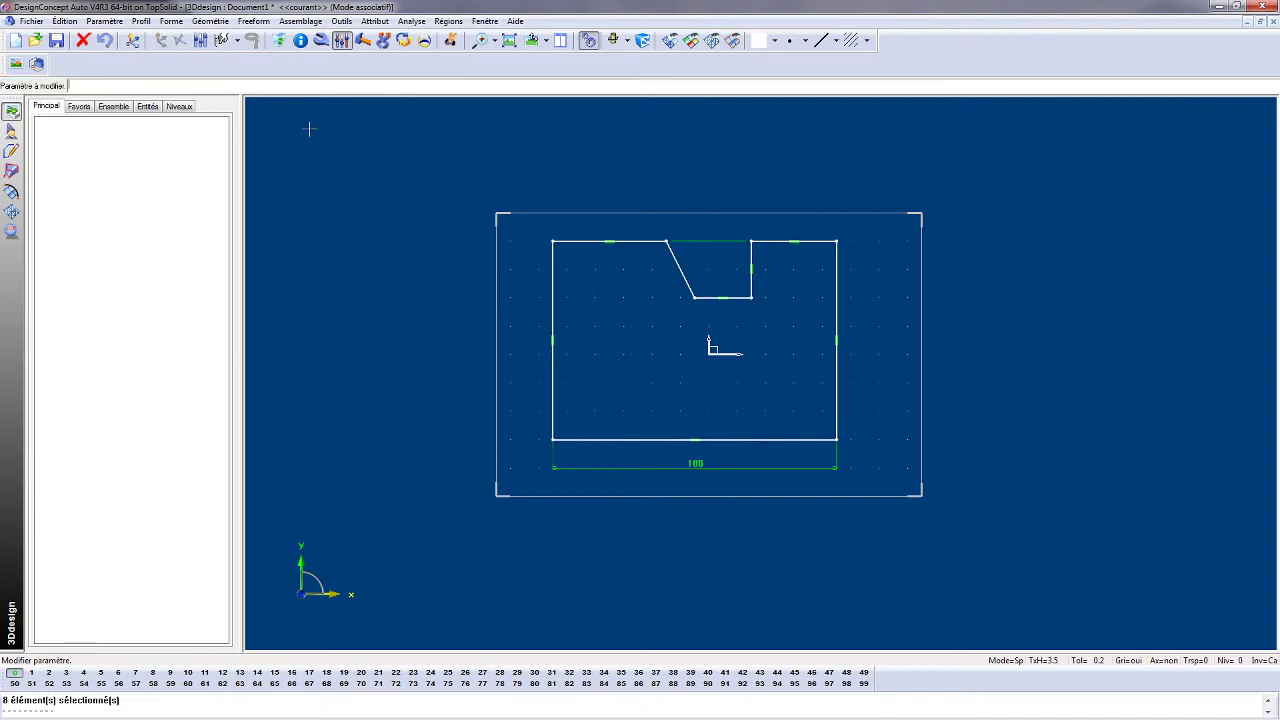
pyautogui.click(105, 42)
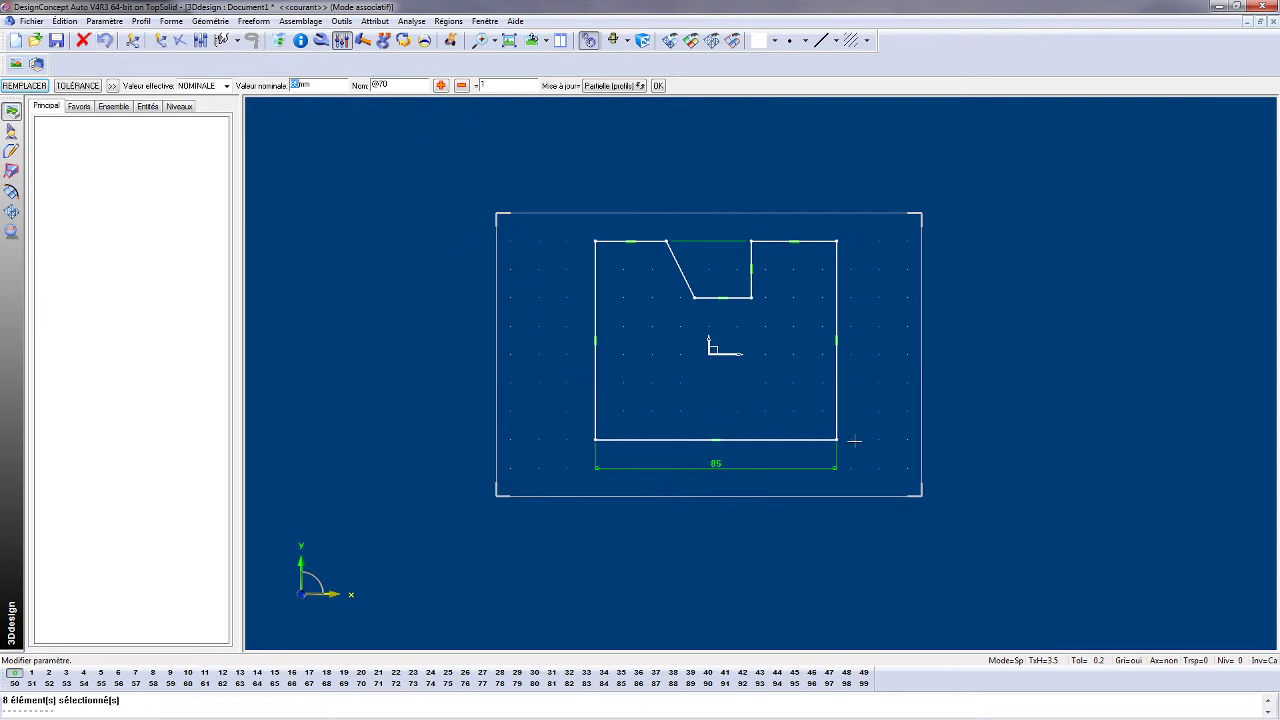
pyautogui.click(343, 42)
# Dimension the height of the contour's right side, placing the dimension outside the contour.
pyautogui.click(341, 21)
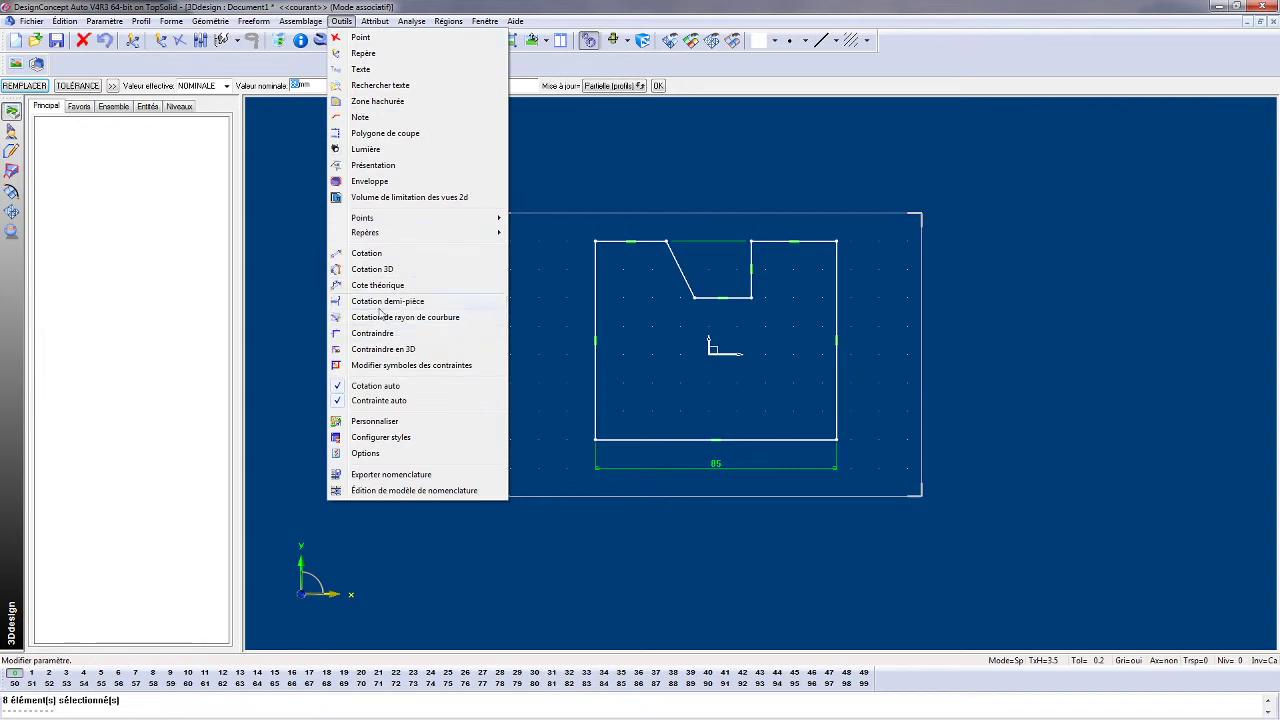
pyautogui.click(368, 248)
pyautogui.click(837, 241)
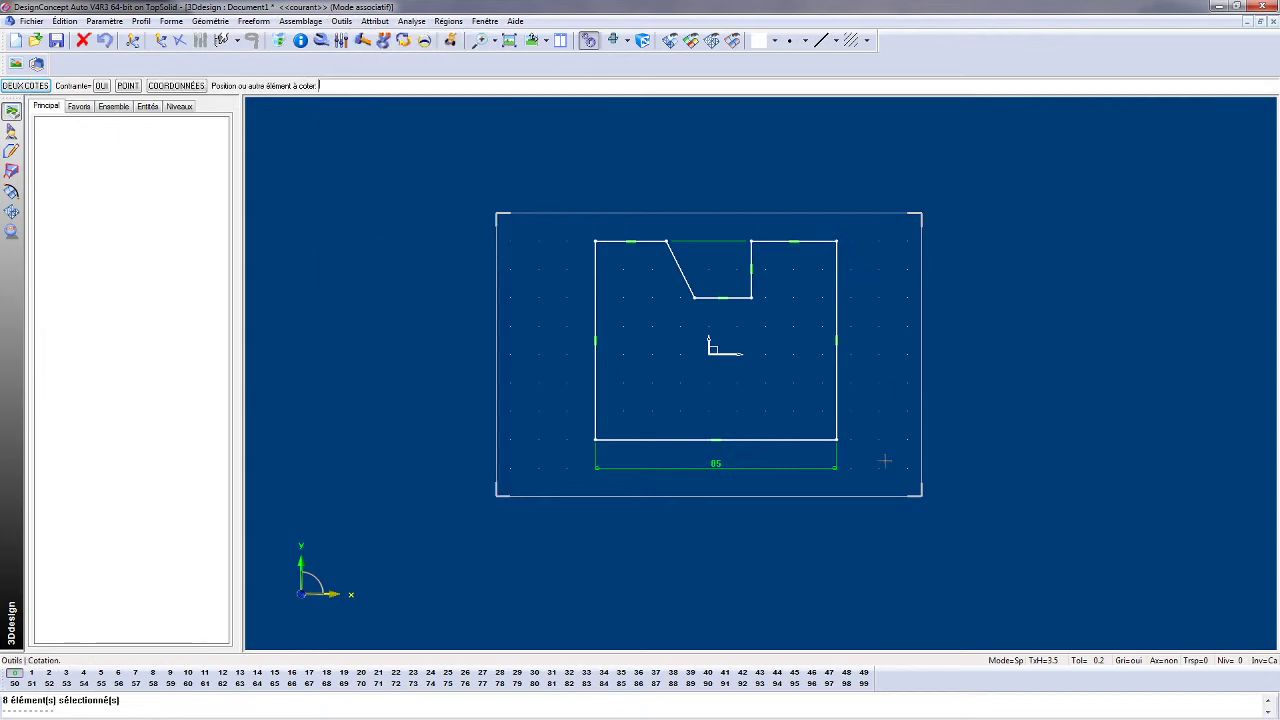
pyautogui.click(861, 332)
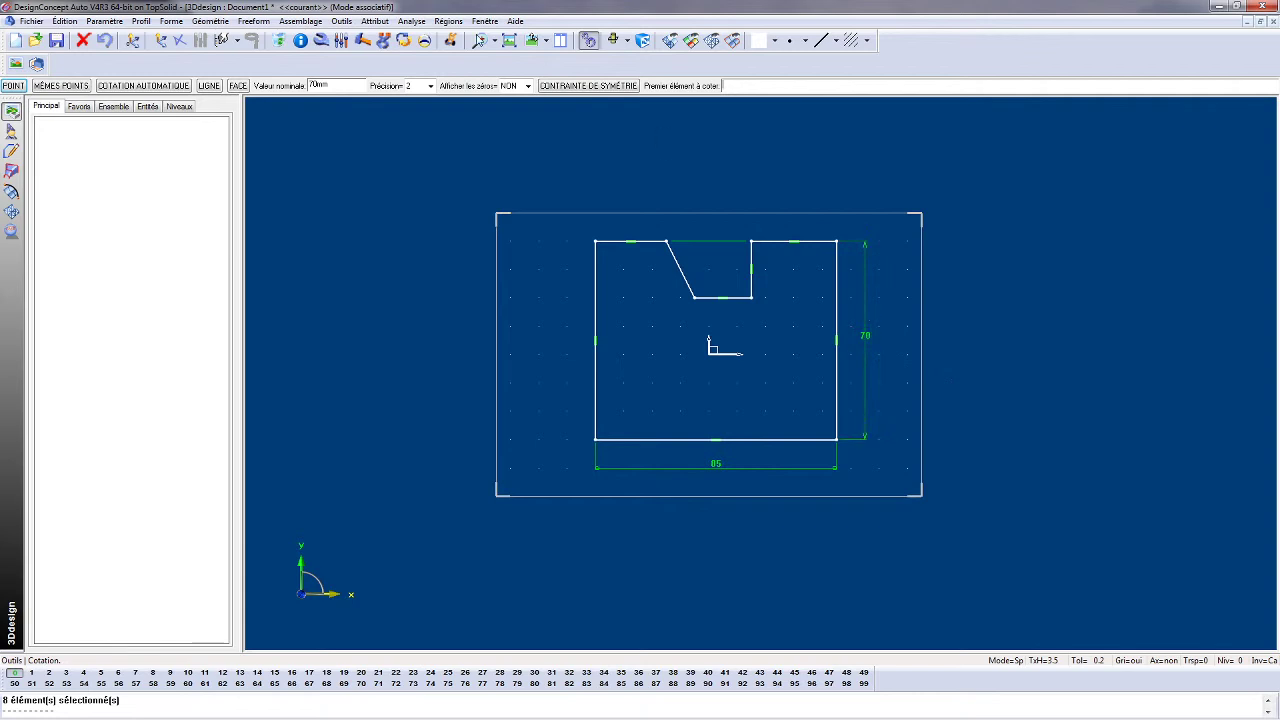
# Try setting the new height dimension on the right side to 80 mm and undo the change.
pyautogui.click(342, 40)
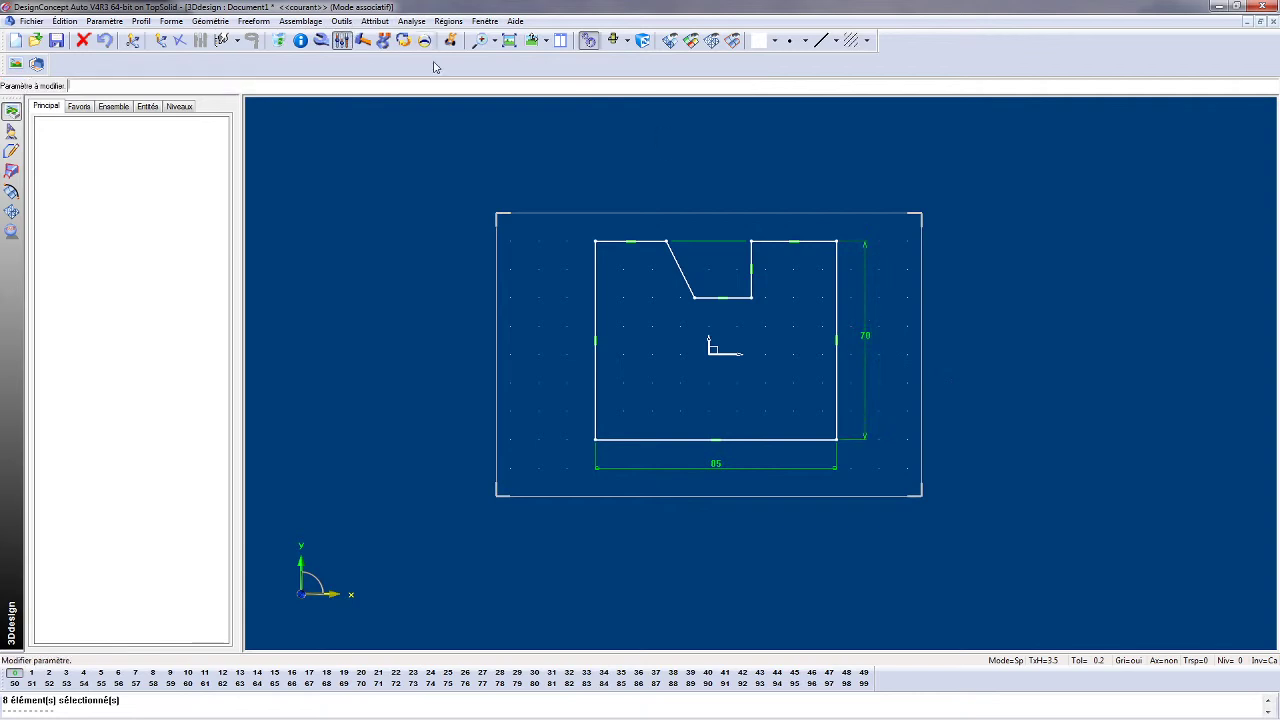
pyautogui.click(861, 335)
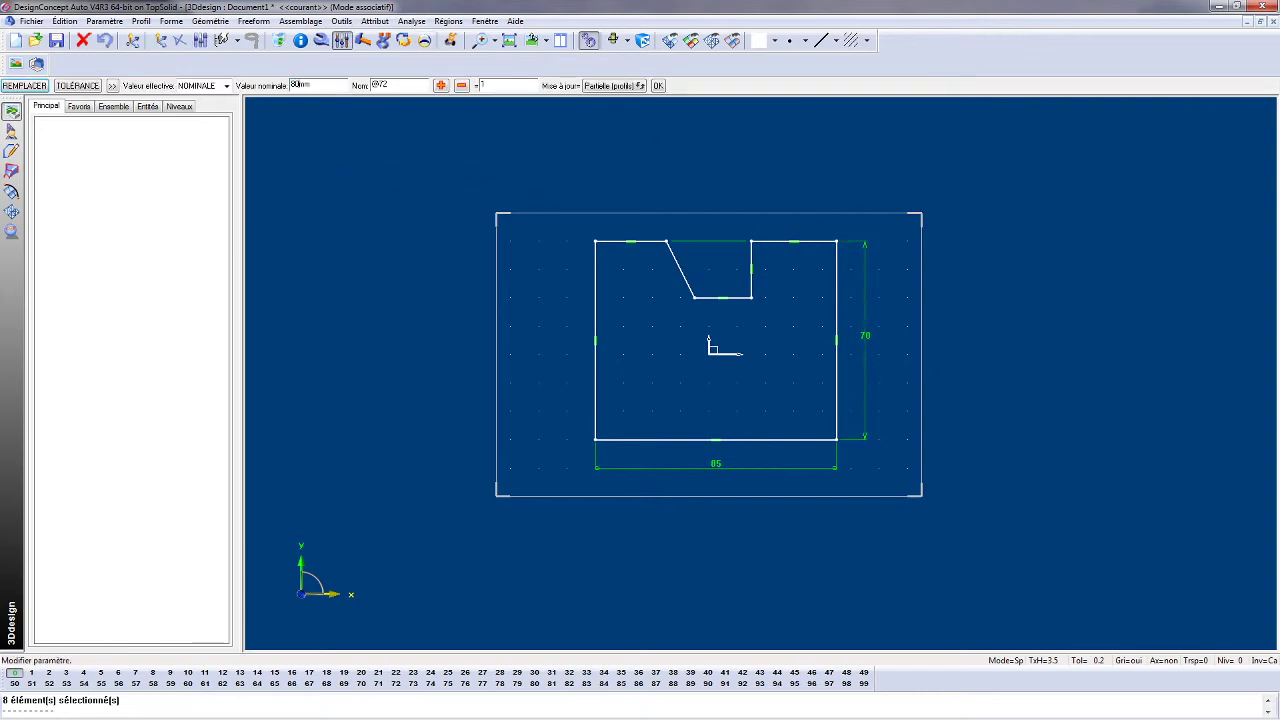
pyautogui.press('Return')
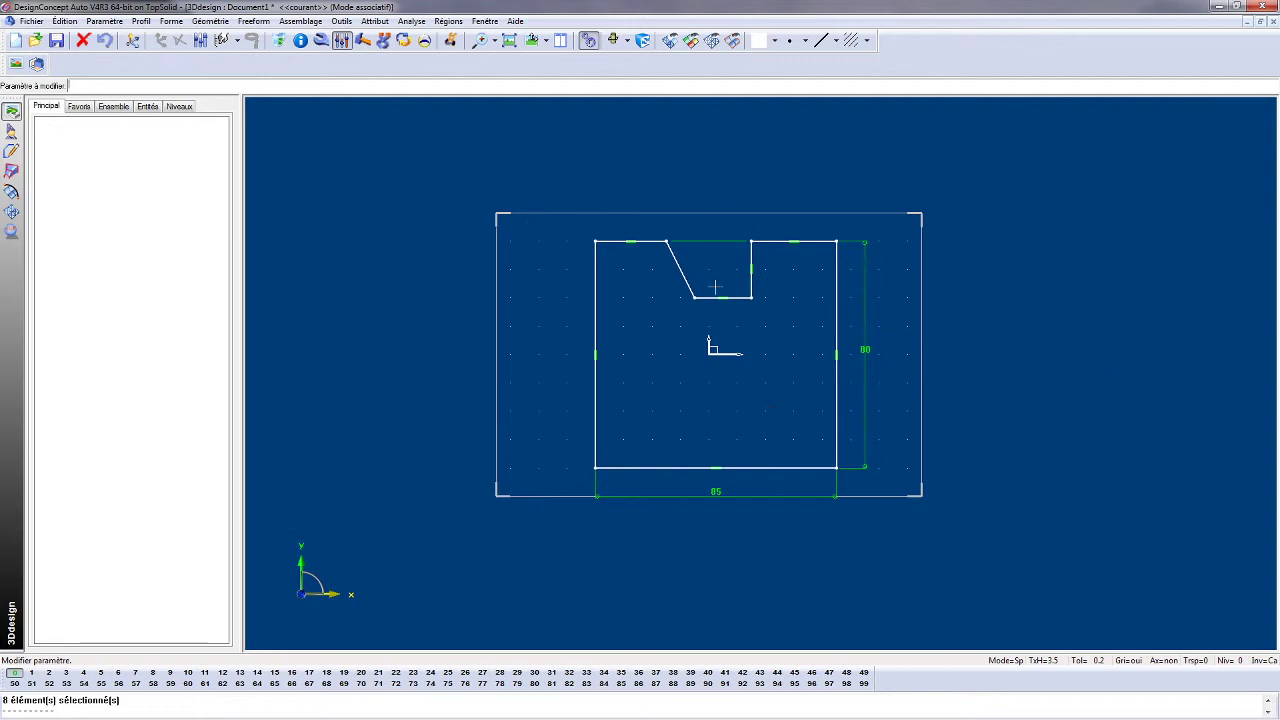
pyautogui.click(105, 41)
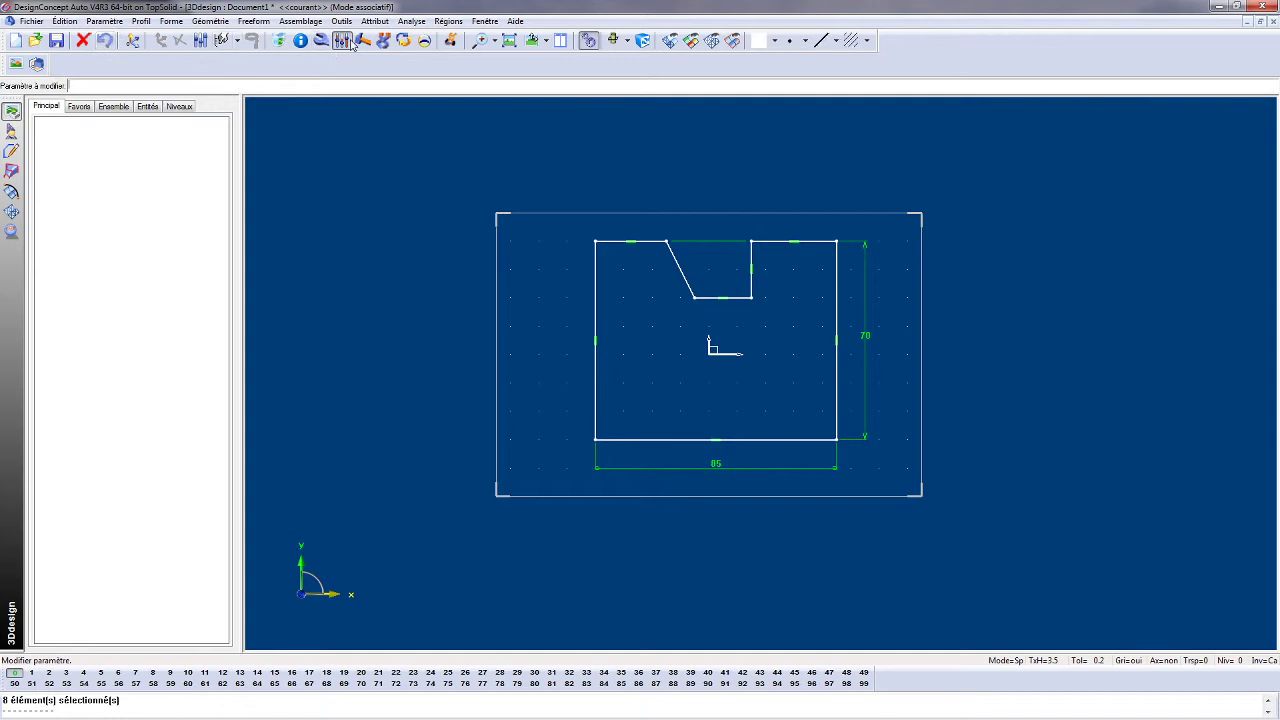
# Delete the right side's height dimension and recreate it between the two right-hand corners, placed outside the contour.
pyautogui.click(279, 40)
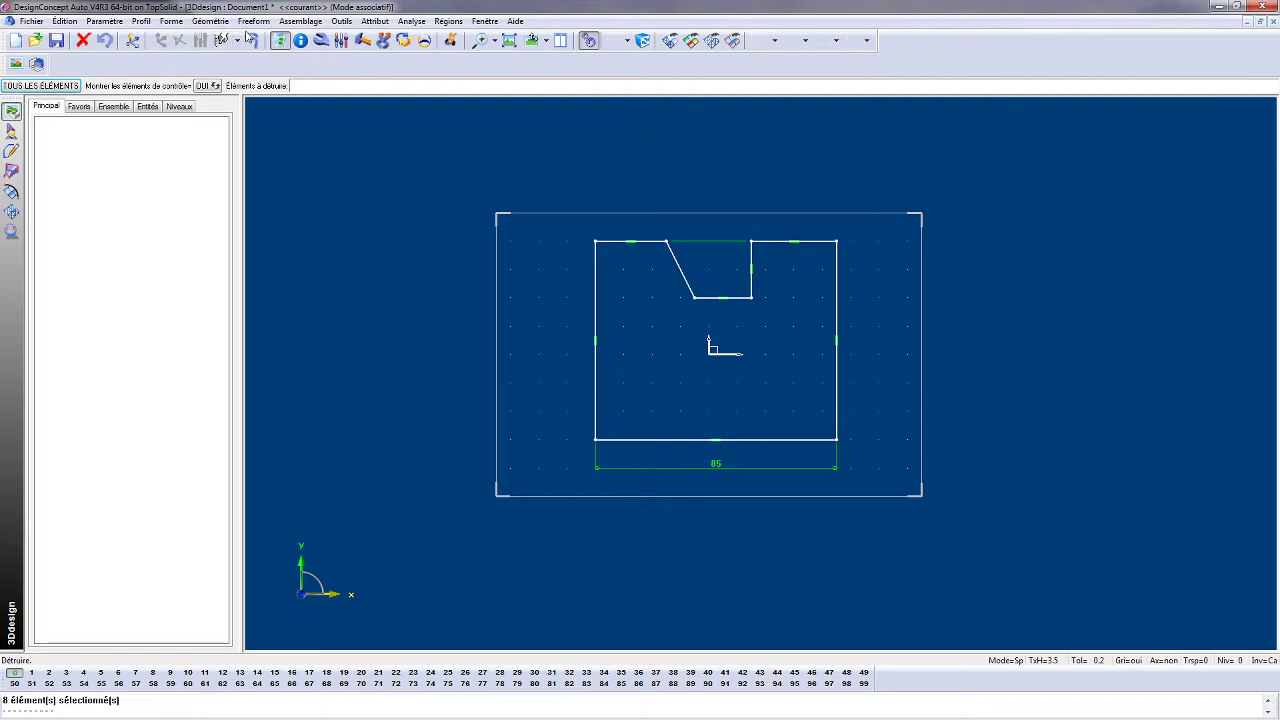
pyautogui.click(341, 21)
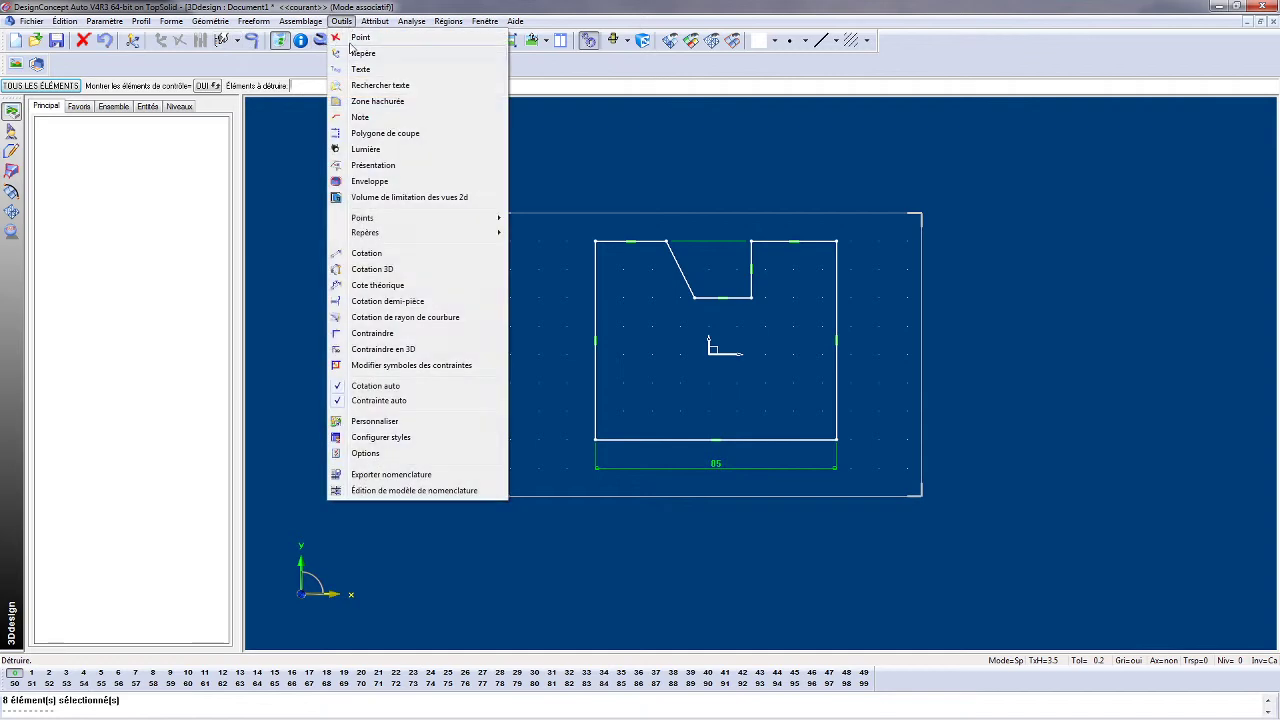
pyautogui.click(372, 254)
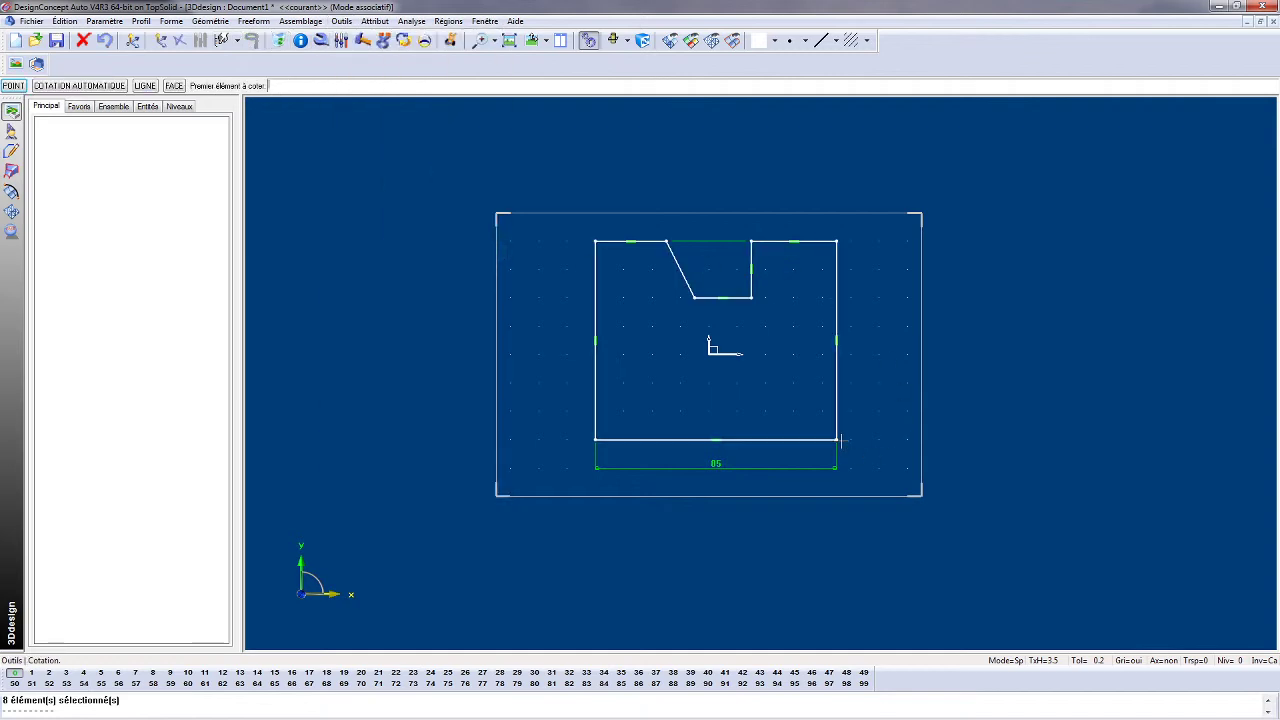
pyautogui.click(837, 240)
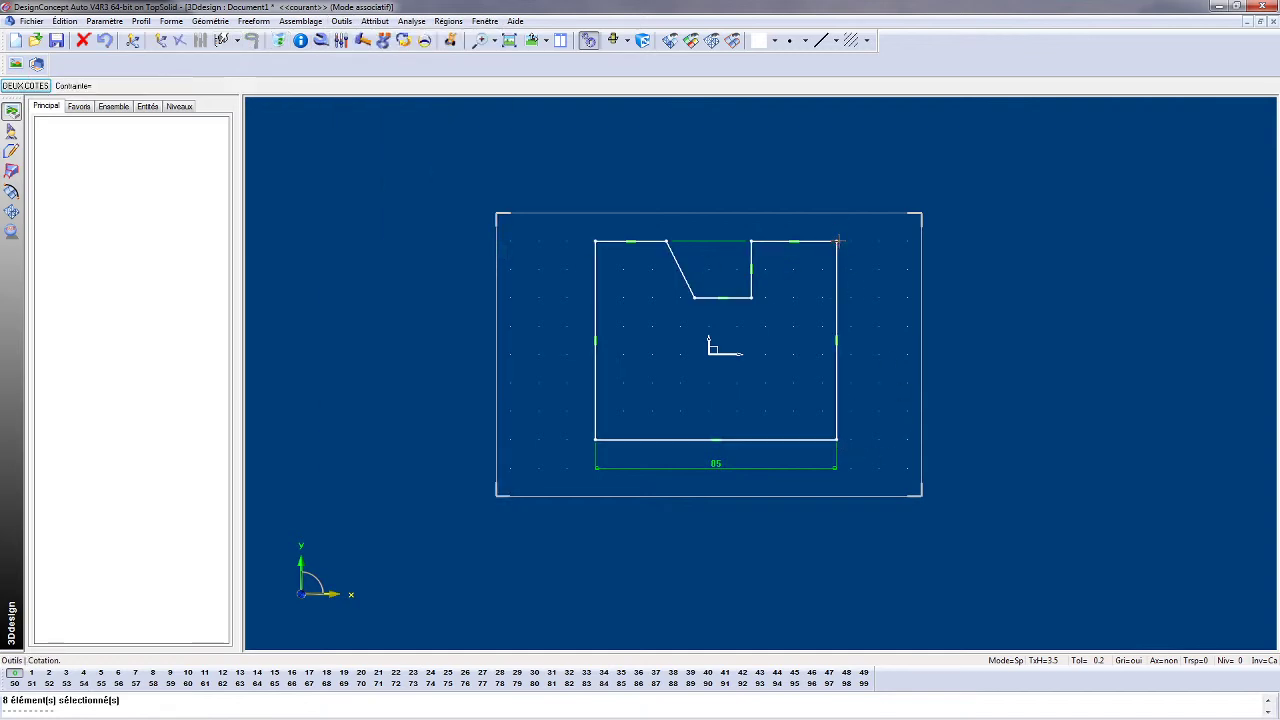
pyautogui.click(837, 439)
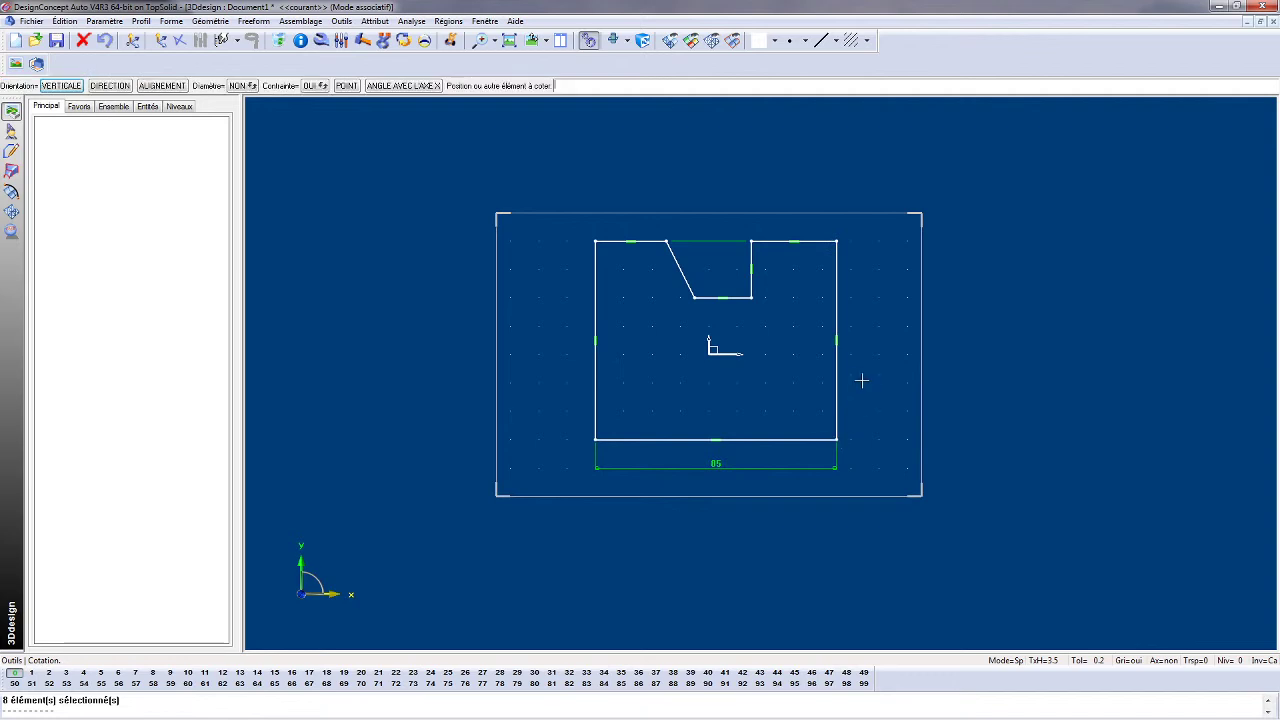
pyautogui.click(862, 377)
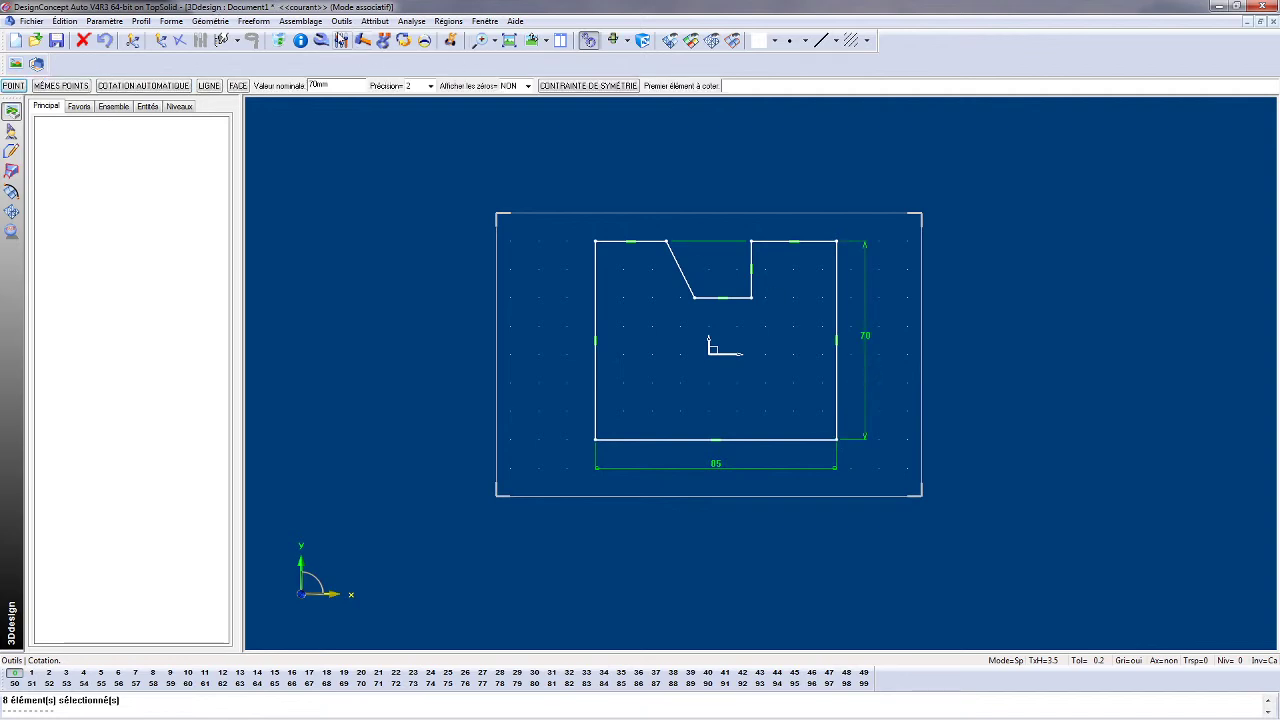
# Set the contour's height dimension on the right side to 80 mm.
pyautogui.click(342, 40)
pyautogui.click(862, 333)
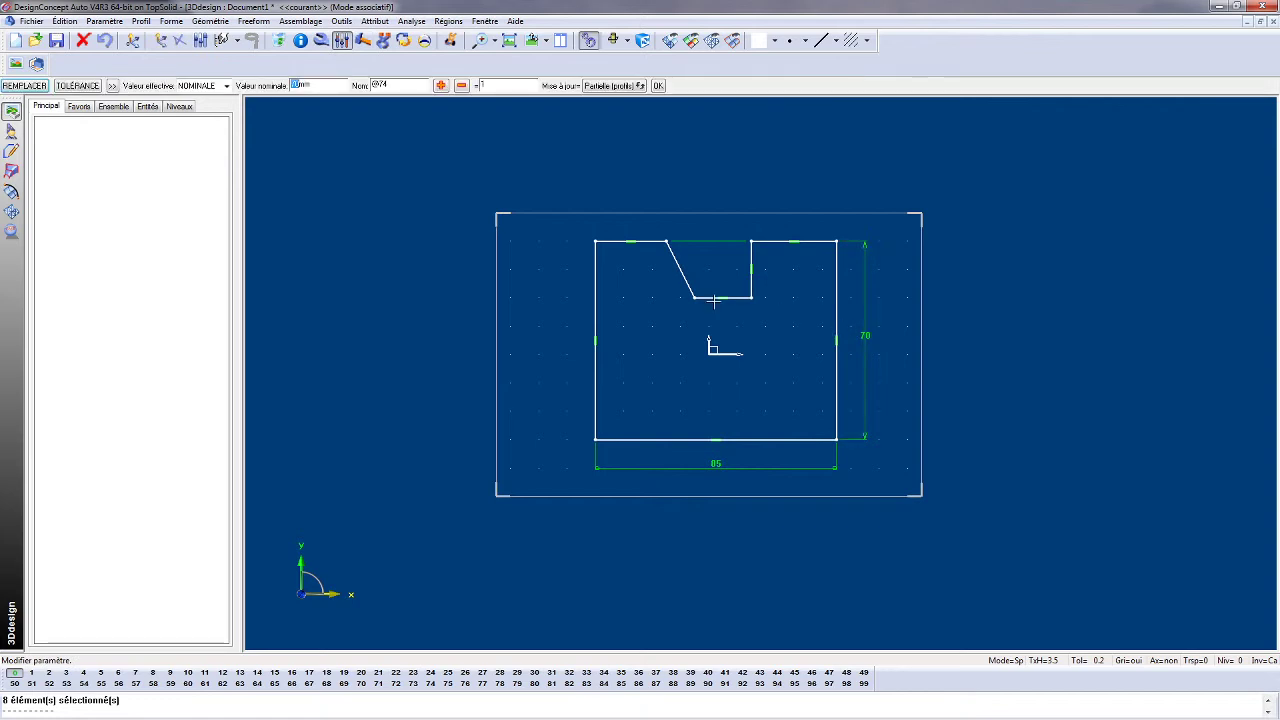
pyautogui.write('80')
pyautogui.press('Return')
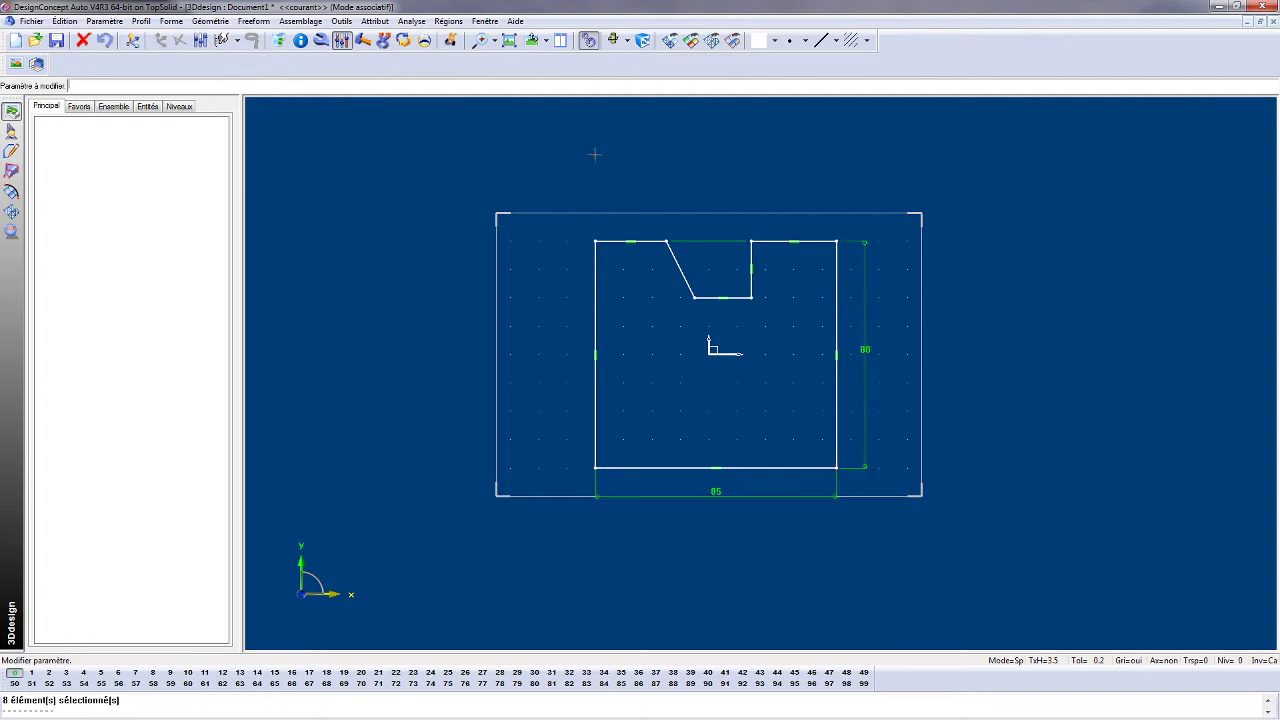
# Replace the right side's 80 mm height dimension with a new one between the upper and lower right corners, outside the contour.
pyautogui.click(280, 42)
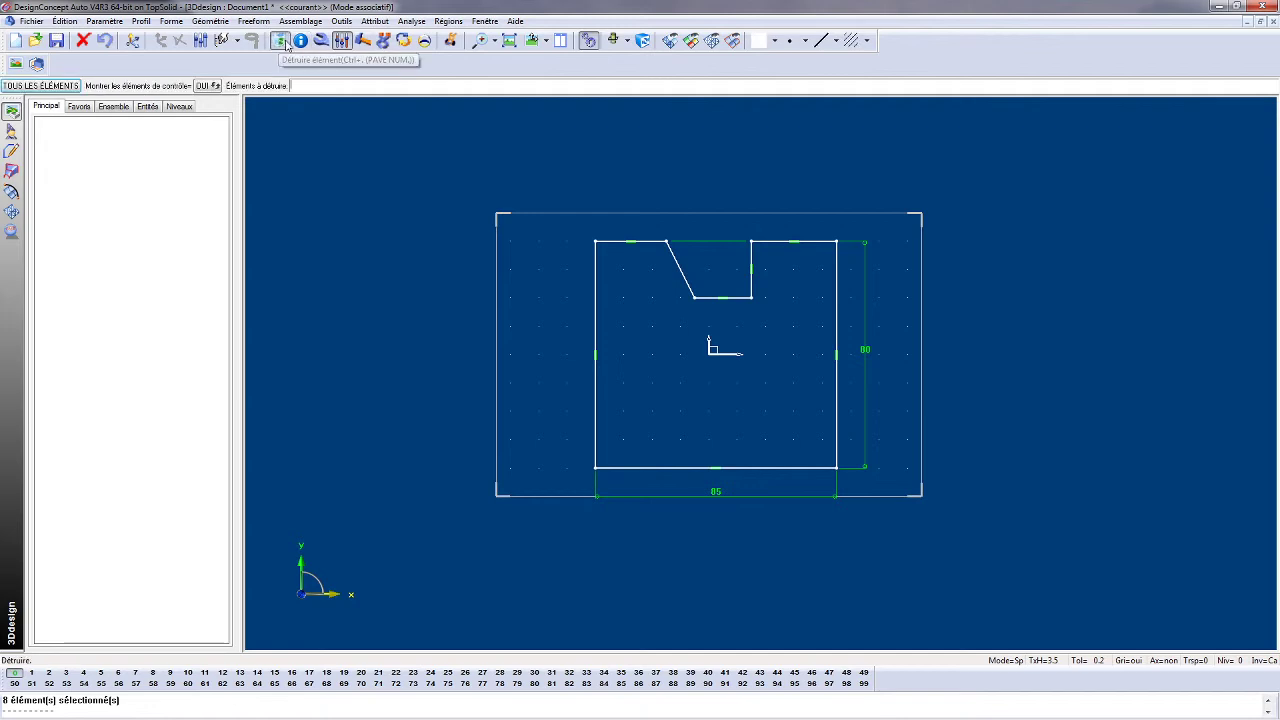
pyautogui.click(863, 257)
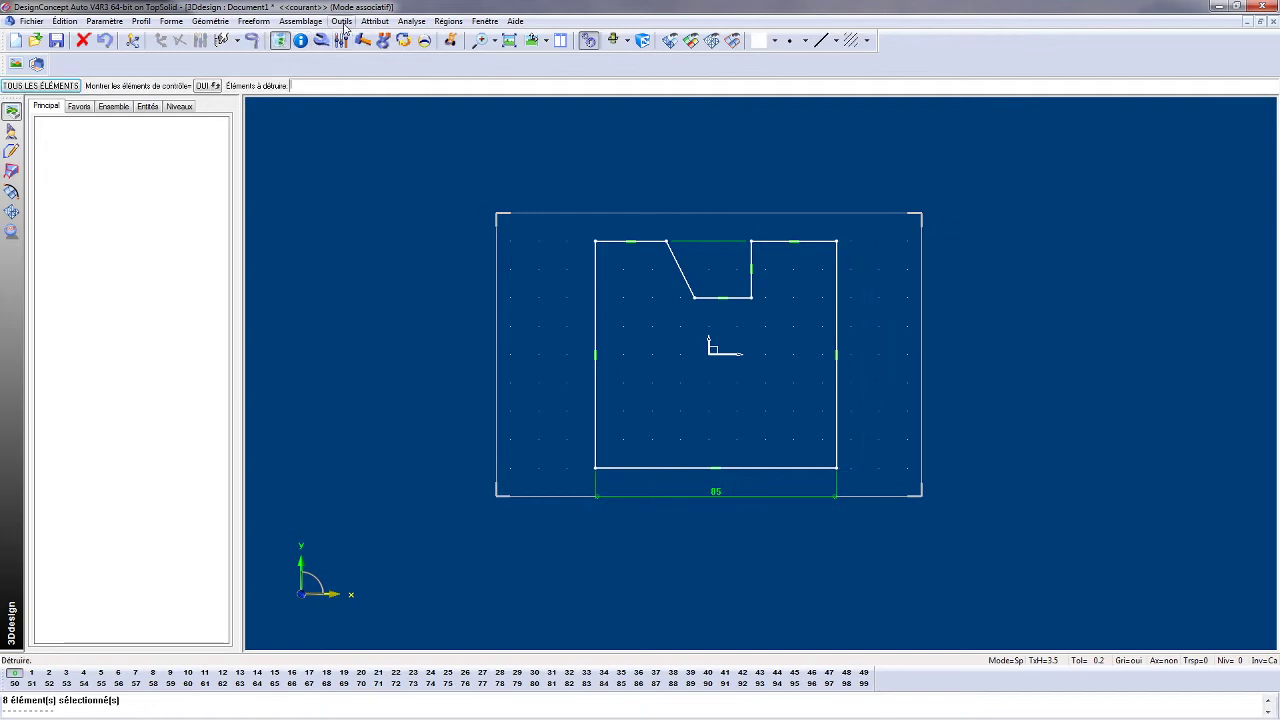
pyautogui.click(341, 21)
pyautogui.click(360, 253)
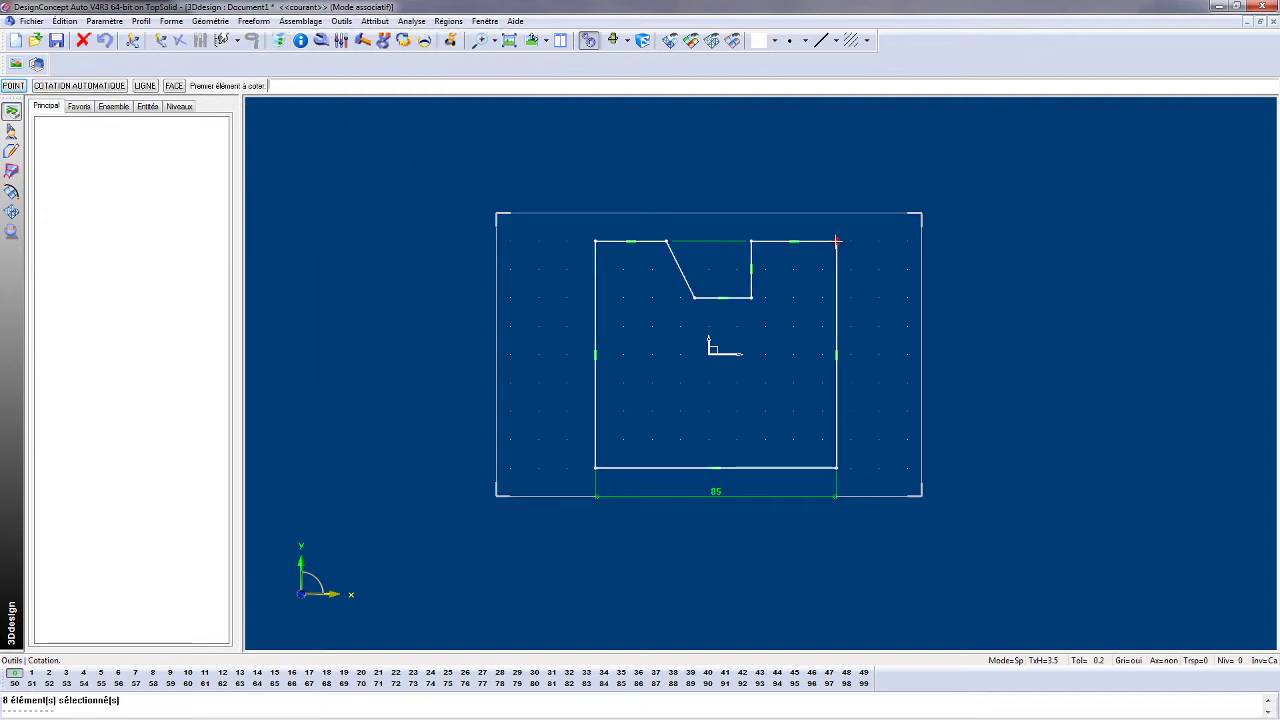
pyautogui.click(837, 241)
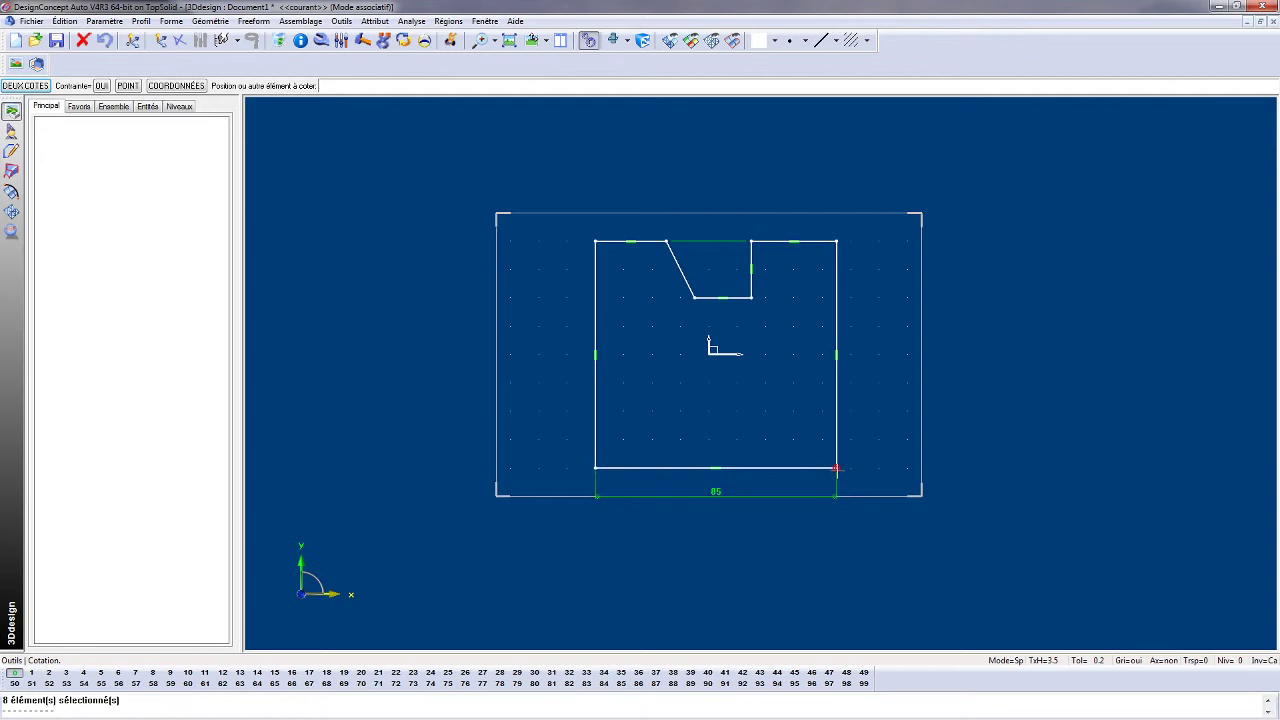
pyautogui.click(837, 468)
pyautogui.click(865, 367)
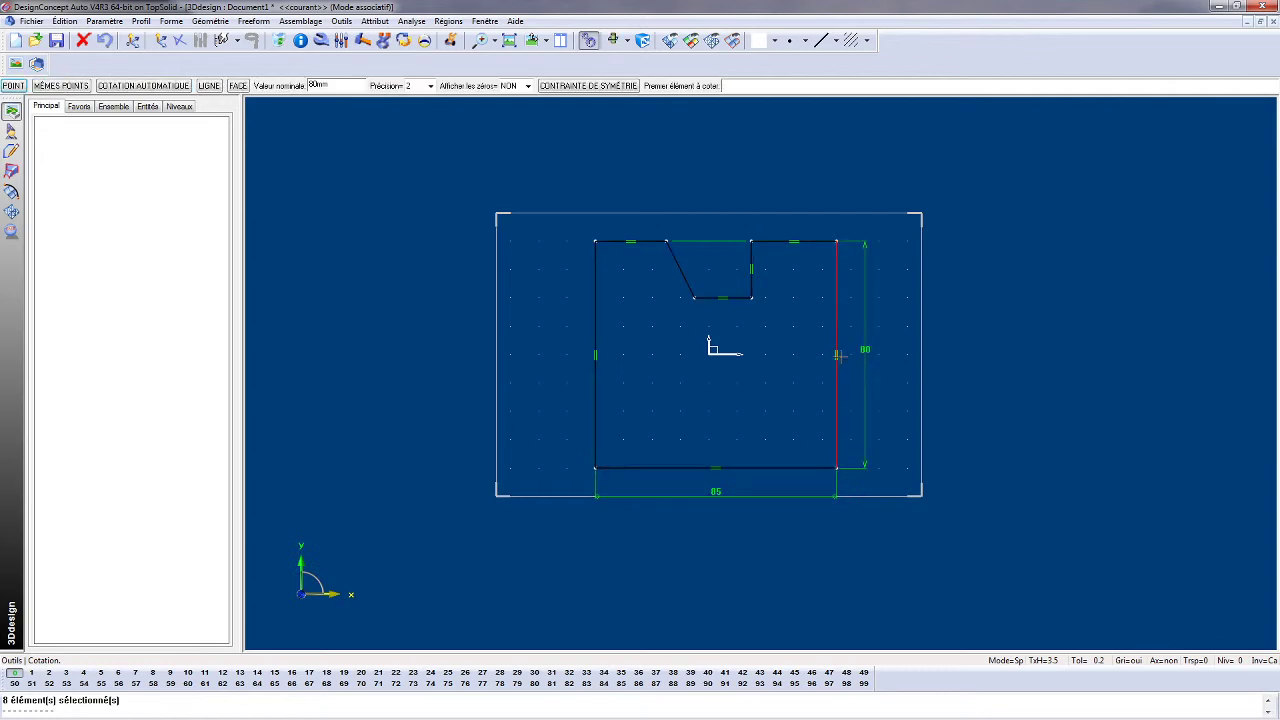
# Set the contour's height dimension on the right side to 100 mm.
pyautogui.click(342, 40)
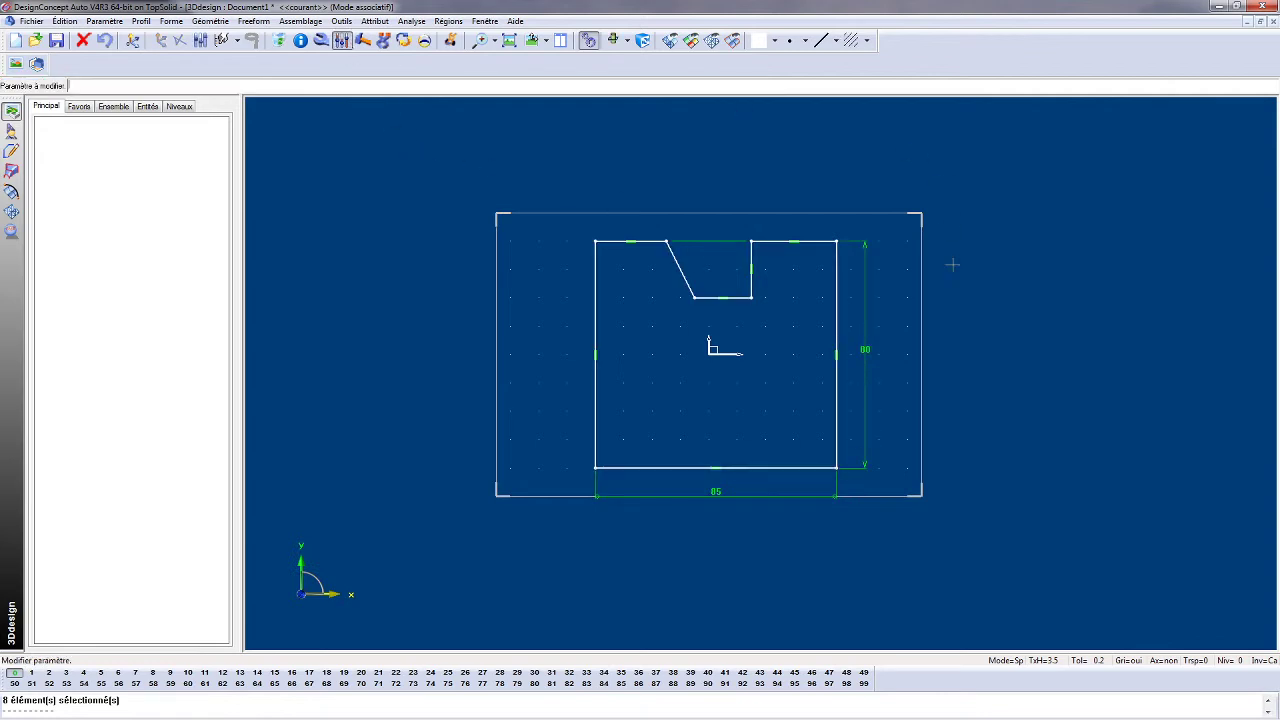
pyautogui.click(862, 339)
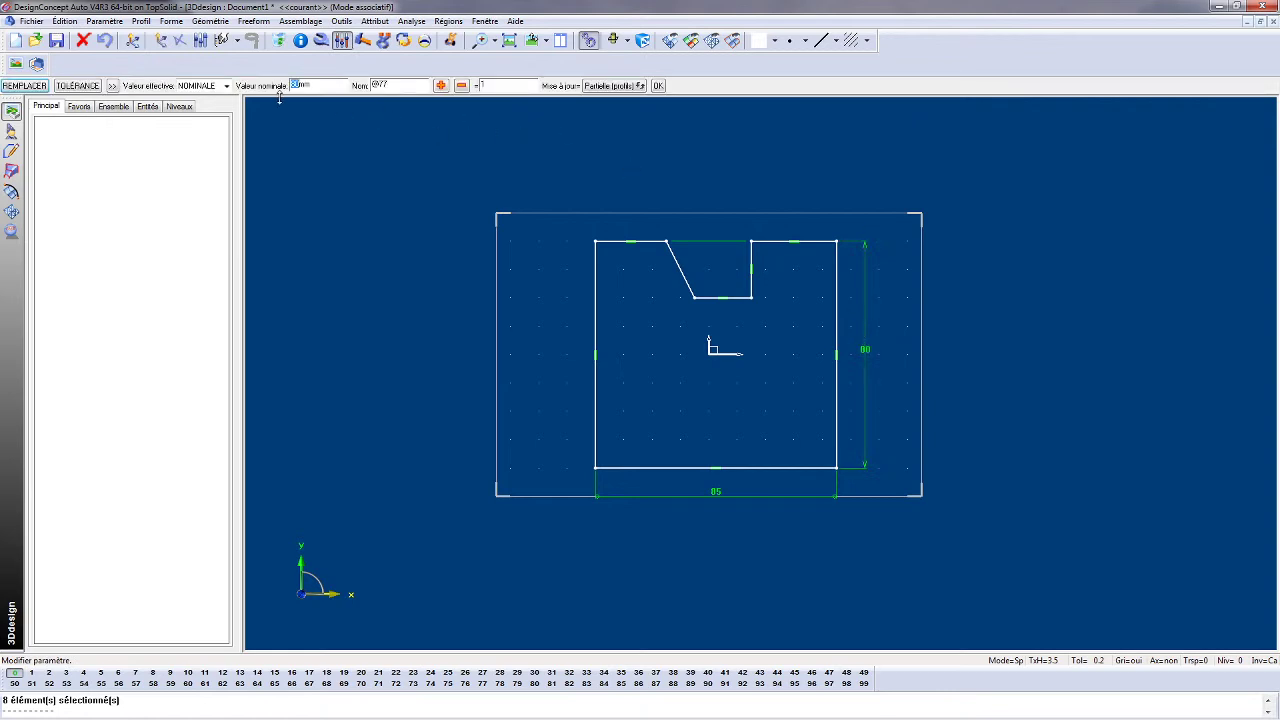
pyautogui.write('100')
pyautogui.press('Return')
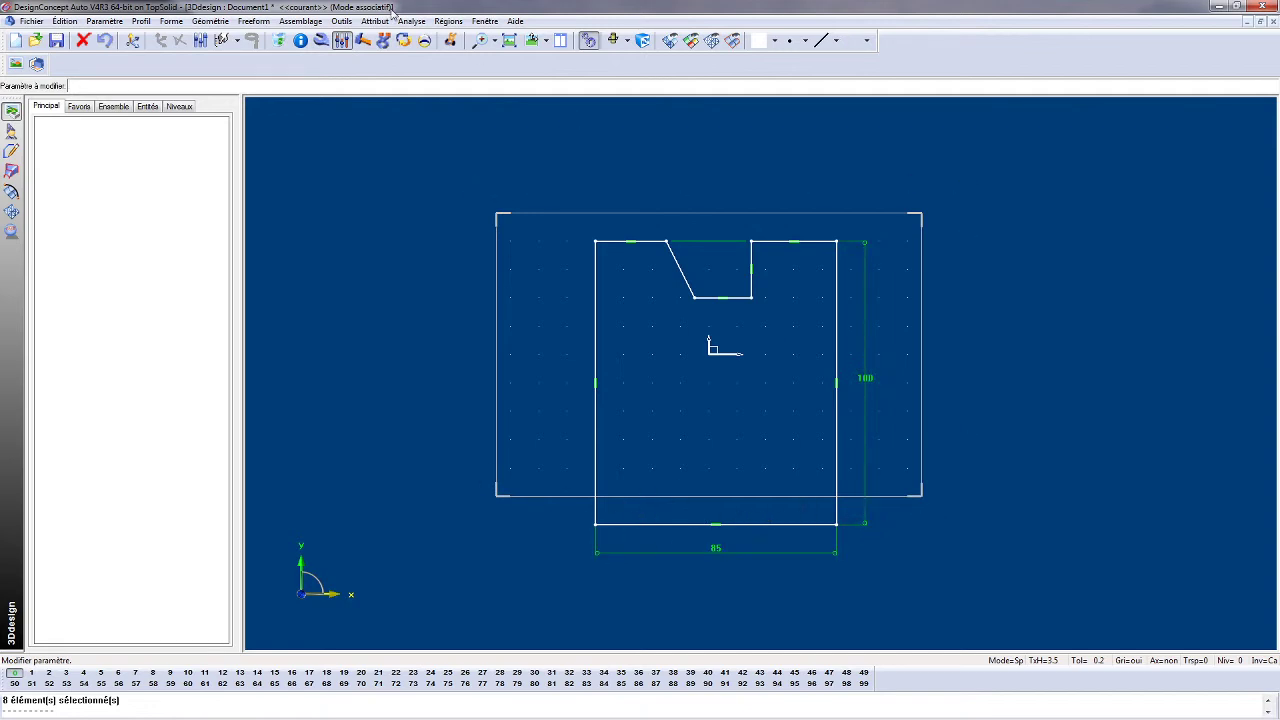
# Extend the grid frame's lower boundary downward so it encloses the contour and its bottom dimension.
pyautogui.click(321, 40)
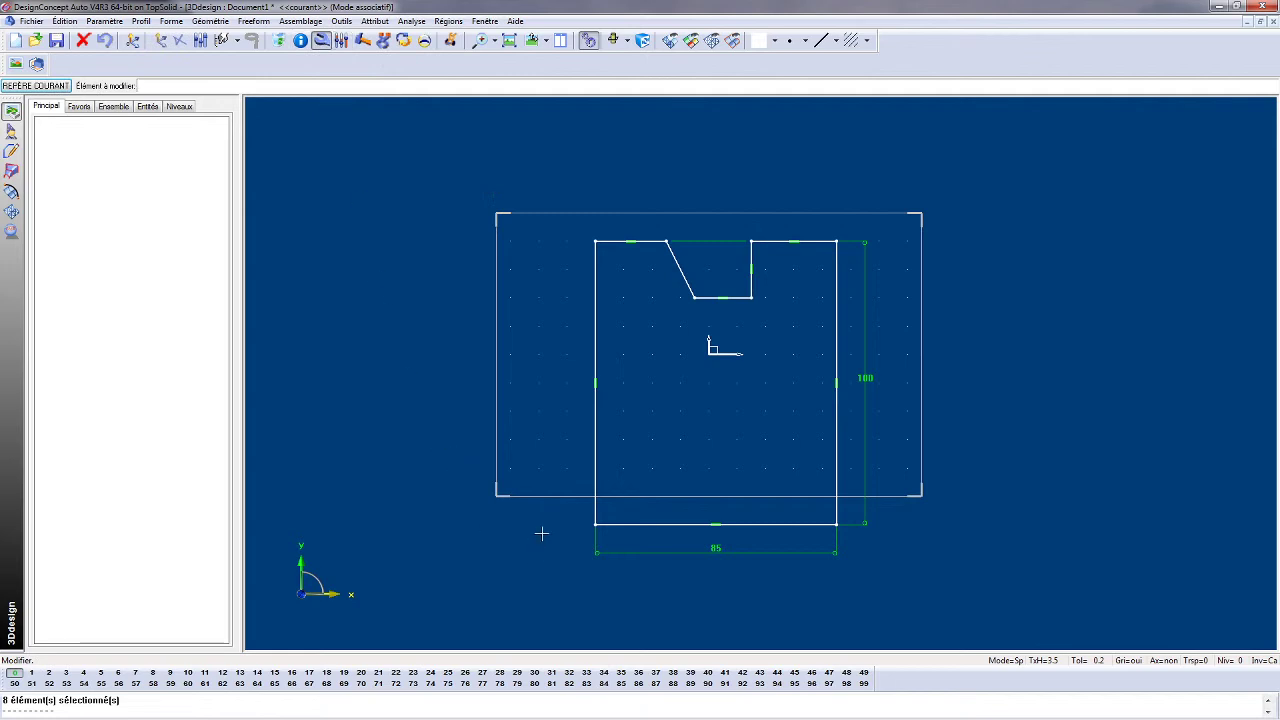
pyautogui.click(557, 497)
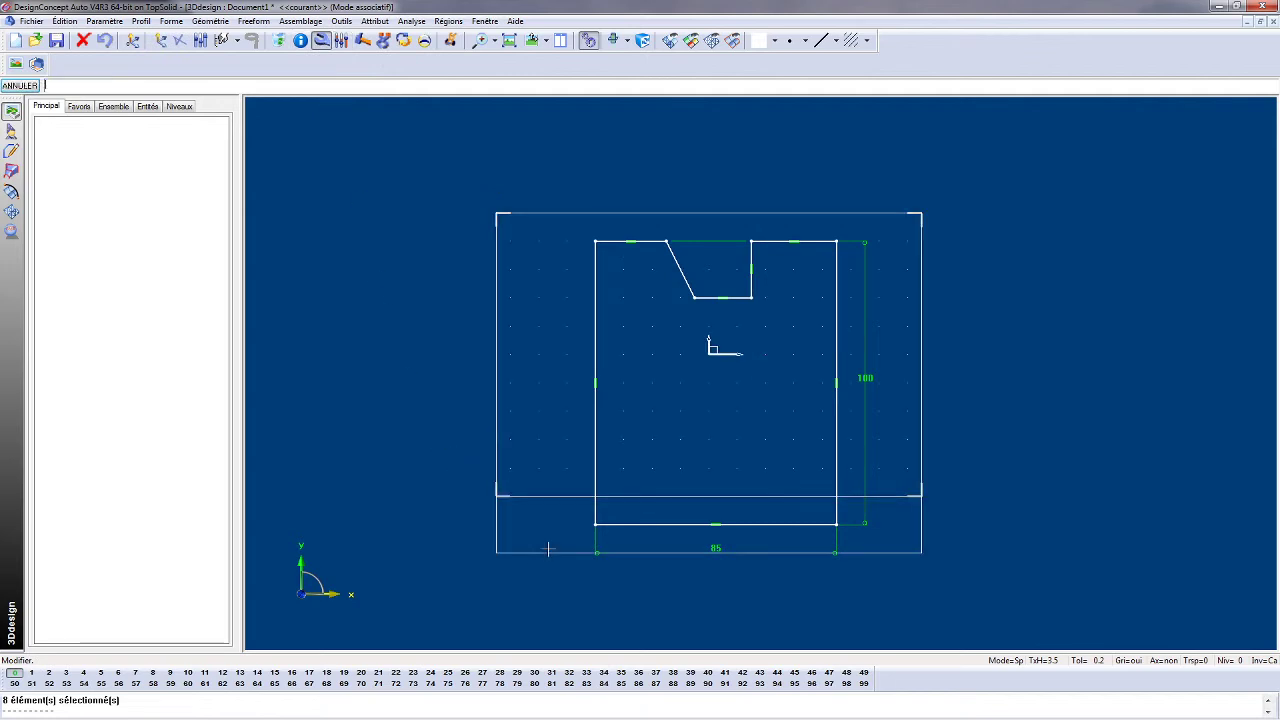
pyautogui.click(554, 584)
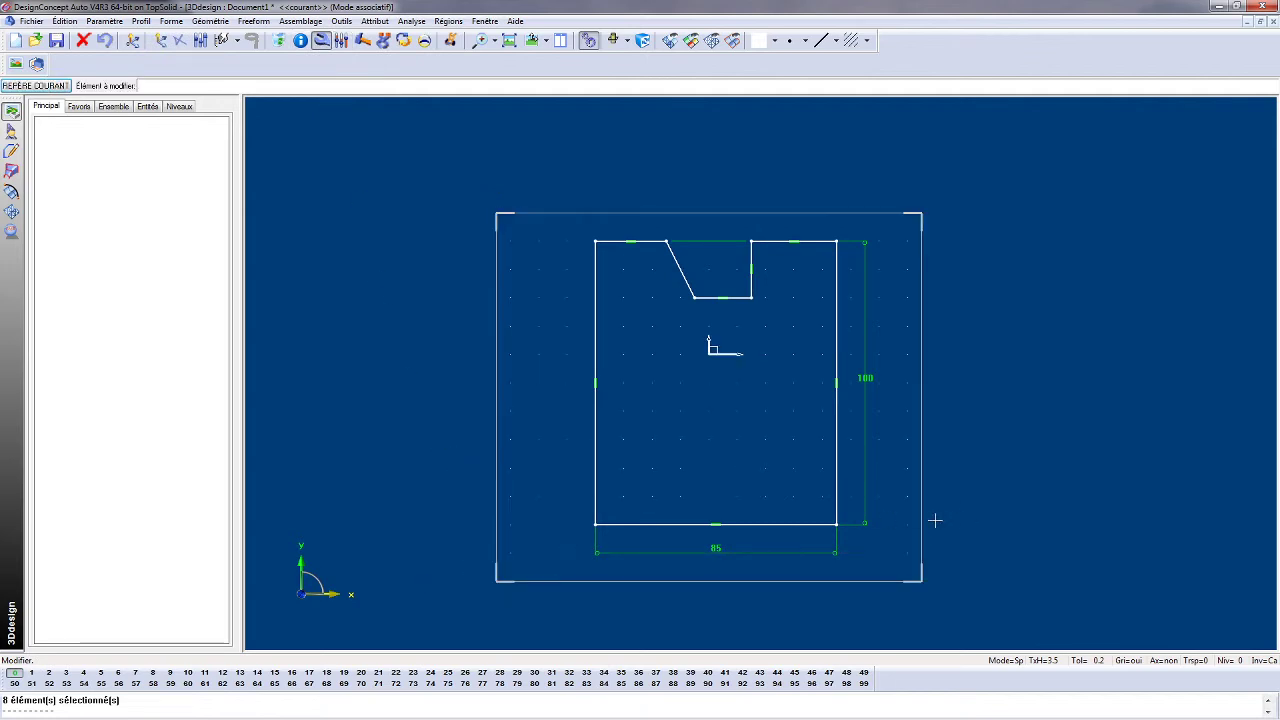
pyautogui.scroll(-1, 1008, 518)
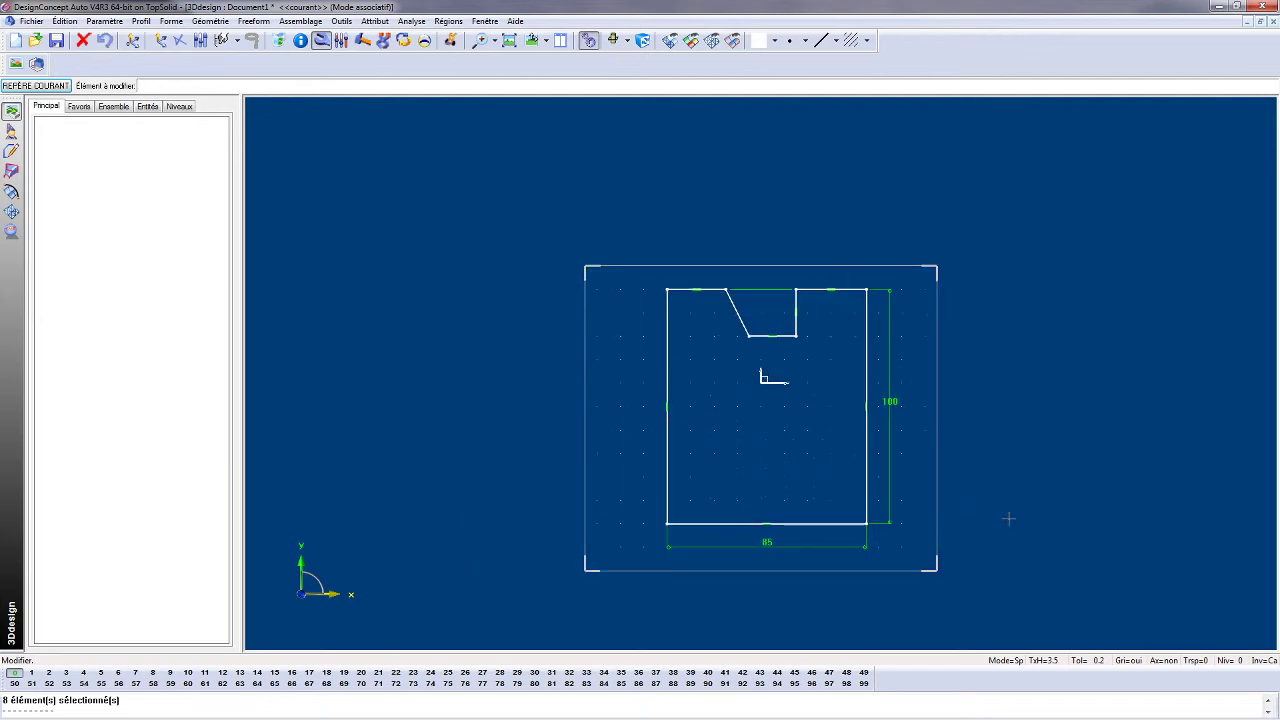
pyautogui.scroll(2, 1008, 518)
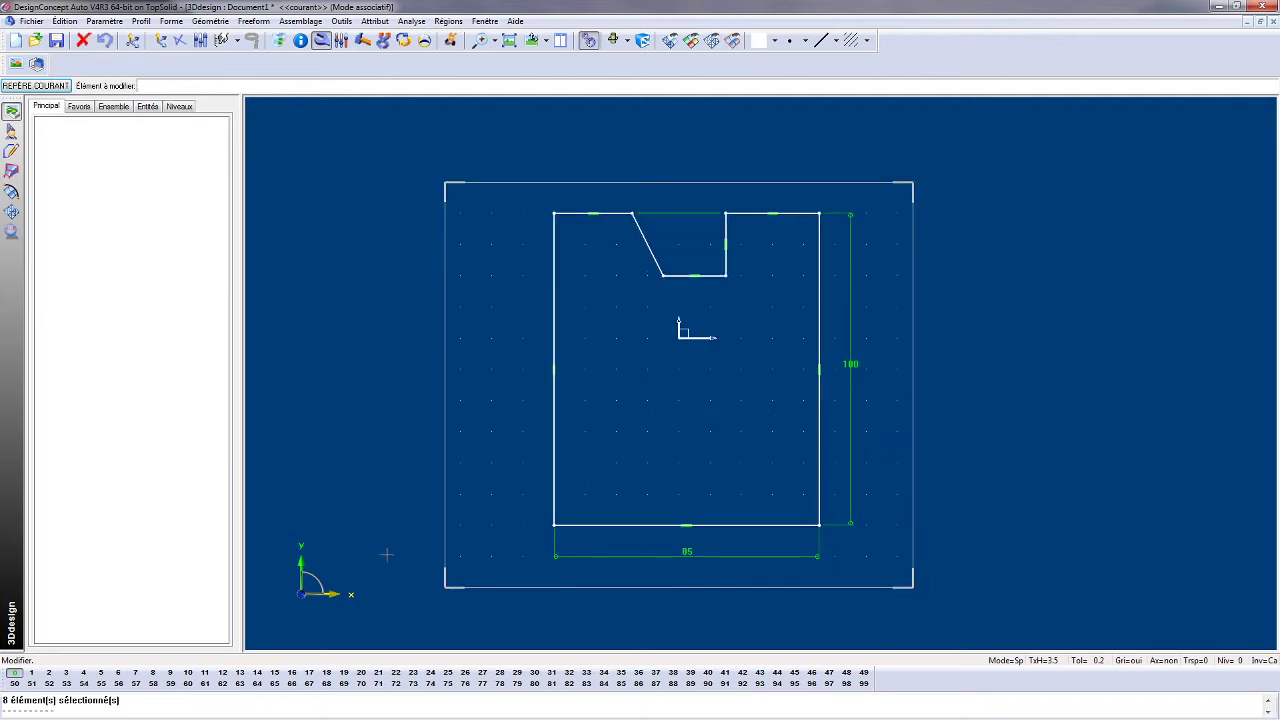
pyautogui.scroll(1, 386, 554)
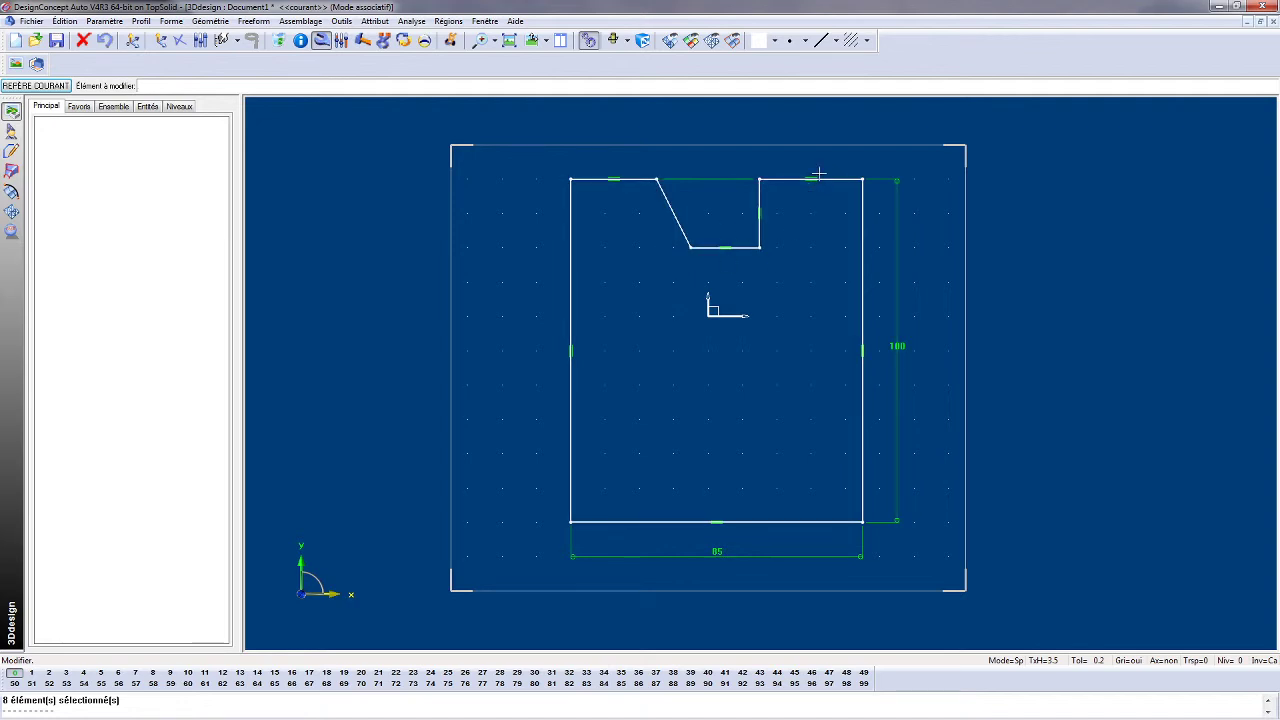
# Dimension the length of the top edge segment to the right of the notch, placing the dimension above the contour.
pyautogui.click(341, 21)
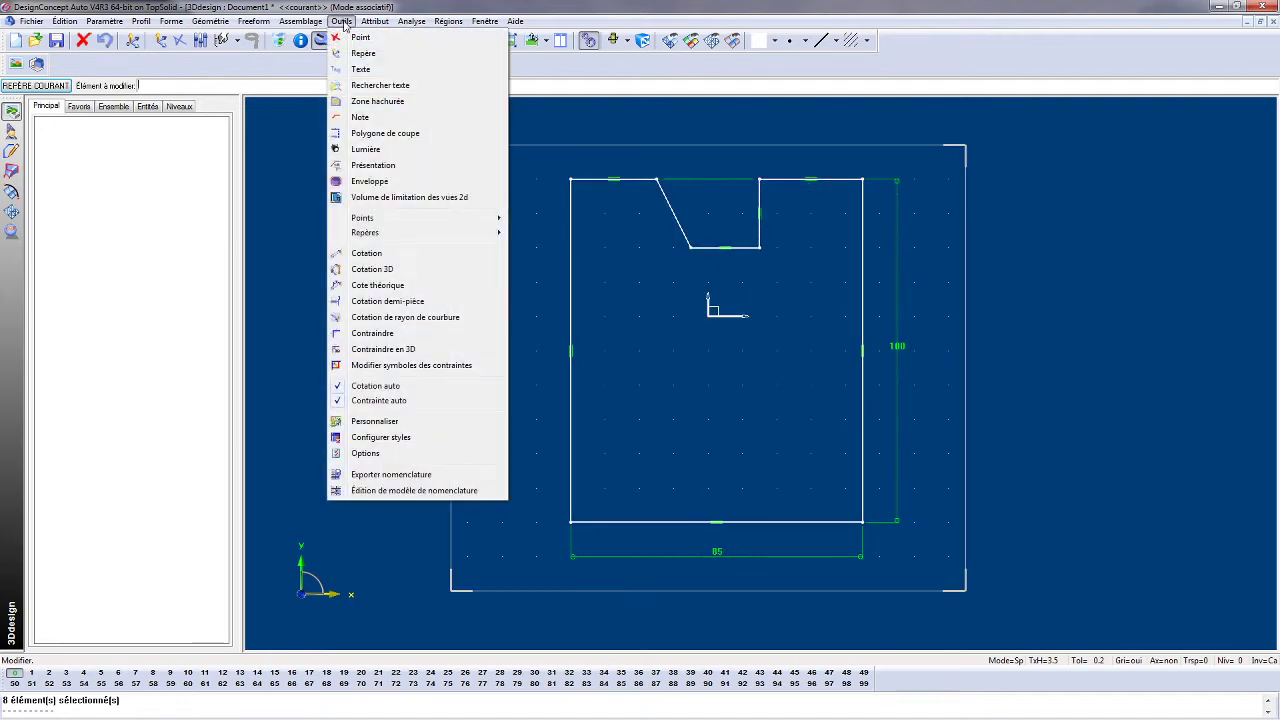
pyautogui.click(366, 253)
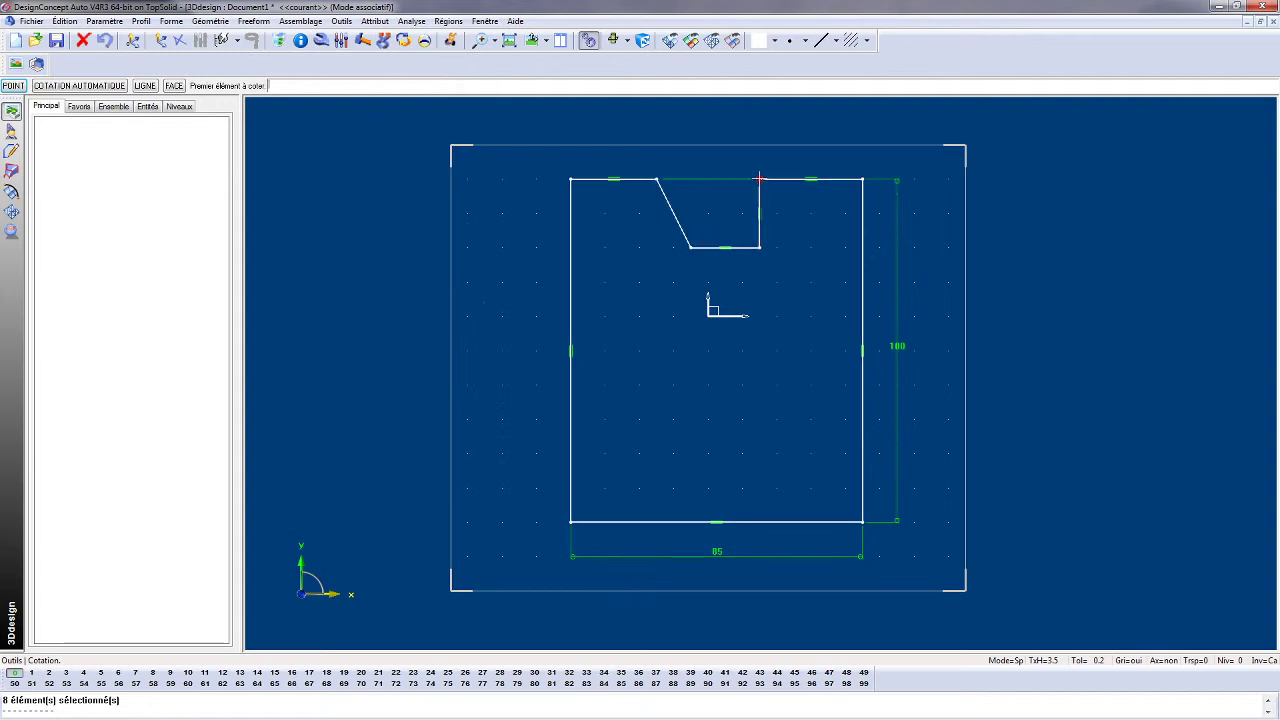
pyautogui.click(838, 180)
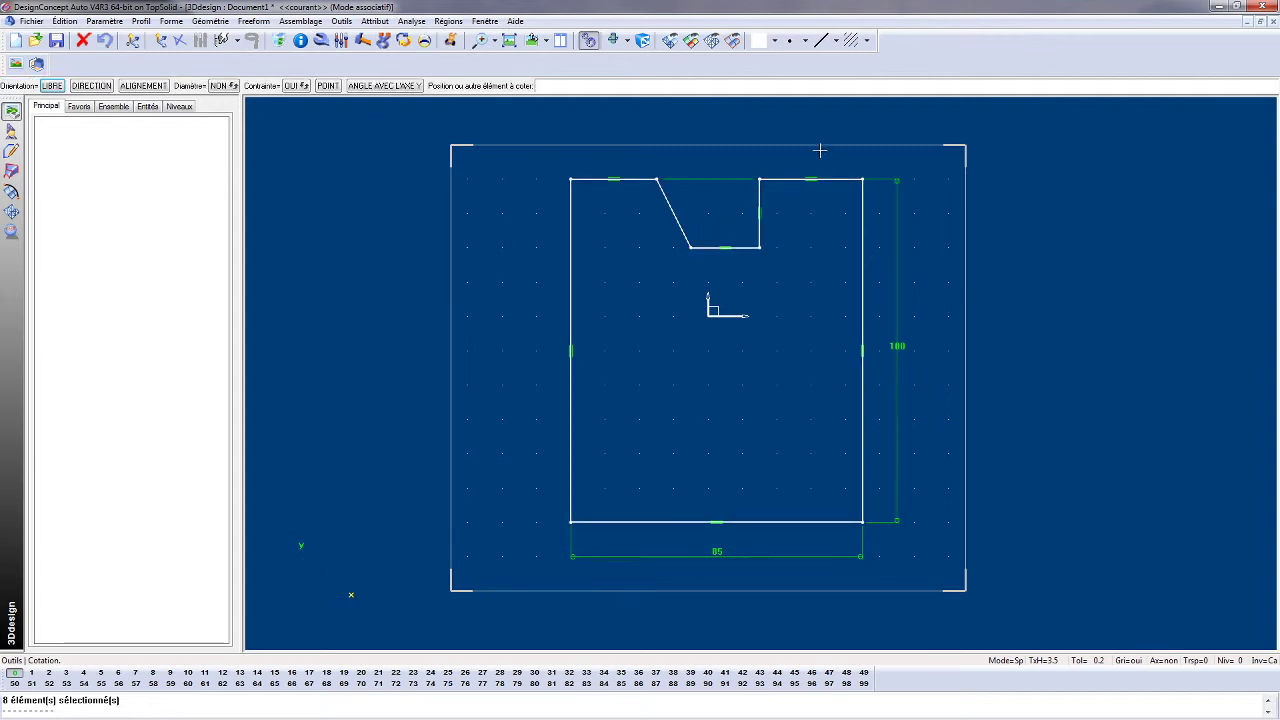
pyautogui.click(820, 150)
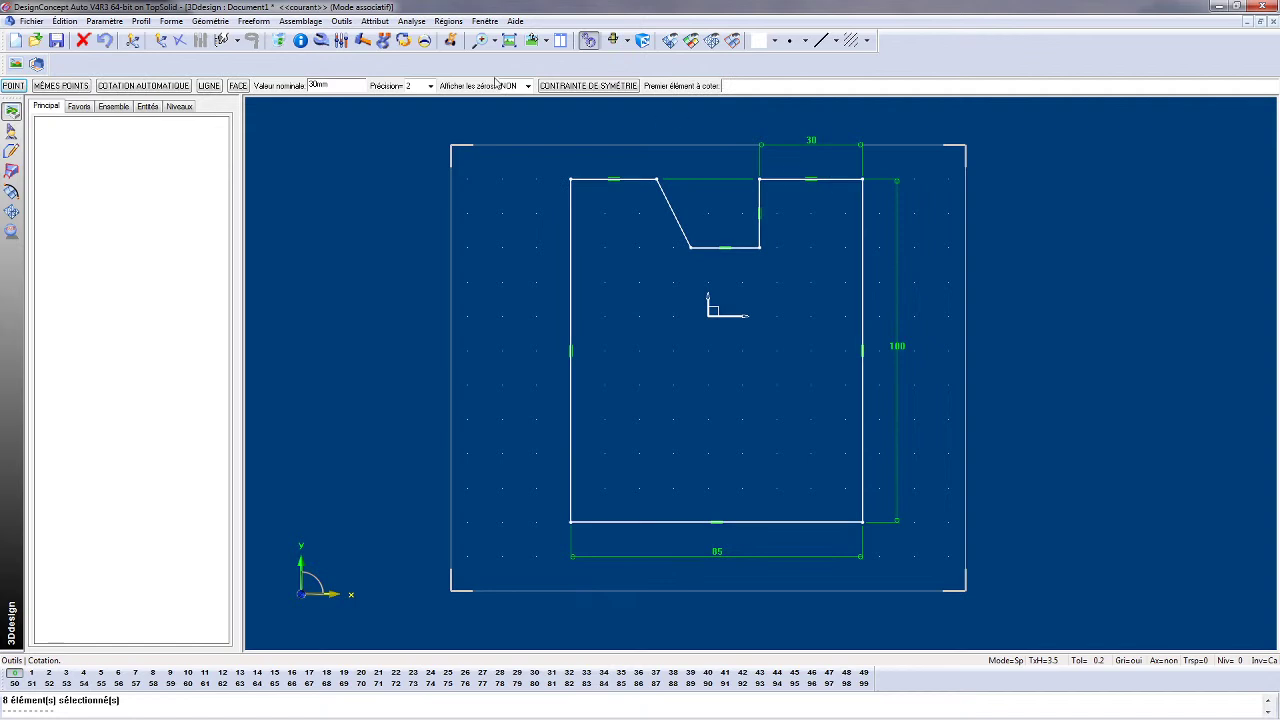
# Extend the grid frame's upper boundary upward beyond the dimension above the contour.
pyautogui.click(320, 41)
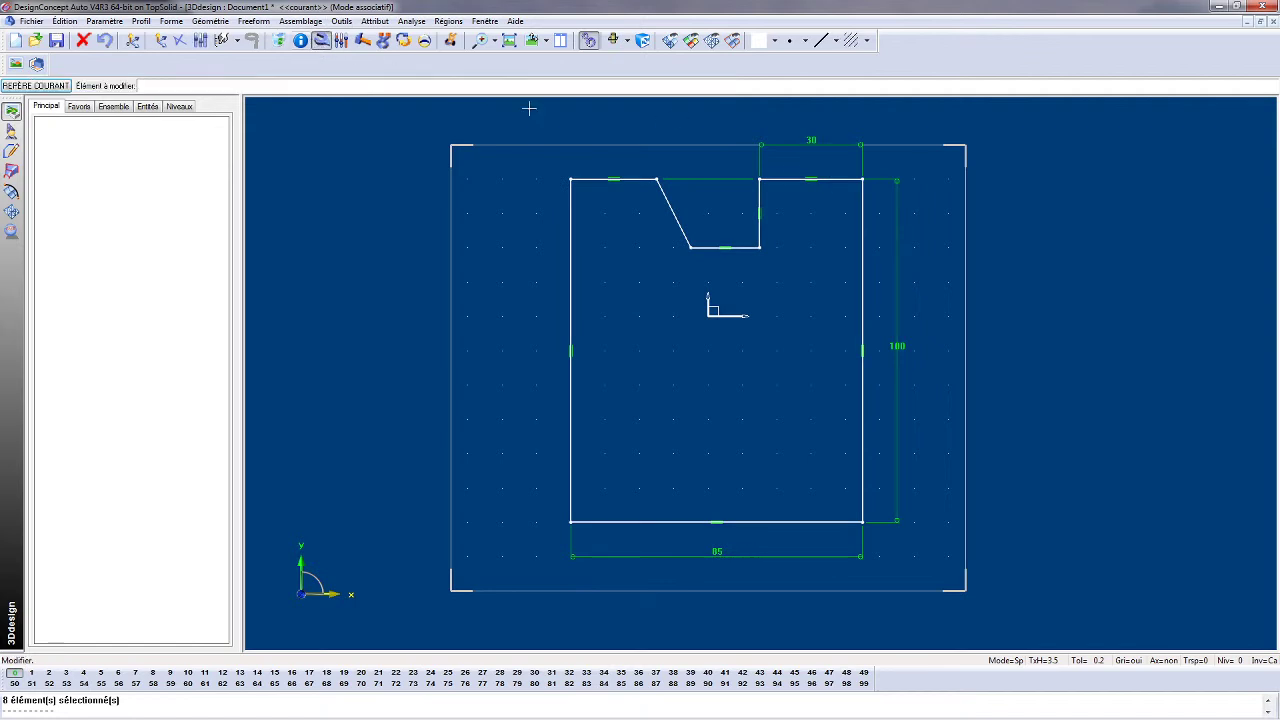
pyautogui.click(624, 145)
pyautogui.click(627, 123)
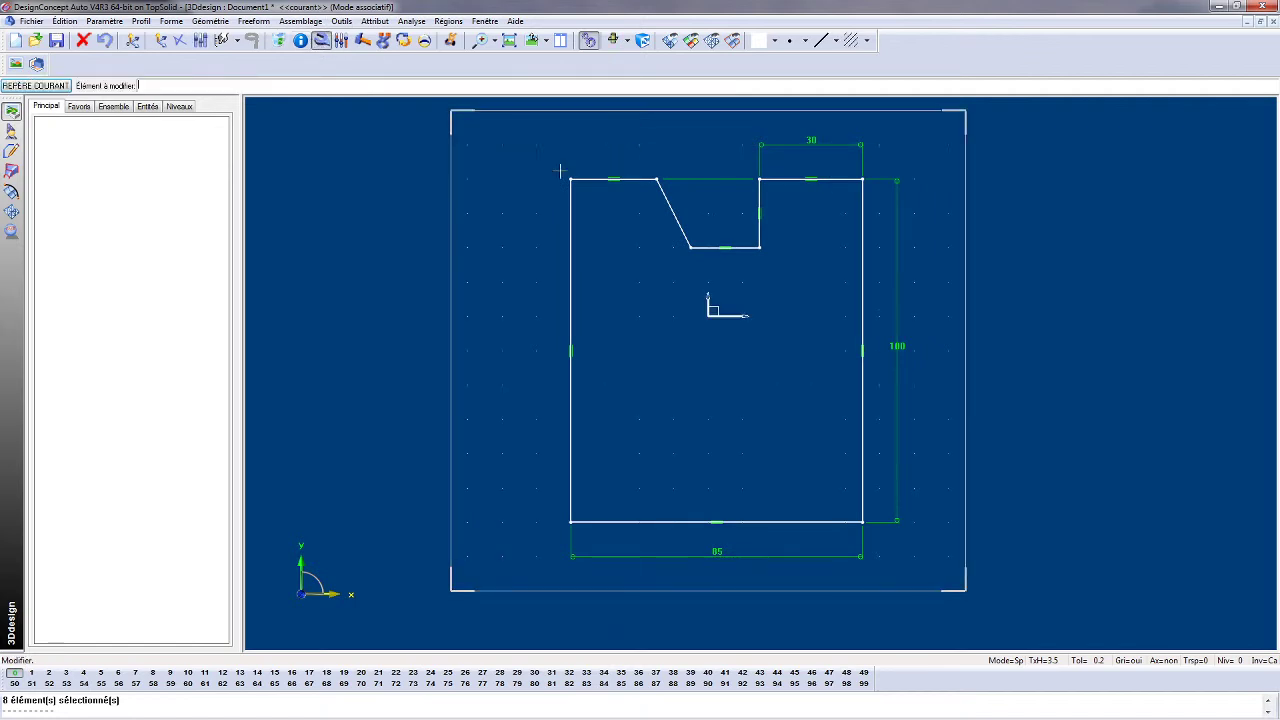
# Dimension the notch's bottom width in line with the dimension above the contour, and the notch's vertical side to its right.
pyautogui.click(342, 22)
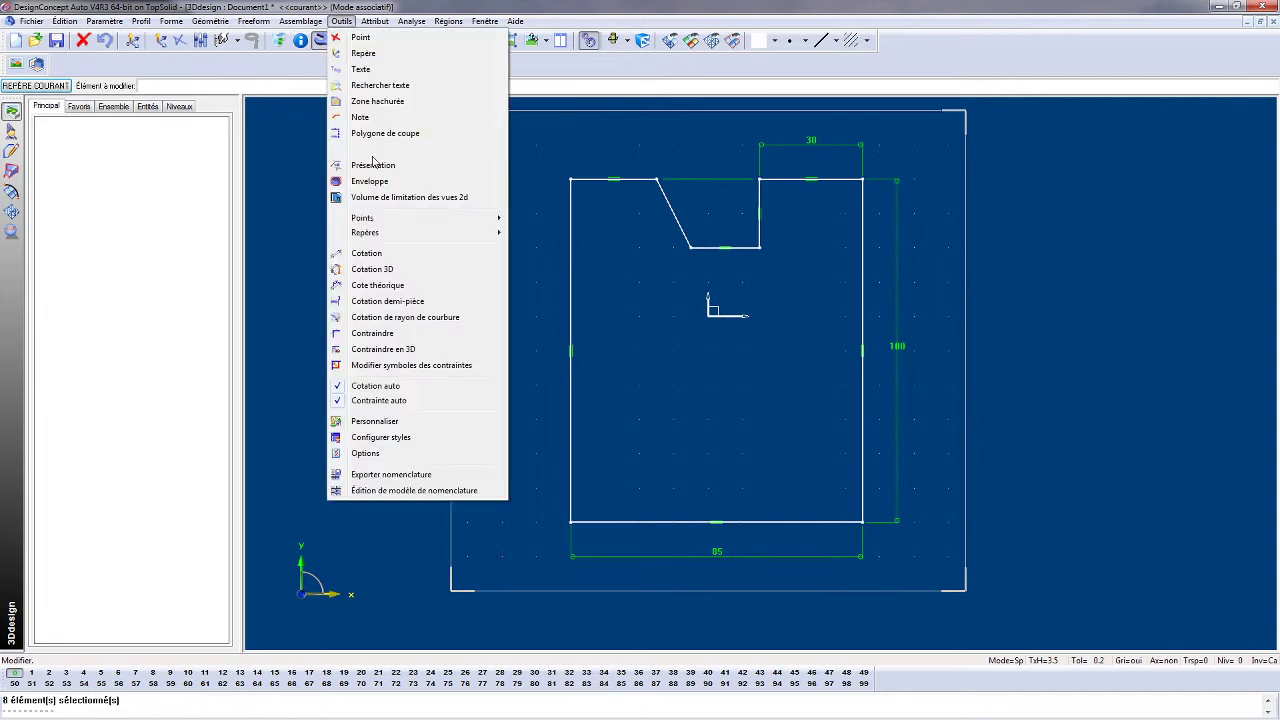
pyautogui.click(372, 252)
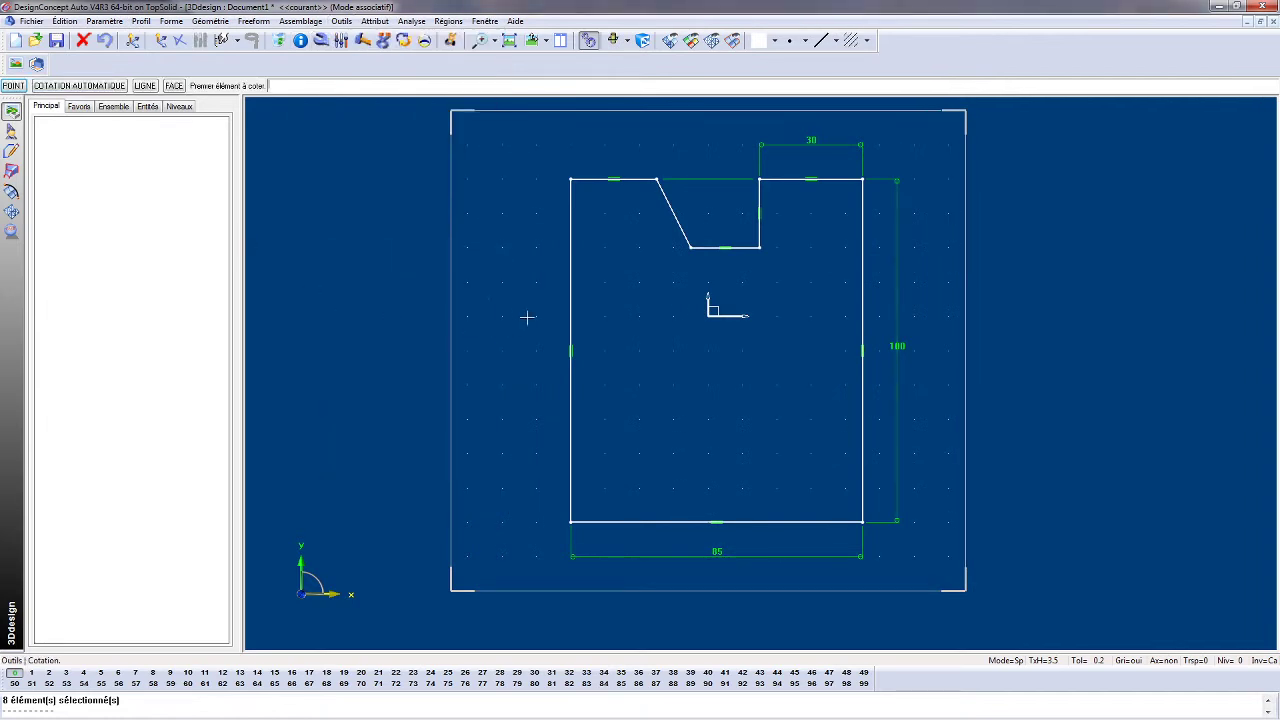
pyautogui.click(690, 246)
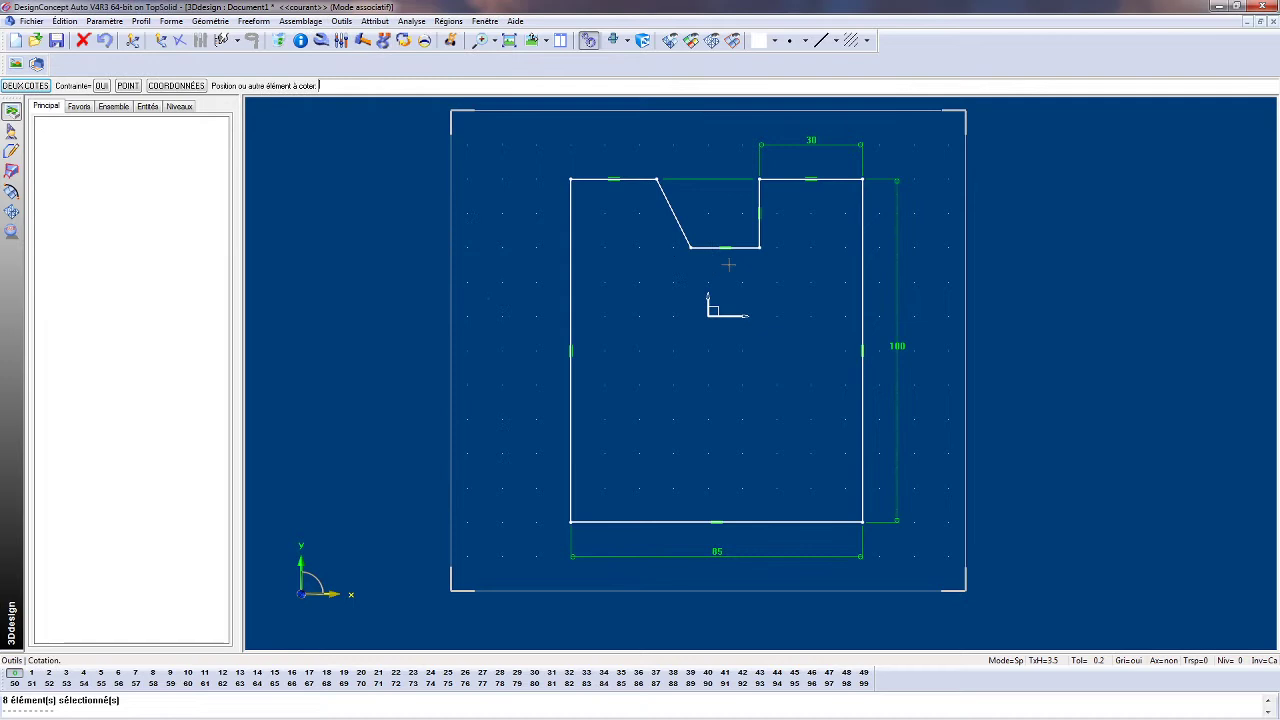
pyautogui.click(760, 247)
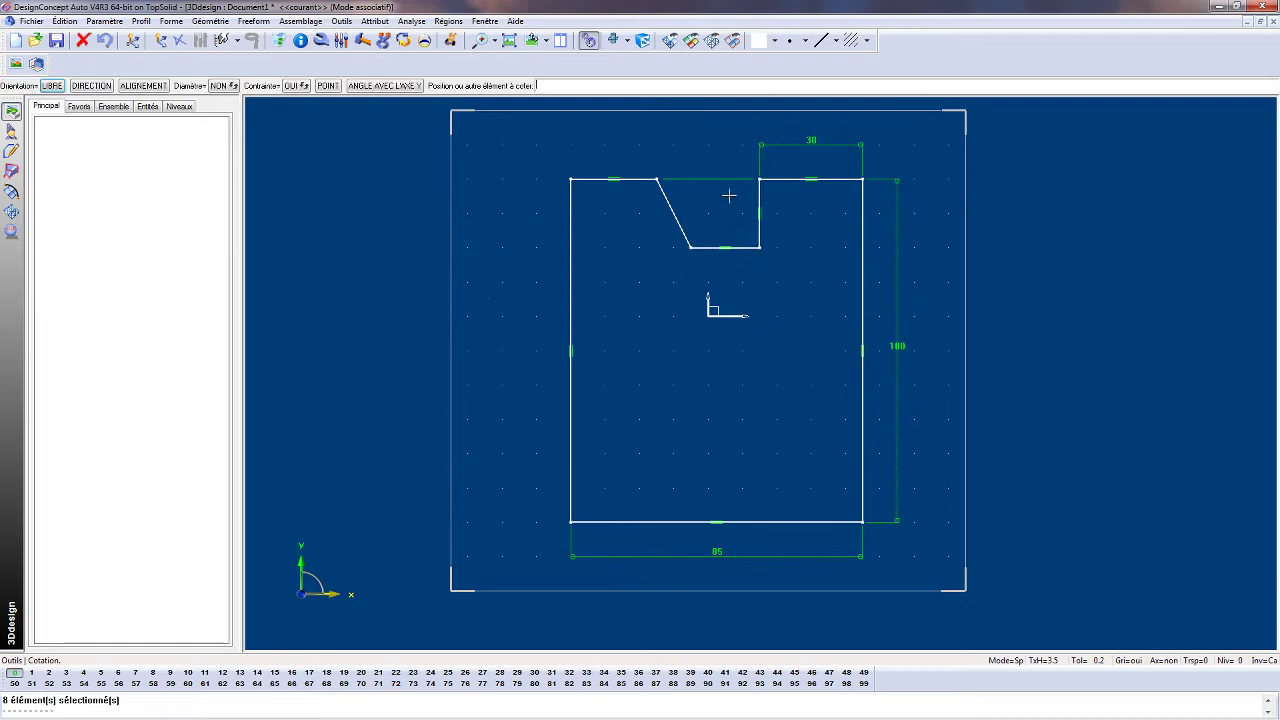
pyautogui.click(705, 146)
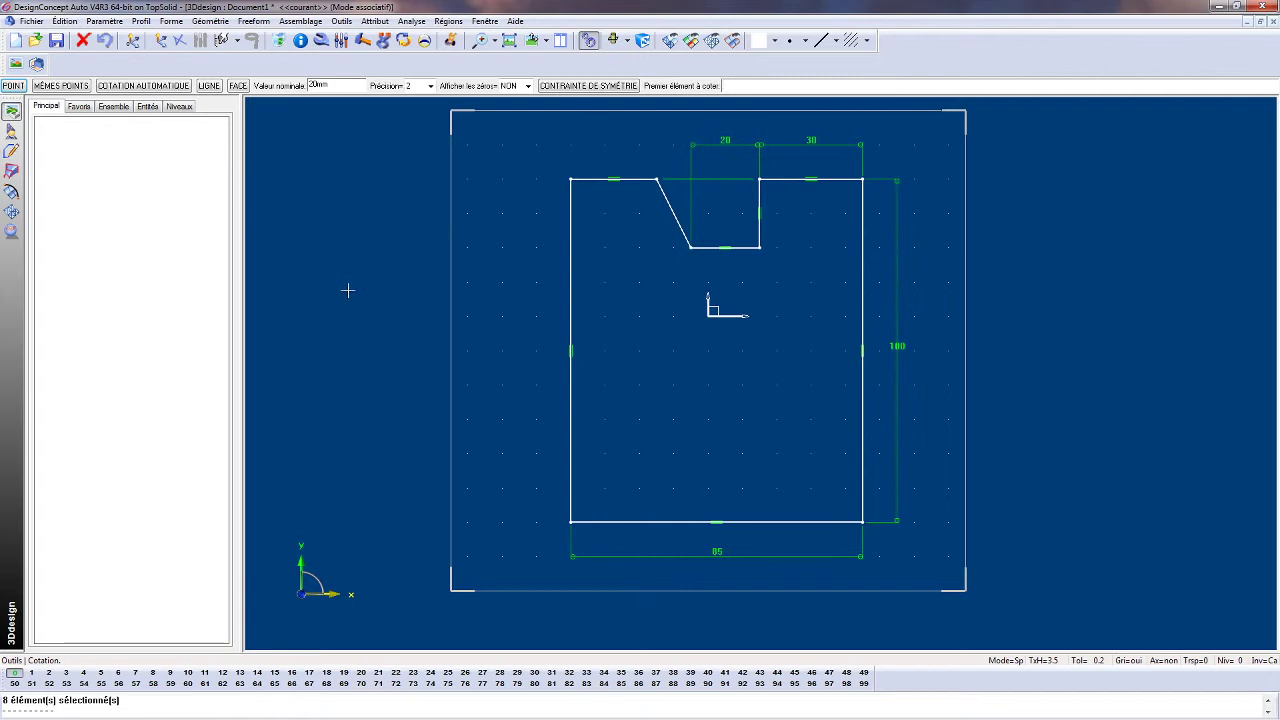
pyautogui.click(760, 183)
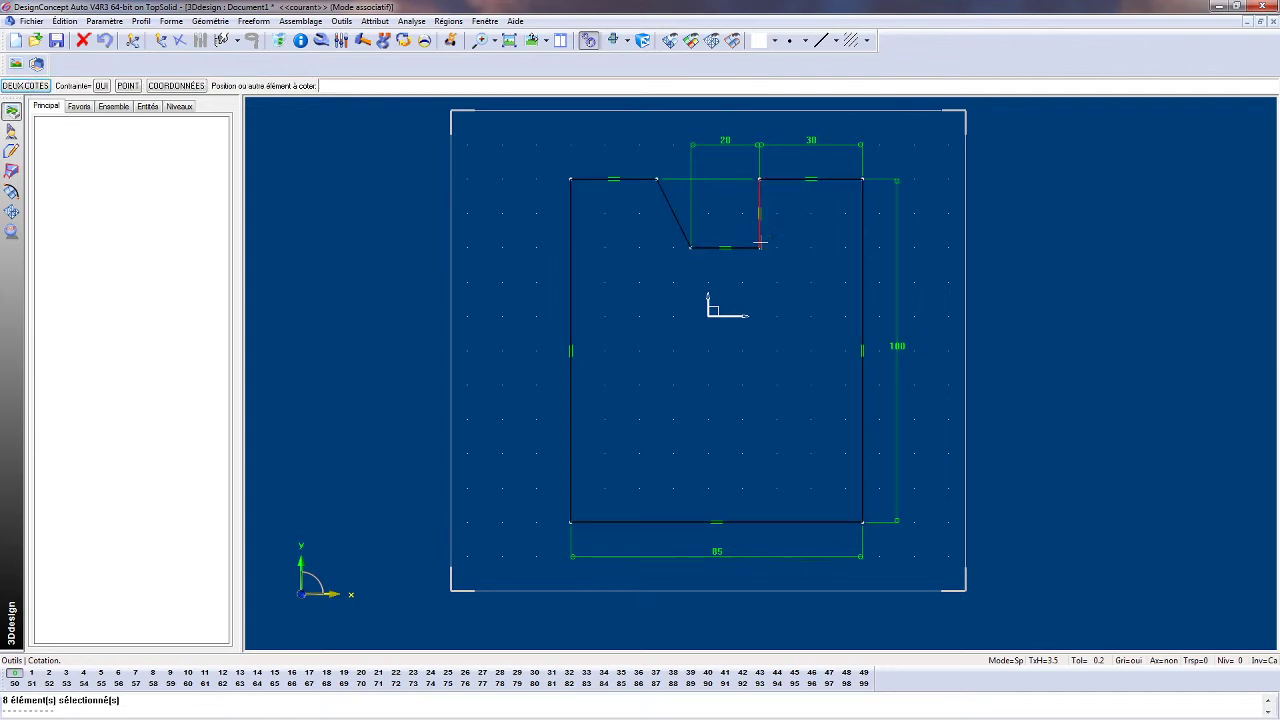
pyautogui.click(813, 218)
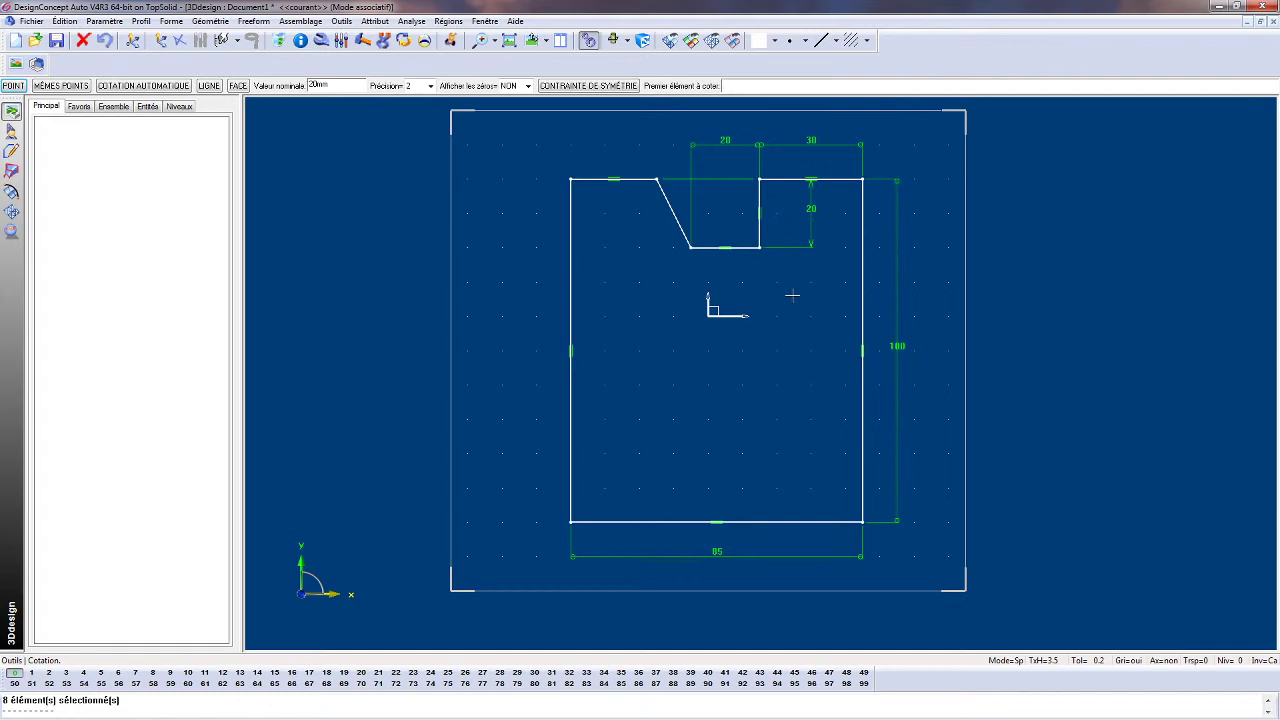
# Try a value of 15 mm for the dimension of the notch's vertical side and undo the change.
pyautogui.click(342, 40)
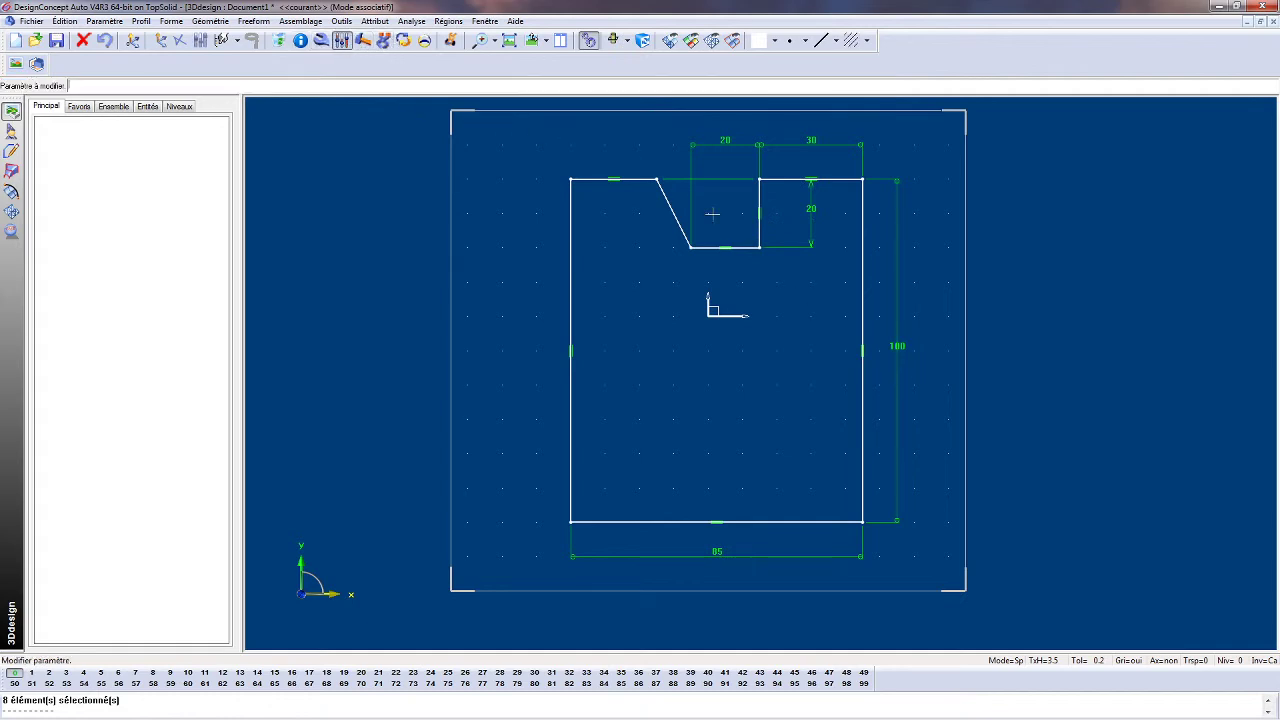
pyautogui.click(811, 209)
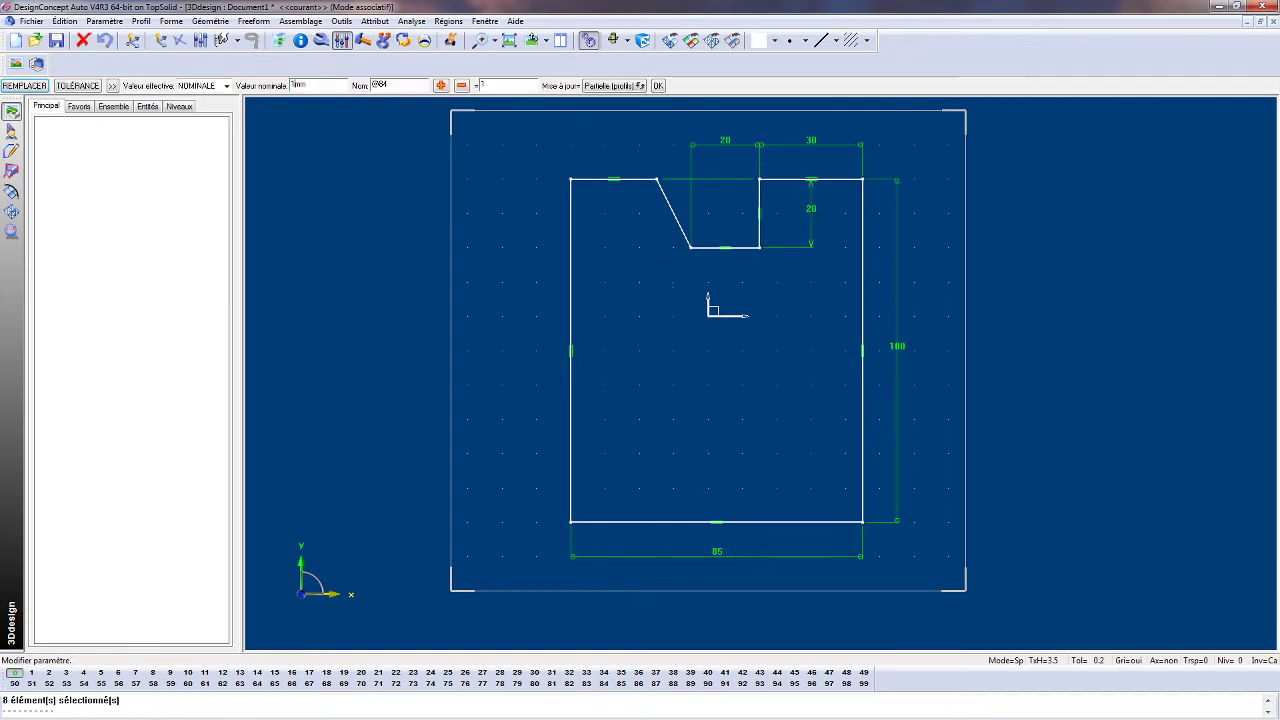
pyautogui.press('Return')
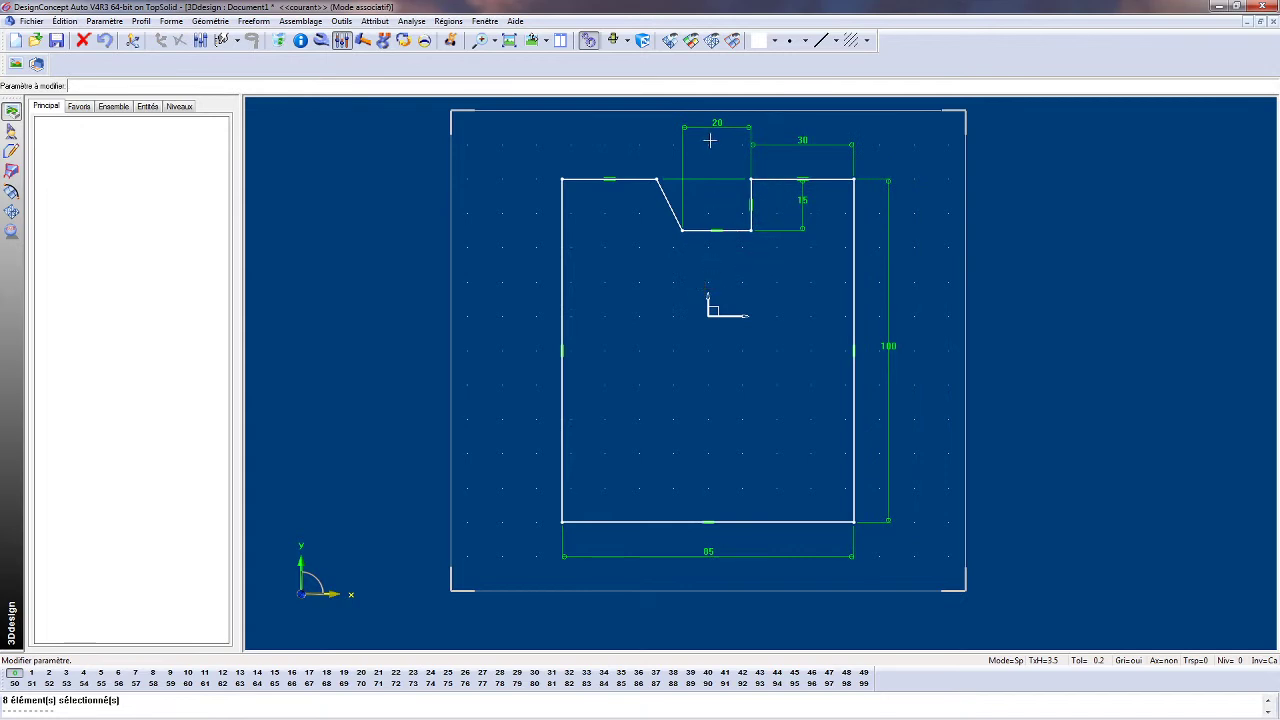
pyautogui.click(106, 41)
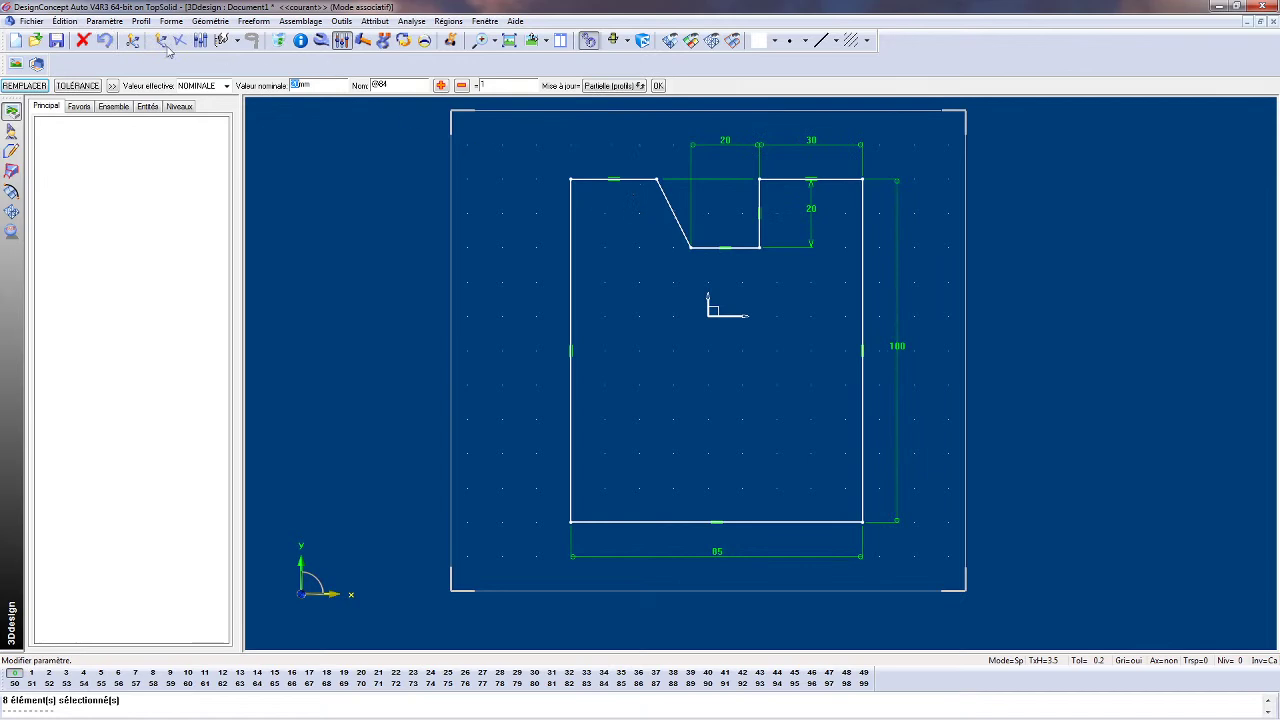
# Dimension the angle between the top edge segment left of the notch and the notch's slanted side, placing it inside the contour.
pyautogui.click(341, 21)
pyautogui.click(368, 253)
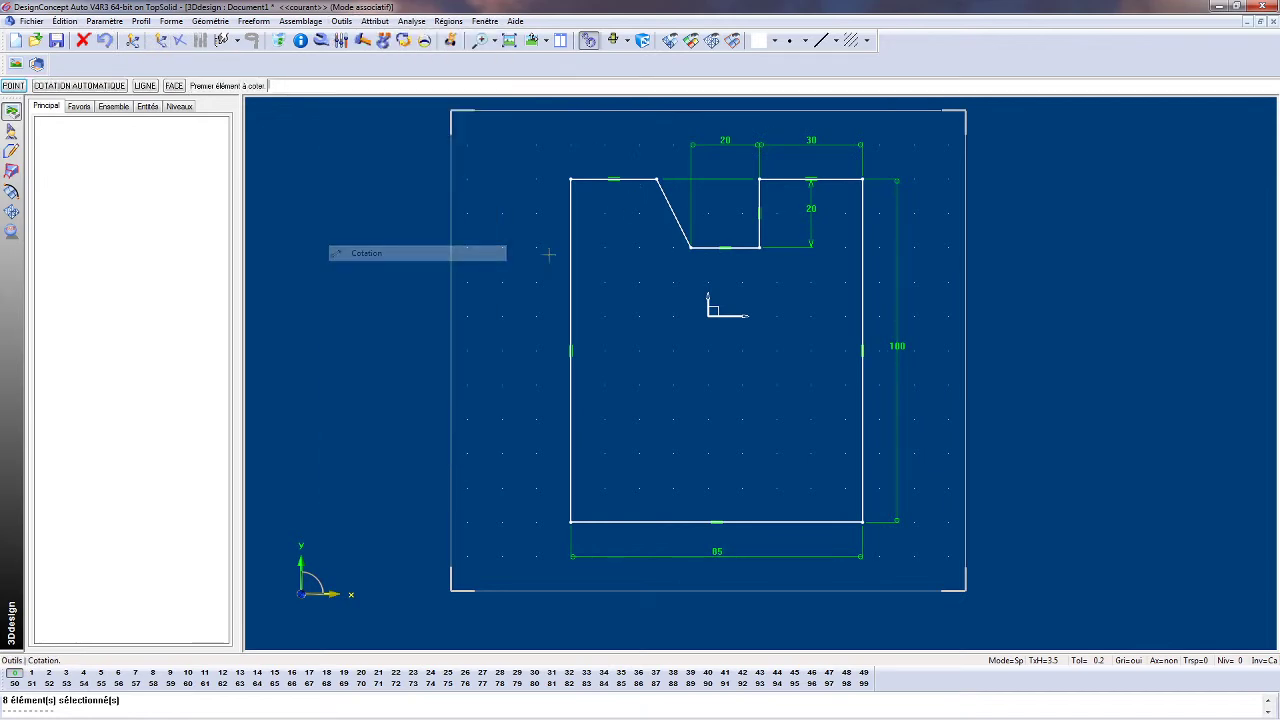
pyautogui.click(638, 180)
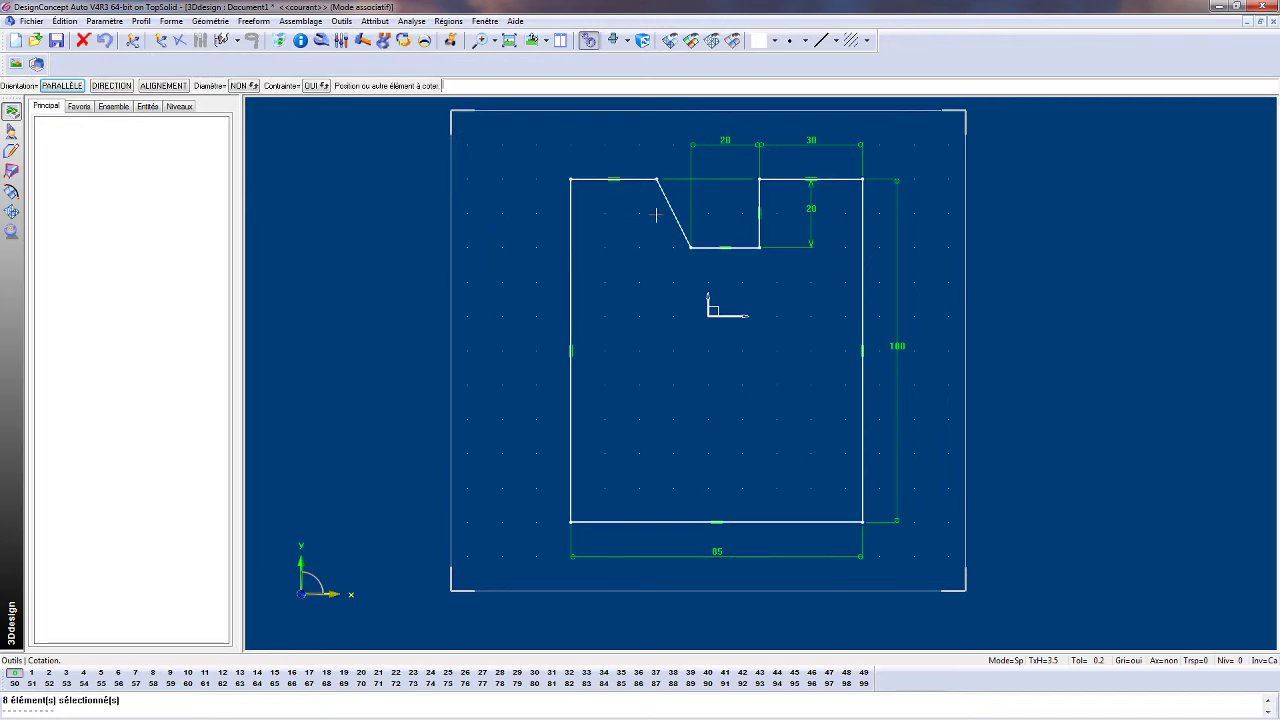
pyautogui.click(668, 211)
pyautogui.click(643, 220)
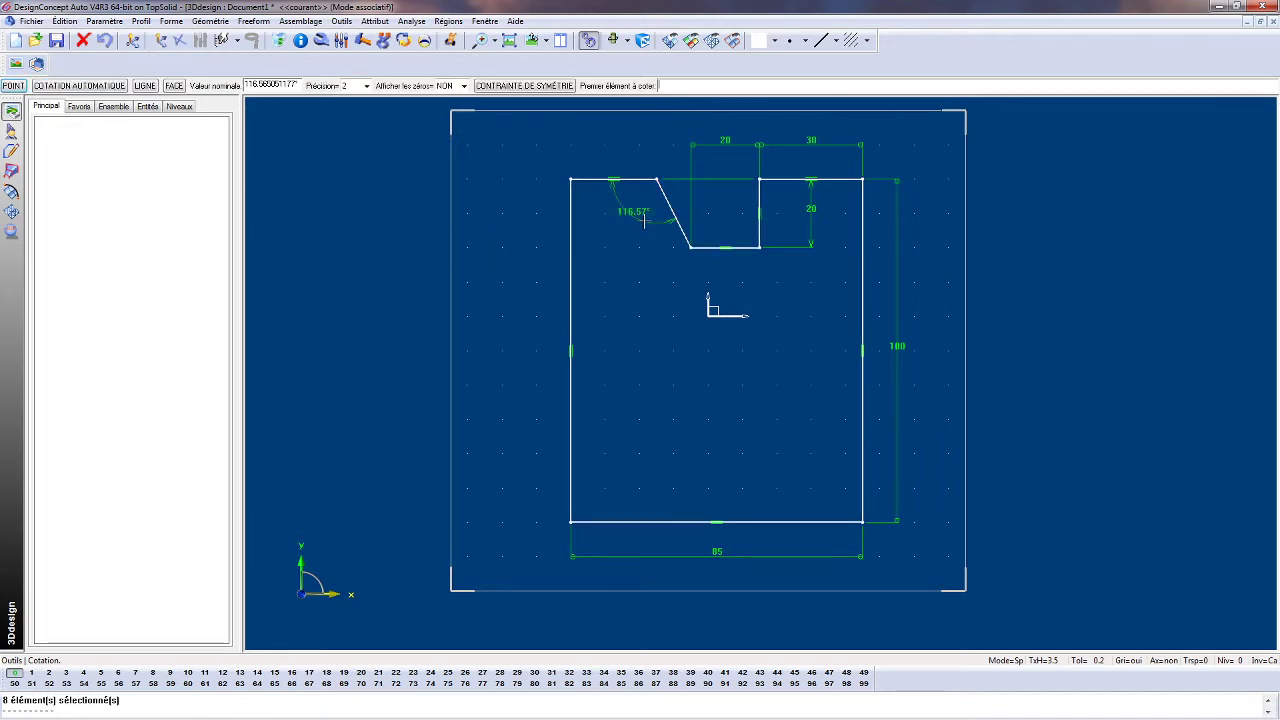
# Set the angle of the notch's slanted side to 120°.
pyautogui.click(345, 42)
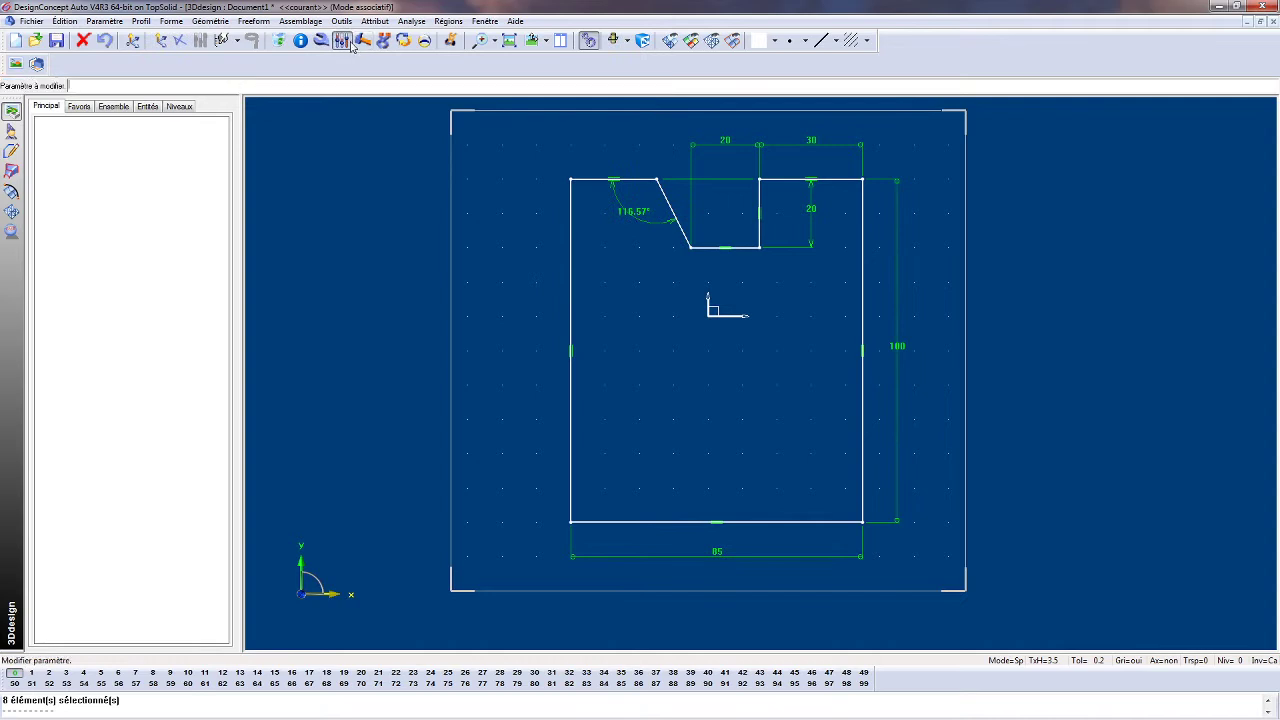
pyautogui.click(626, 220)
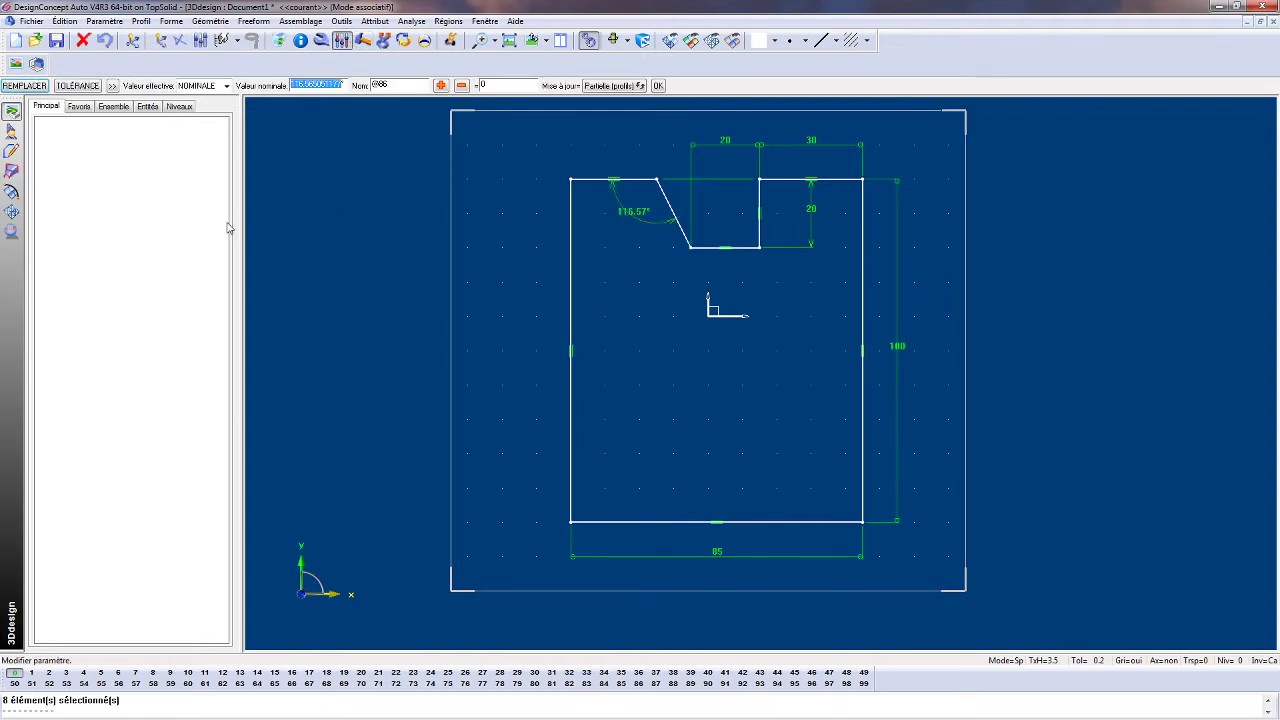
pyautogui.write('120')
pyautogui.press('Return')
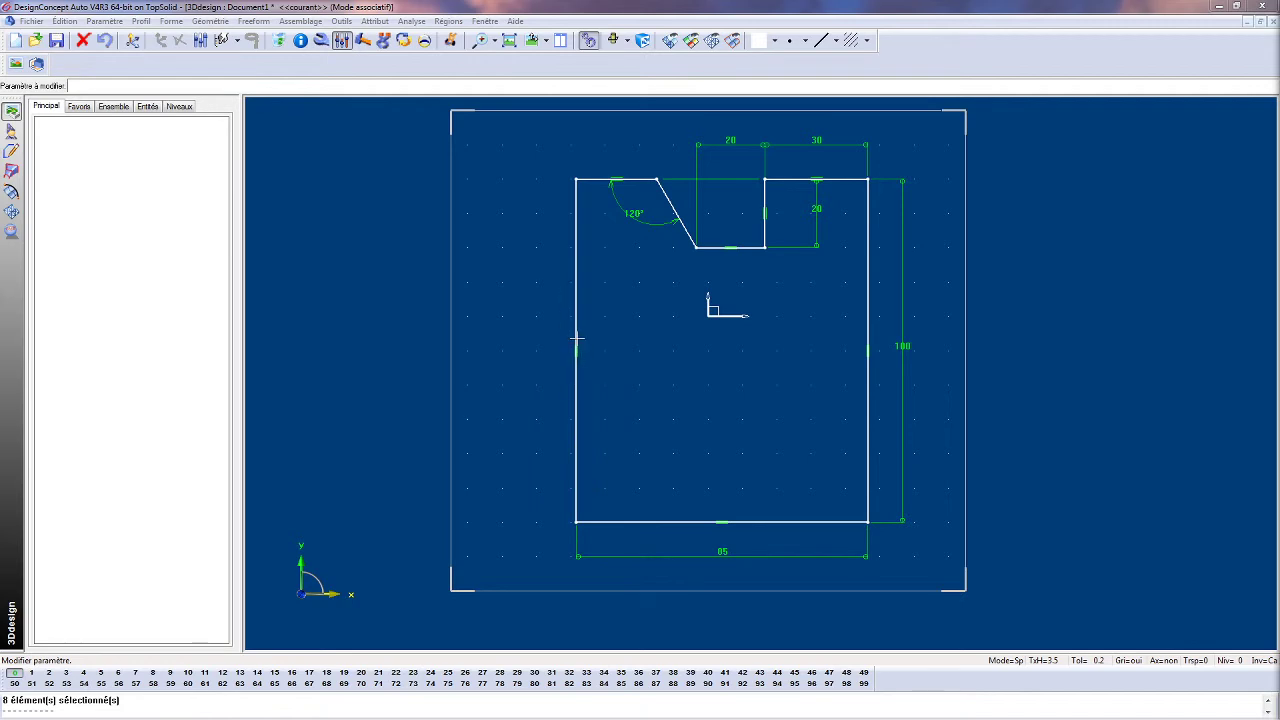
# Add a fillet with a 2 mm radius to the contour's lower-left corner.
pyautogui.click(319, 41)
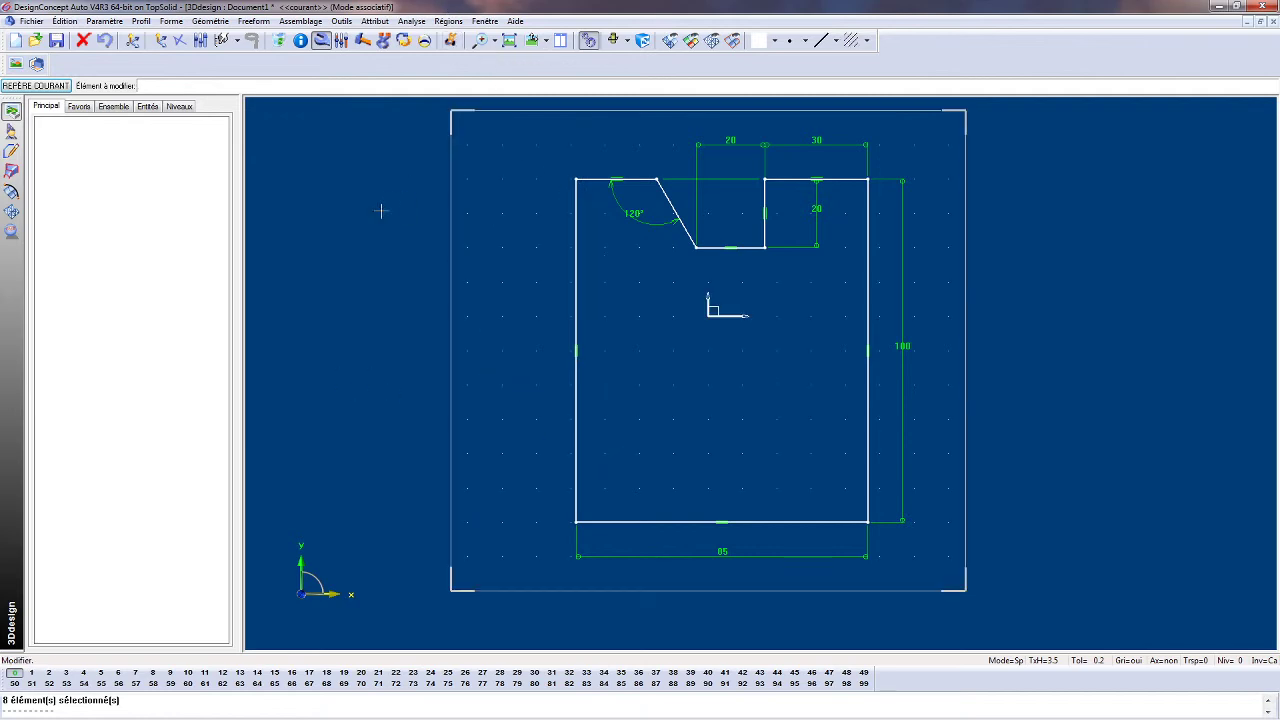
pyautogui.click(585, 520)
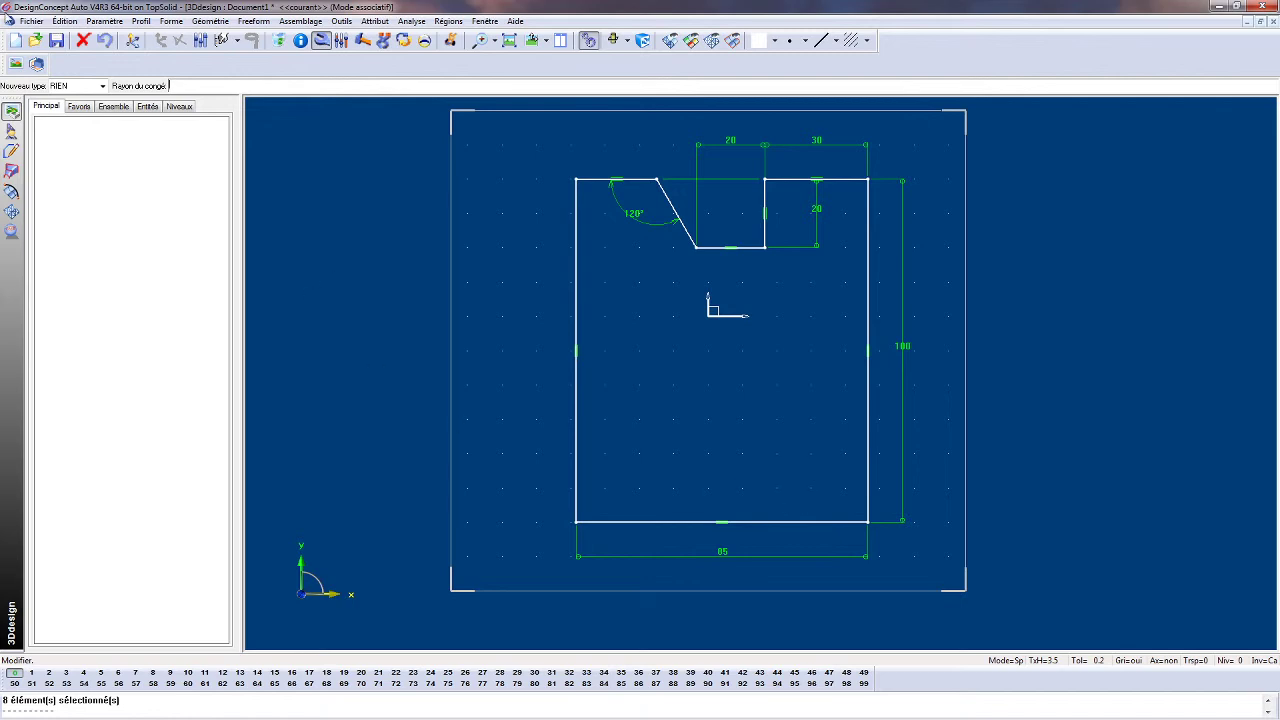
pyautogui.click(102, 87)
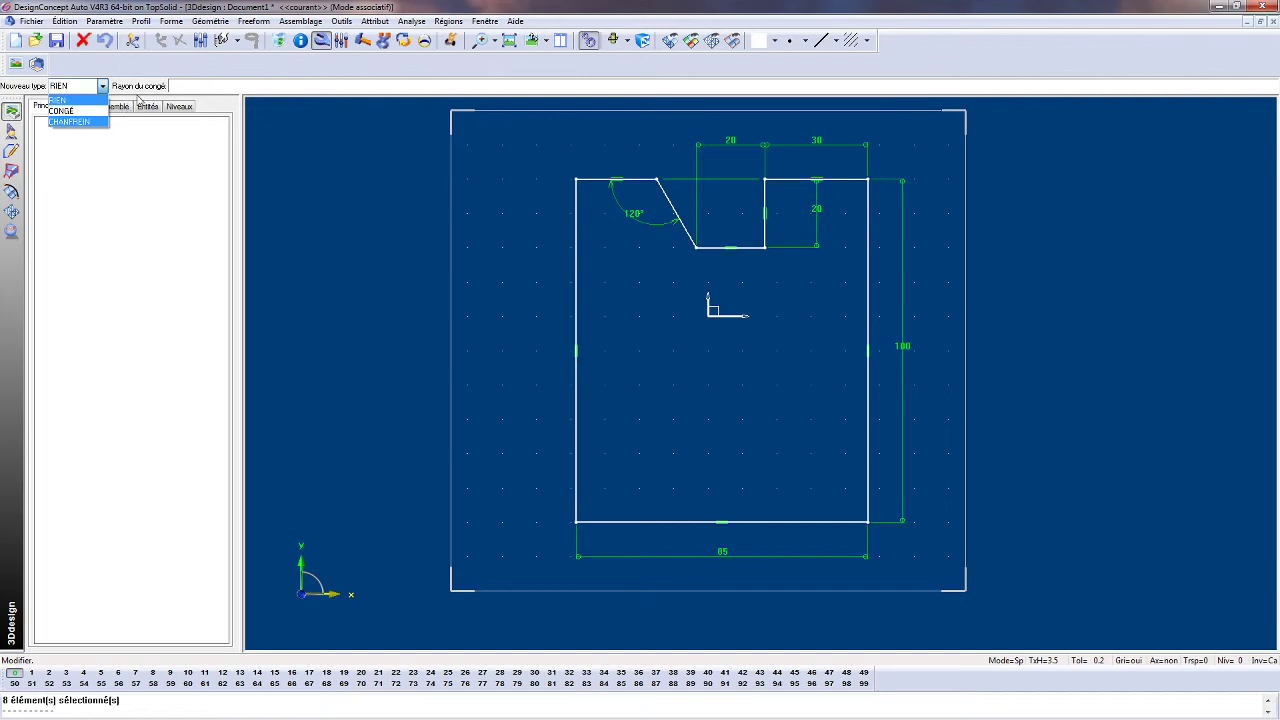
pyautogui.click(194, 85)
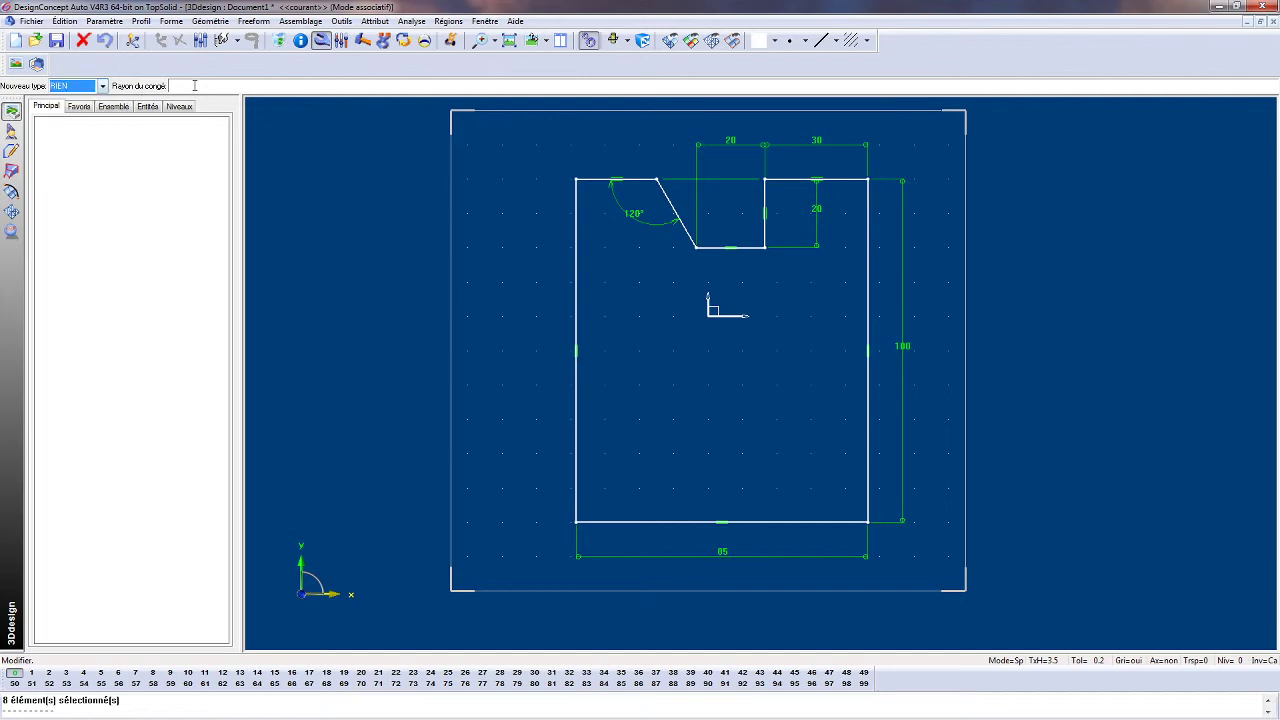
pyautogui.click(194, 85)
pyautogui.write('2')
pyautogui.press('Return')
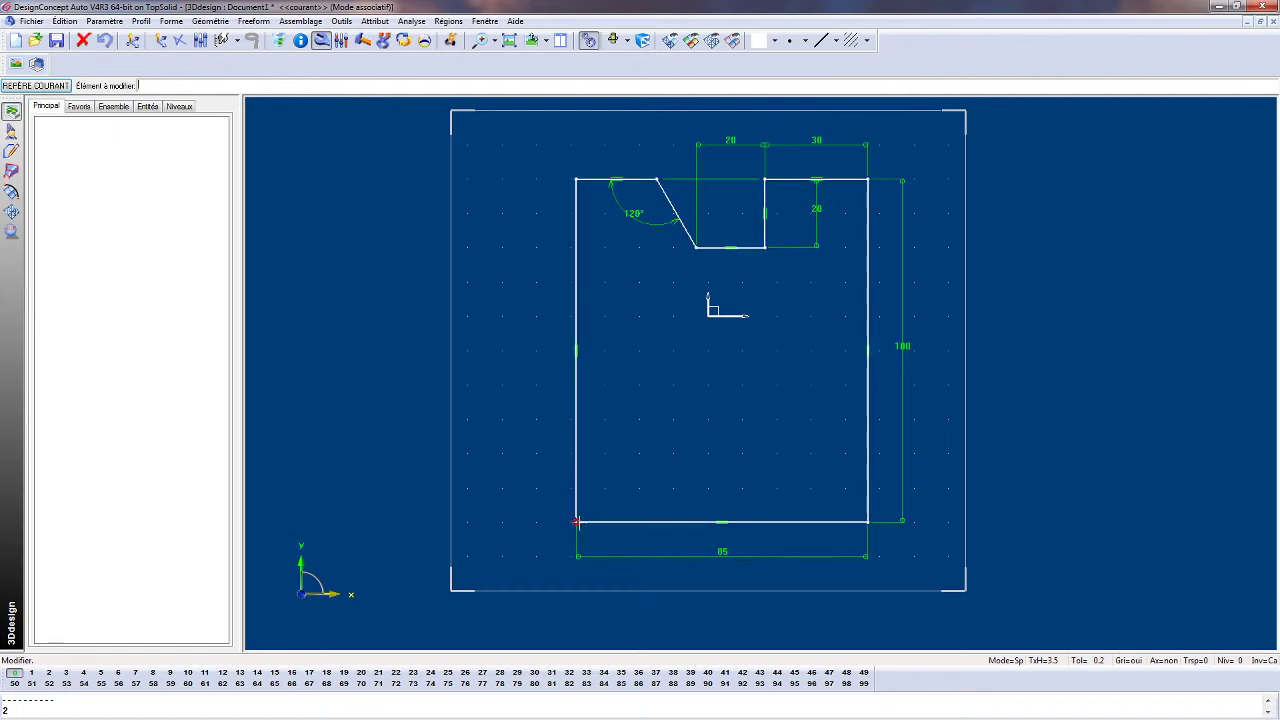
pyautogui.click(576, 521)
pyautogui.click(576, 521)
pyautogui.scroll(1, 604, 600)
pyautogui.scroll(3, 550, 514)
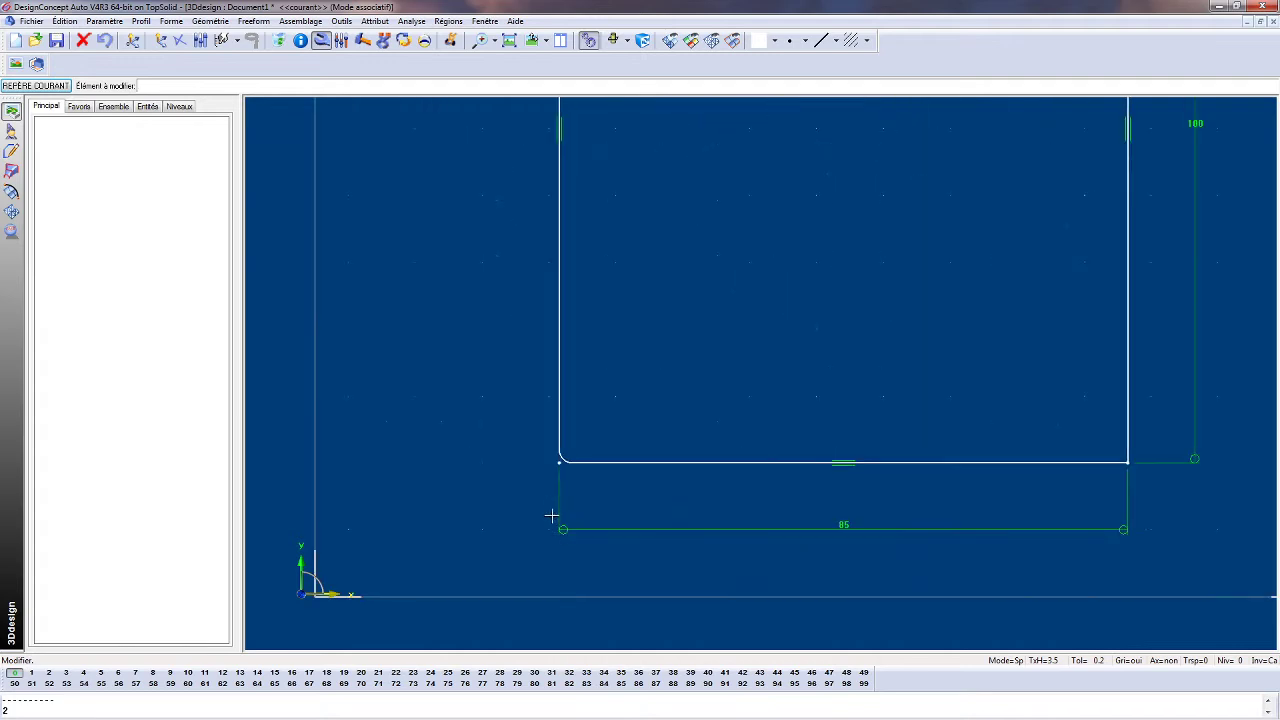
pyautogui.scroll(-1, 549, 513)
pyautogui.scroll(-3, 549, 513)
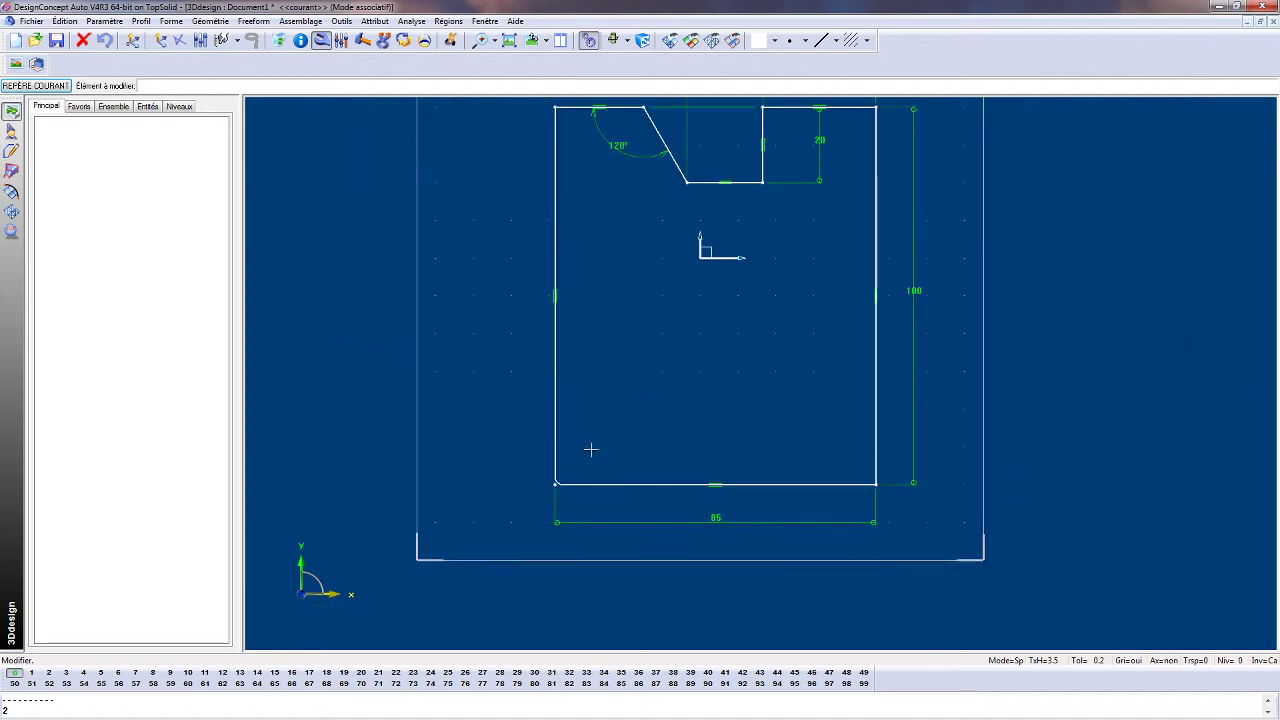
# List the contour's elements in the construction tree and set the radius of the lower-left corner fillet to 5 mm.
pyautogui.rightClick(136, 297)
pyautogui.click(168, 302)
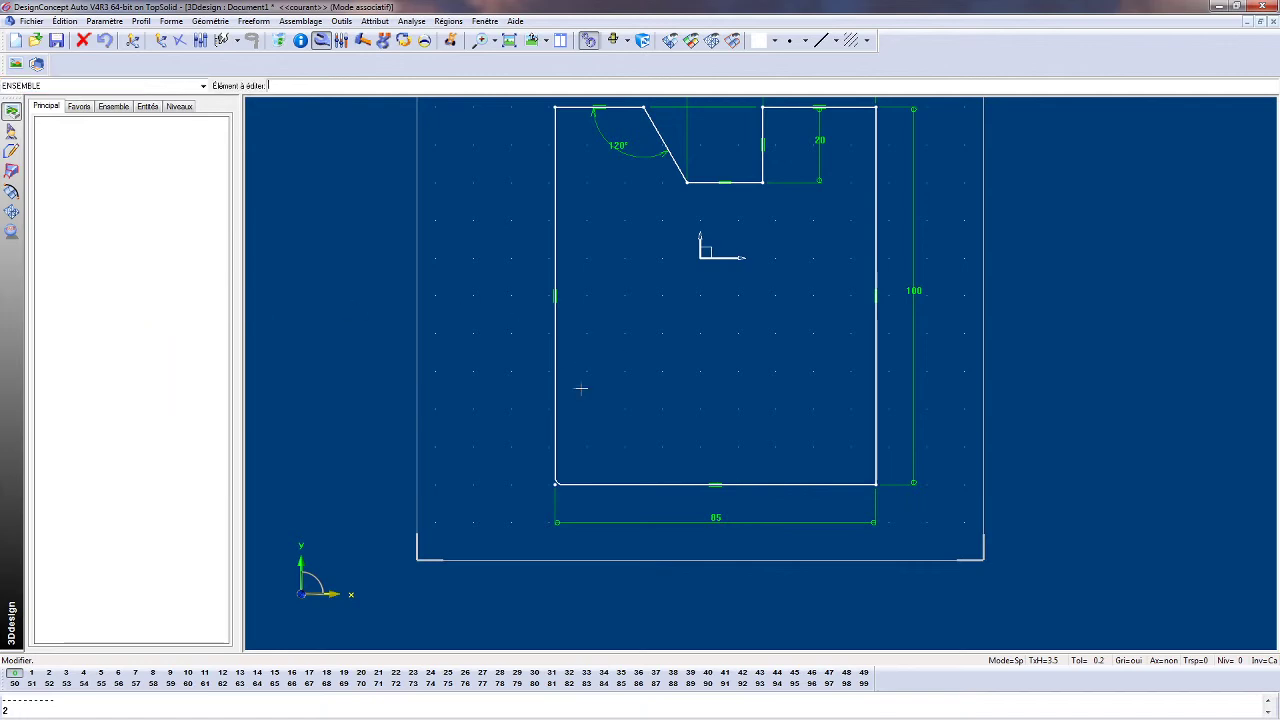
pyautogui.click(566, 481)
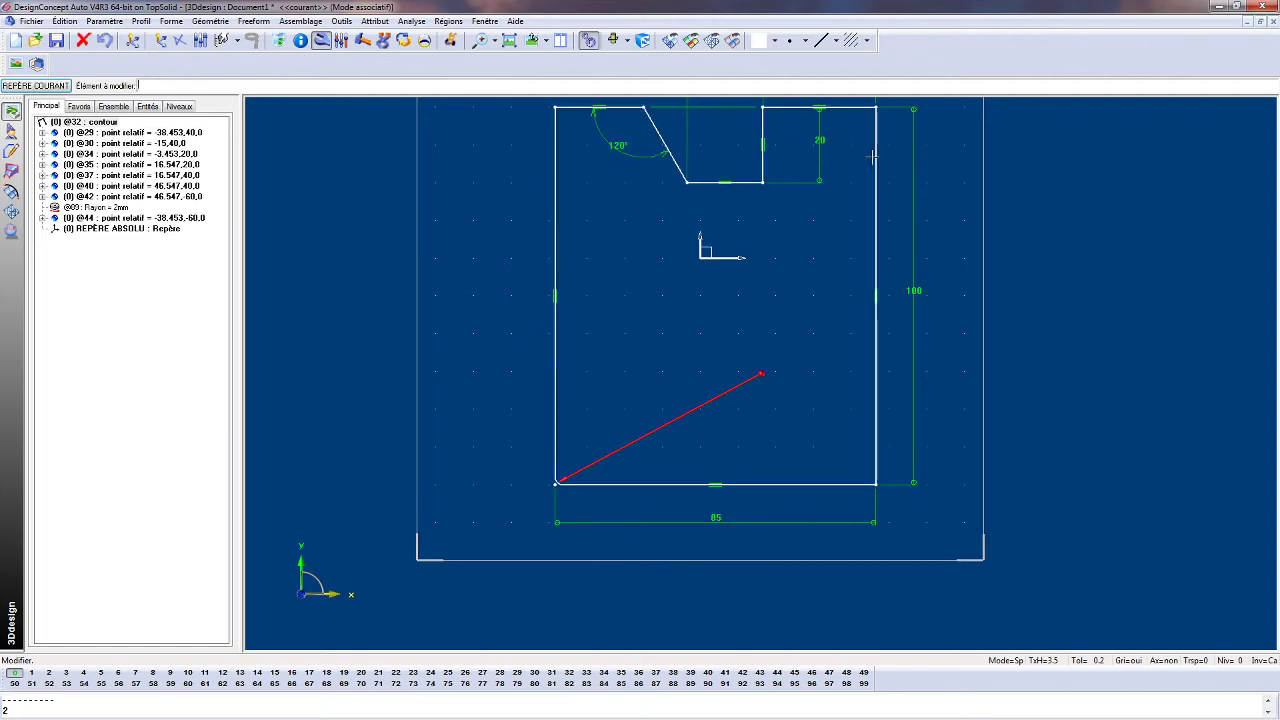
pyautogui.doubleClick(93, 208)
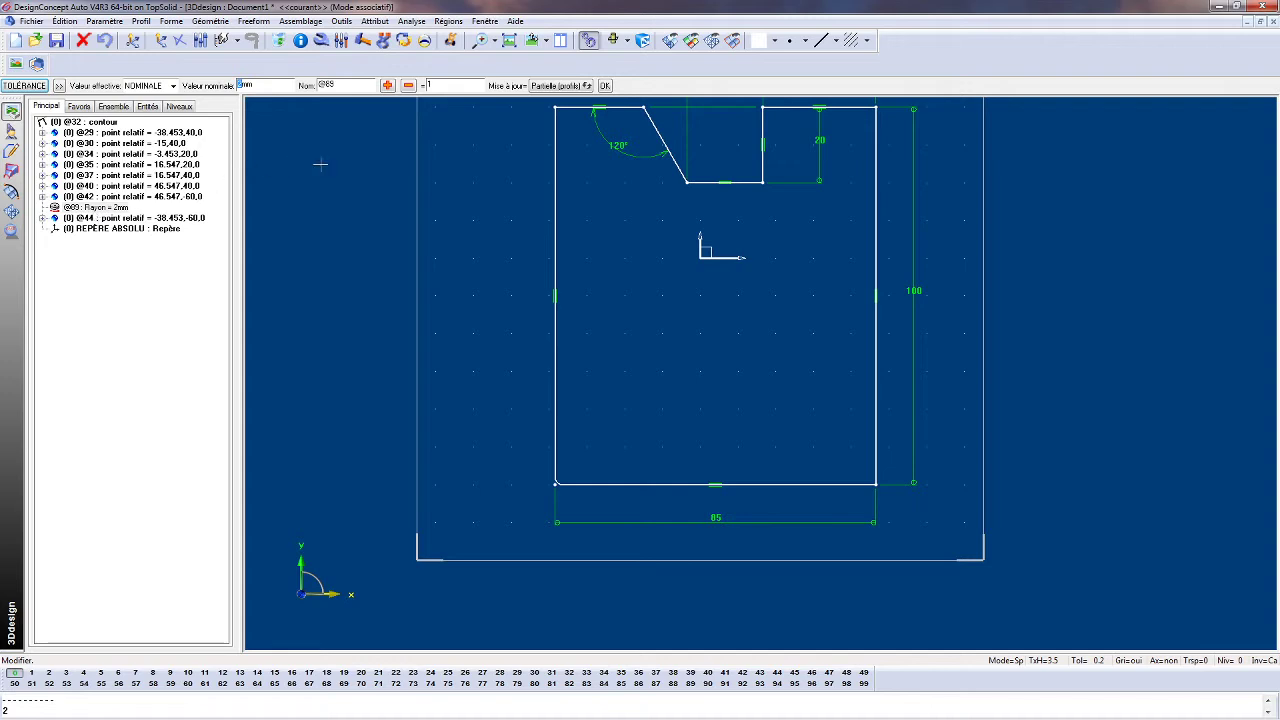
pyautogui.write('5')
pyautogui.press('Return')
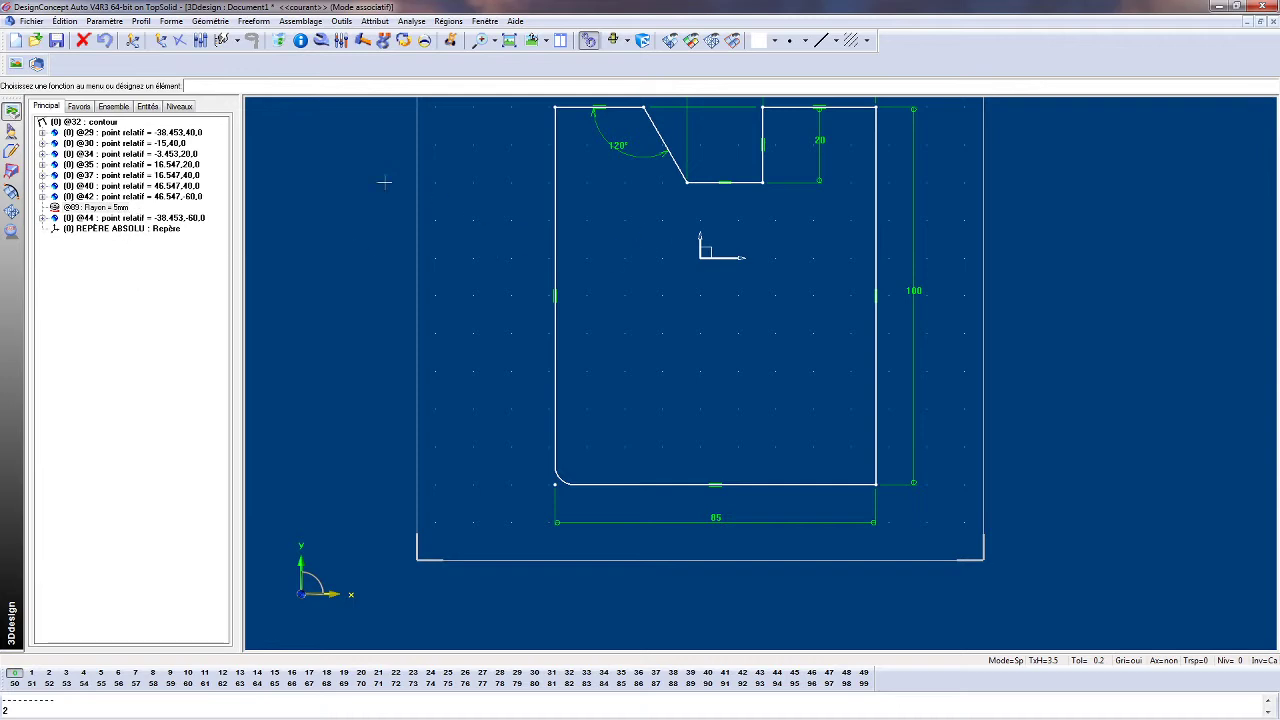
# Add a chamfer with a 5 mm length and a 45° angle to the contour's lower-right corner.
pyautogui.click(320, 41)
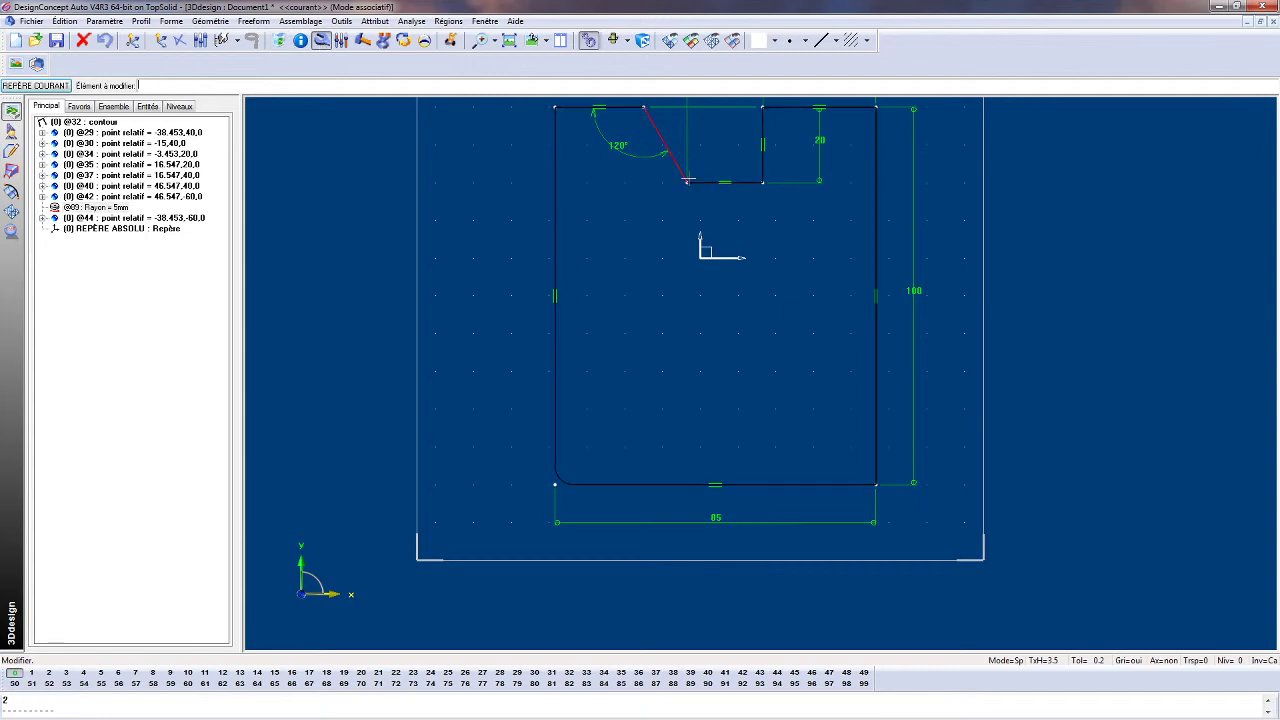
pyautogui.click(875, 471)
pyautogui.click(102, 87)
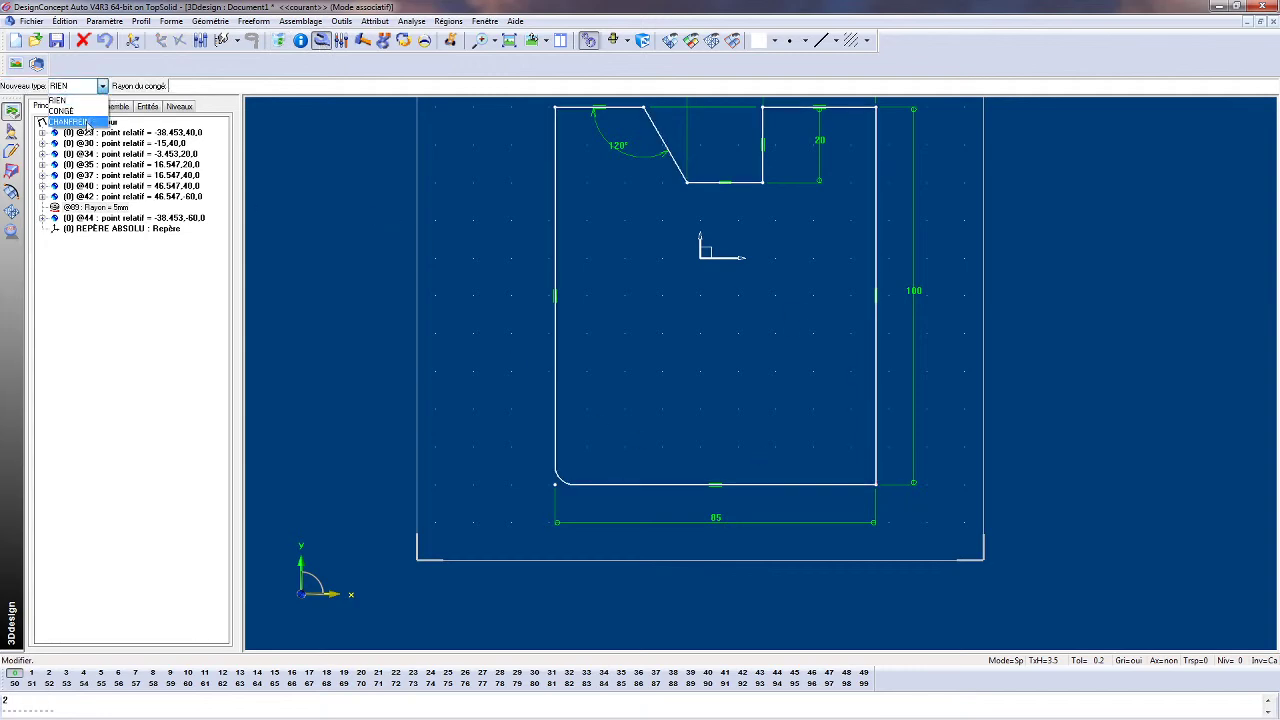
pyautogui.click(70, 121)
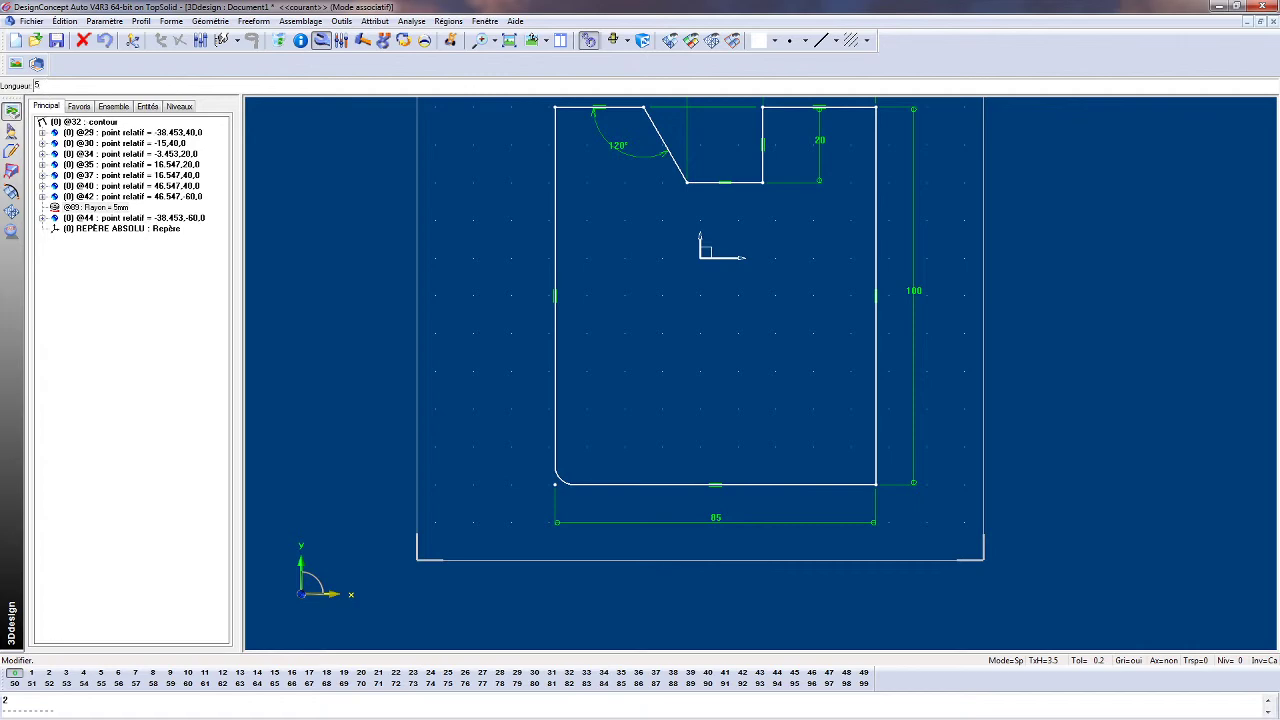
pyautogui.press('Return')
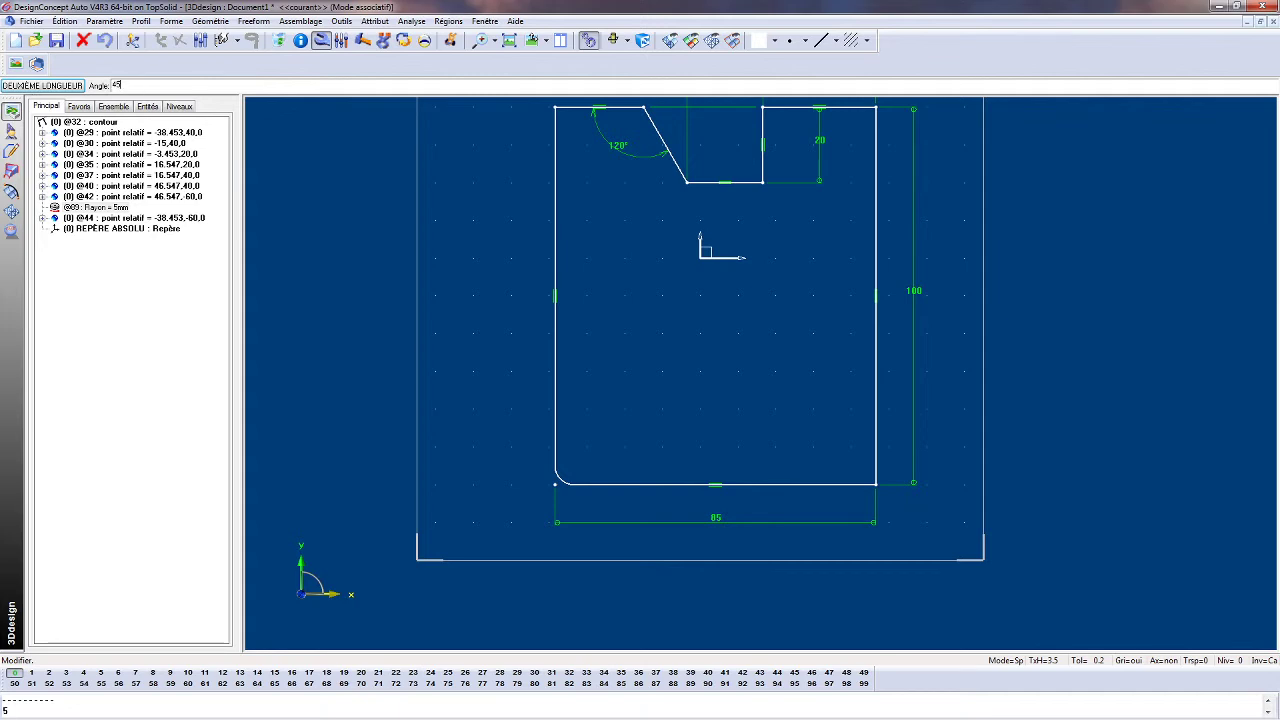
pyautogui.press('Return')
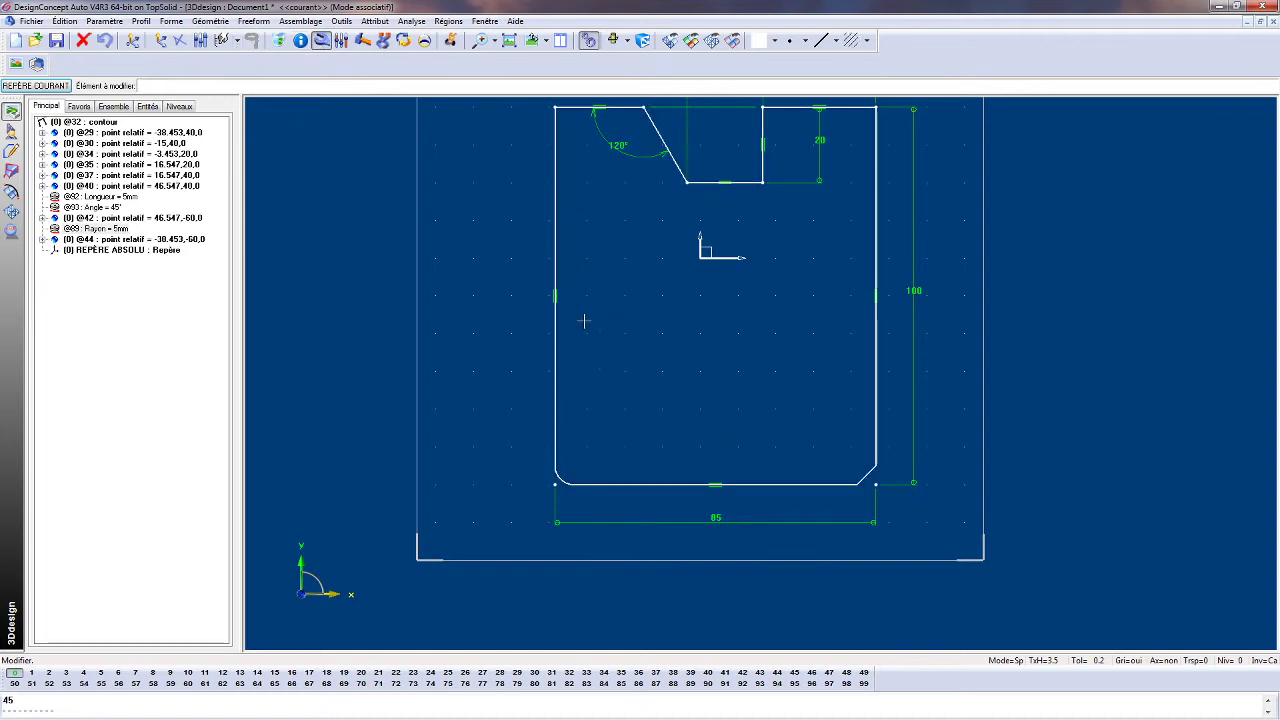
# Convert the top edge segment to the right of the notch into an arc with a 50 mm radius.
pyautogui.scroll(-1, 848, 152)
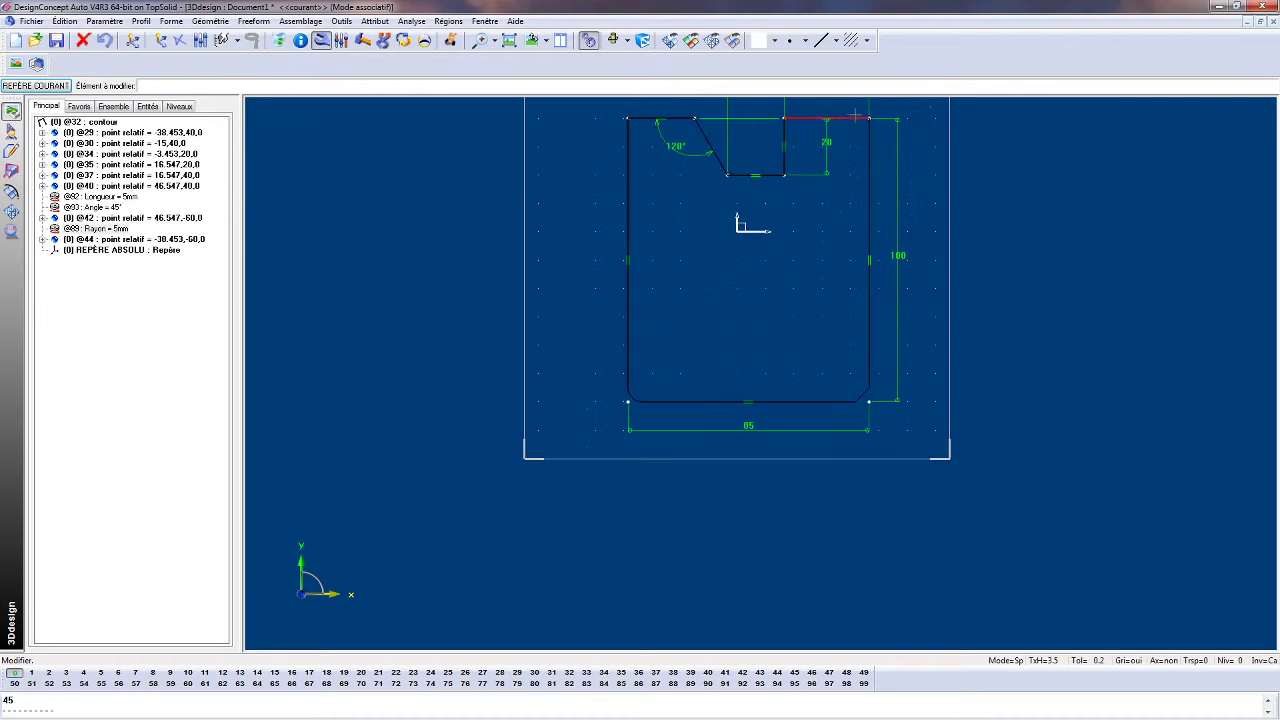
pyautogui.scroll(2, 843, 116)
pyautogui.scroll(1, 843, 116)
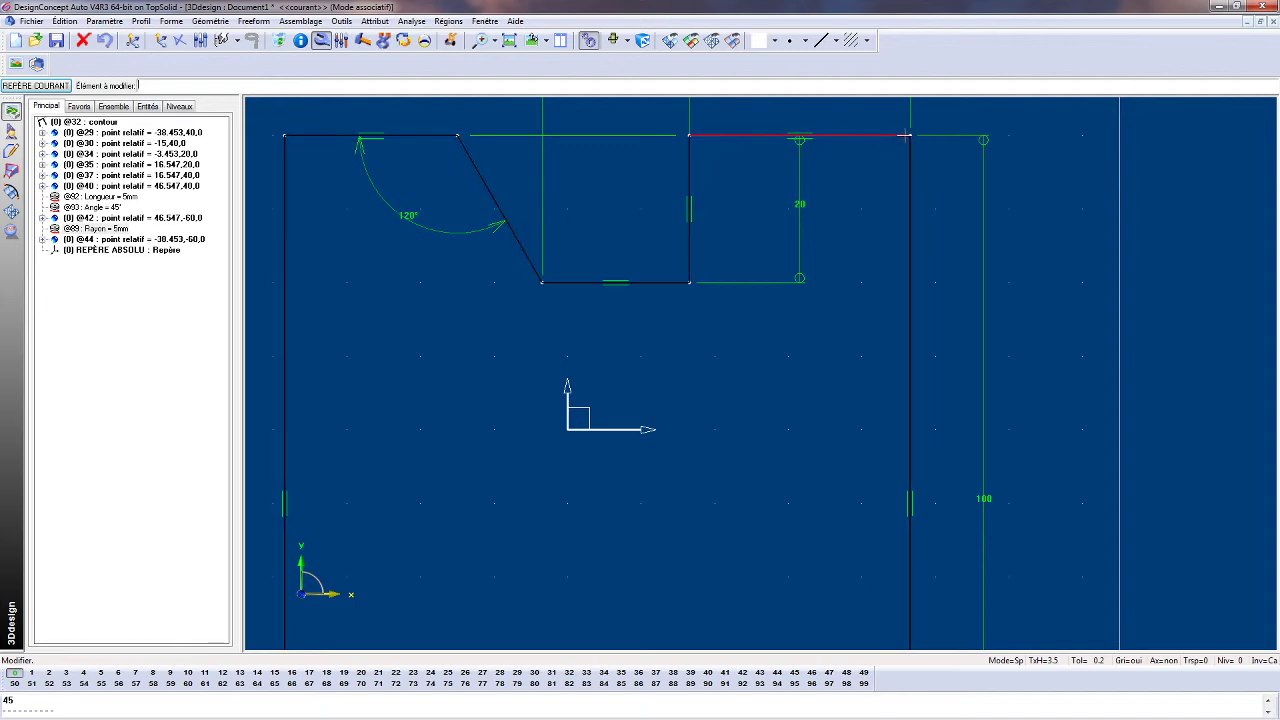
pyautogui.click(783, 135)
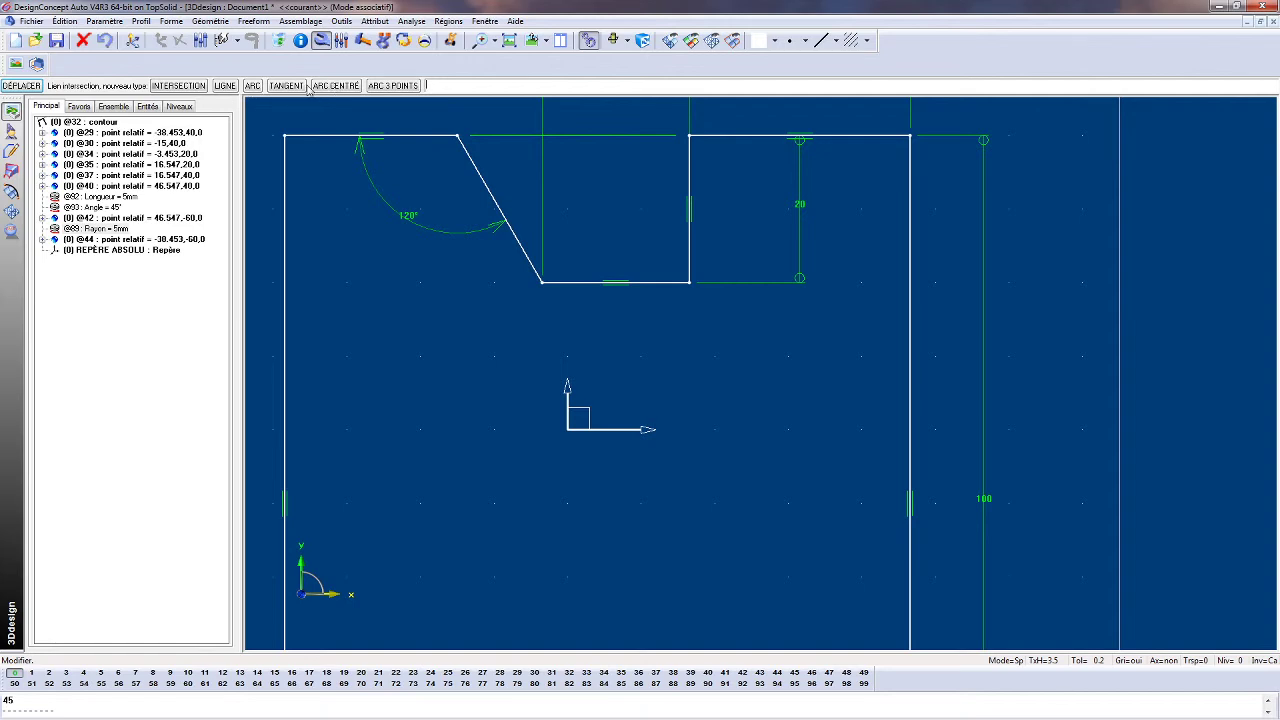
pyautogui.click(254, 86)
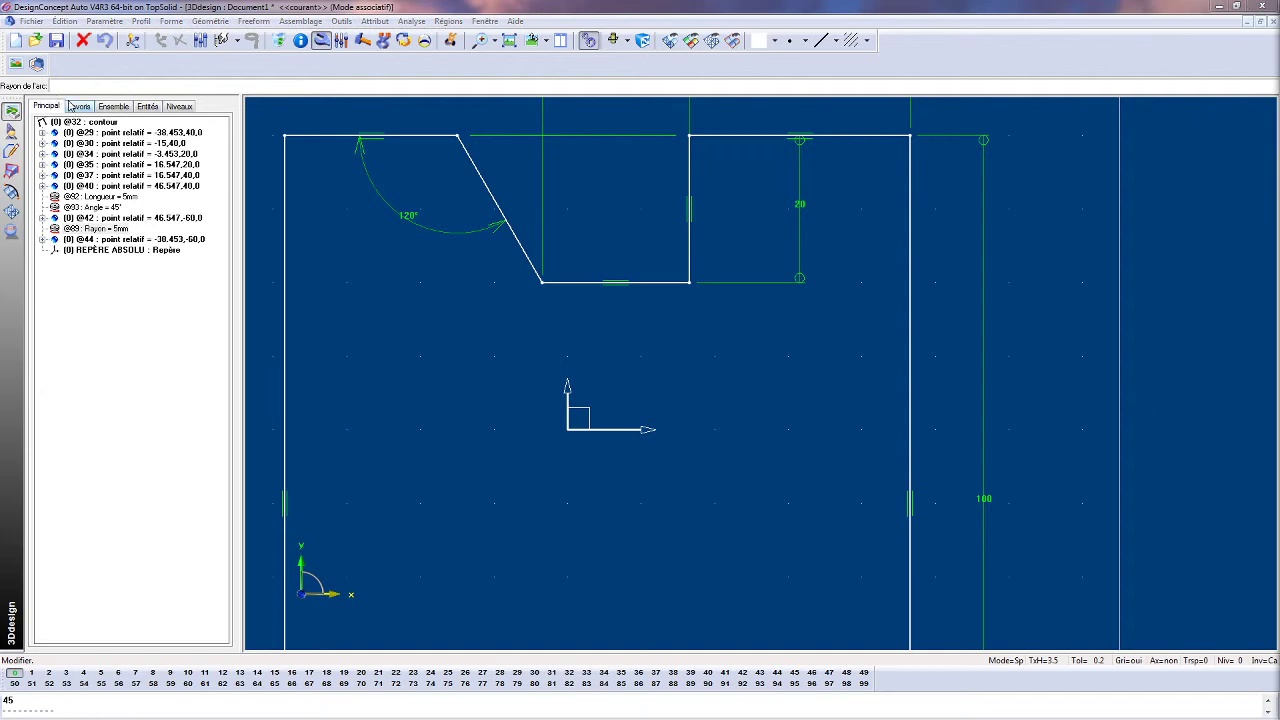
pyautogui.write('50')
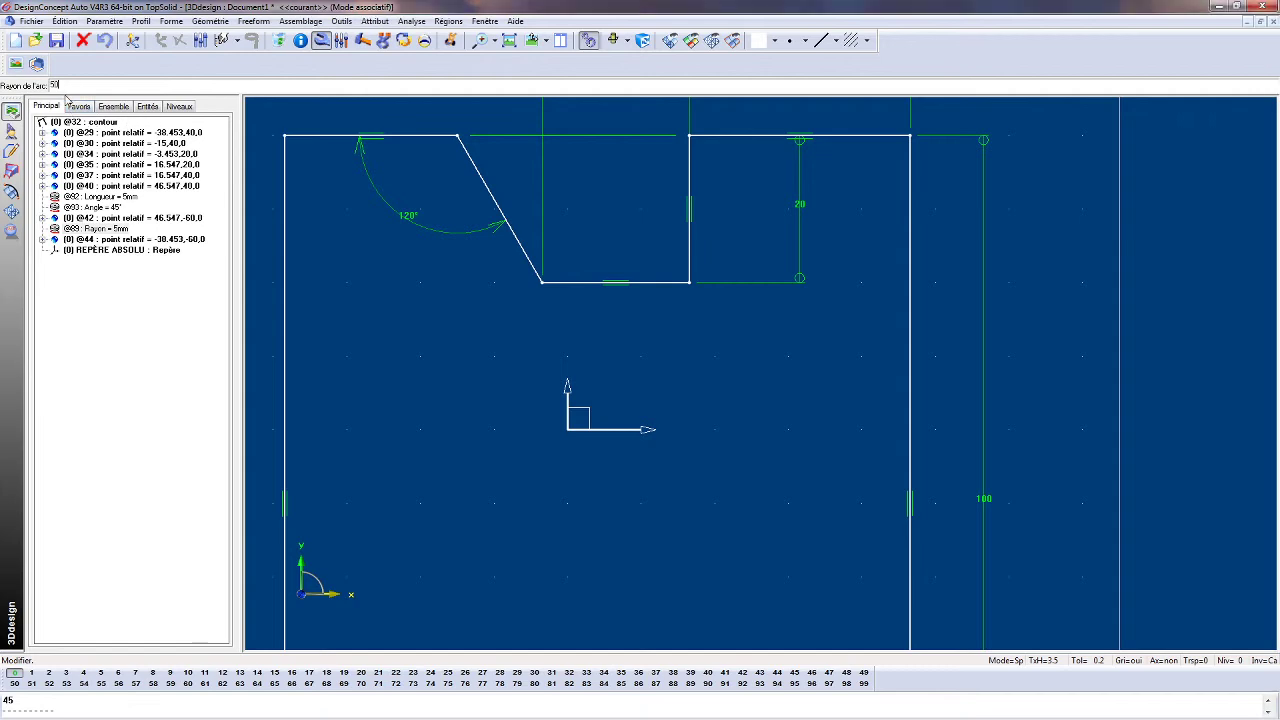
pyautogui.press('Return')
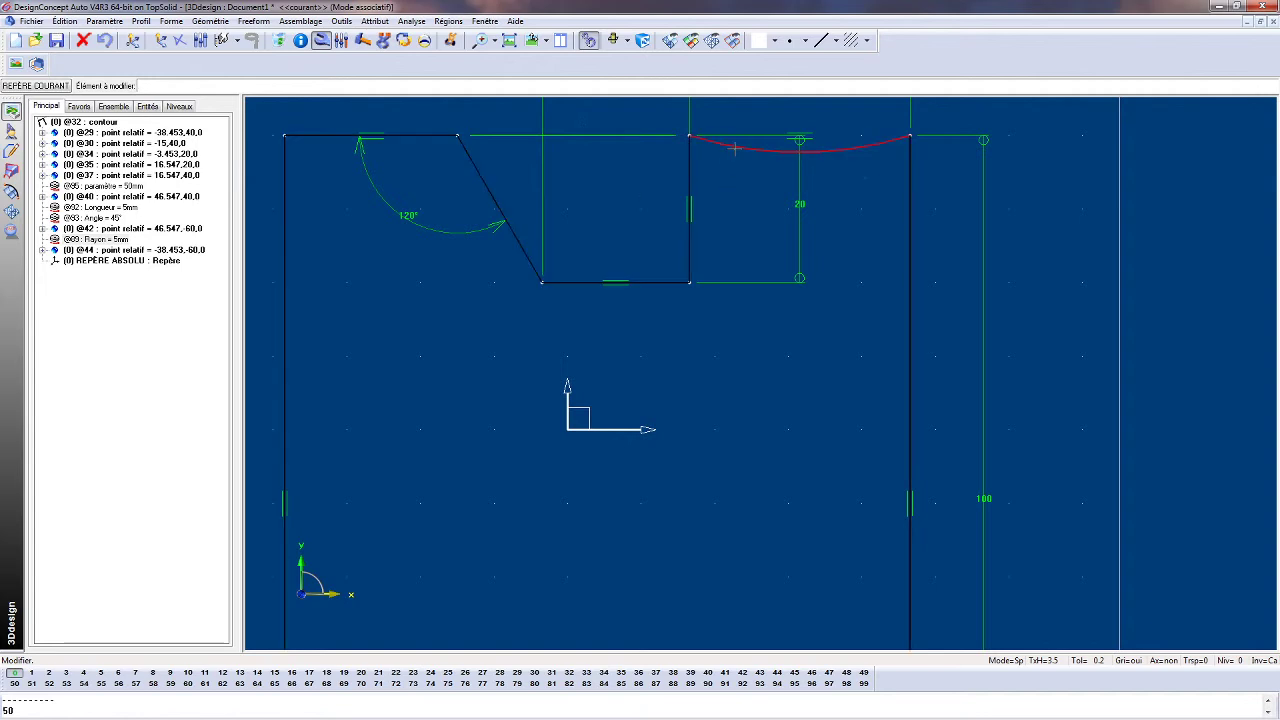
# List the contour's elements in the construction tree and set the radius of the top edge arc to 20 mm.
pyautogui.rightClick(109, 353)
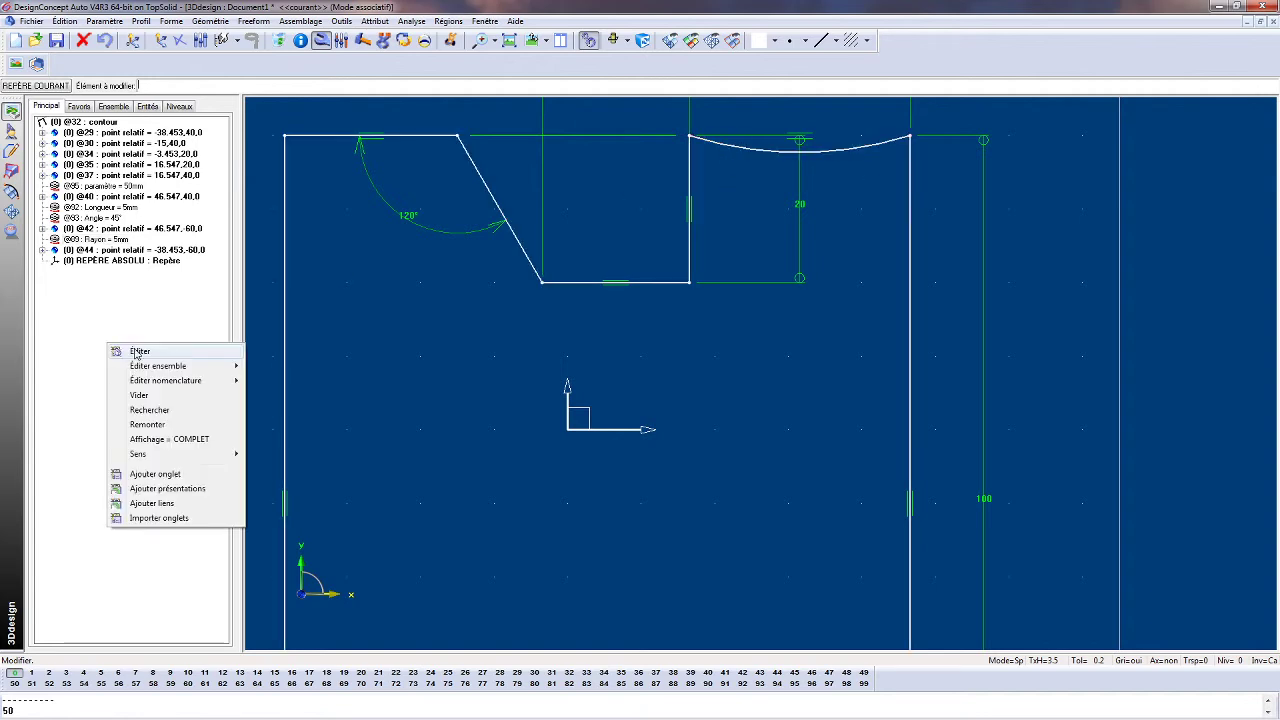
pyautogui.click(138, 353)
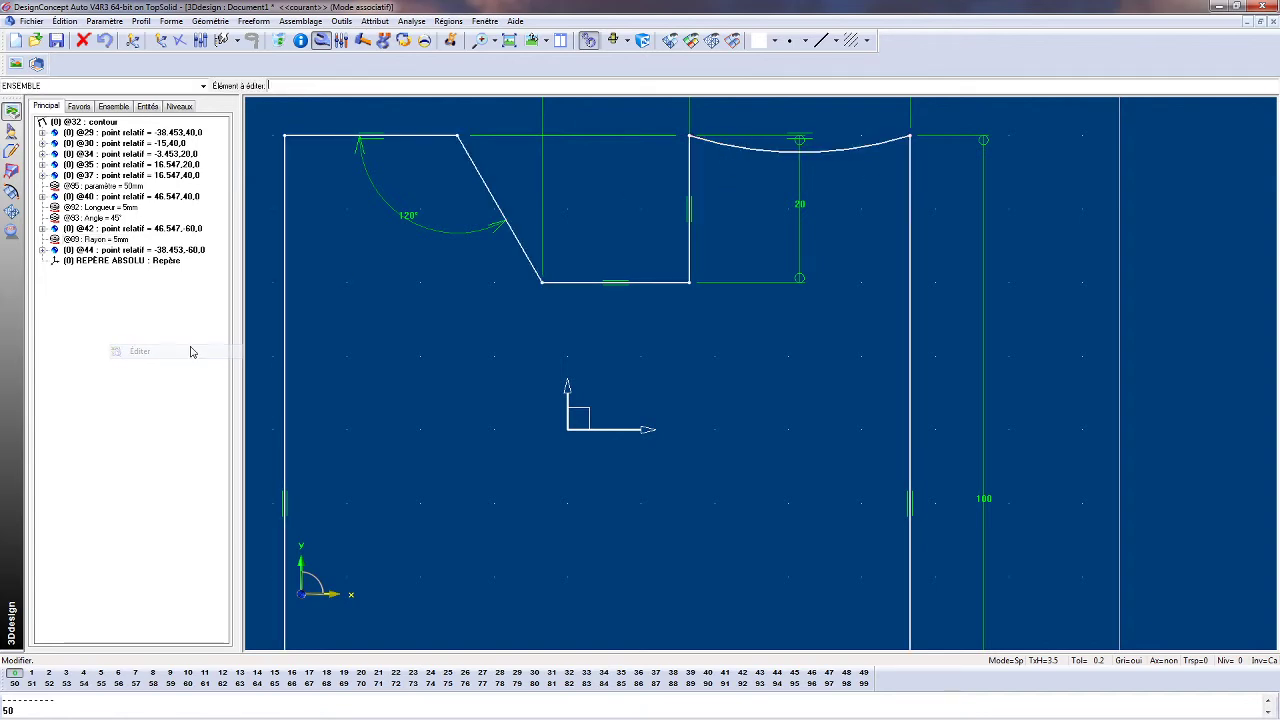
pyautogui.click(582, 293)
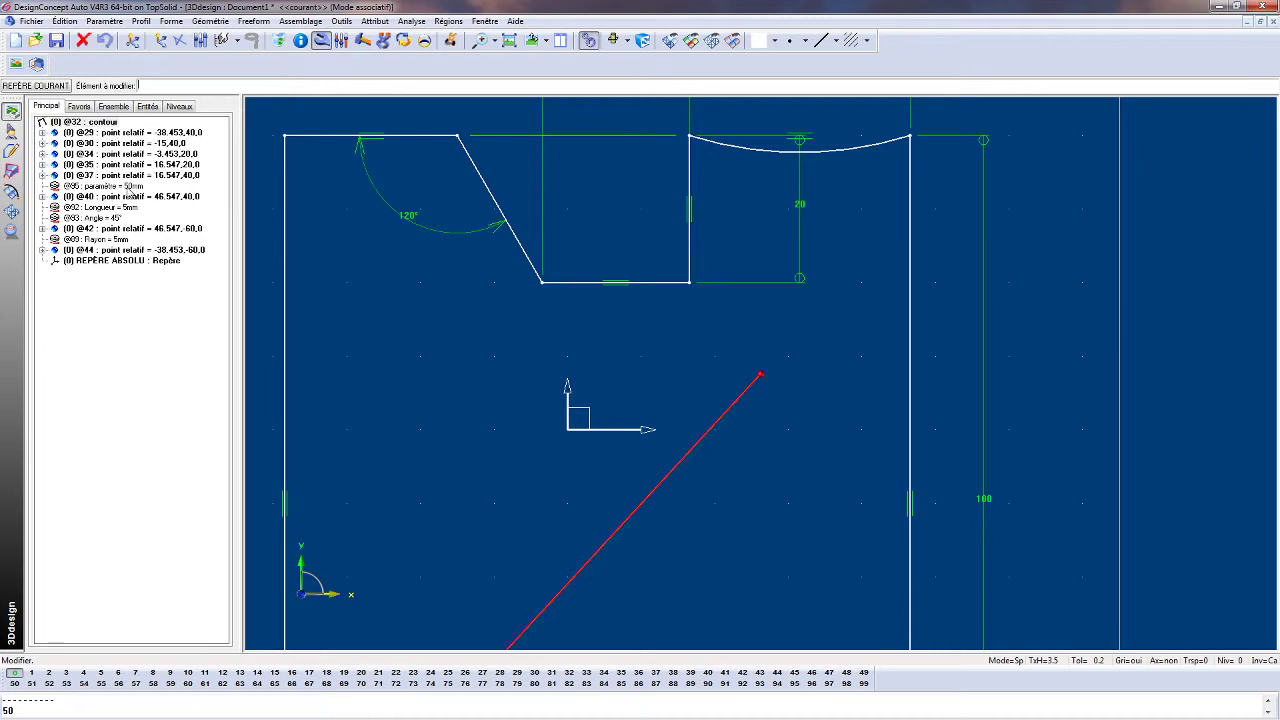
pyautogui.click(128, 186)
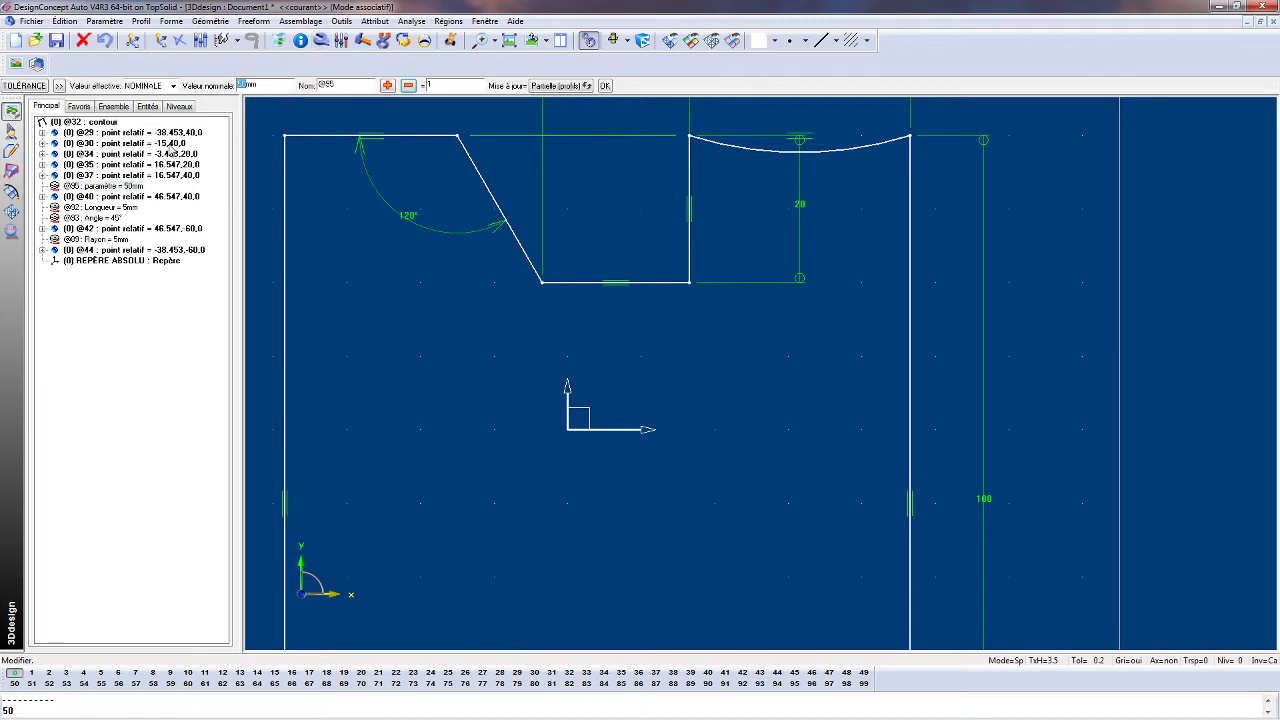
pyautogui.write('20')
pyautogui.press('Return')
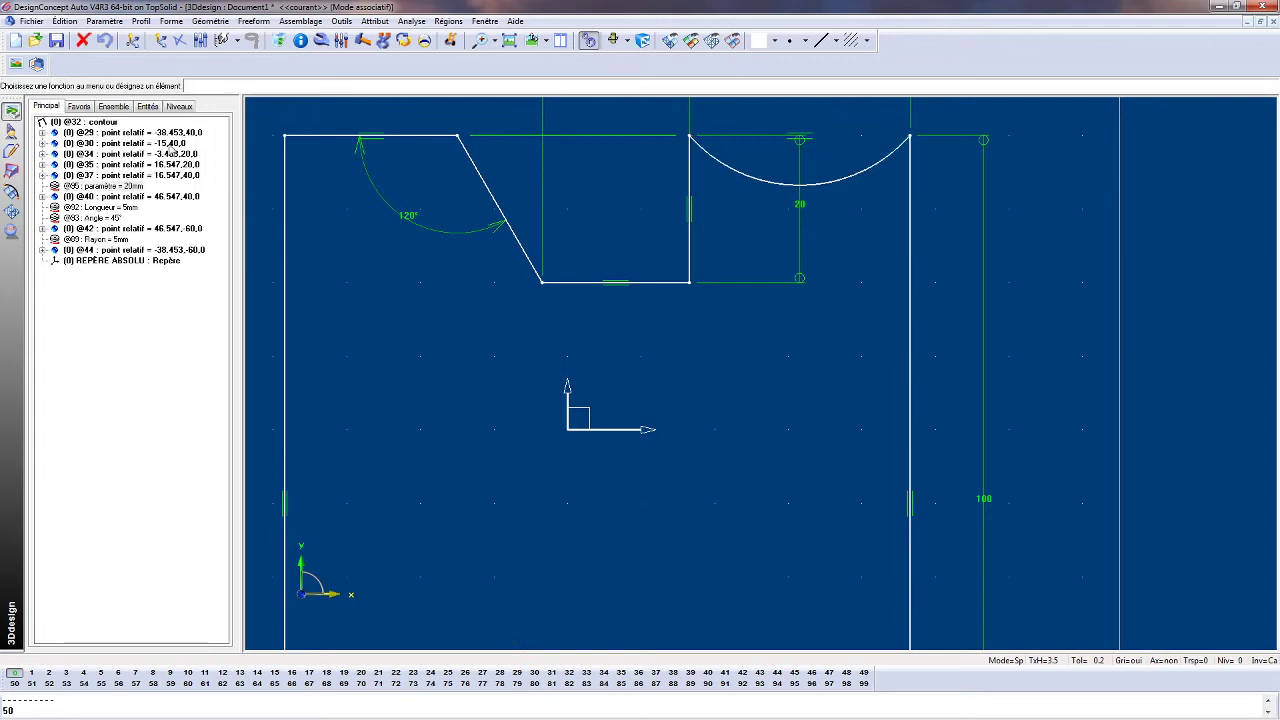
# Set the radius of the top edge arc back to 50 mm in the construction tree.
pyautogui.click(131, 187)
pyautogui.write('50mm')
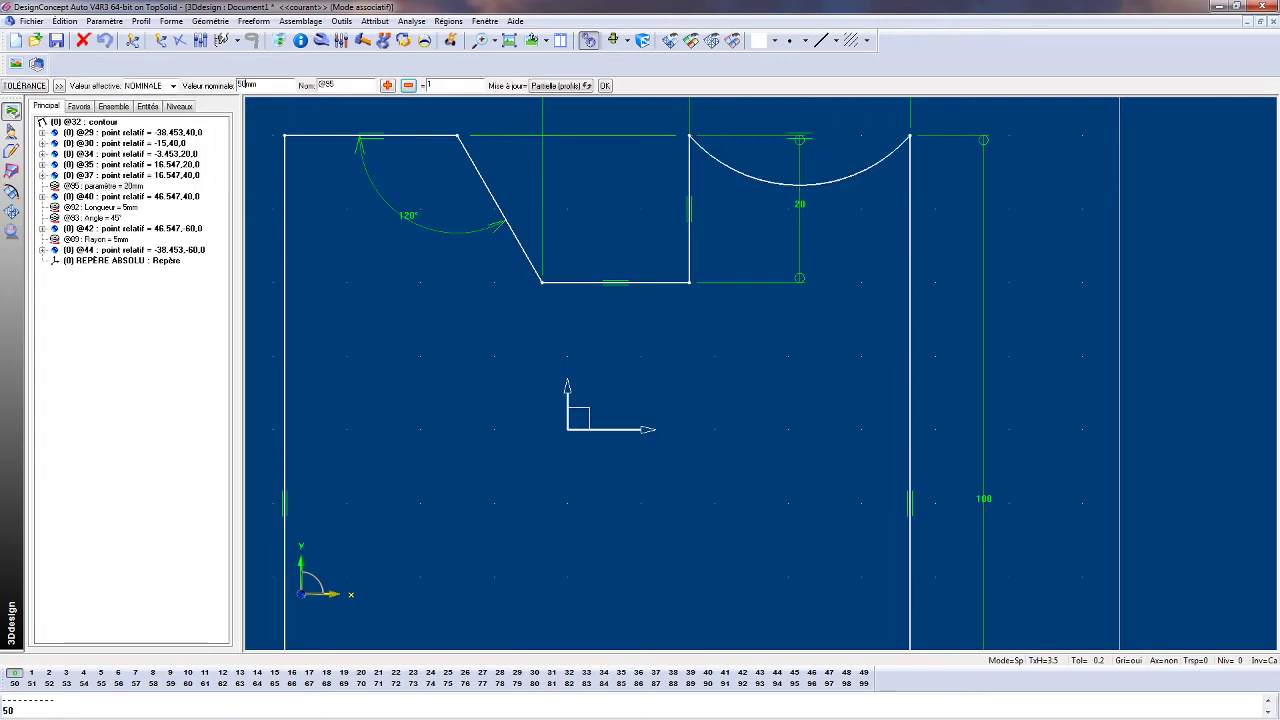
pyautogui.press('Return')
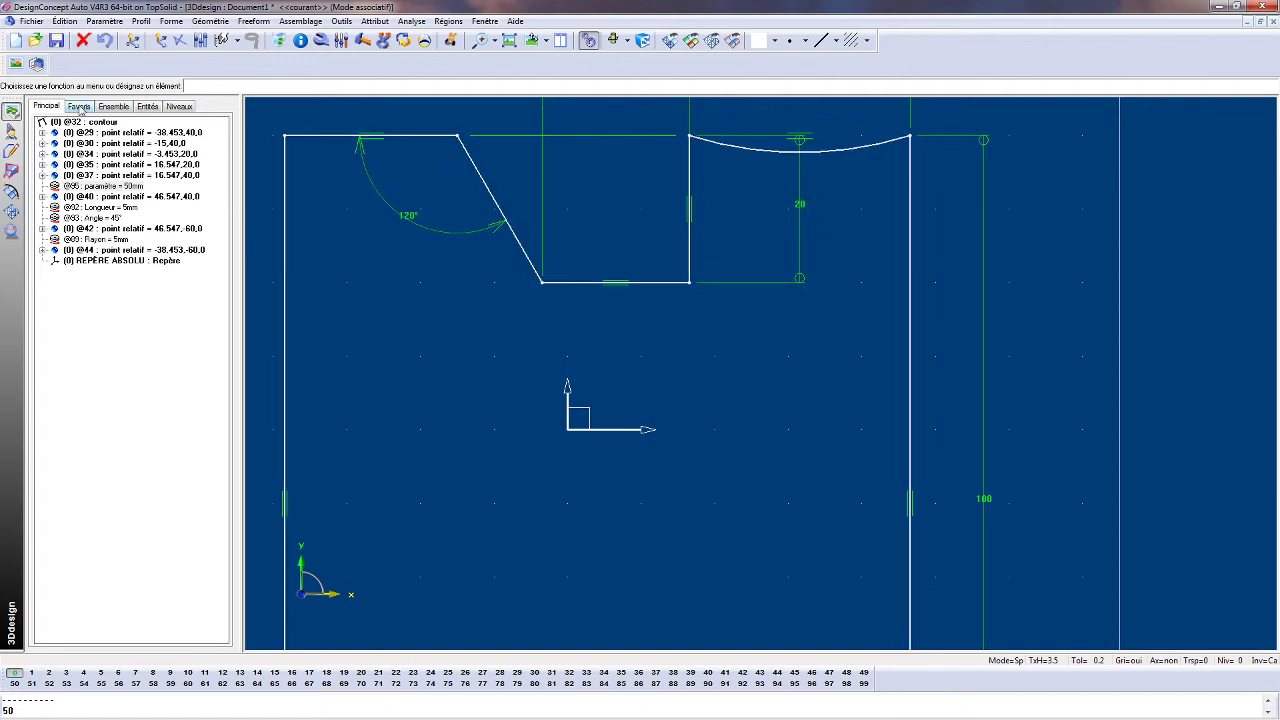
# Invert the direction of the top edge arc so that it bulges outward from the contour.
pyautogui.click(321, 42)
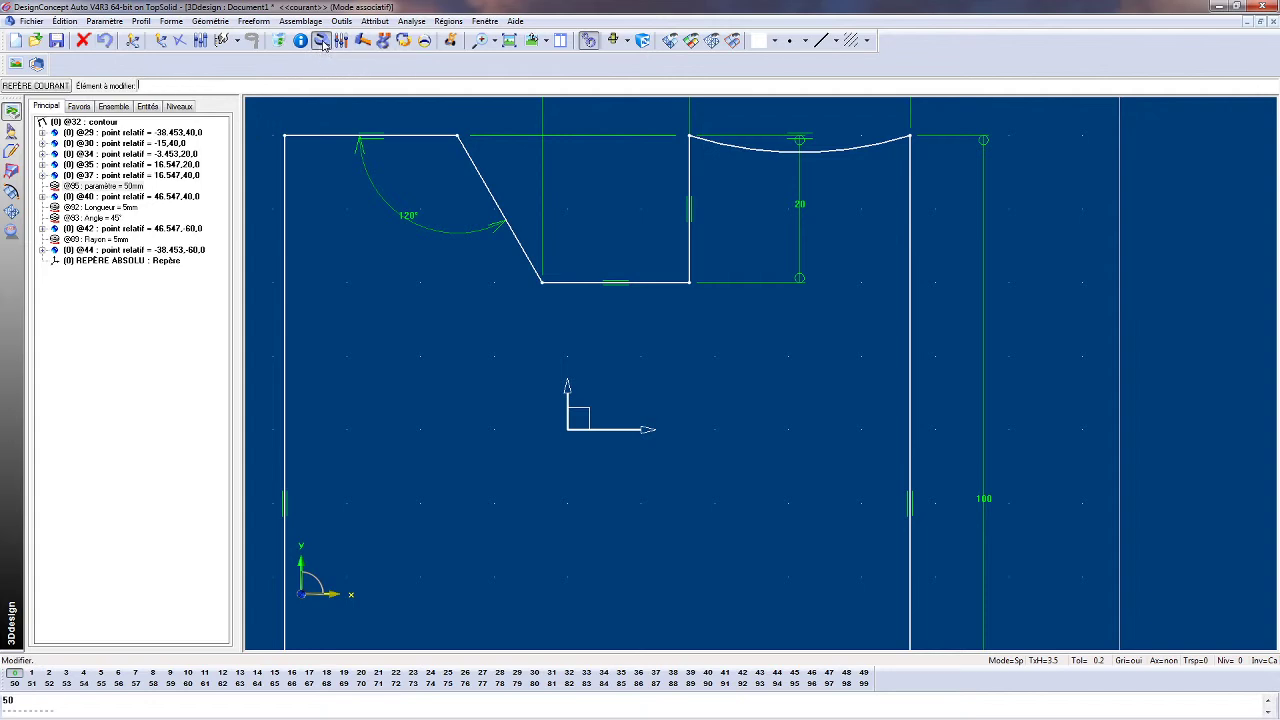
pyautogui.click(800, 150)
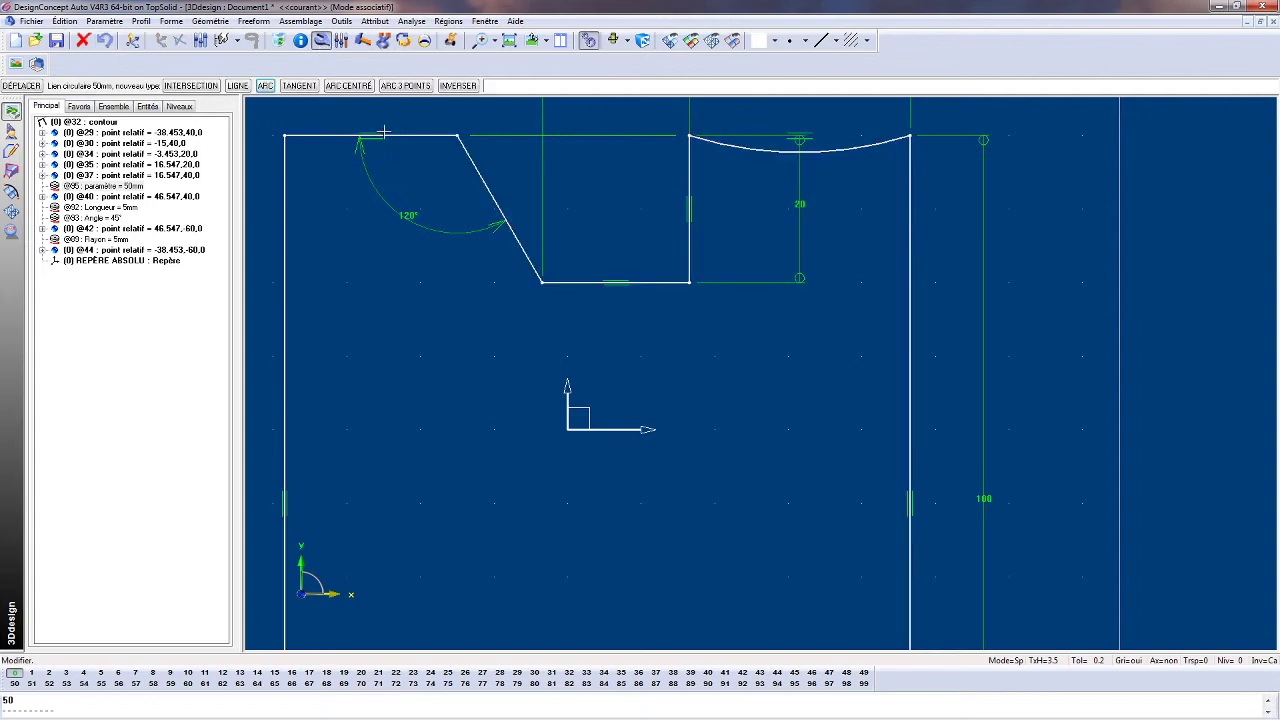
pyautogui.click(458, 86)
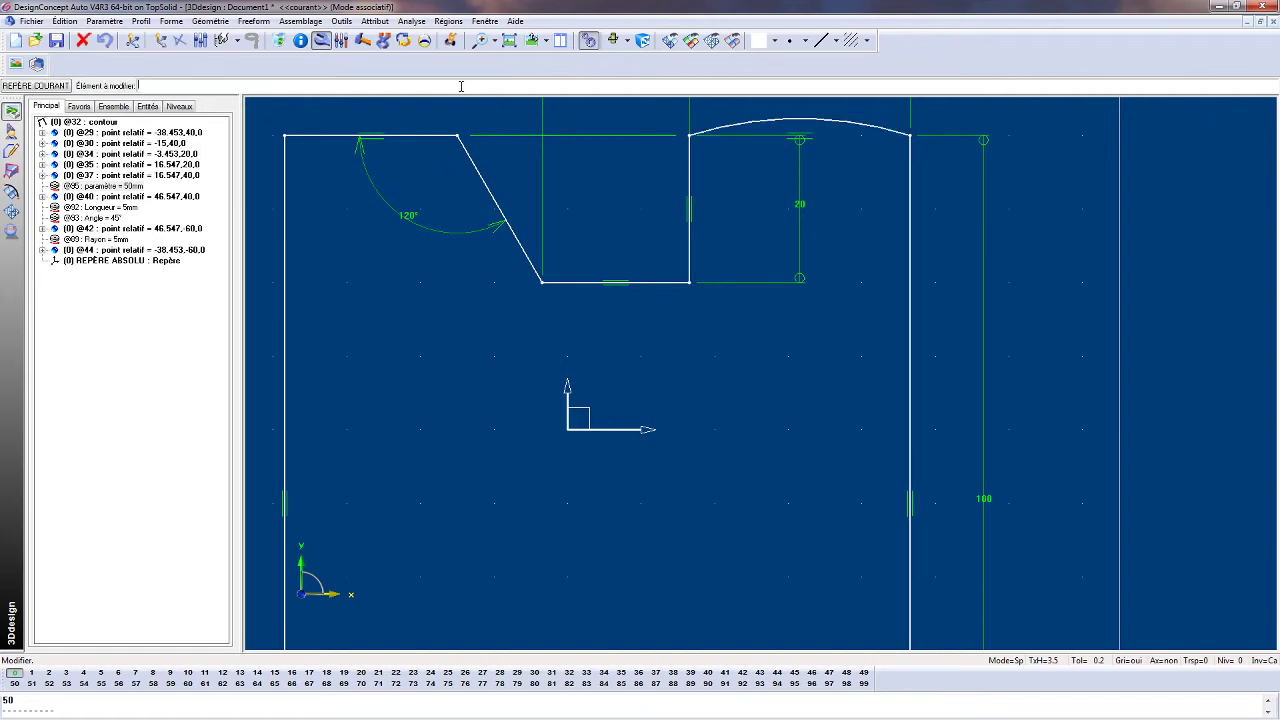
# Set the contour's overall width dimension along the lower edge to 80 mm.
pyautogui.scroll(1, 588, 316)
pyautogui.scroll(-2, 608, 304)
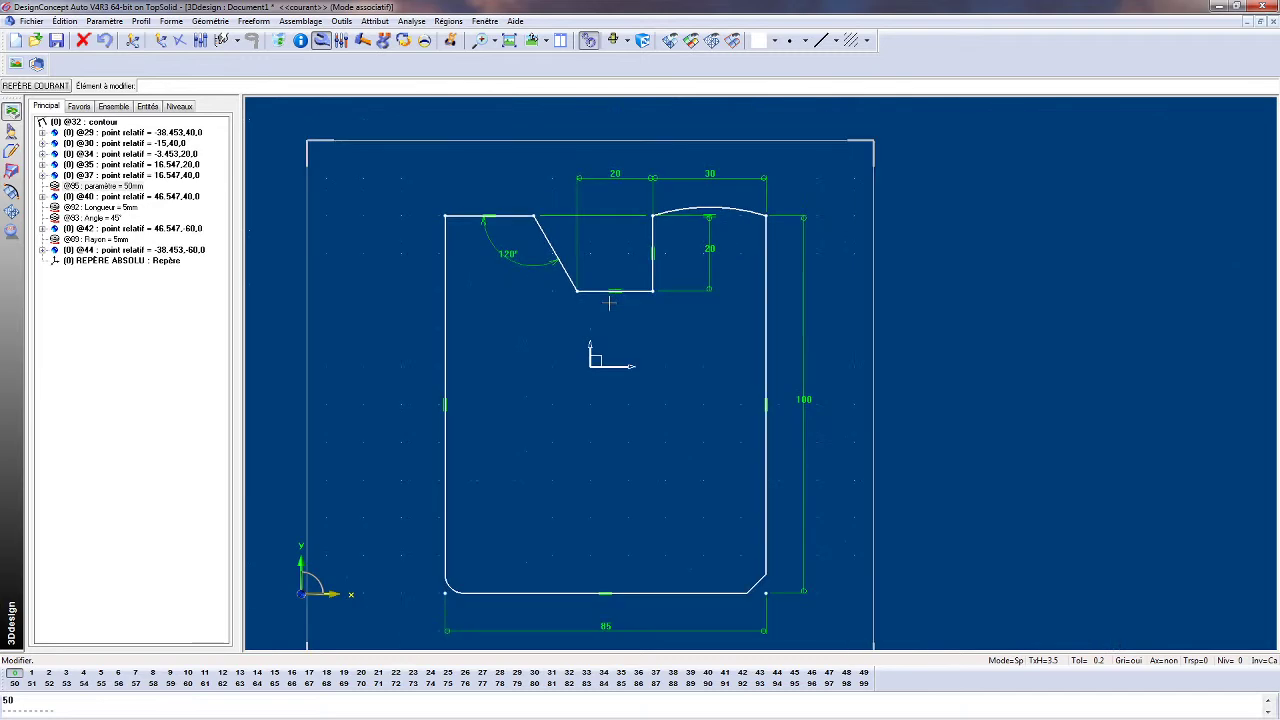
pyautogui.scroll(-1, 609, 302)
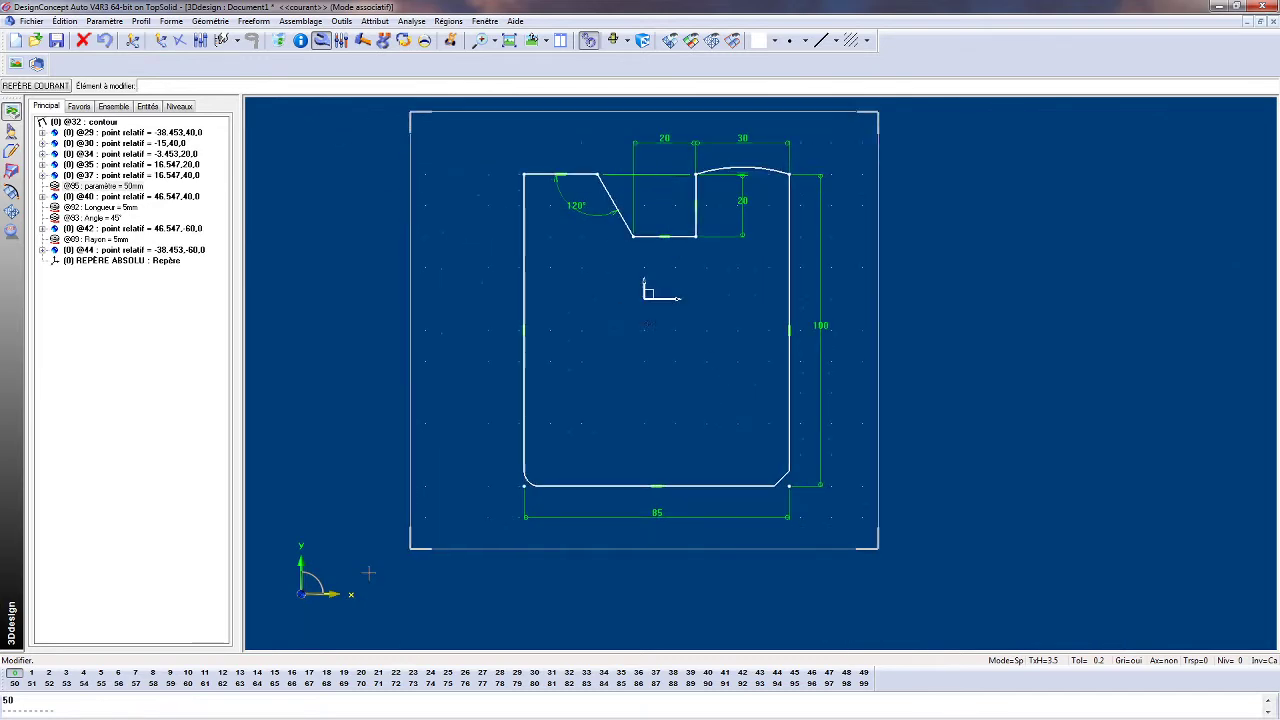
pyautogui.scroll(1, 361, 404)
pyautogui.scroll(-2, 361, 402)
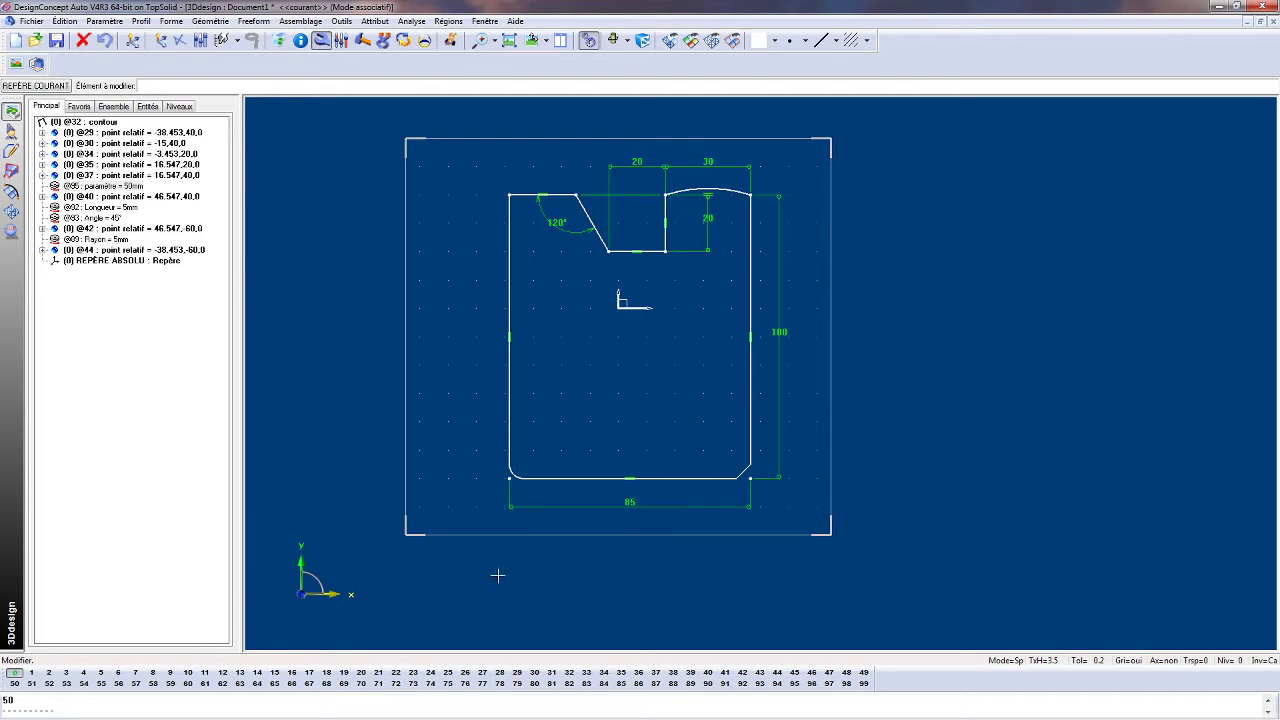
pyautogui.scroll(1, 492, 559)
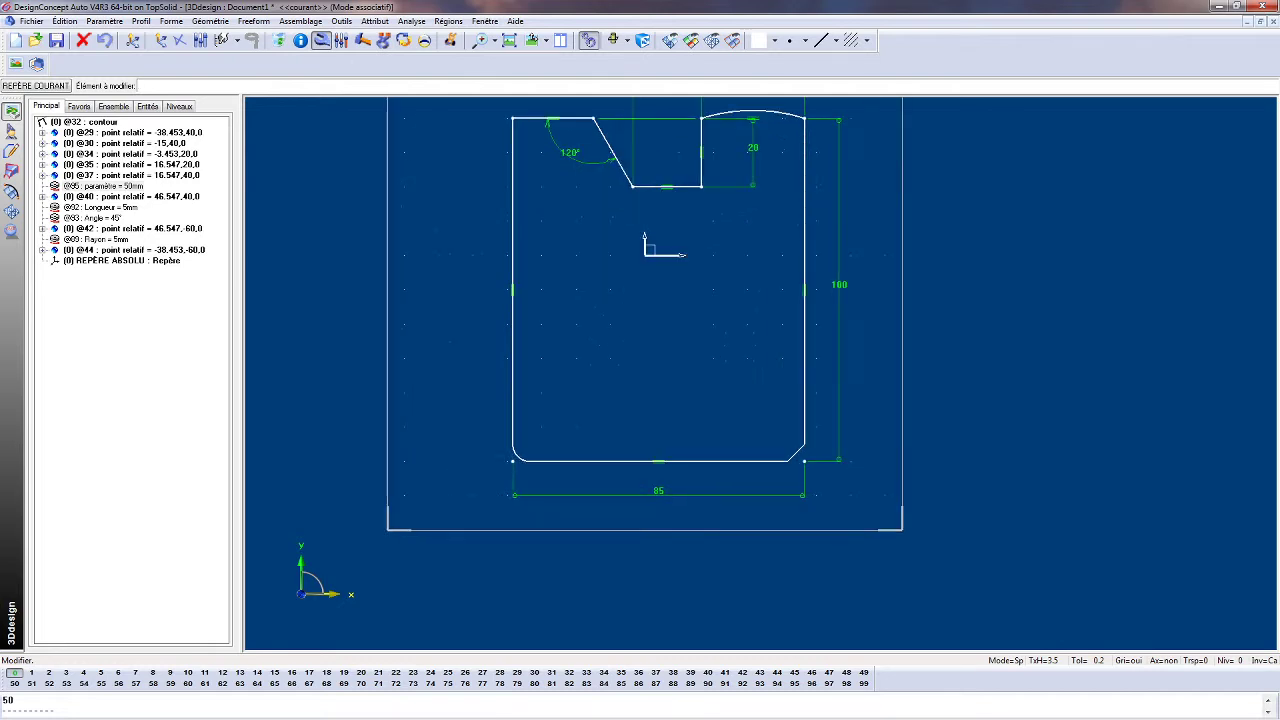
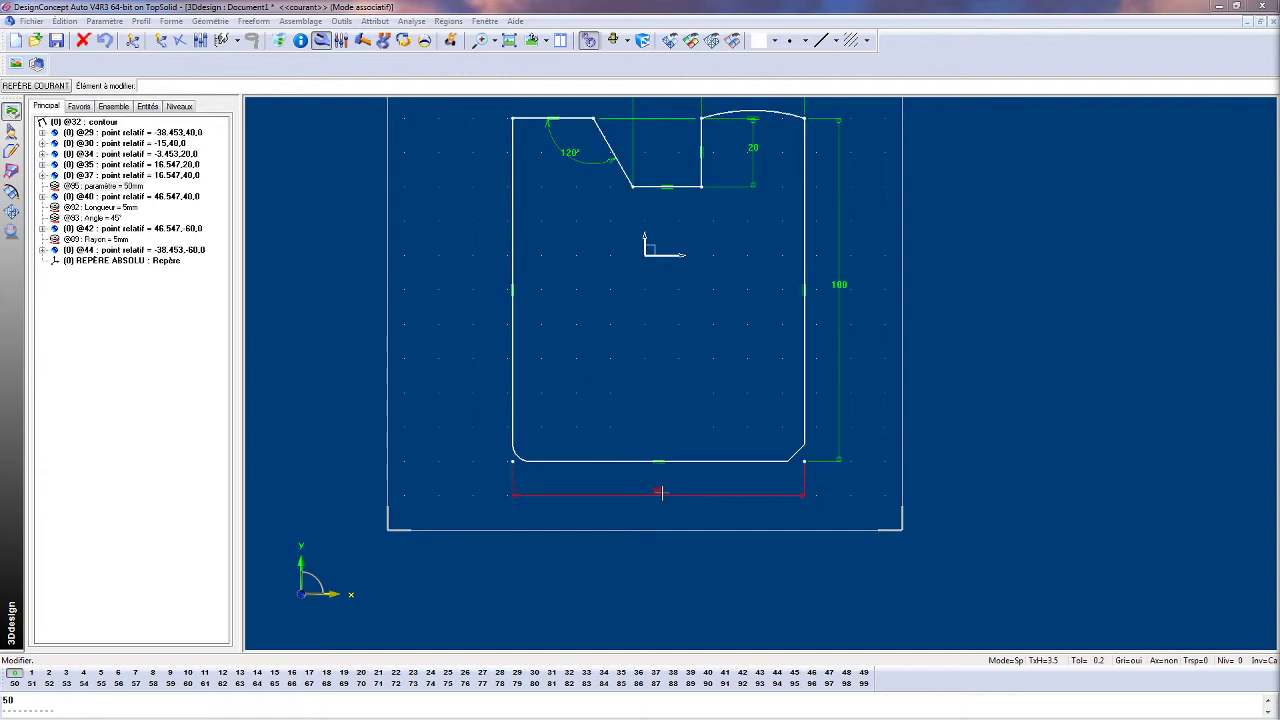
pyautogui.click(343, 42)
pyautogui.click(663, 489)
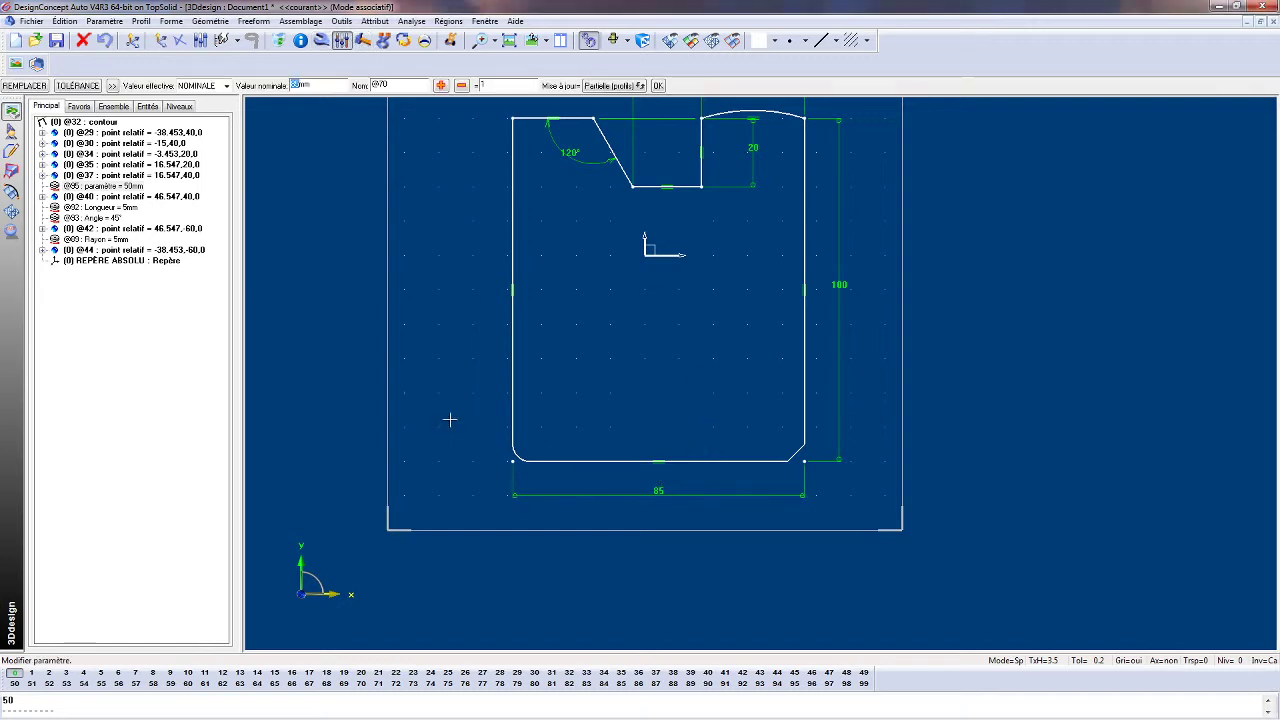
pyautogui.write('80')
pyautogui.press('Return')
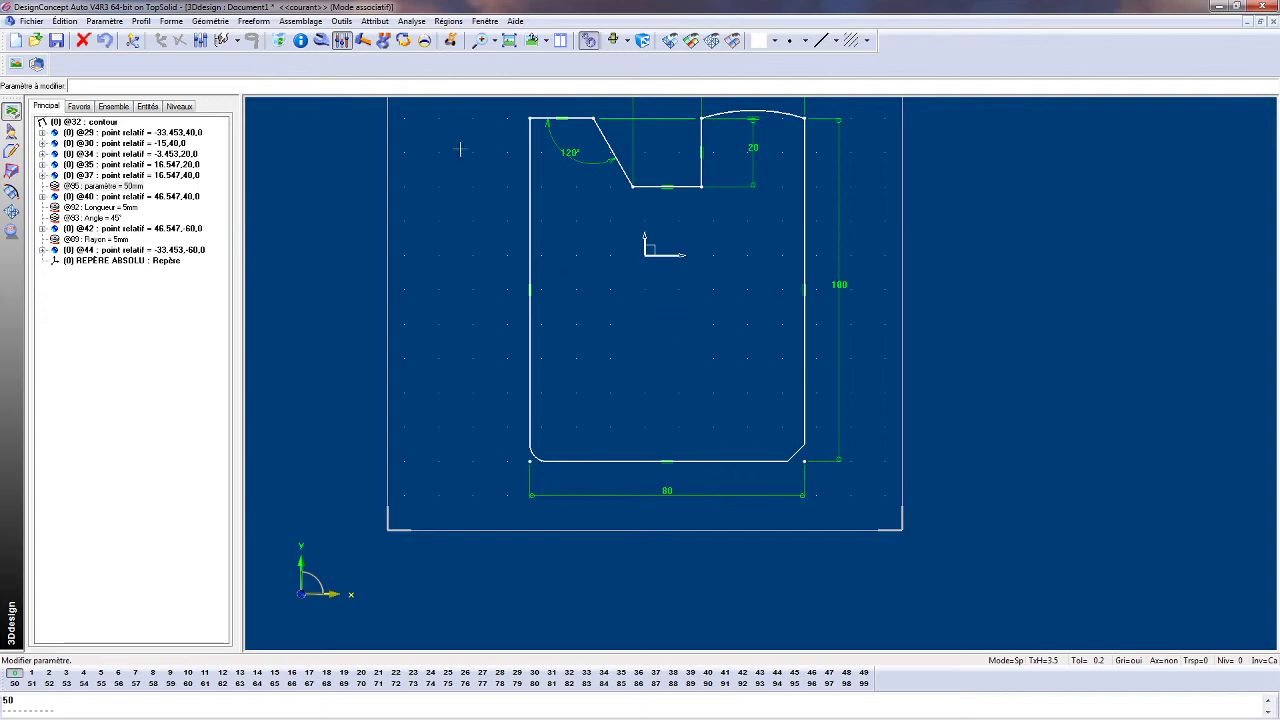
# Shift the value text of the contour's overall width dimension along its dimension line.
pyautogui.click(322, 45)
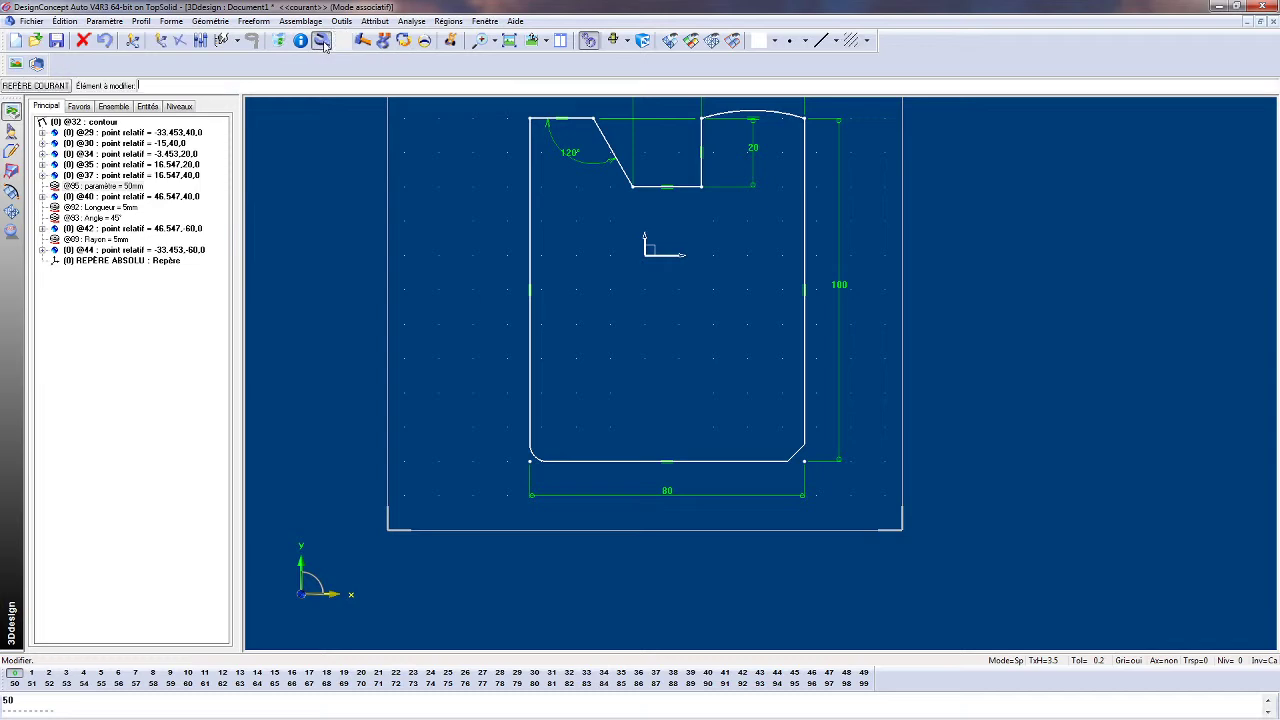
pyautogui.click(342, 41)
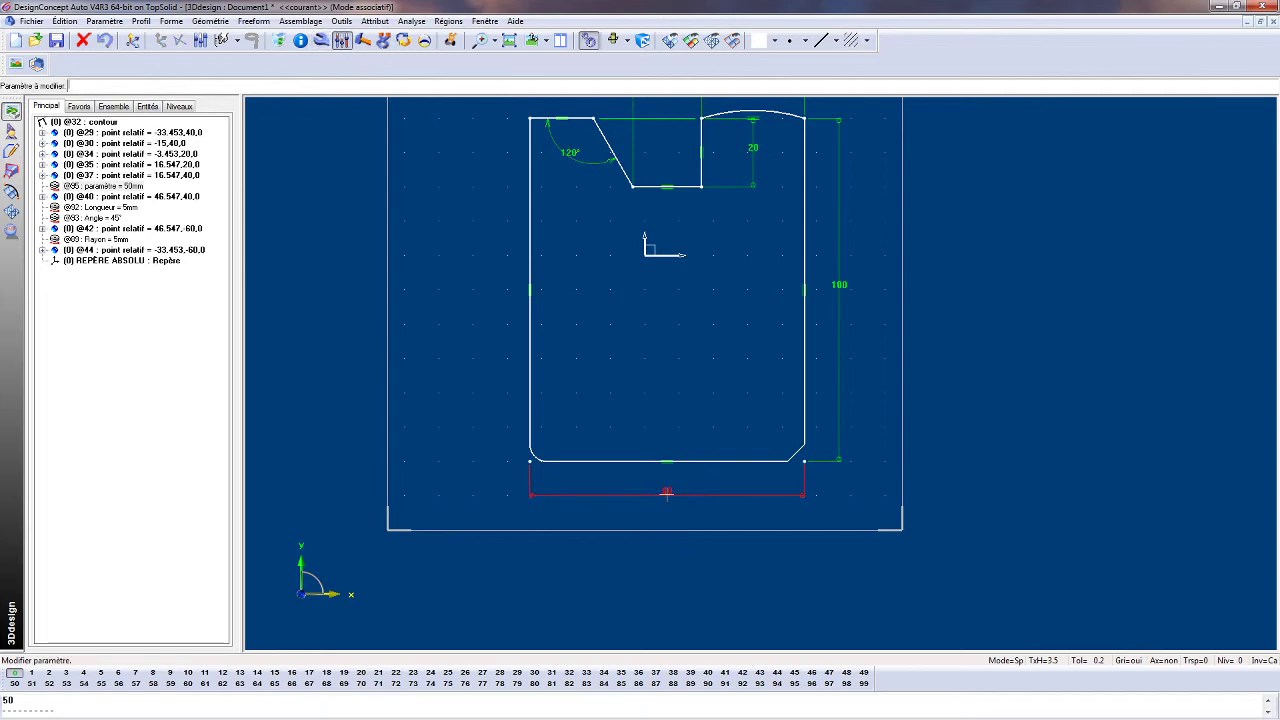
pyautogui.click(322, 41)
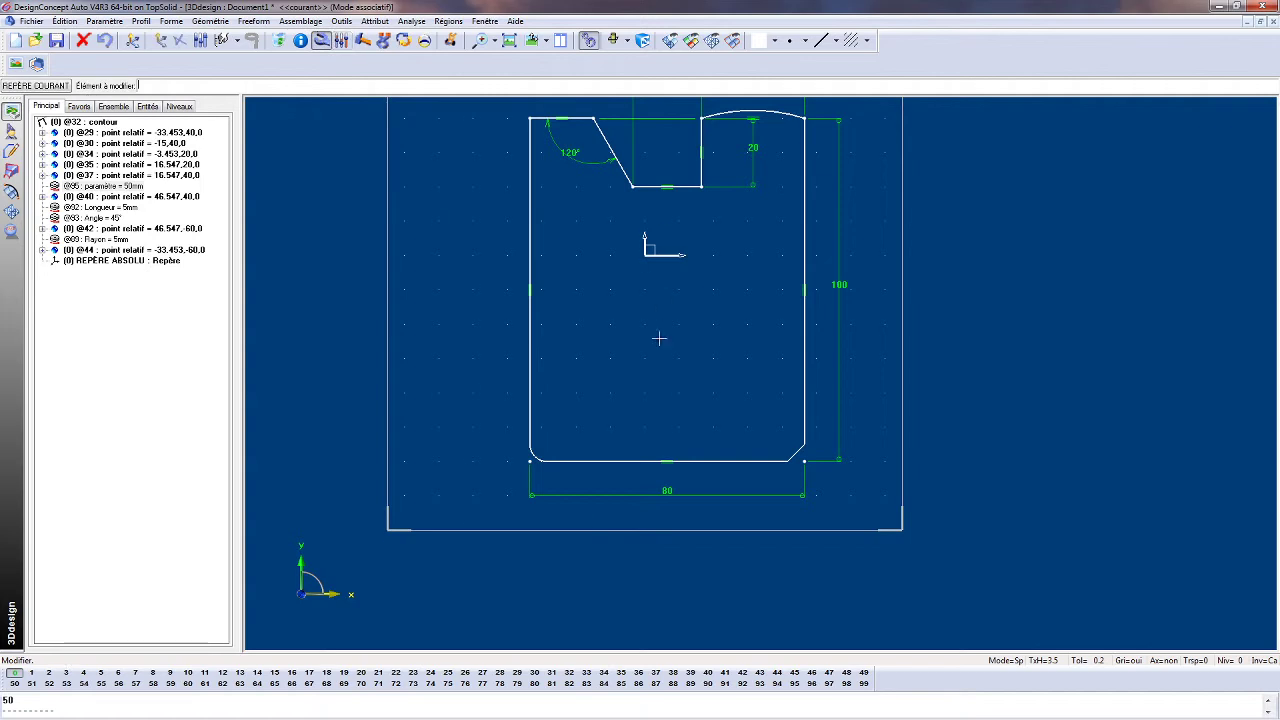
pyautogui.click(669, 490)
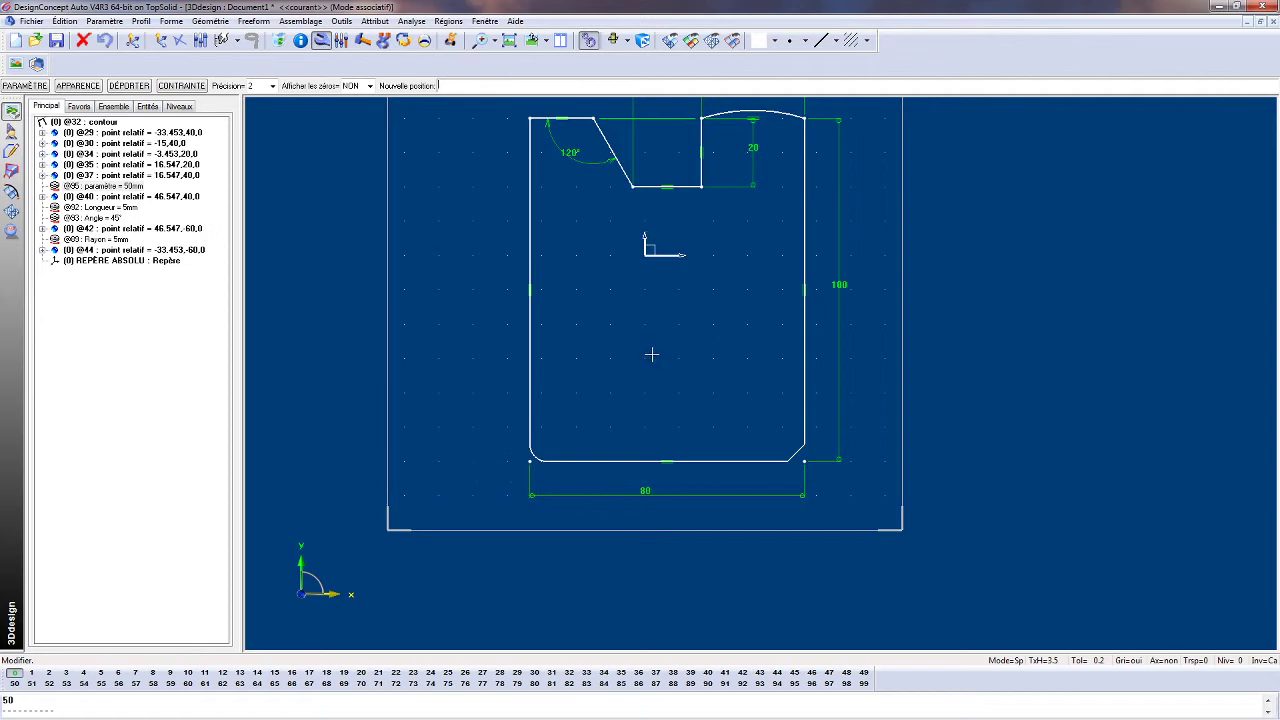
pyautogui.click(651, 354)
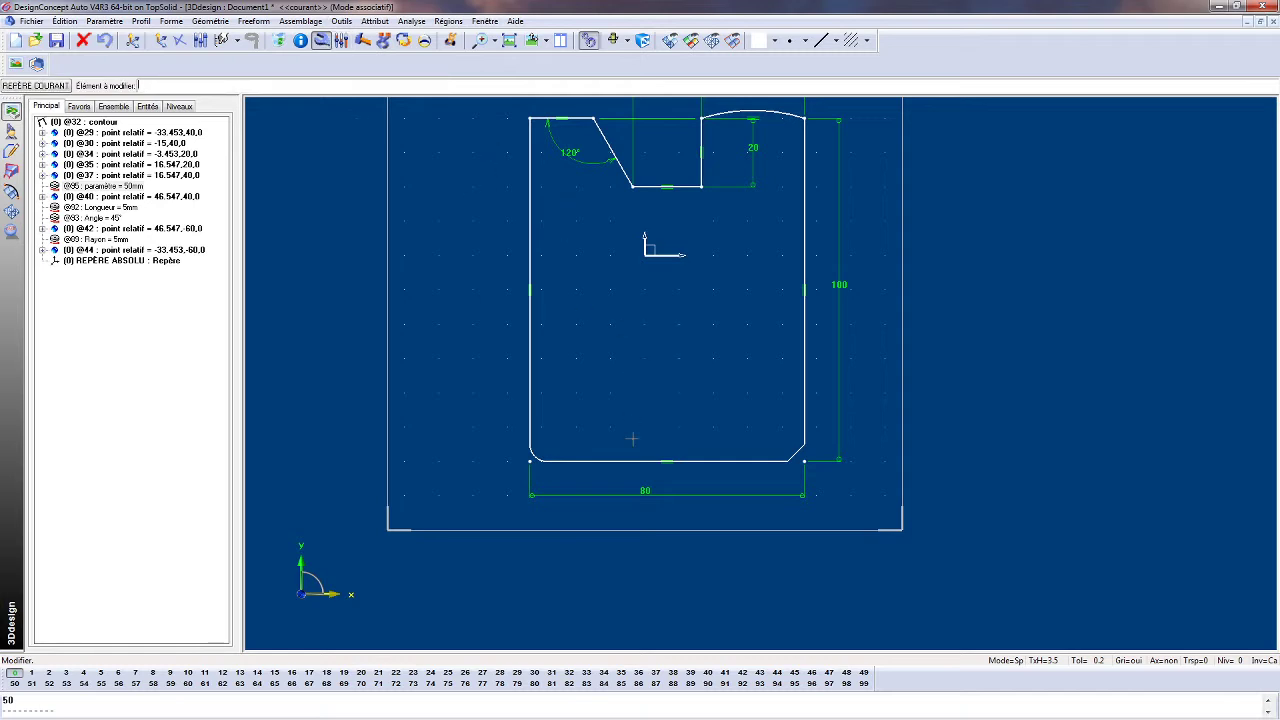
# Constrain the overall width dimension to be symmetric about the vertical axis of the coordinate system.
pyautogui.click(686, 496)
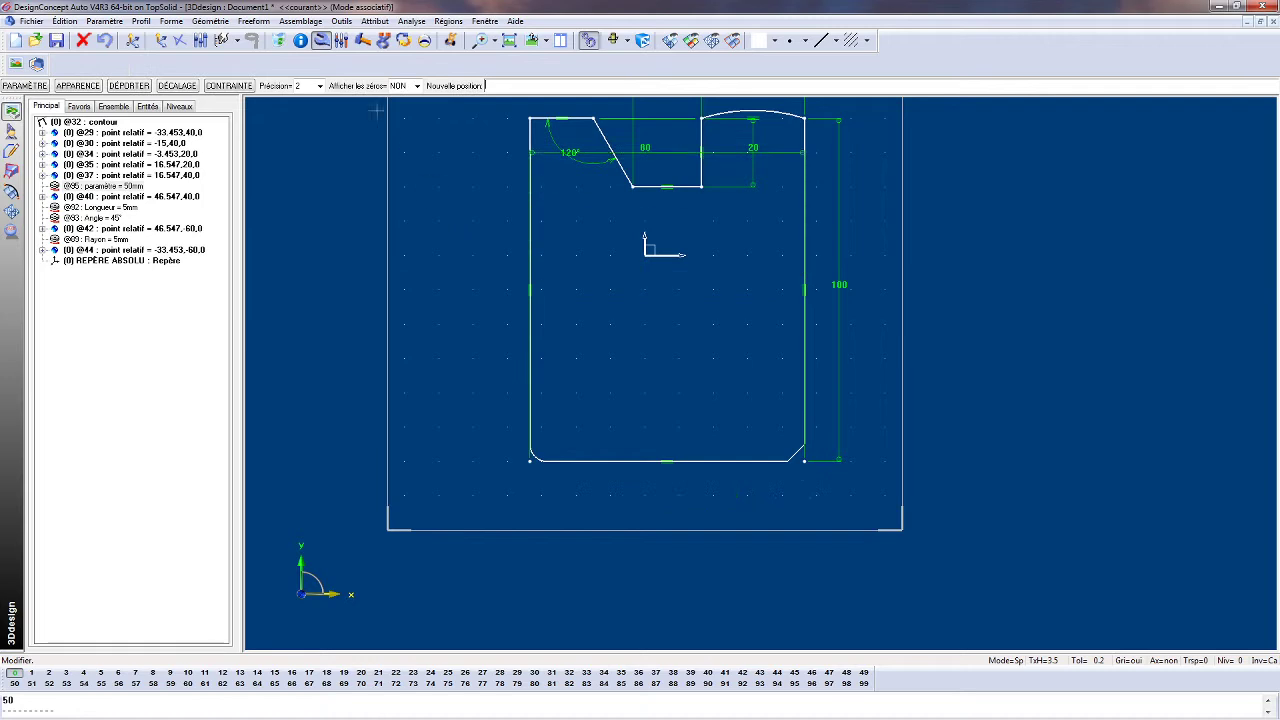
pyautogui.click(88, 41)
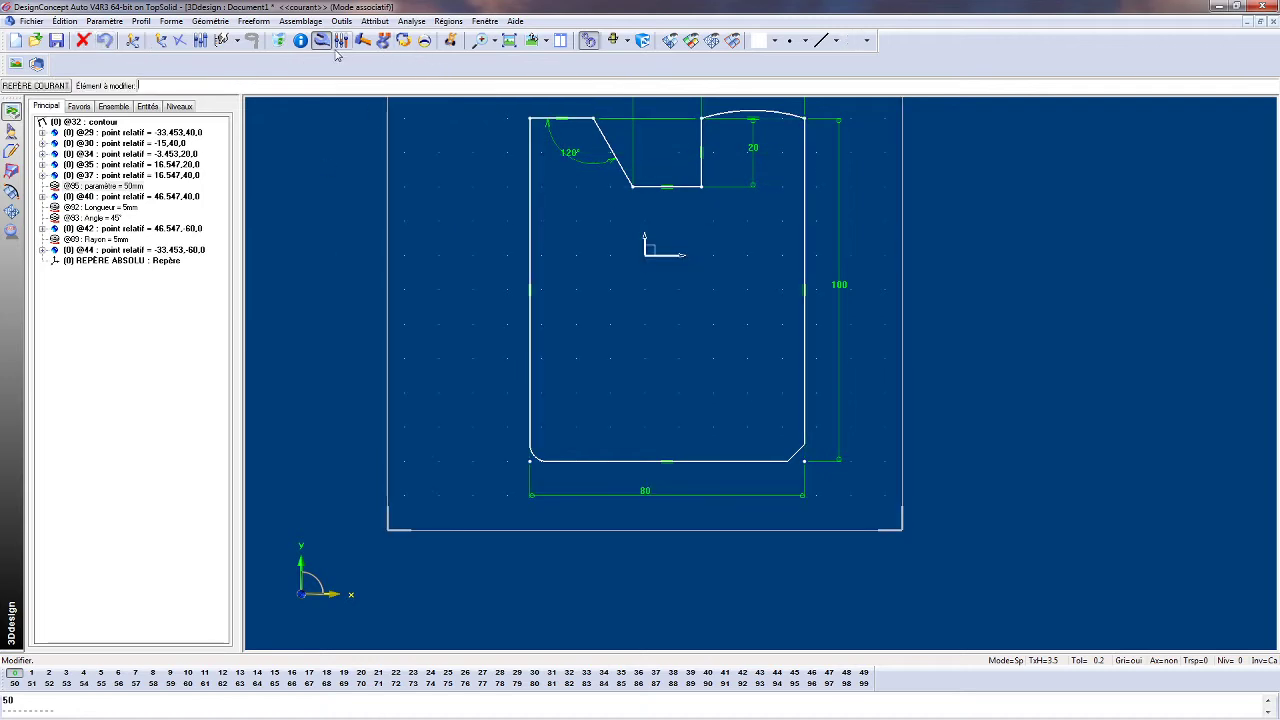
pyautogui.click(747, 496)
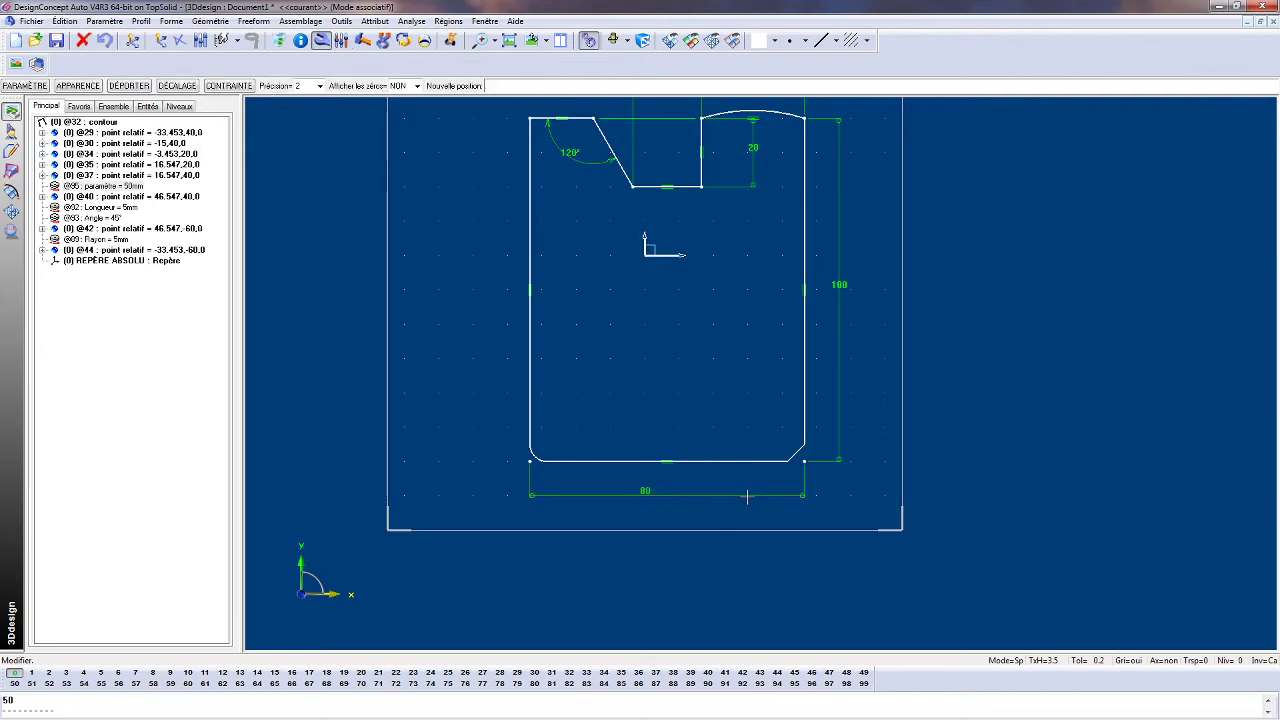
pyautogui.click(243, 112)
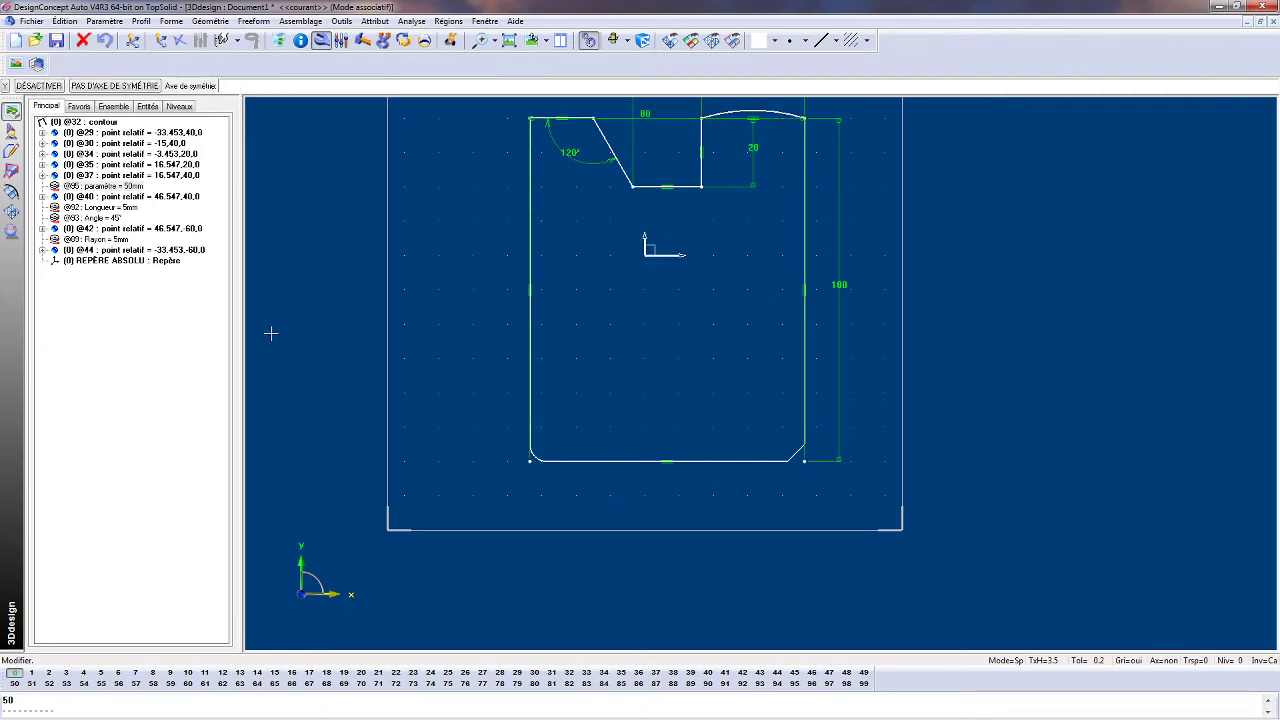
pyautogui.click(568, 488)
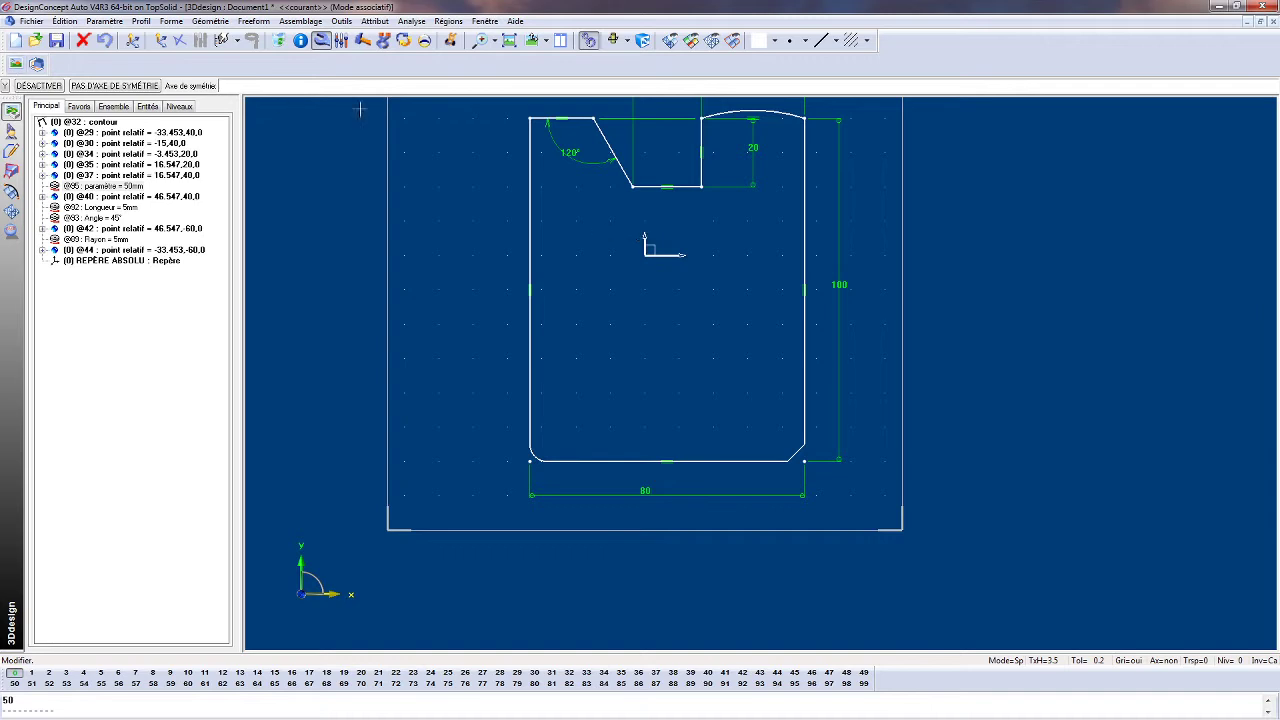
pyautogui.click(645, 244)
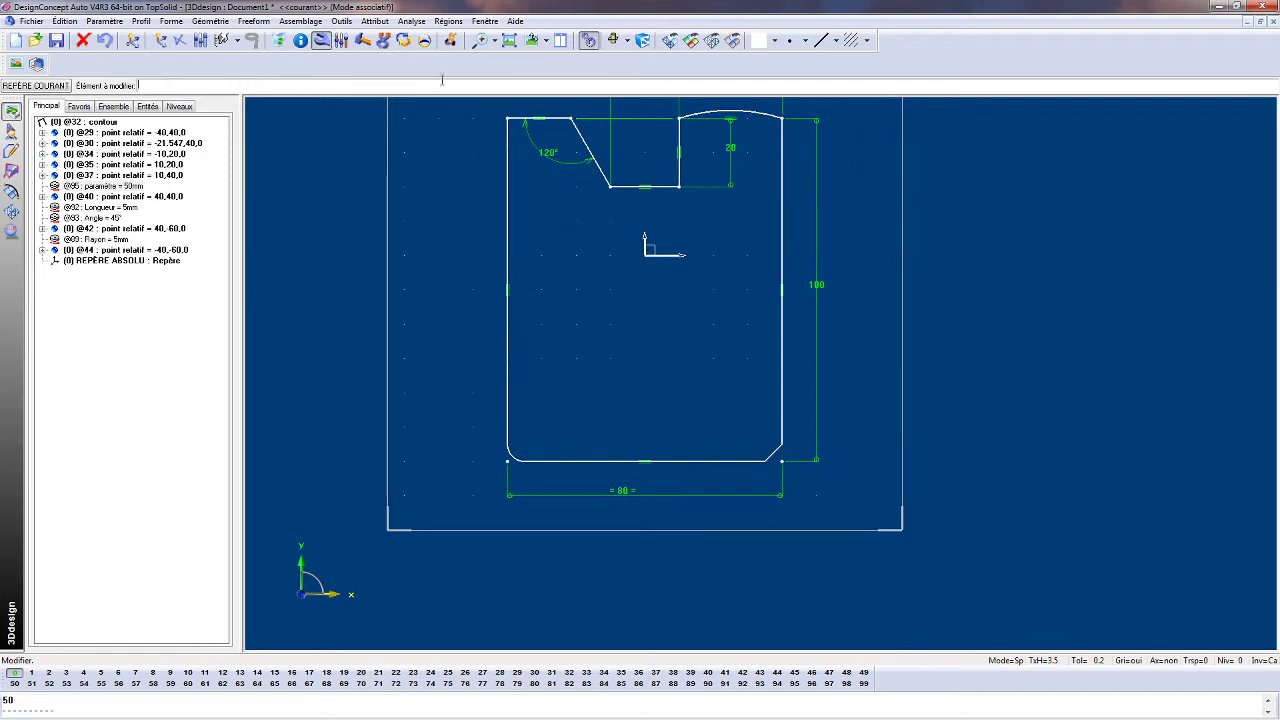
# Move the value text of the symmetric width dimension to the middle of its dimension line.
pyautogui.click(451, 40)
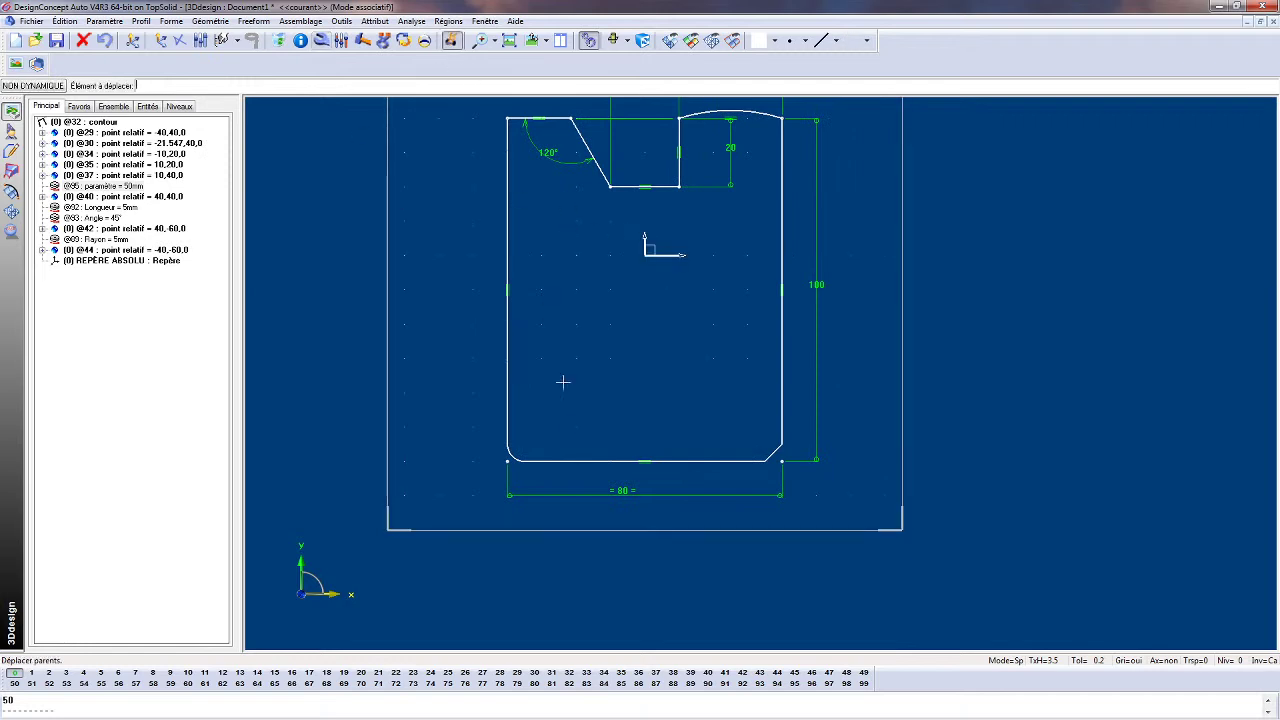
pyautogui.click(622, 491)
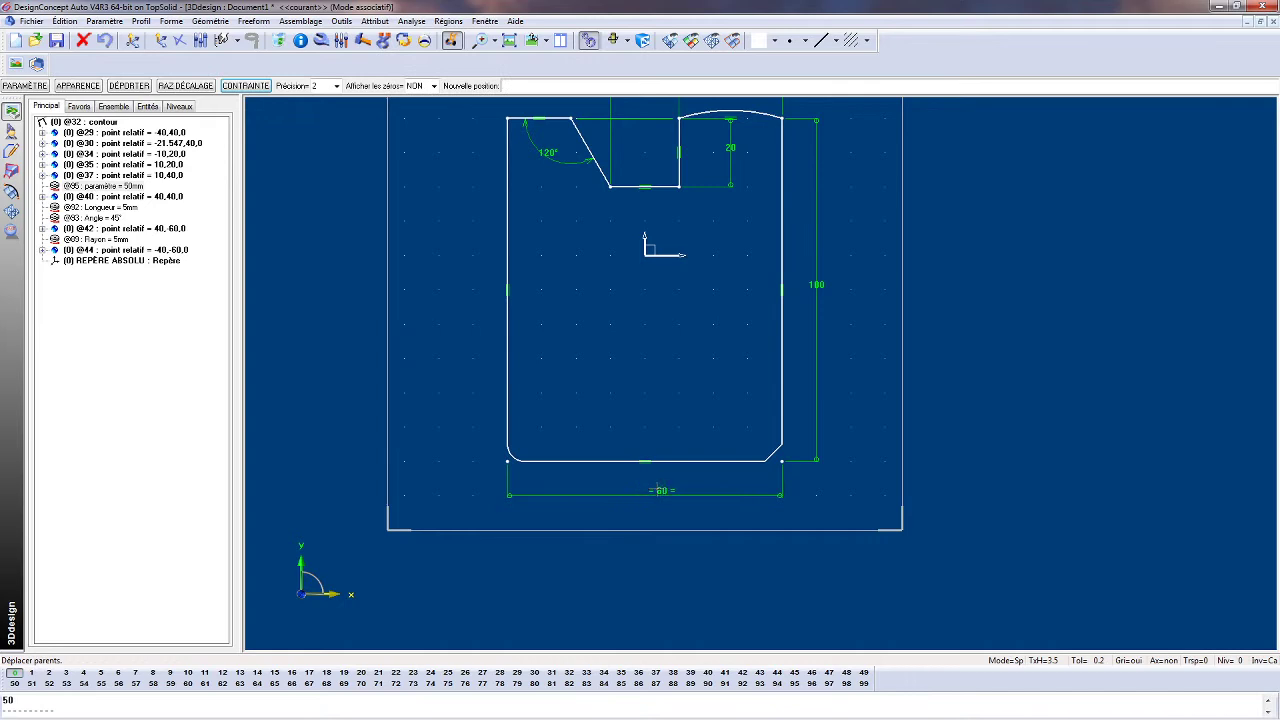
pyautogui.click(656, 490)
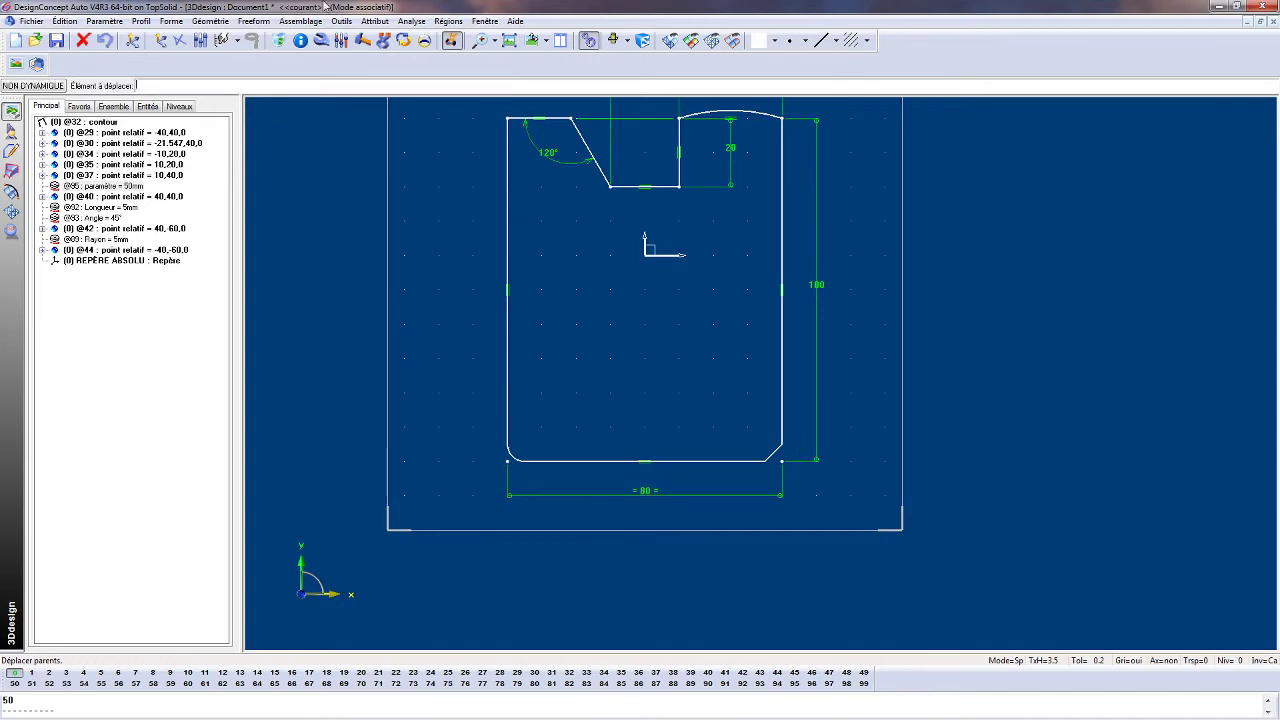
# Set the contour's symmetric overall width to 100 mm.
pyautogui.click(342, 40)
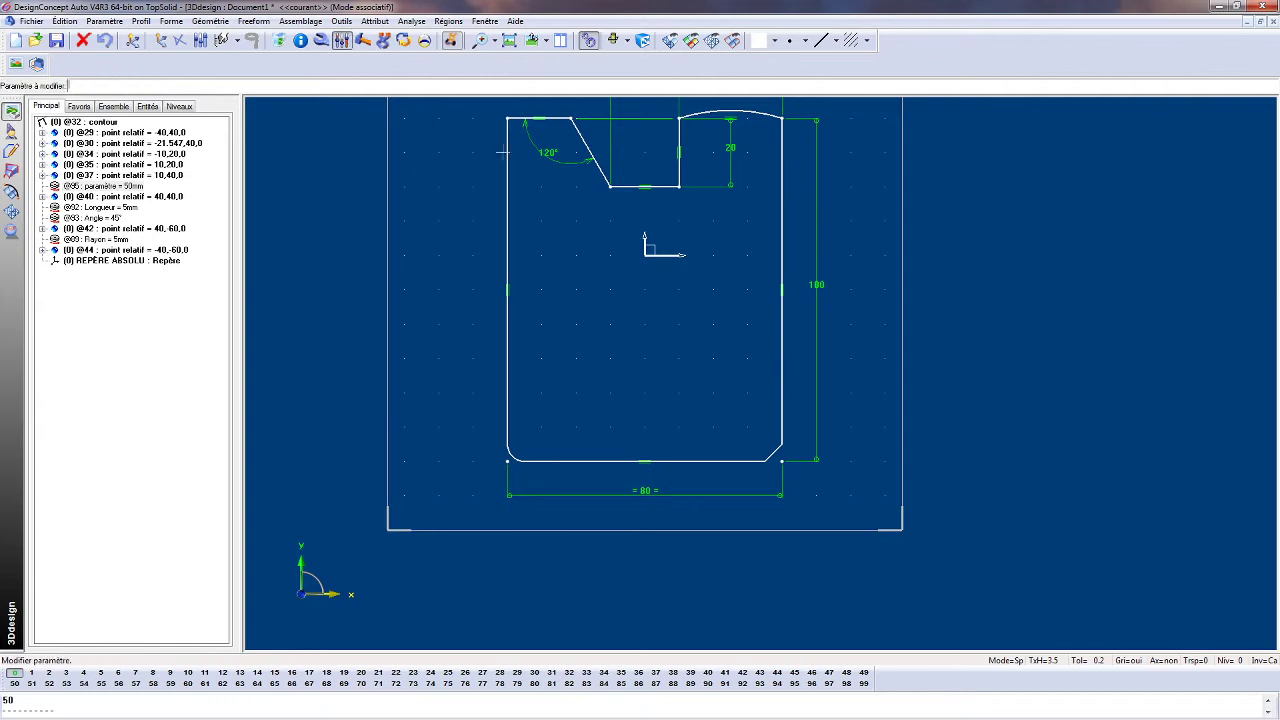
pyautogui.click(642, 494)
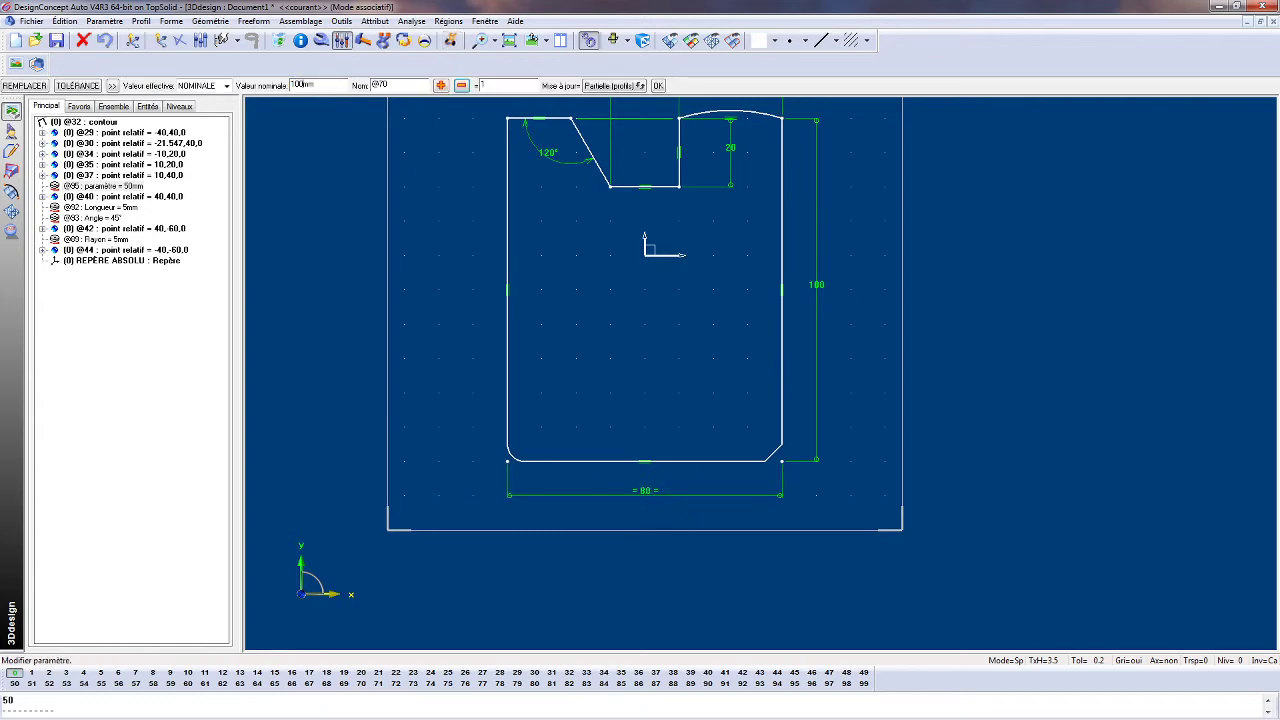
pyautogui.press('Return')
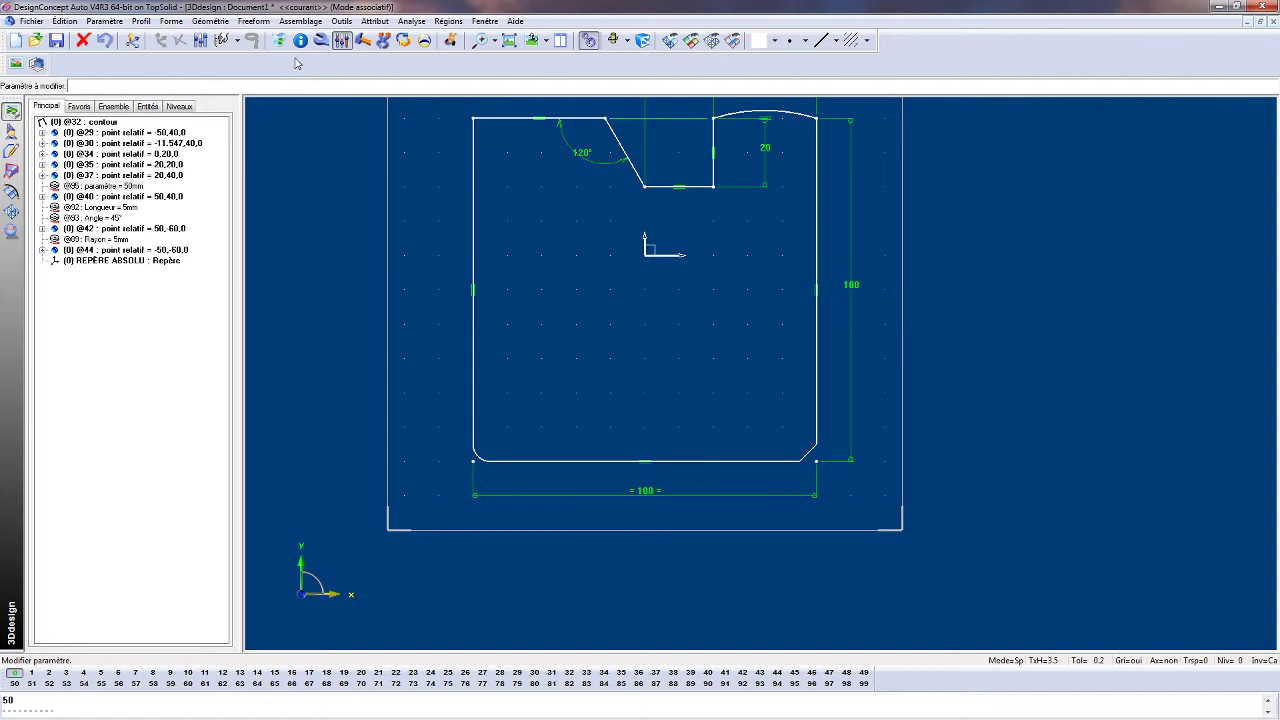
pyautogui.click(321, 42)
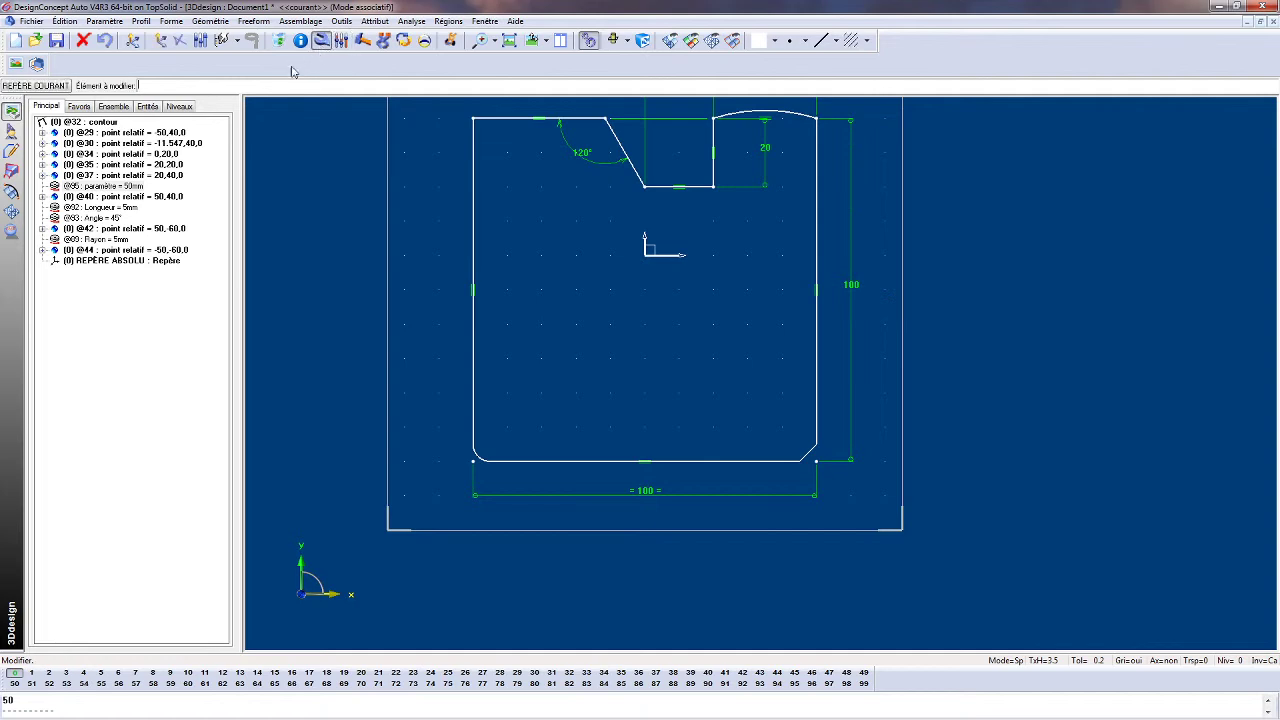
# Constrain the contour's overall height dimension to be symmetric about the horizontal axis of the coordinate system.
pyautogui.click(838, 283)
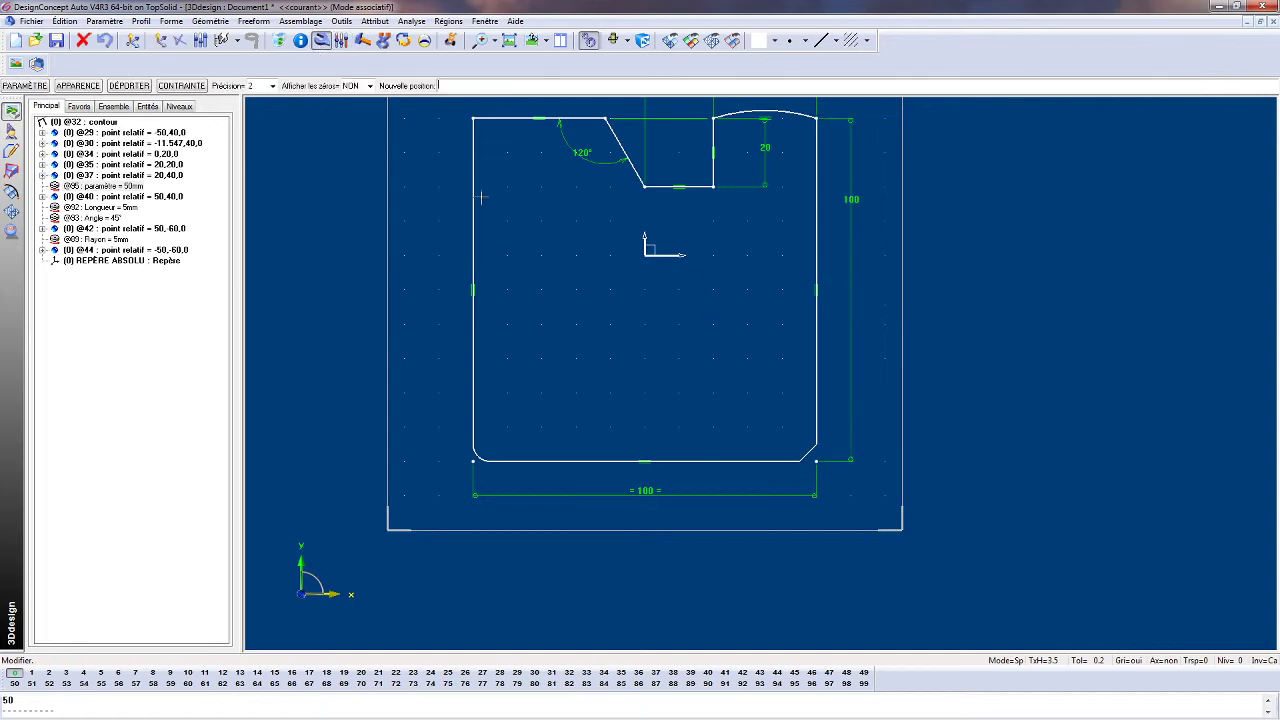
pyautogui.click(184, 86)
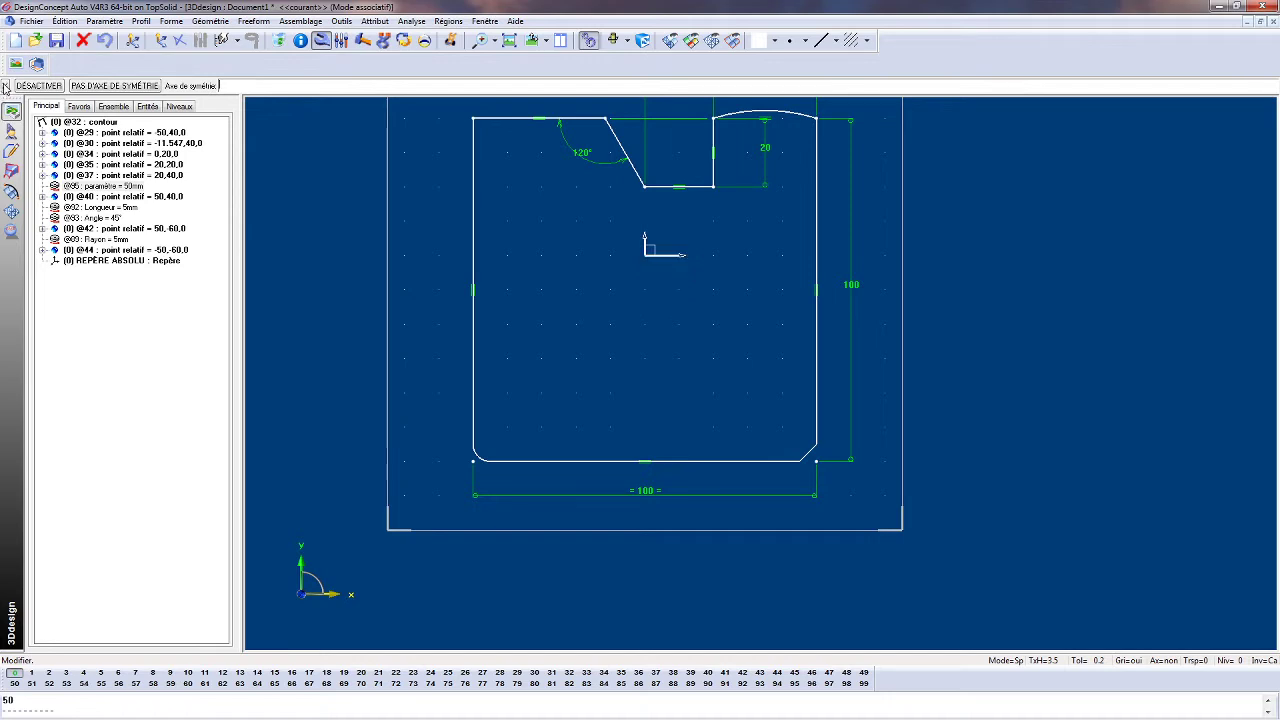
pyautogui.click(5, 87)
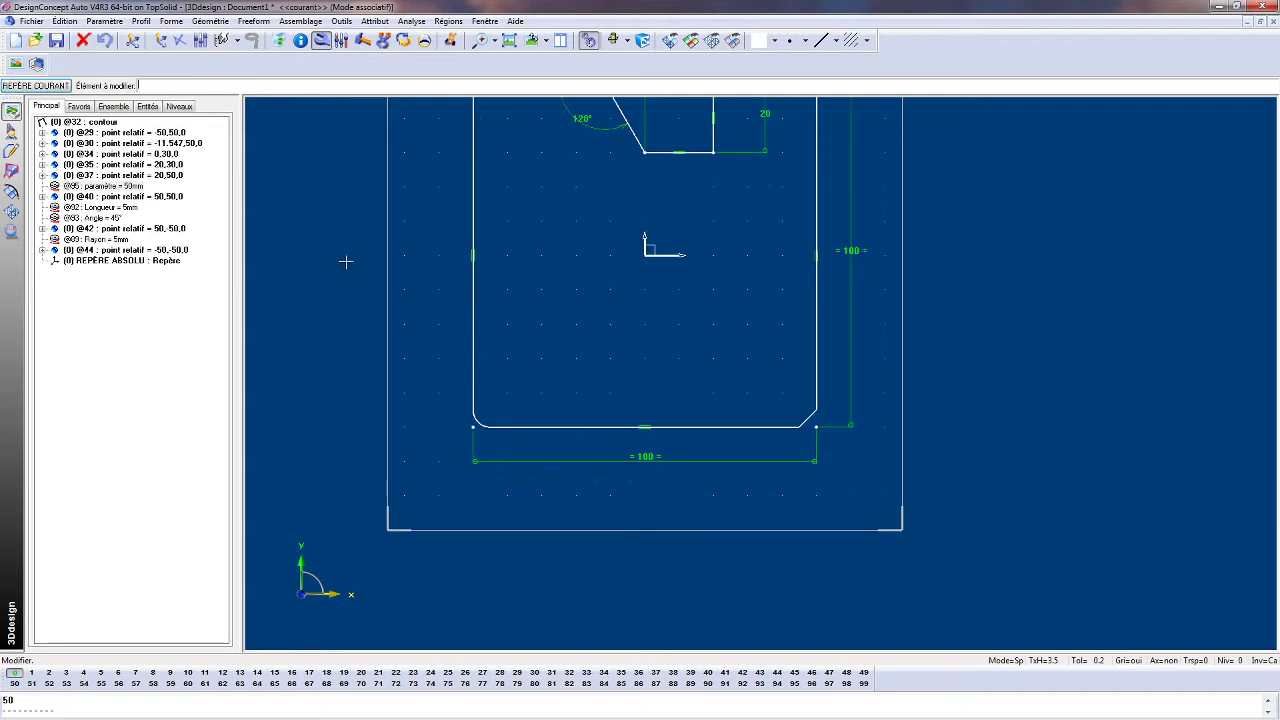
# Set the contour's symmetric overall height to 200 mm.
pyautogui.scroll(1, 308, 174)
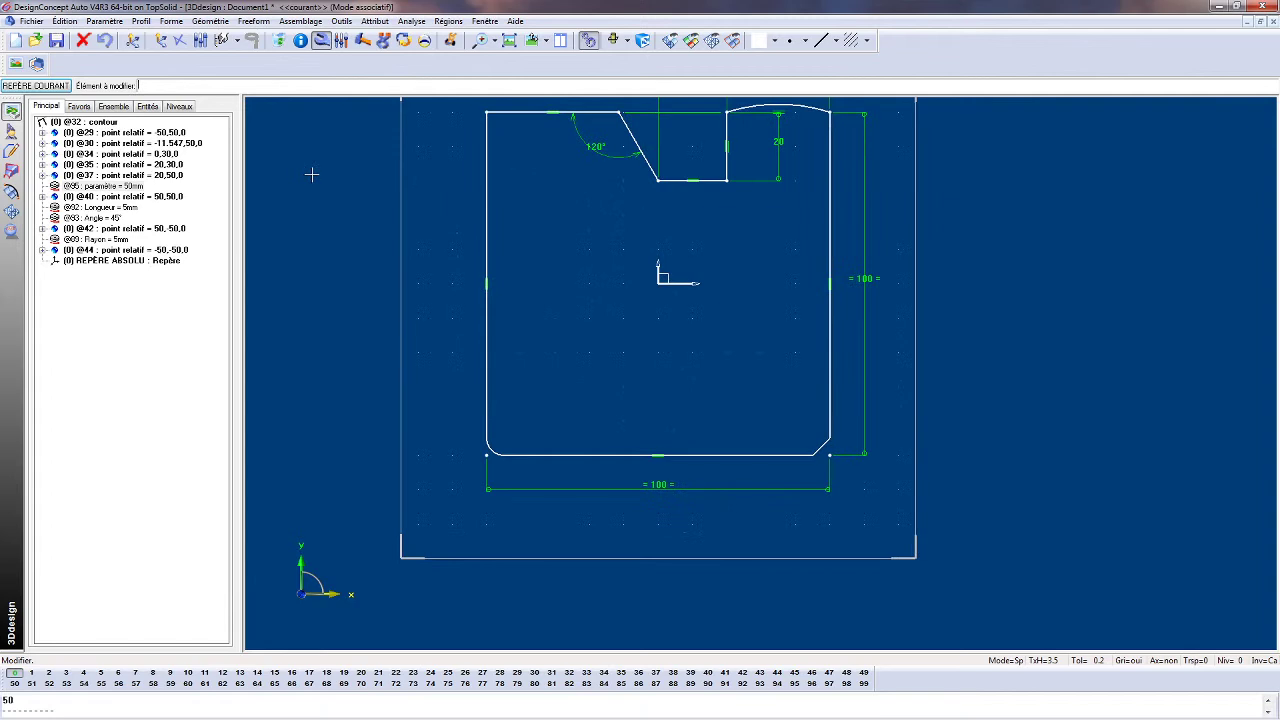
pyautogui.moveTo(328, 207); pyautogui.dragTo(334, 266, button='middle')
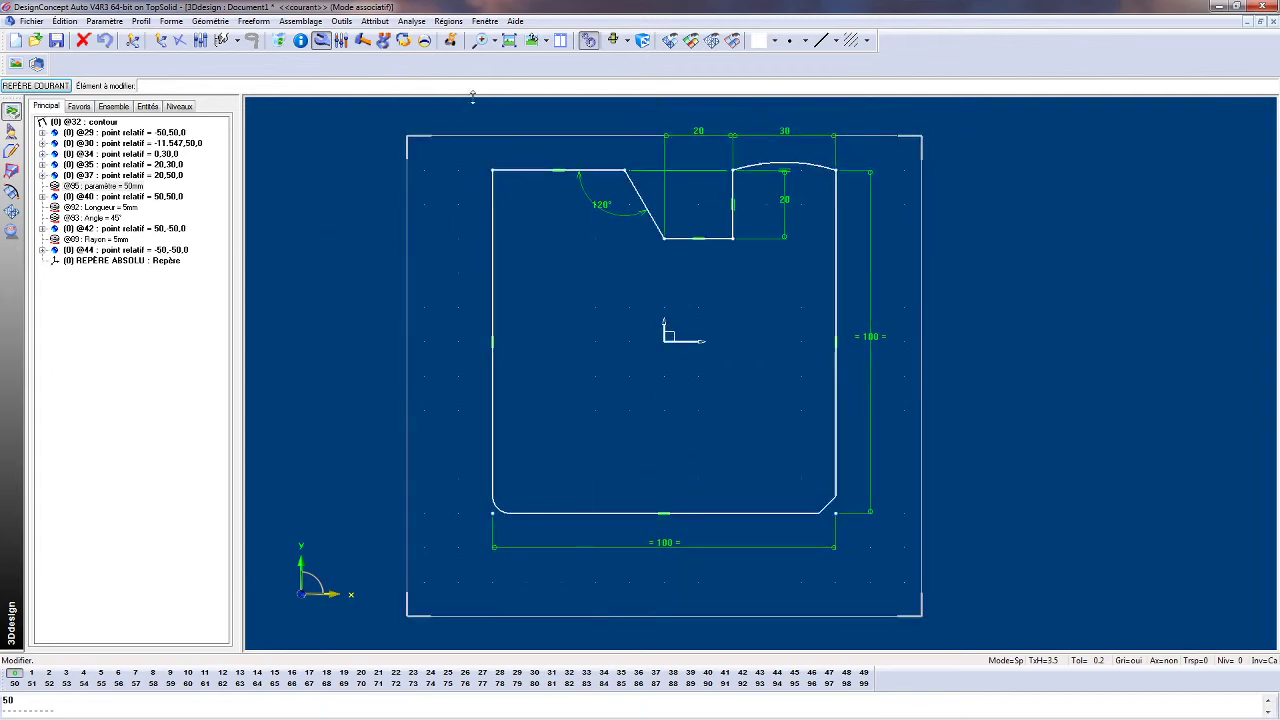
pyautogui.click(341, 41)
pyautogui.click(869, 336)
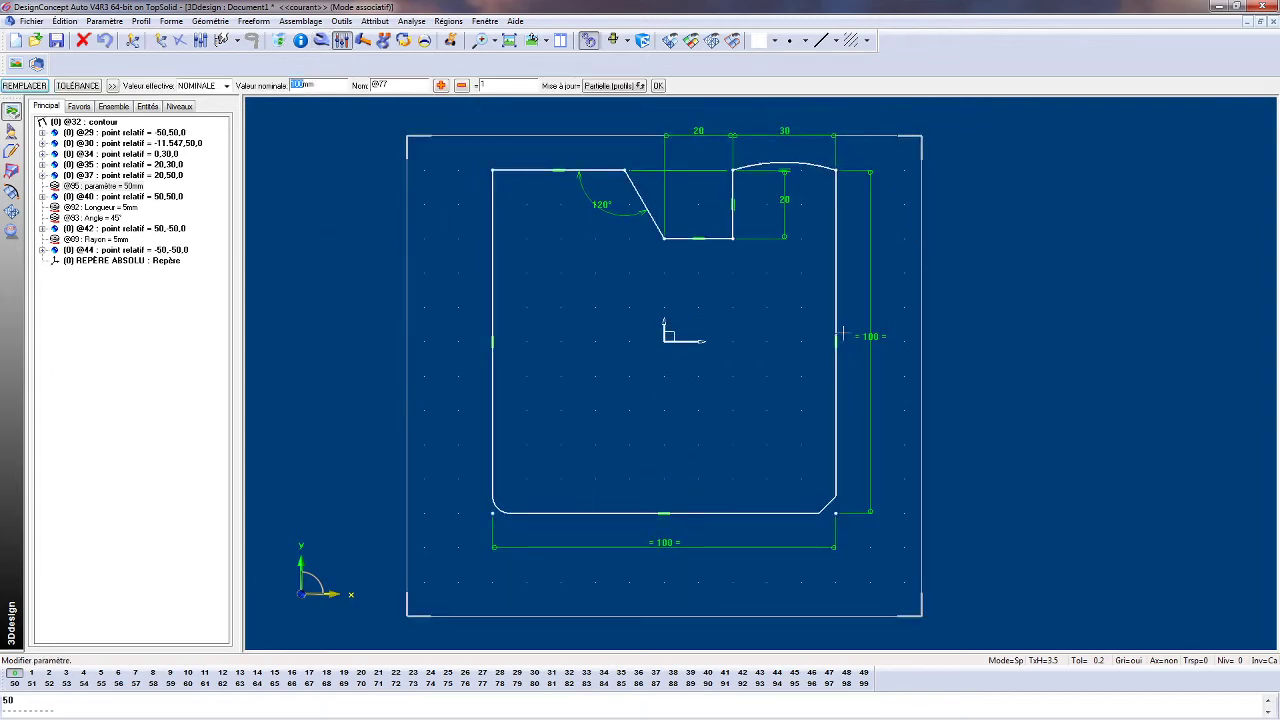
pyautogui.write('200')
pyautogui.press('Return')
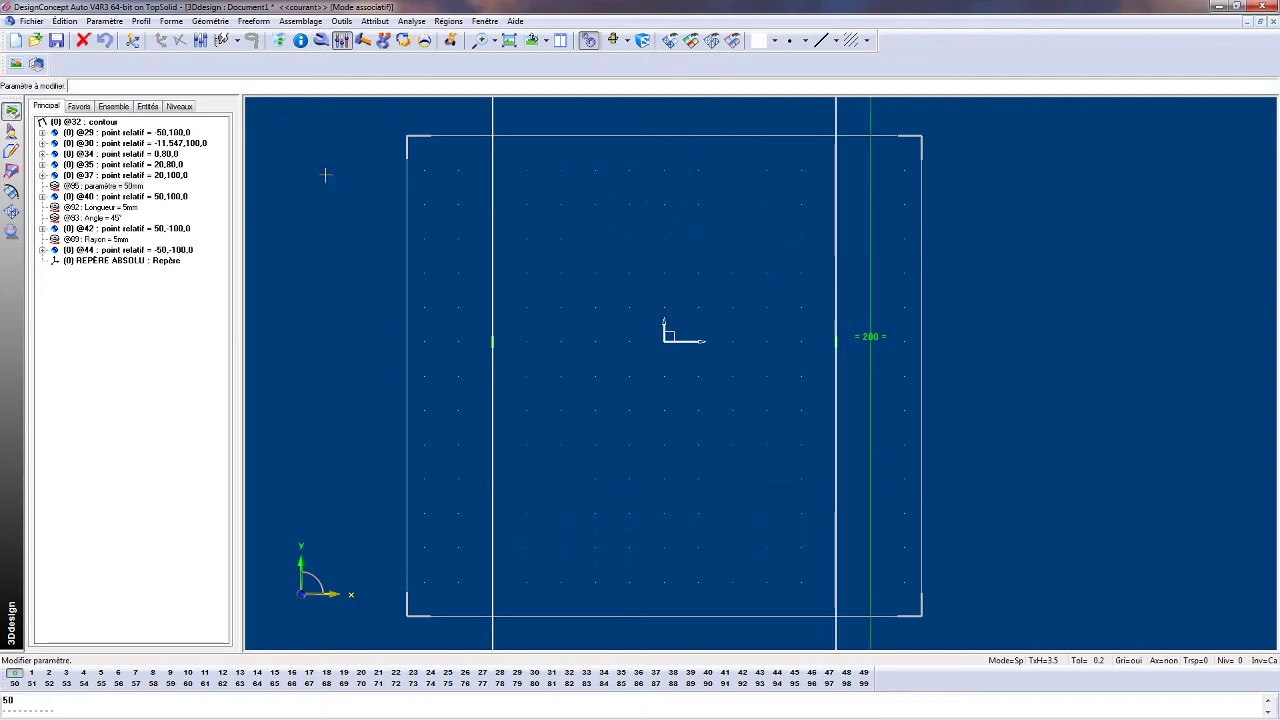
pyautogui.scroll(1, 727, 375)
pyautogui.scroll(-3, 727, 375)
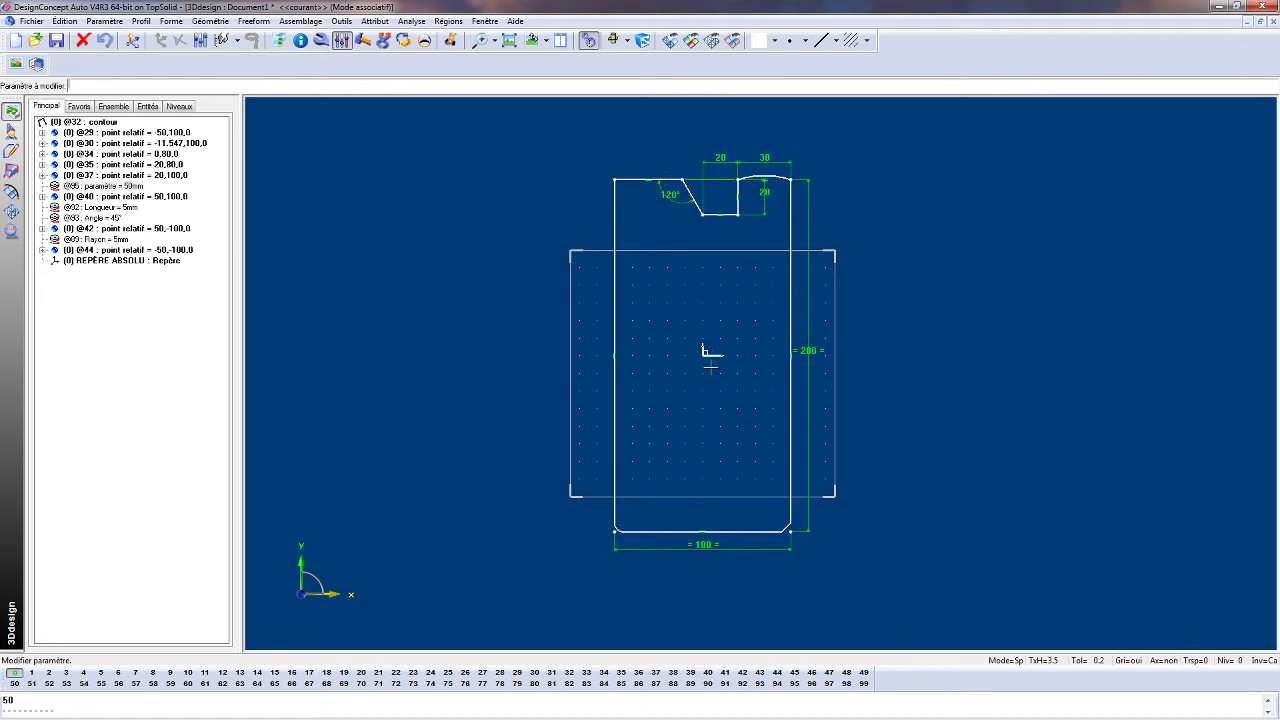
pyautogui.scroll(-2, 1010, 416)
pyautogui.scroll(2, 1010, 416)
pyautogui.scroll(1, 1006, 360)
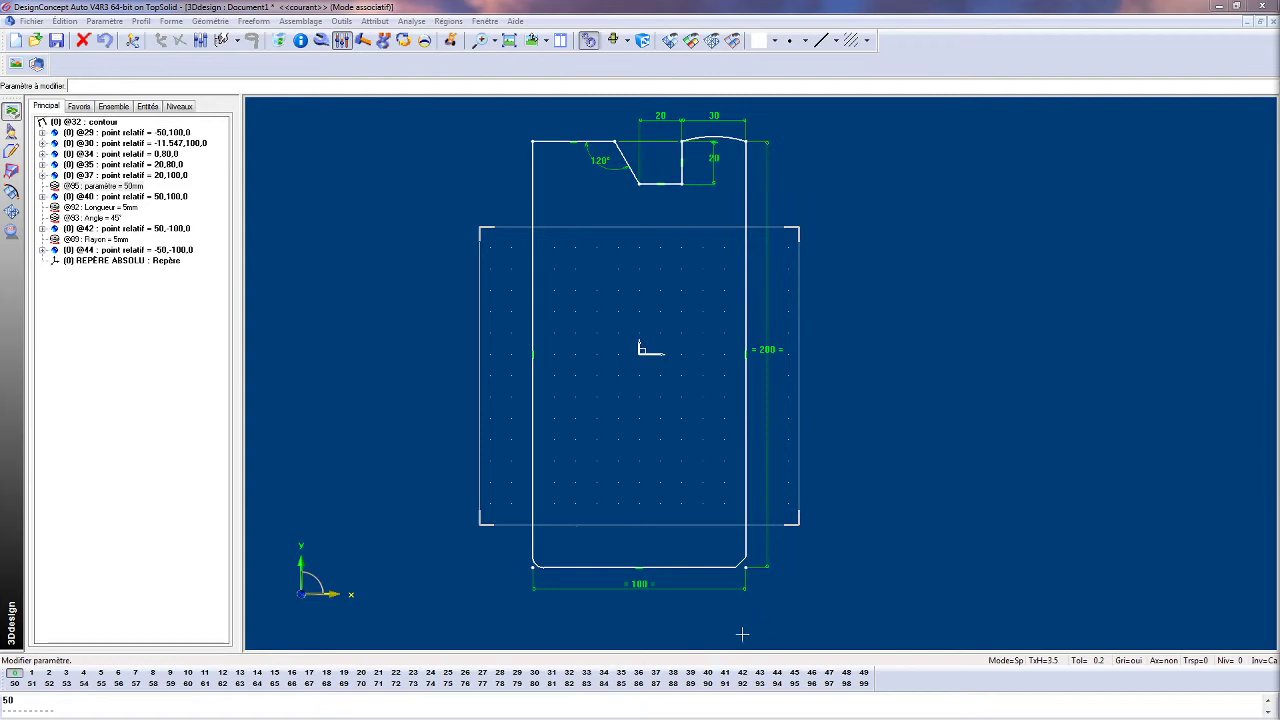
# Create a new coordinate frame in the empty area to the right of the contour and make it current.
pyautogui.click(341, 21)
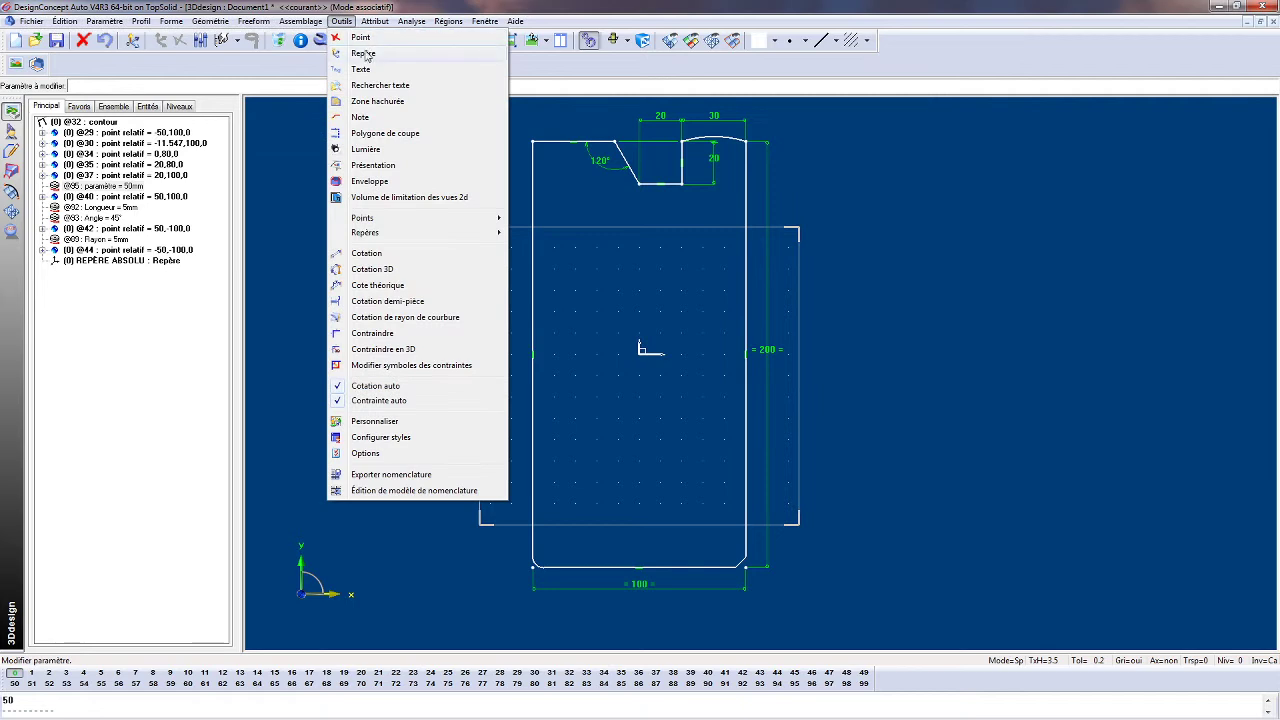
pyautogui.click(364, 54)
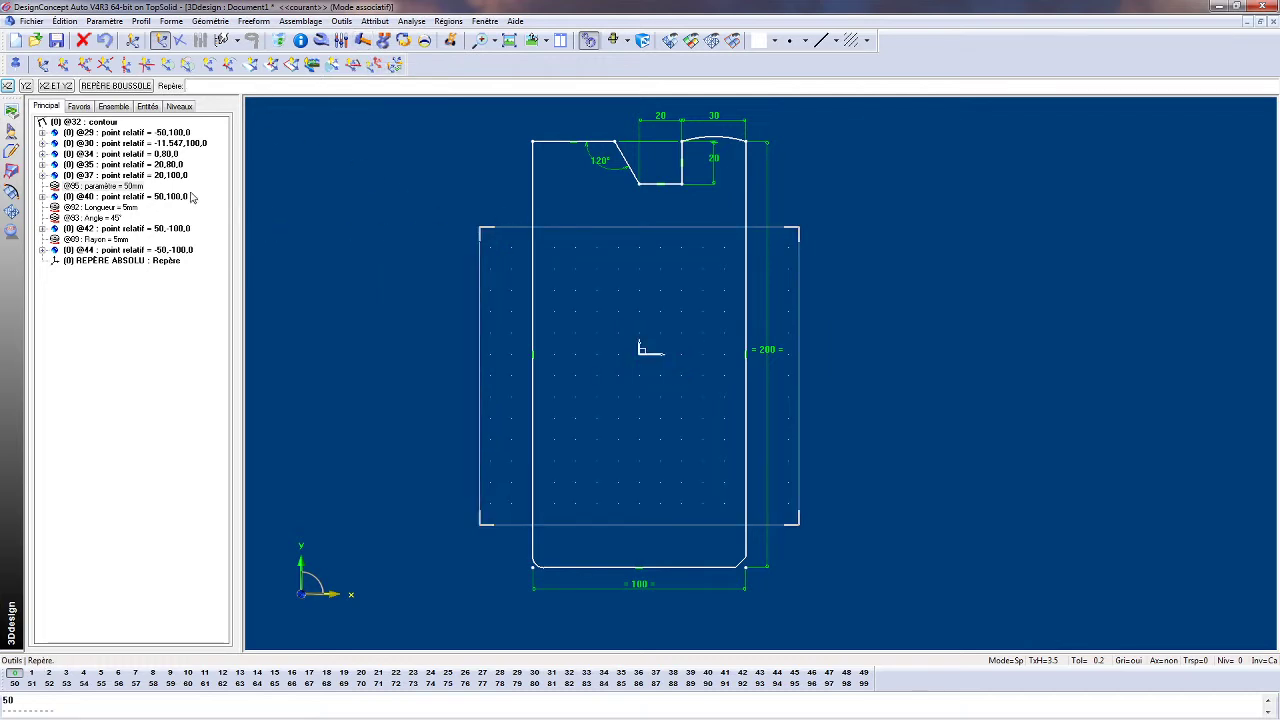
pyautogui.click(1112, 358)
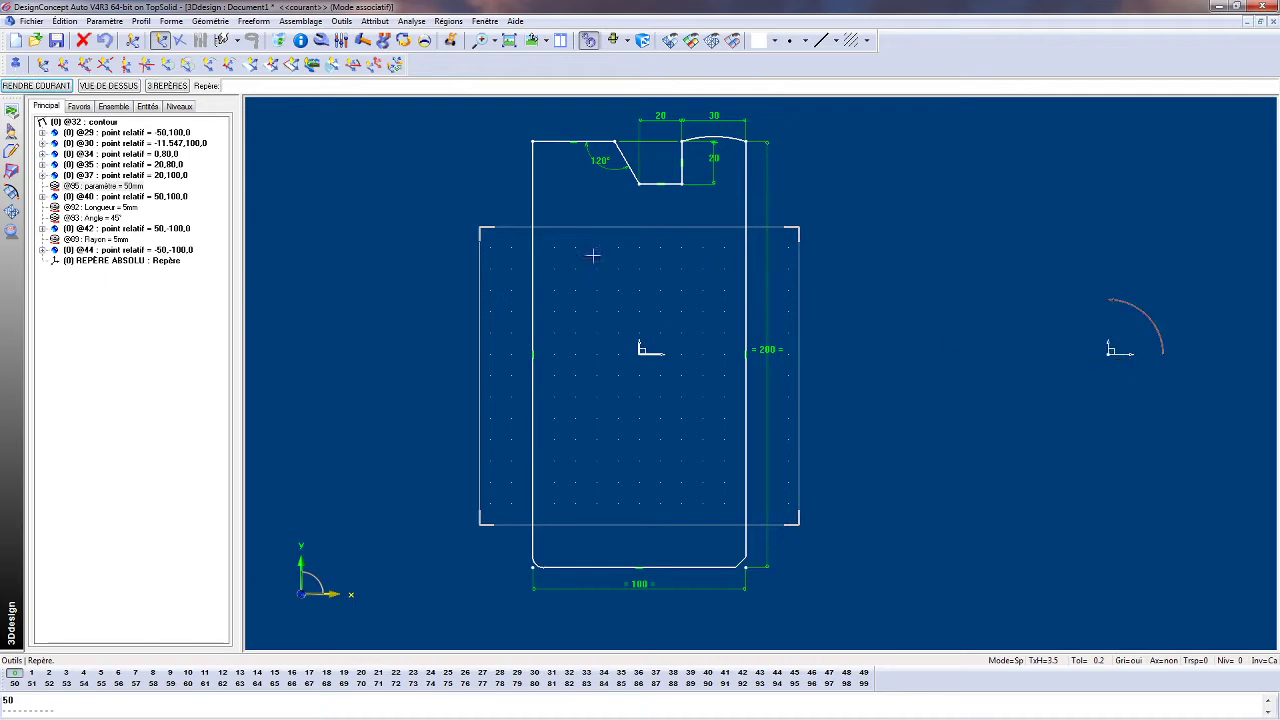
pyautogui.click(66, 86)
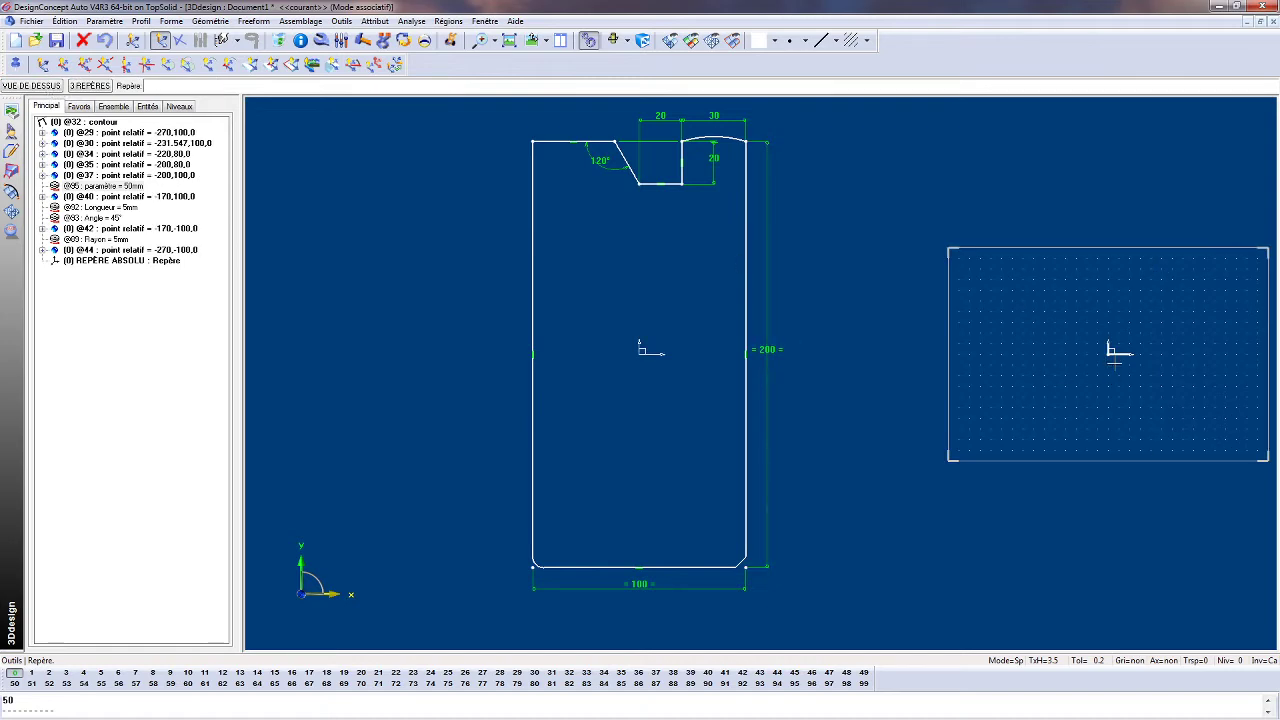
pyautogui.scroll(-1, 1110, 385)
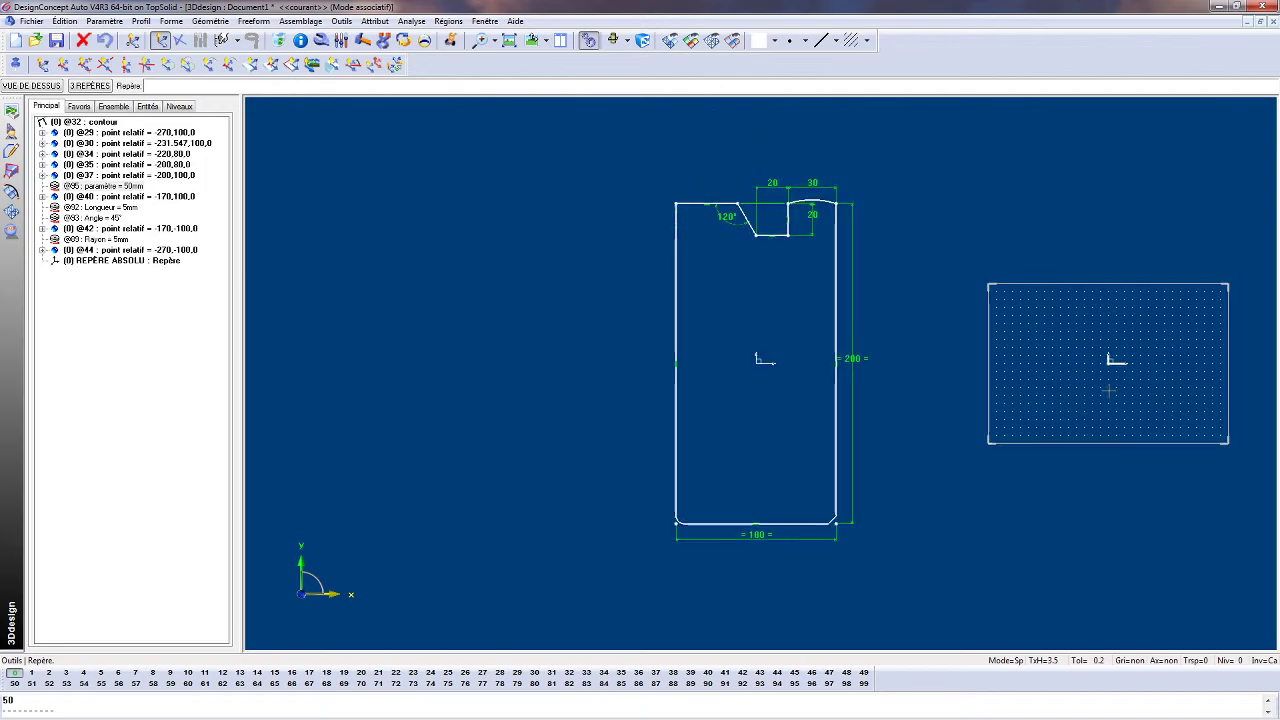
pyautogui.scroll(2, 1228, 363)
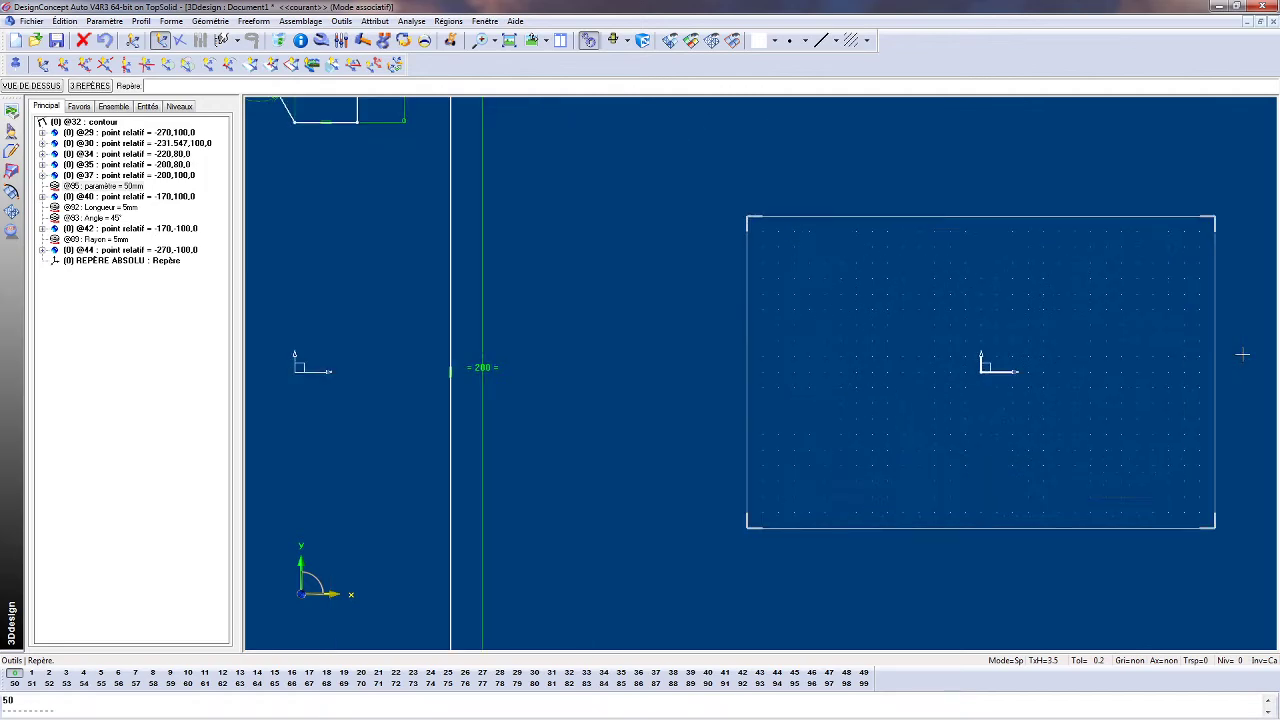
pyautogui.scroll(-1, 1242, 354)
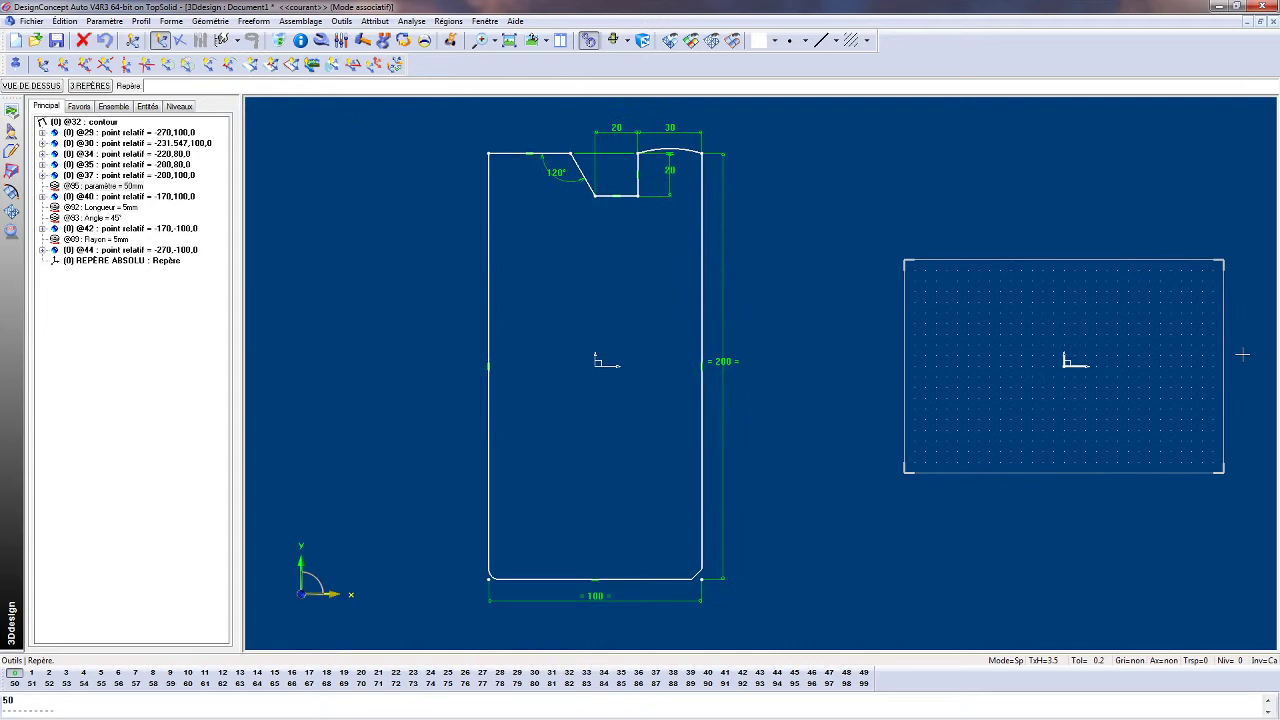
# Display the contour's elements in the entity tree and locate the absolute frame in the drawing.
pyautogui.rightClick(130, 333)
pyautogui.click(158, 340)
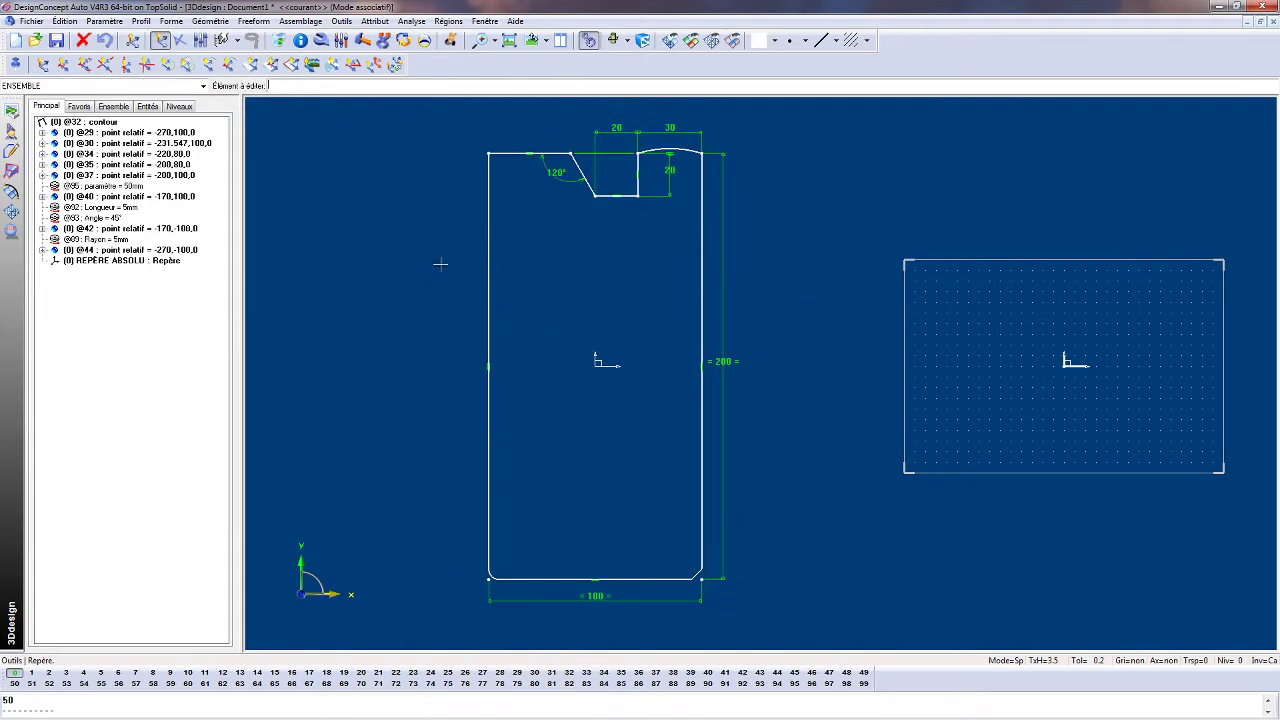
pyautogui.click(488, 235)
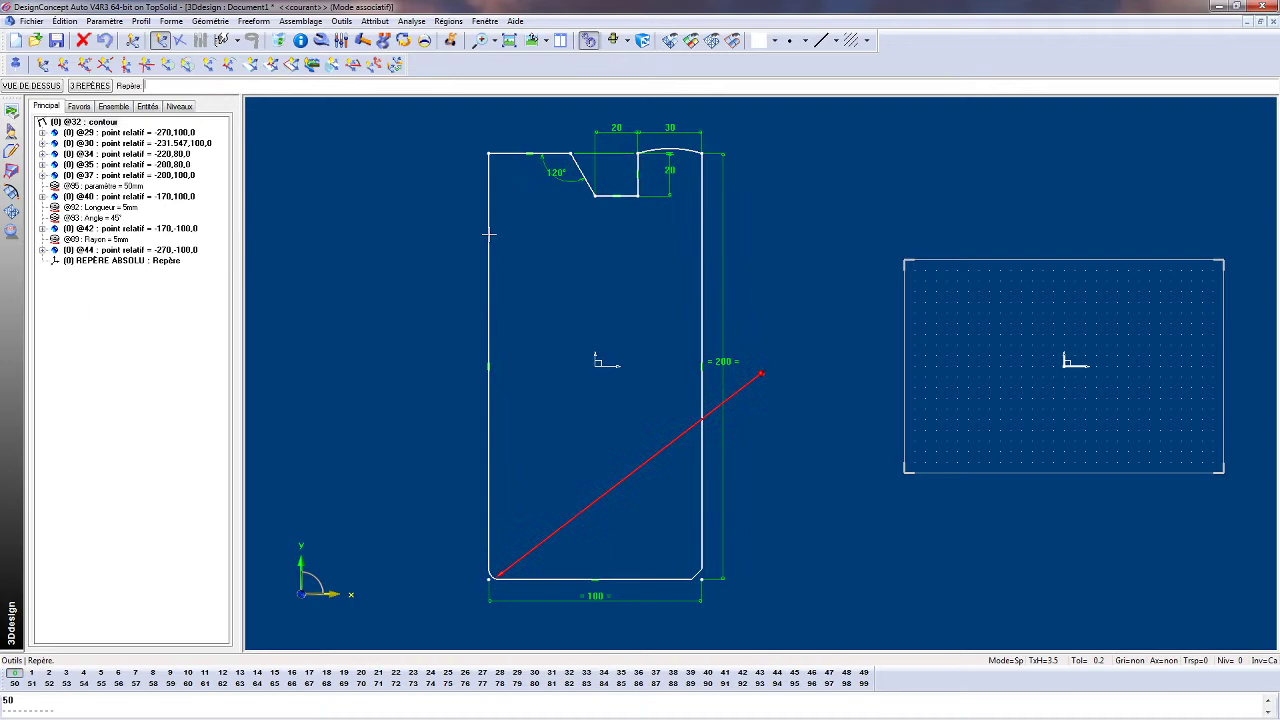
pyautogui.click(125, 261)
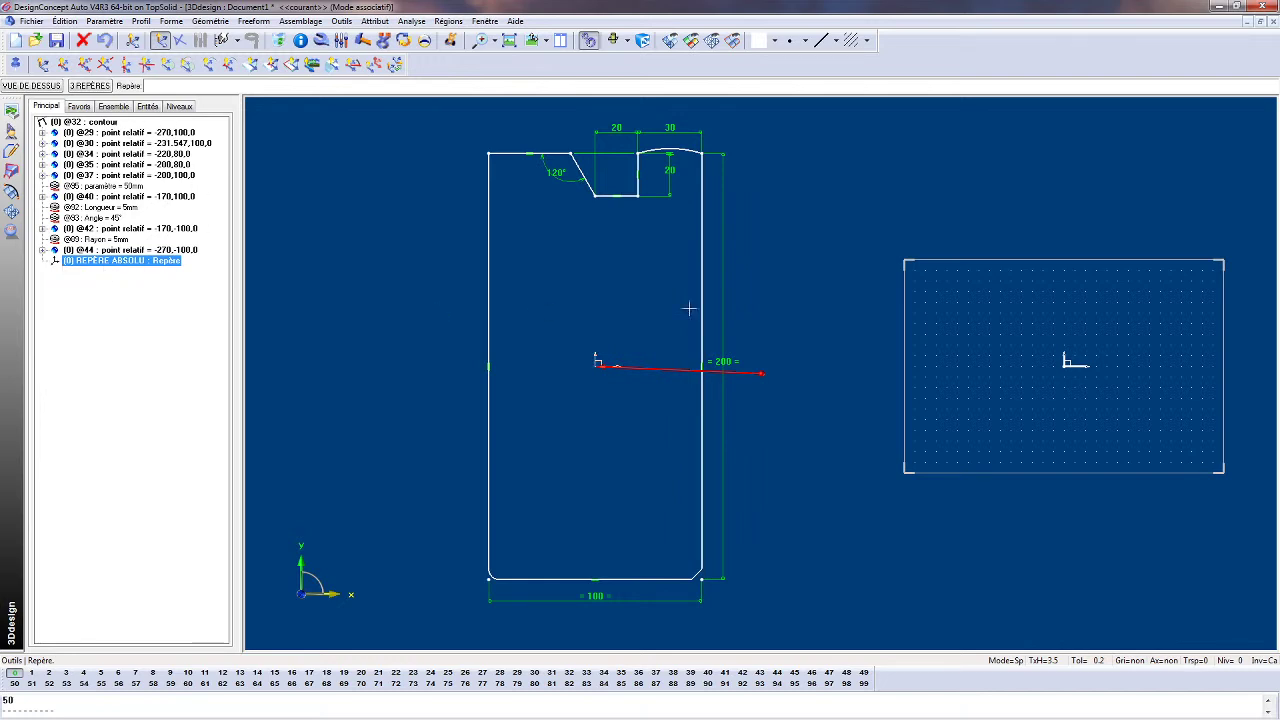
pyautogui.scroll(3, 1272, 339)
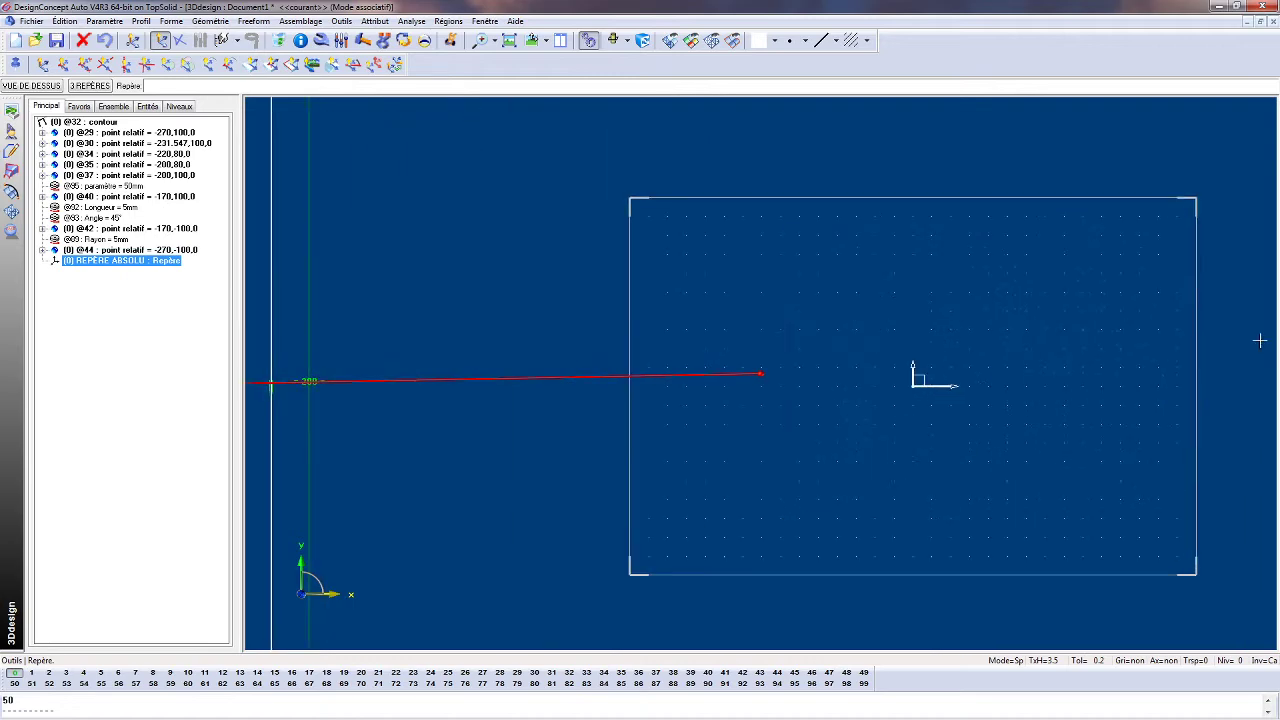
pyautogui.scroll(-1, 1240, 348)
pyautogui.scroll(2, 1240, 348)
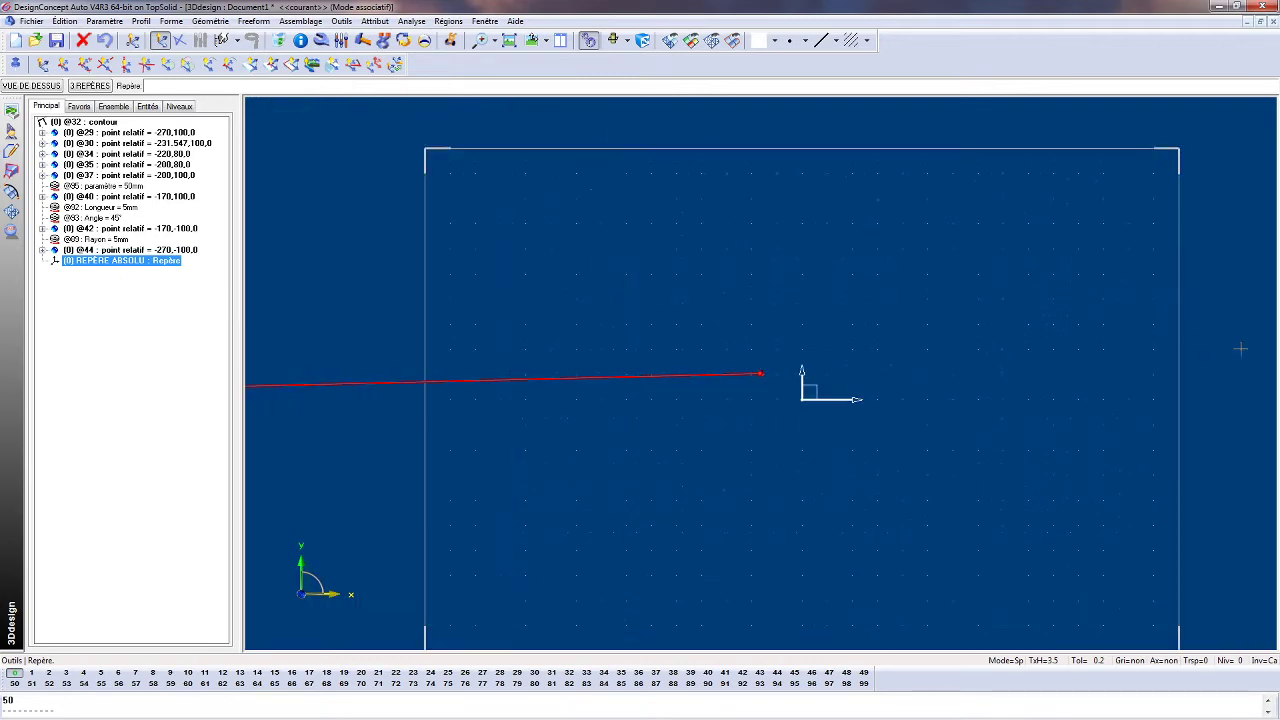
pyautogui.press('Escape')
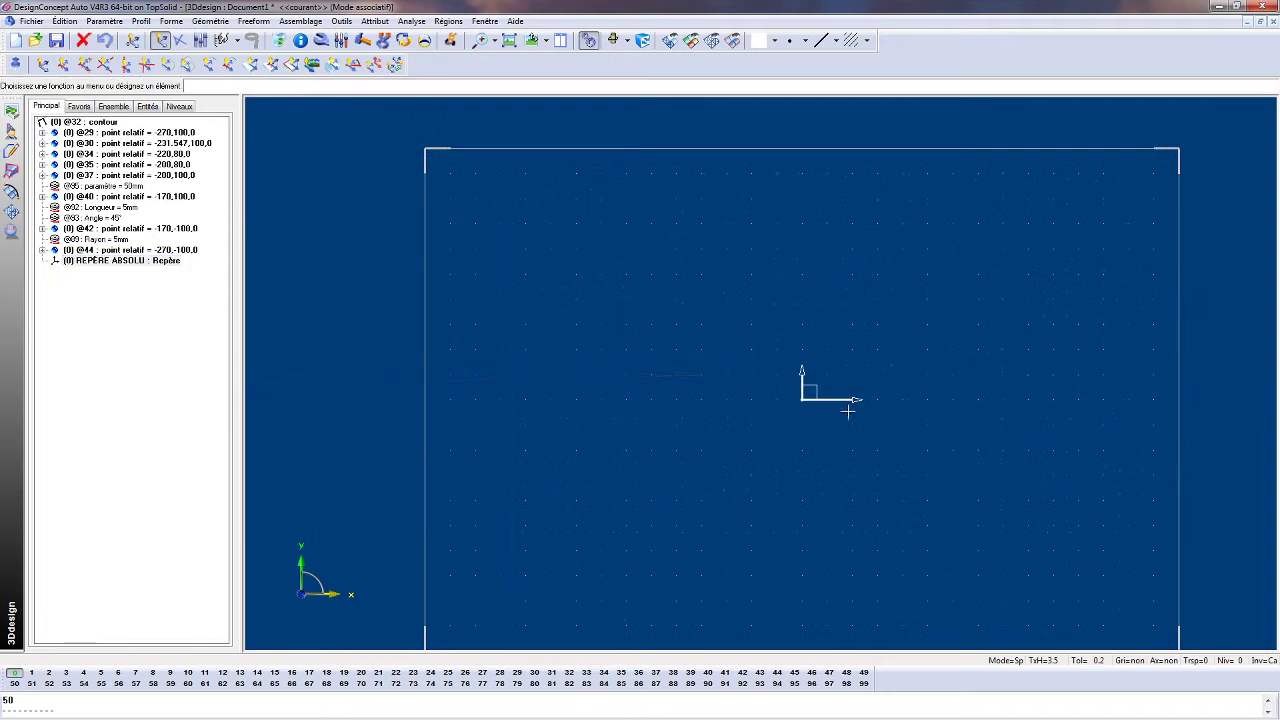
# Start an I-shaped contour around the new frame with its top edge and entire right side, down to the bottom flange's lower corner.
pyautogui.scroll(-1, 884, 399)
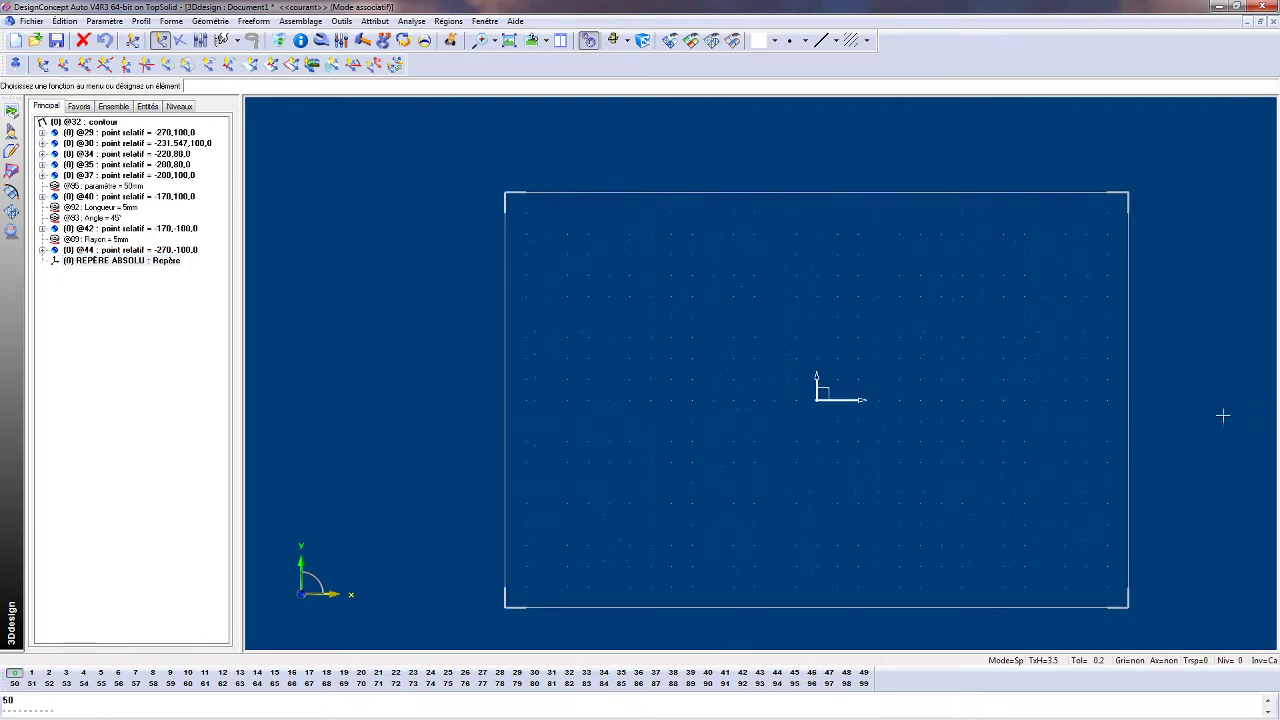
pyautogui.moveTo(1200, 408); pyautogui.dragTo(1177, 391, button='middle')
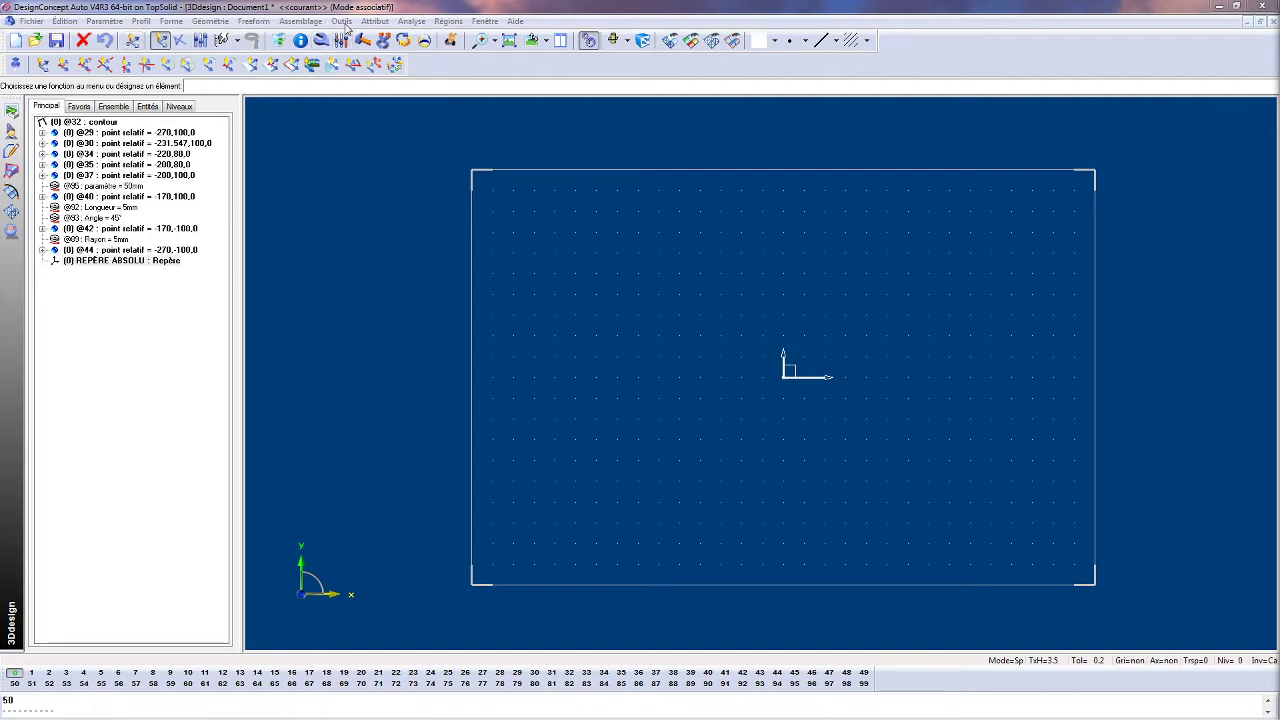
pyautogui.click(145, 21)
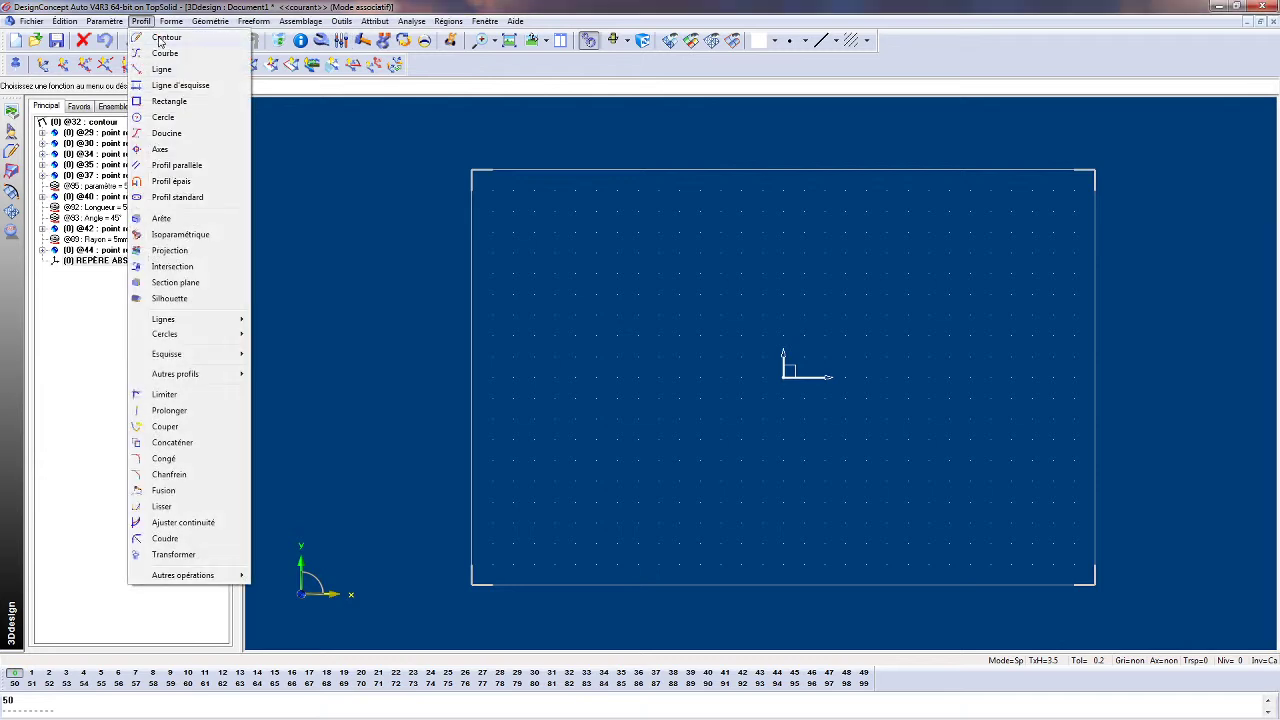
pyautogui.click(160, 42)
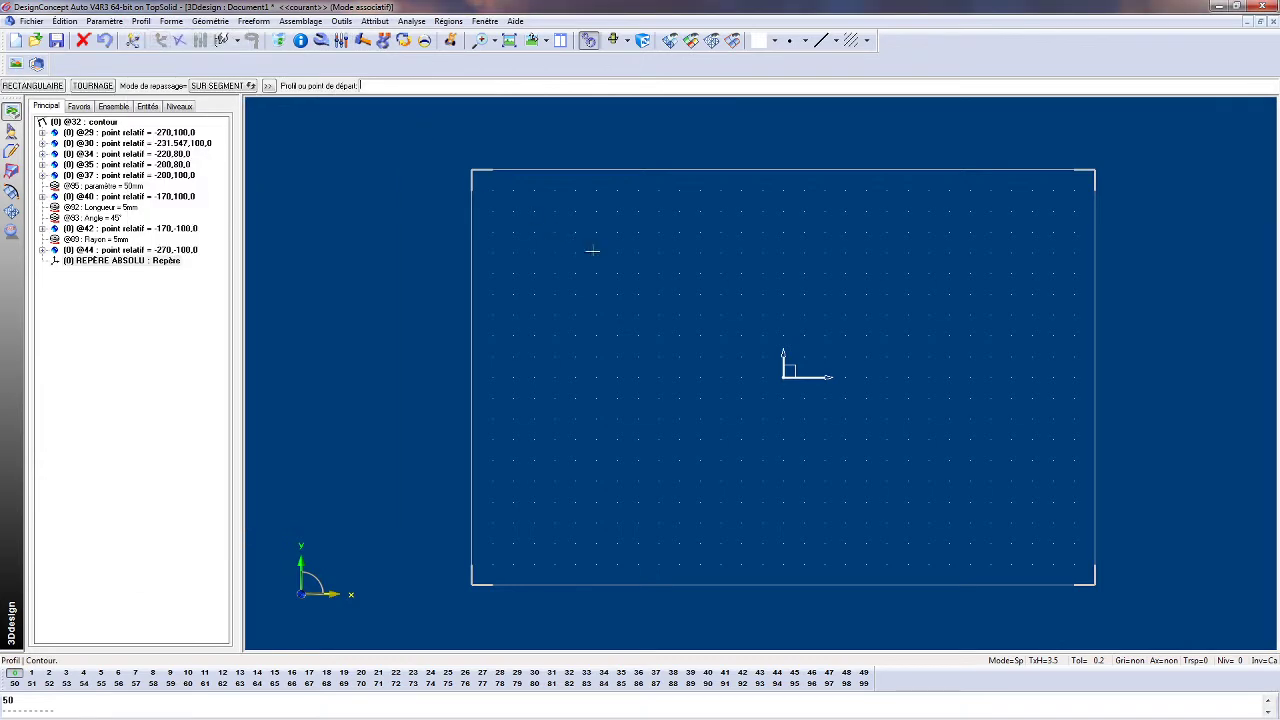
pyautogui.click(660, 233)
pyautogui.click(906, 233)
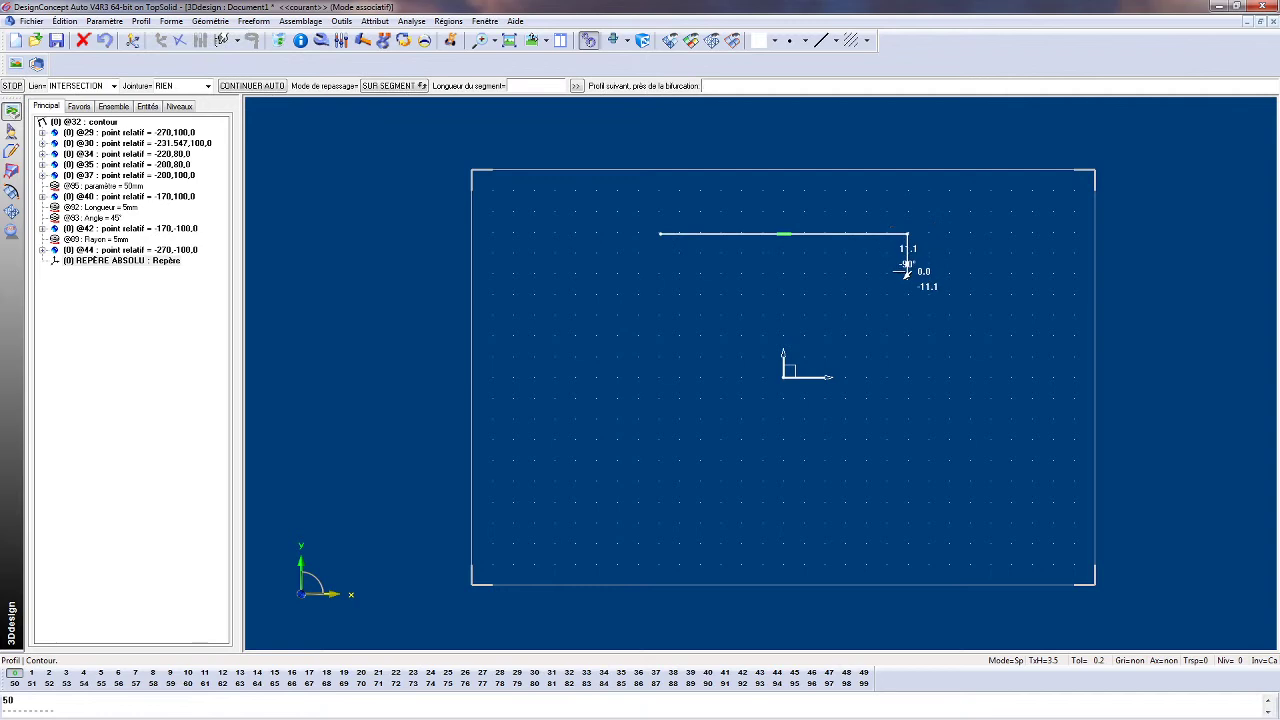
pyautogui.click(906, 279)
pyautogui.click(824, 279)
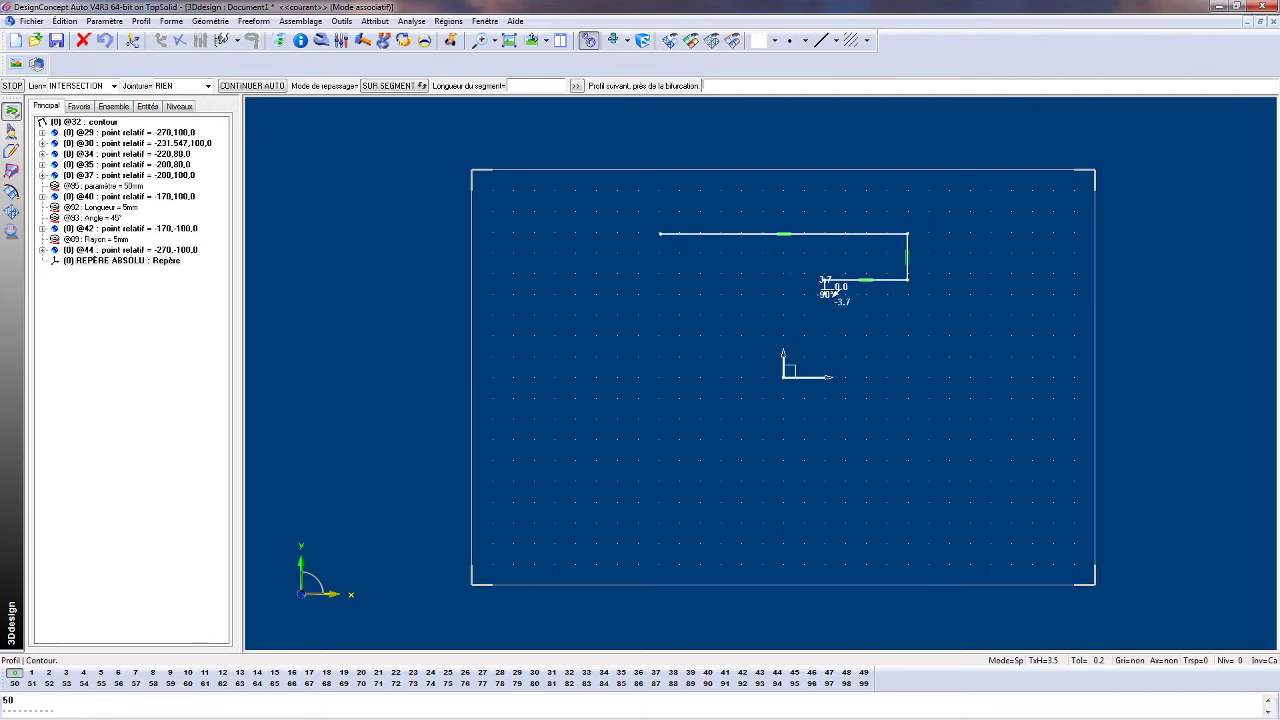
pyautogui.click(824, 478)
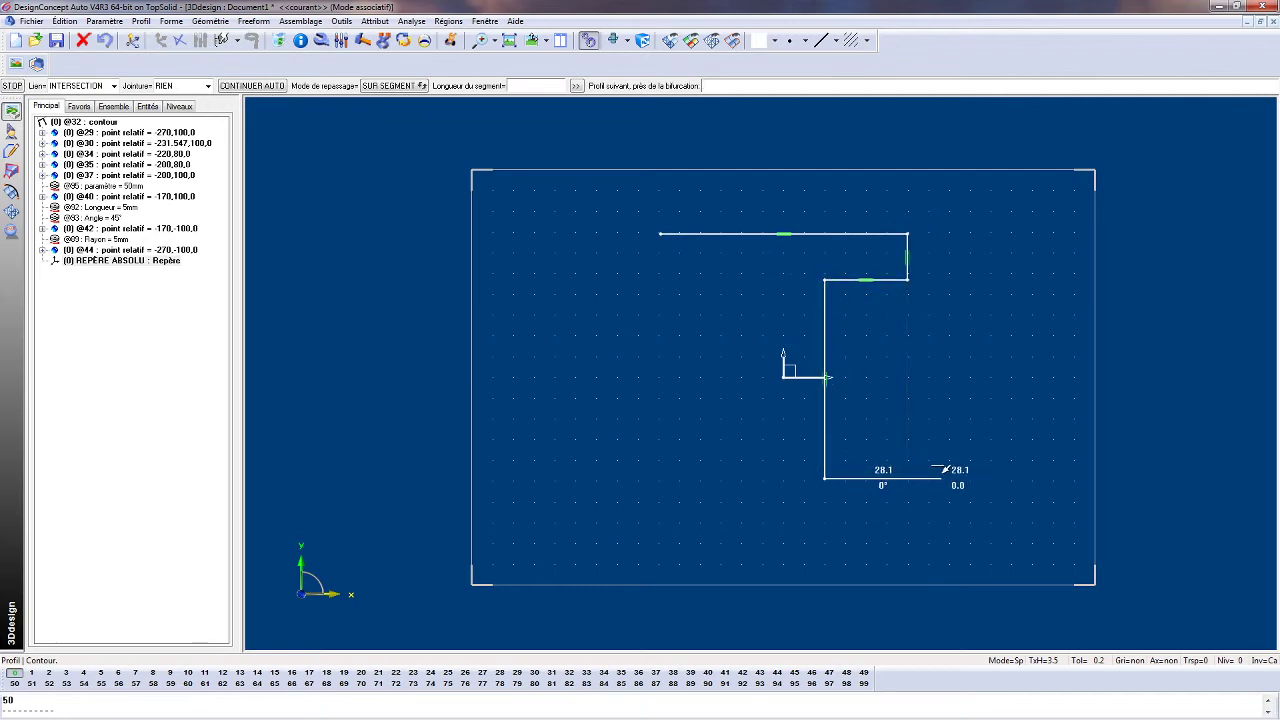
pyautogui.click(946, 477)
pyautogui.click(946, 529)
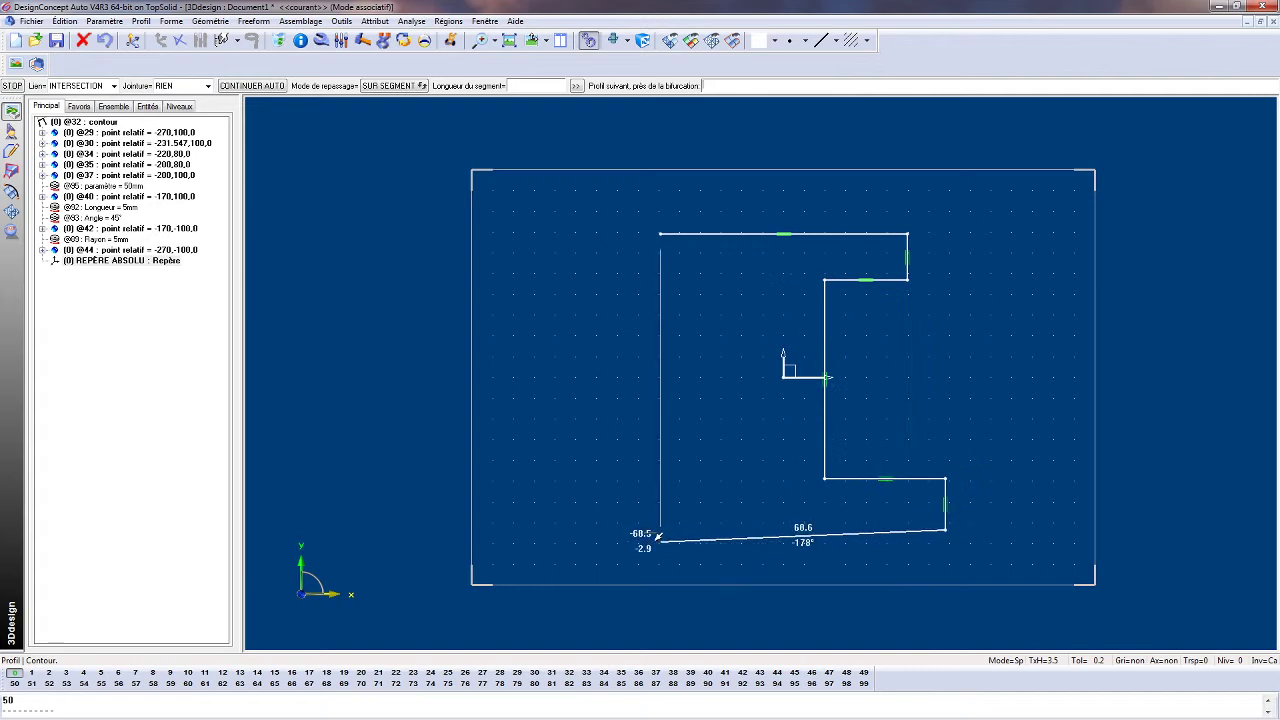
# Close the I-shaped contour with its bottom edge and left side, making the bottom flange about 12 mm thick and the upper-left overhang about 26 mm.
pyautogui.click(618, 529)
pyautogui.click(618, 478)
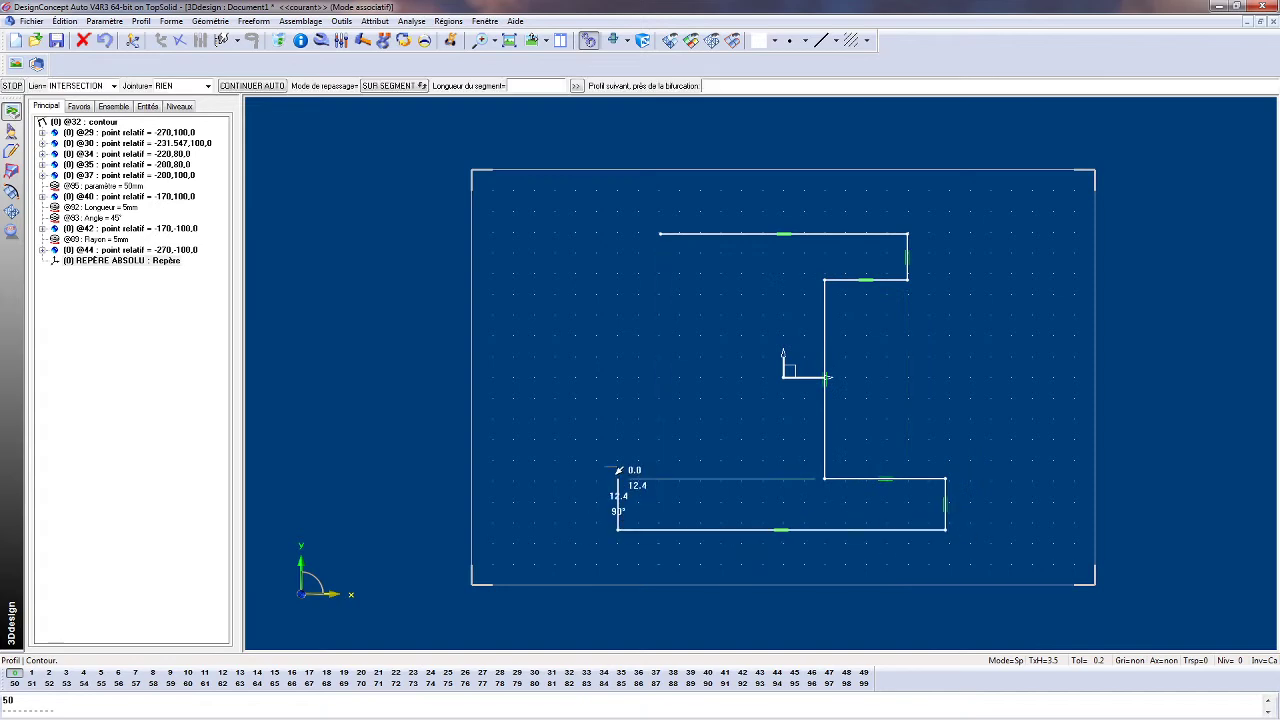
pyautogui.click(767, 478)
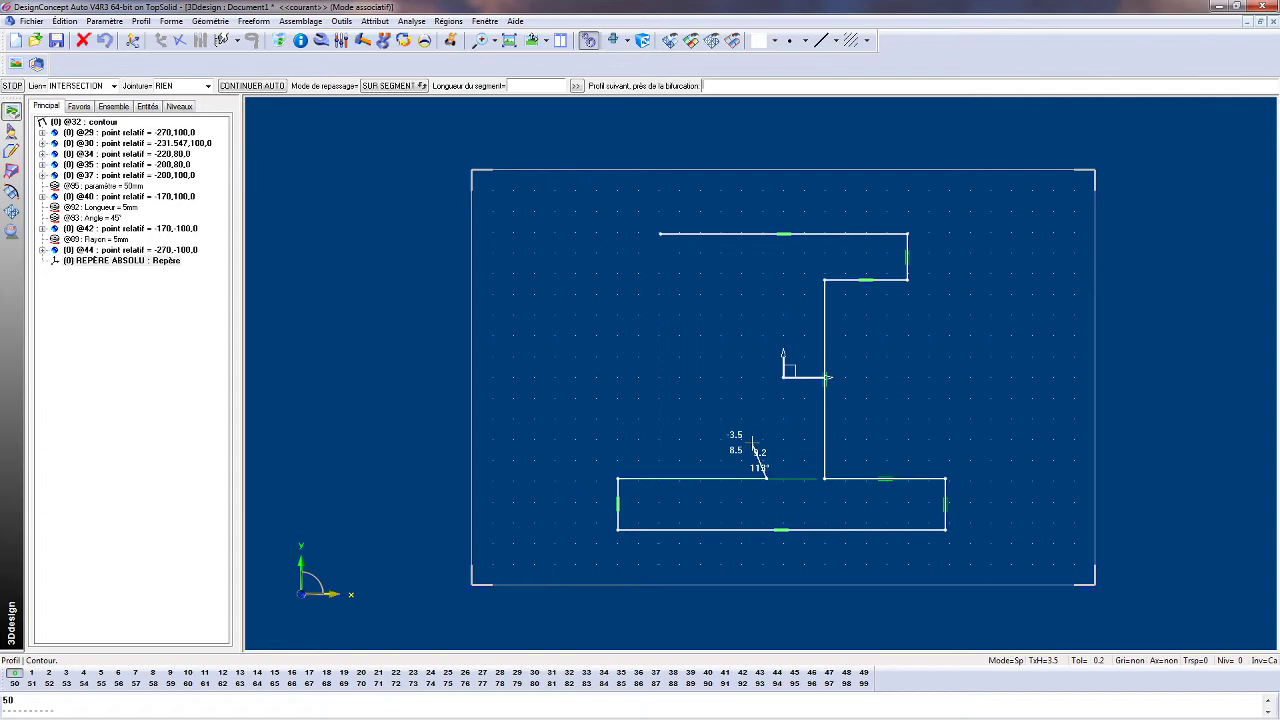
pyautogui.click(767, 280)
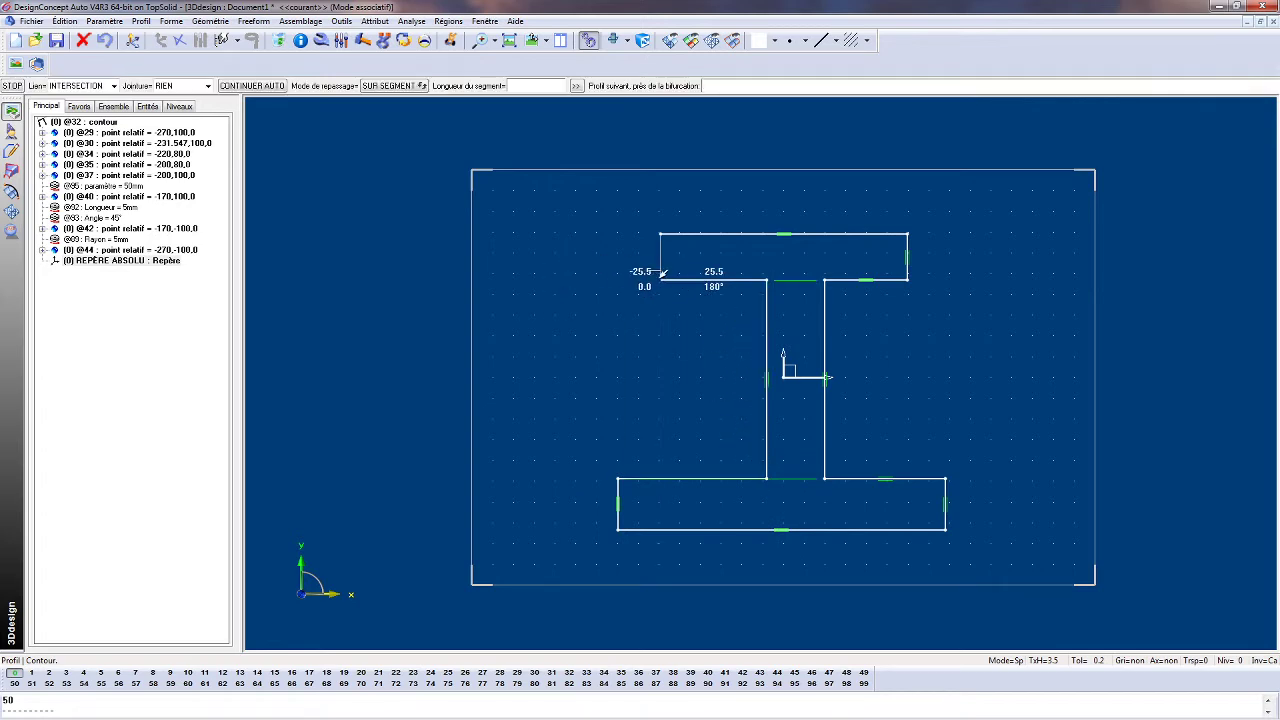
pyautogui.click(660, 280)
pyautogui.click(660, 234)
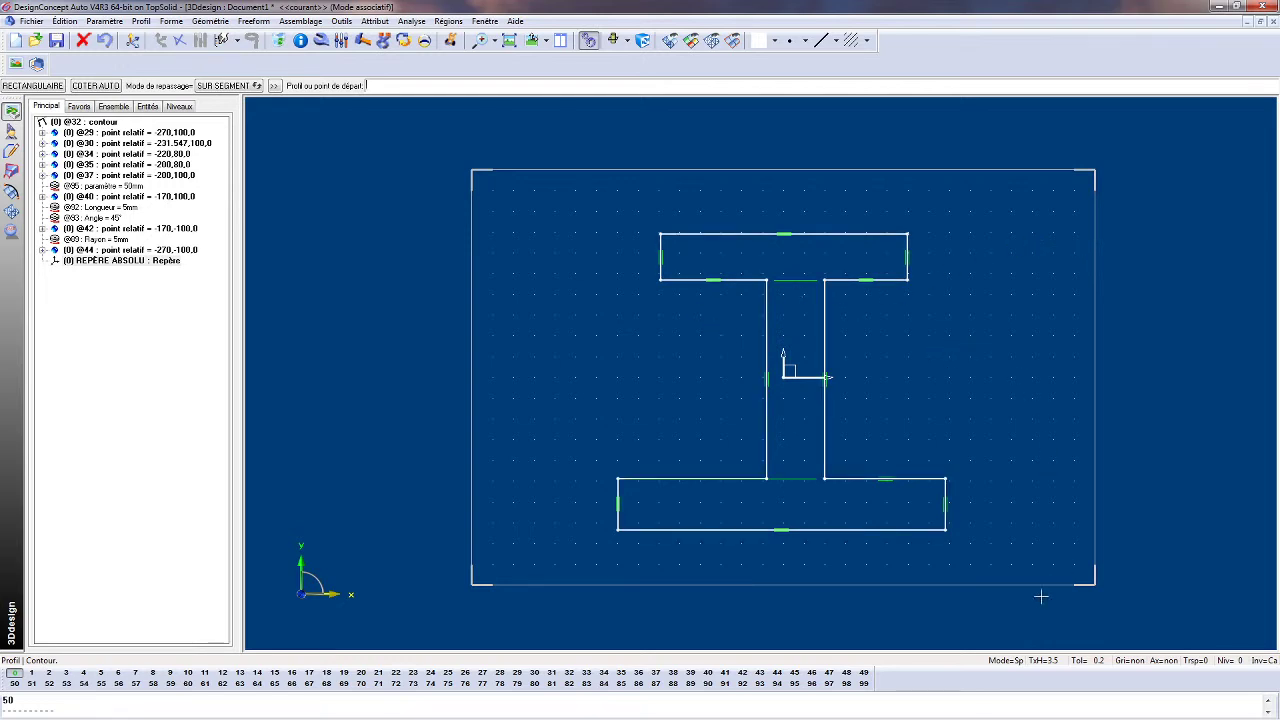
pyautogui.scroll(-1, 1060, 558)
pyautogui.scroll(1, 1060, 558)
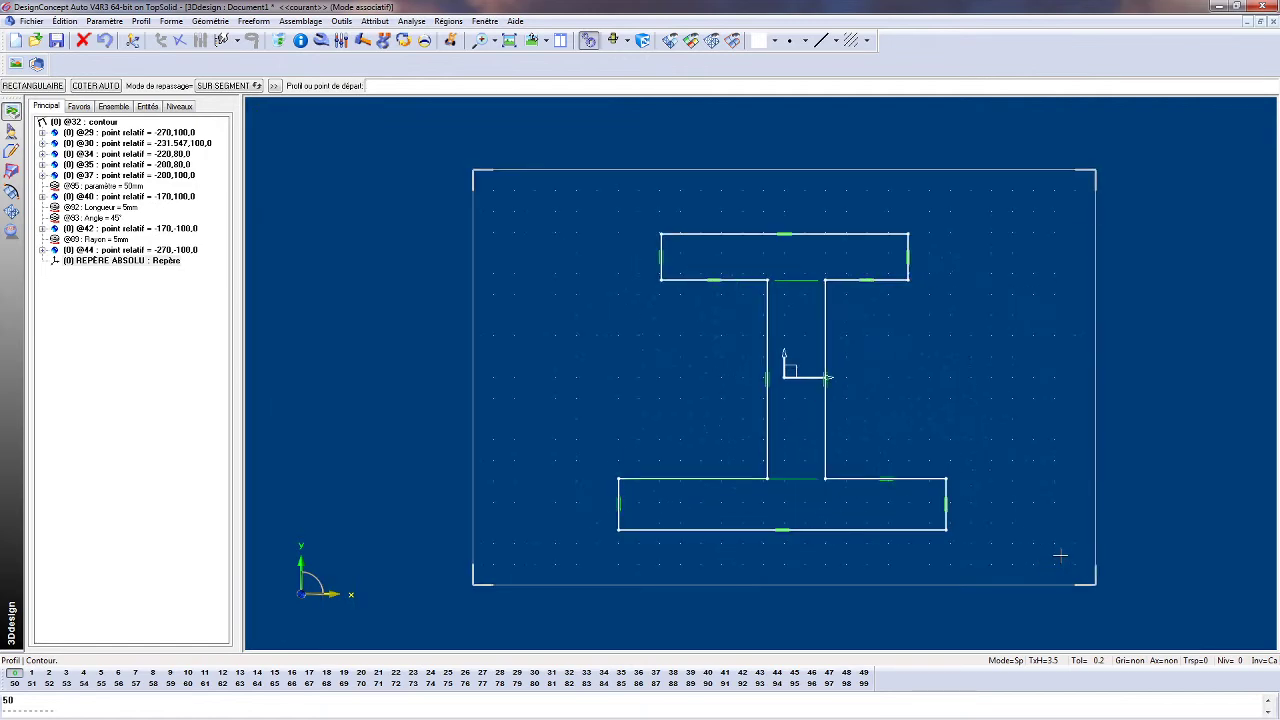
# Display the I-shaped contour's elements in the entity tree, expand its reference frame and locate that frame and the absolute frame in the drawing.
pyautogui.scroll(-1, 1083, 469)
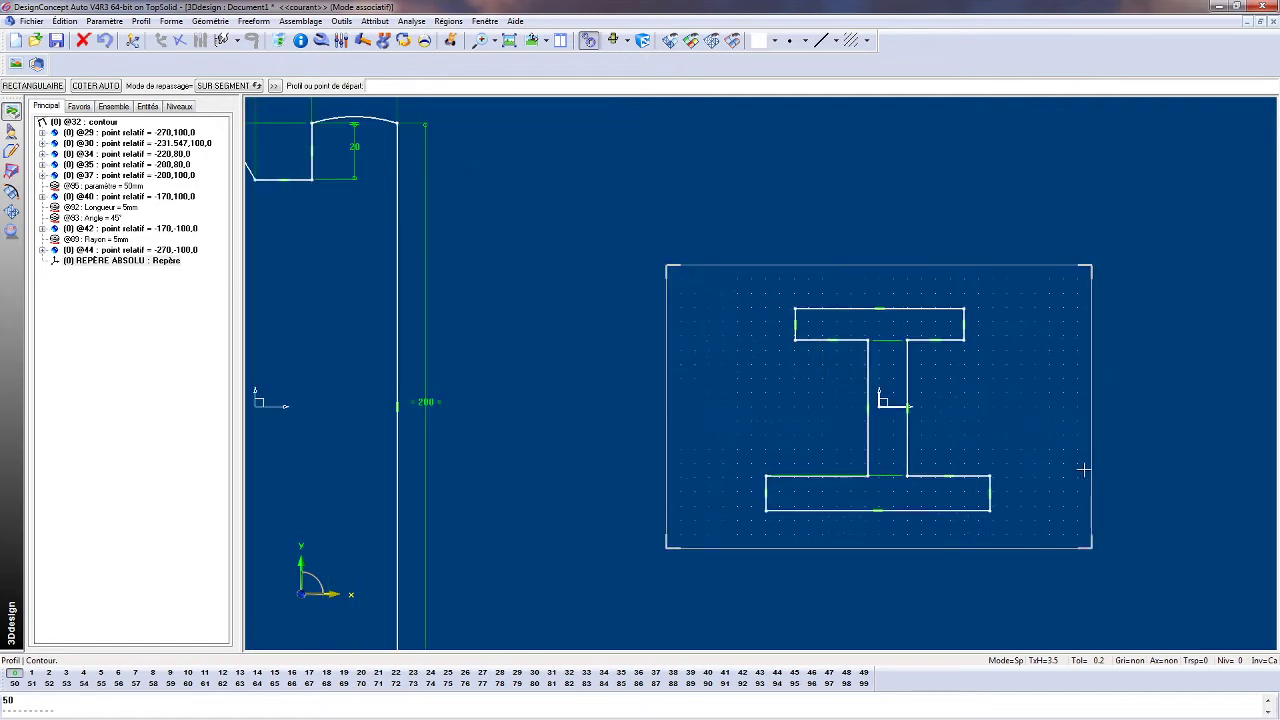
pyautogui.rightClick(166, 426)
pyautogui.click(196, 434)
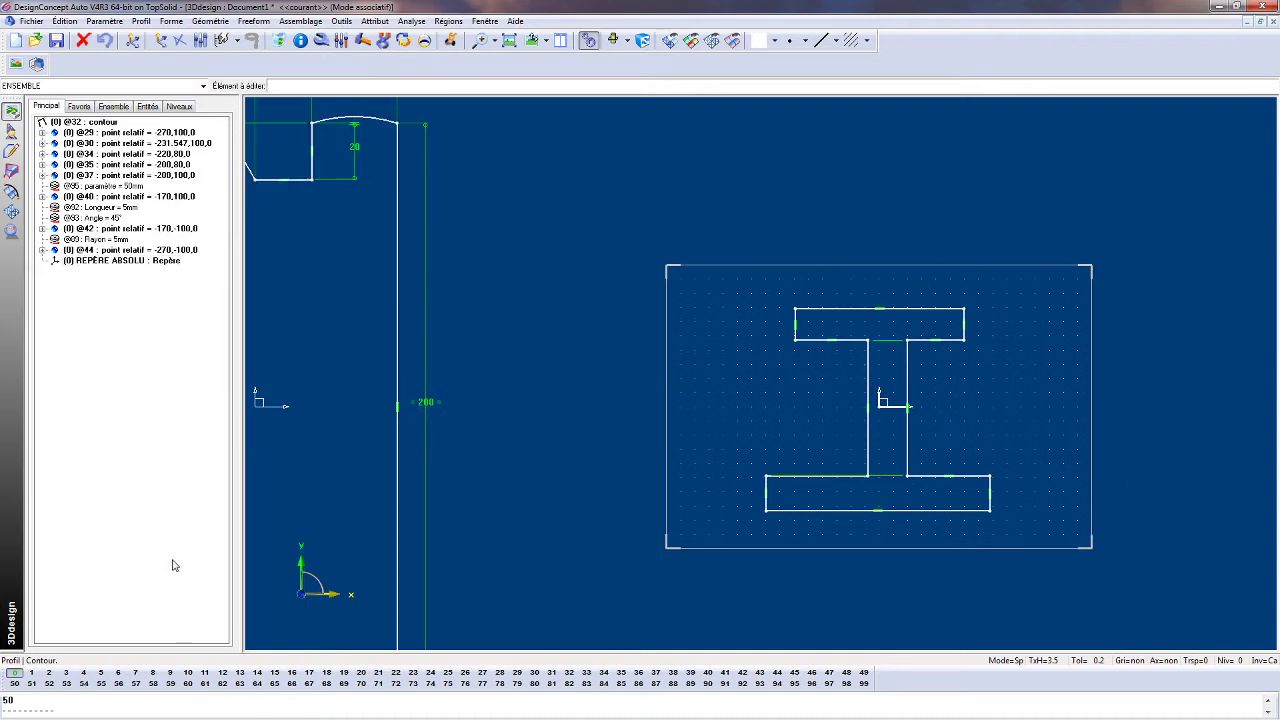
pyautogui.click(838, 308)
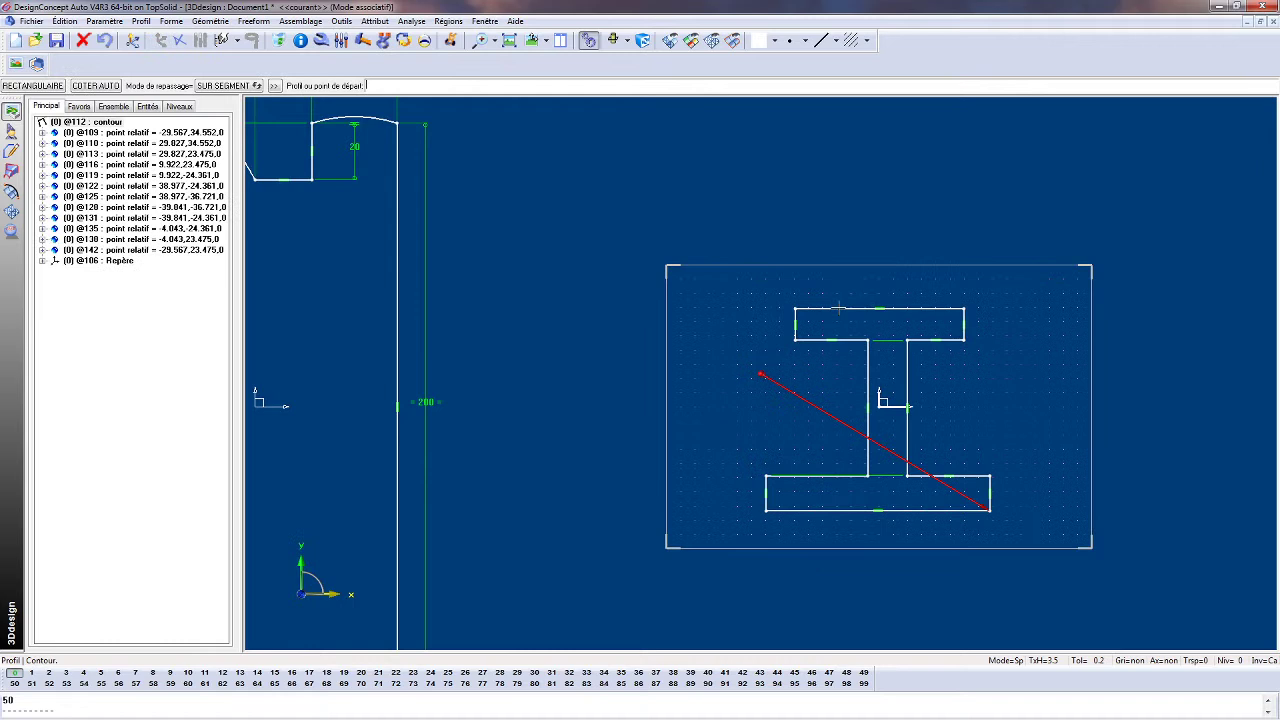
pyautogui.click(120, 261)
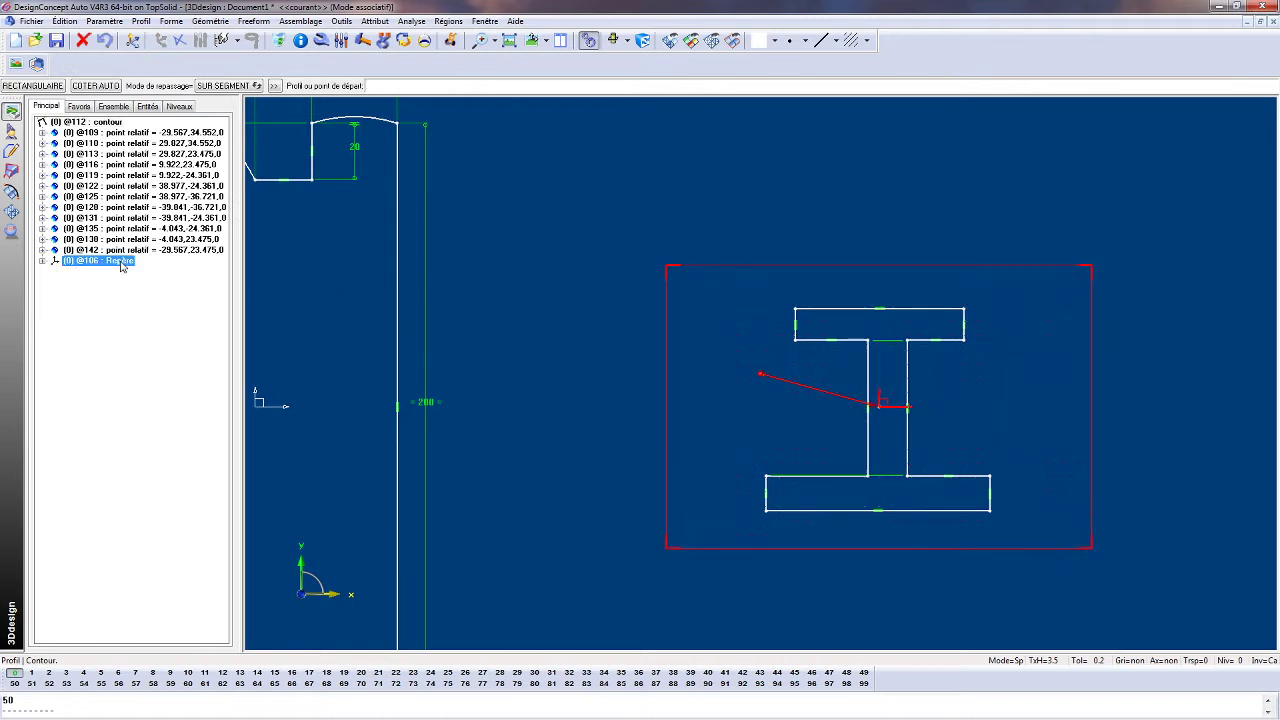
pyautogui.click(42, 261)
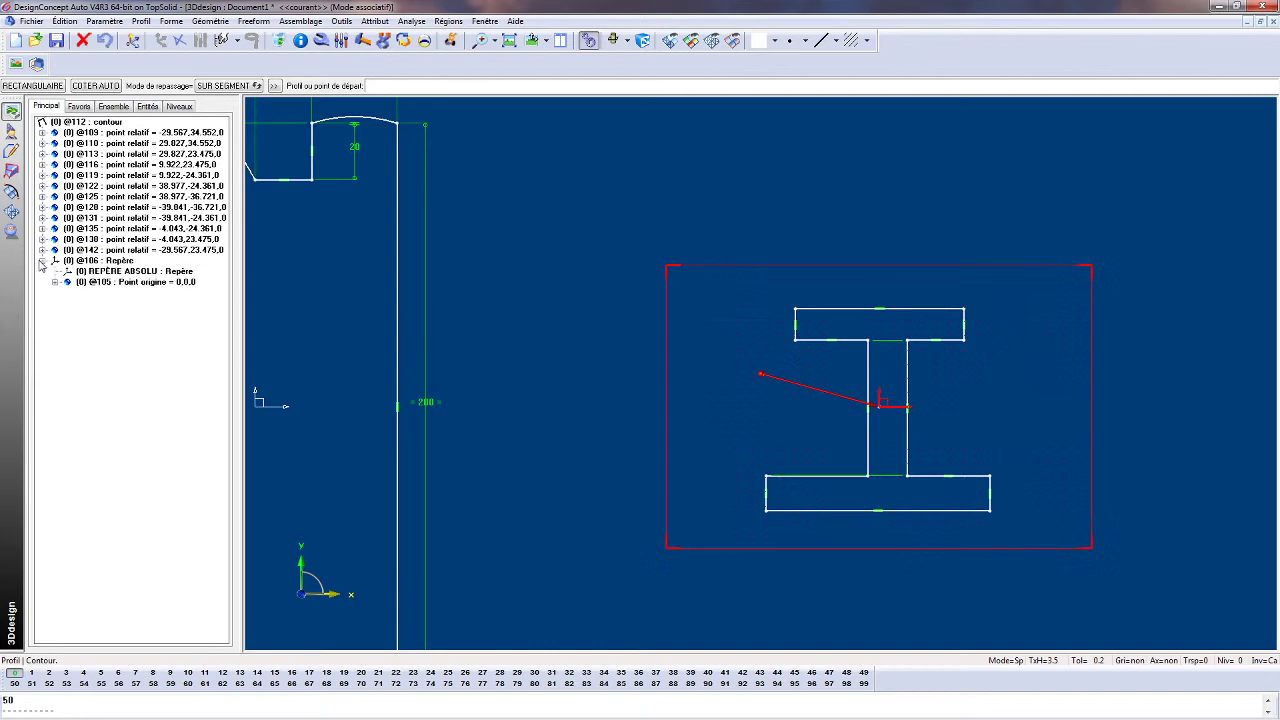
pyautogui.click(153, 273)
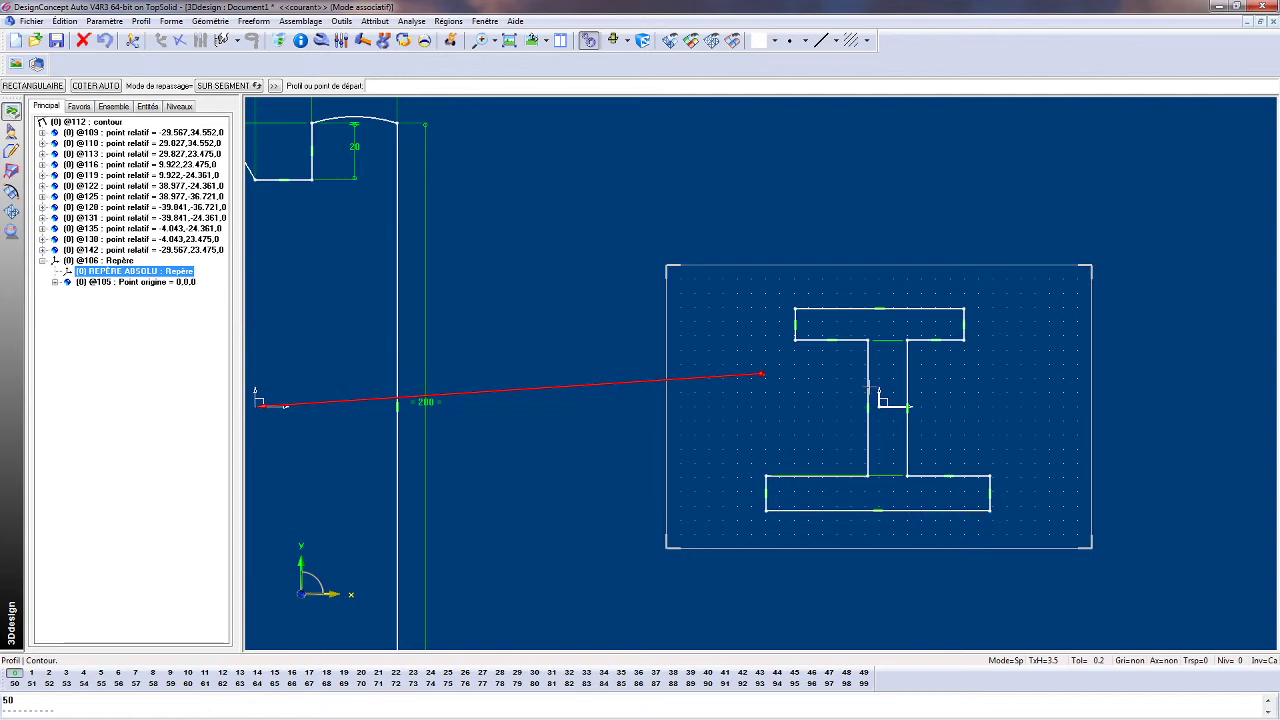
pyautogui.click(1121, 415)
pyautogui.scroll(3, 1172, 417)
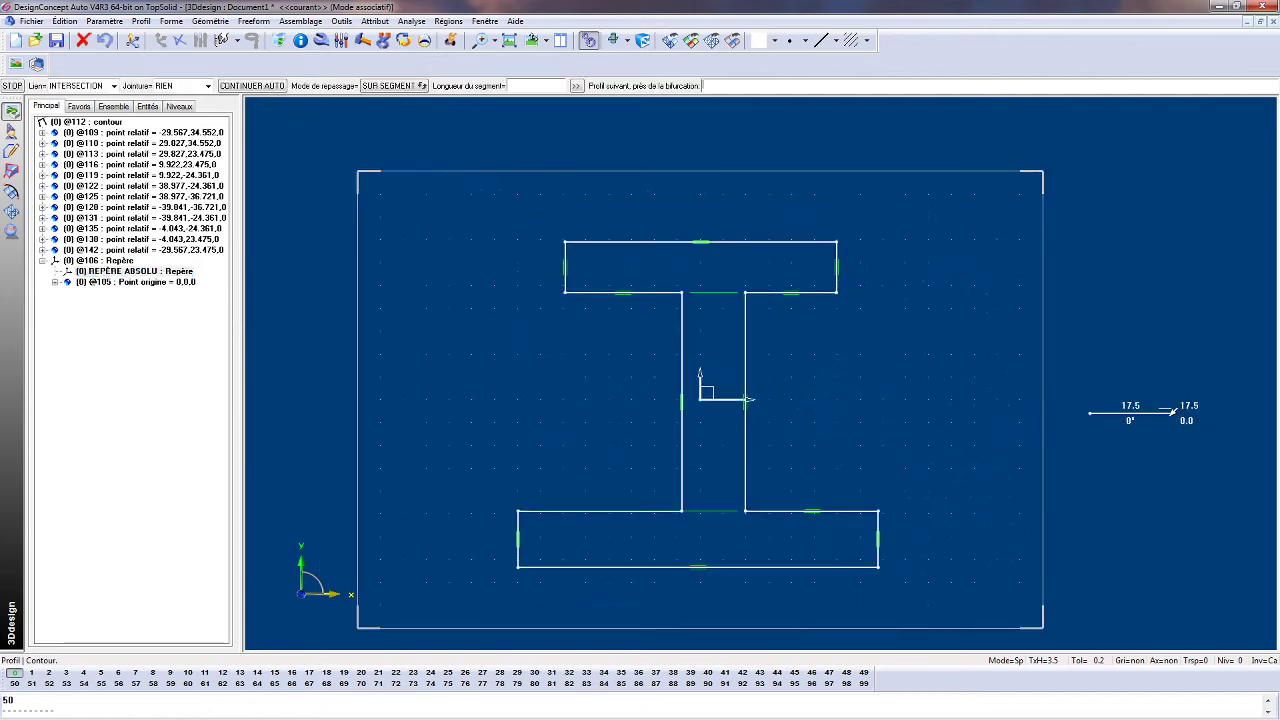
pyautogui.press('Escape')
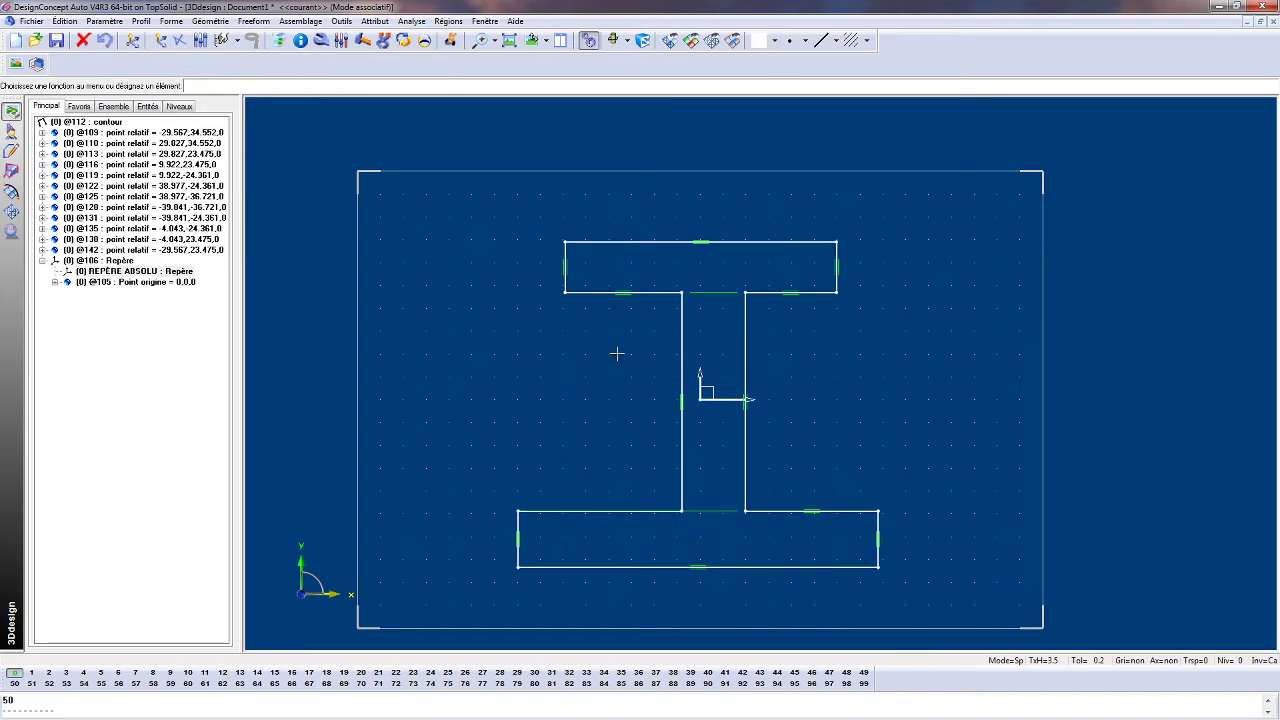
# Start a constraining dimension on the I-shaped contour from the upper-right corner of its top flange.
pyautogui.click(344, 21)
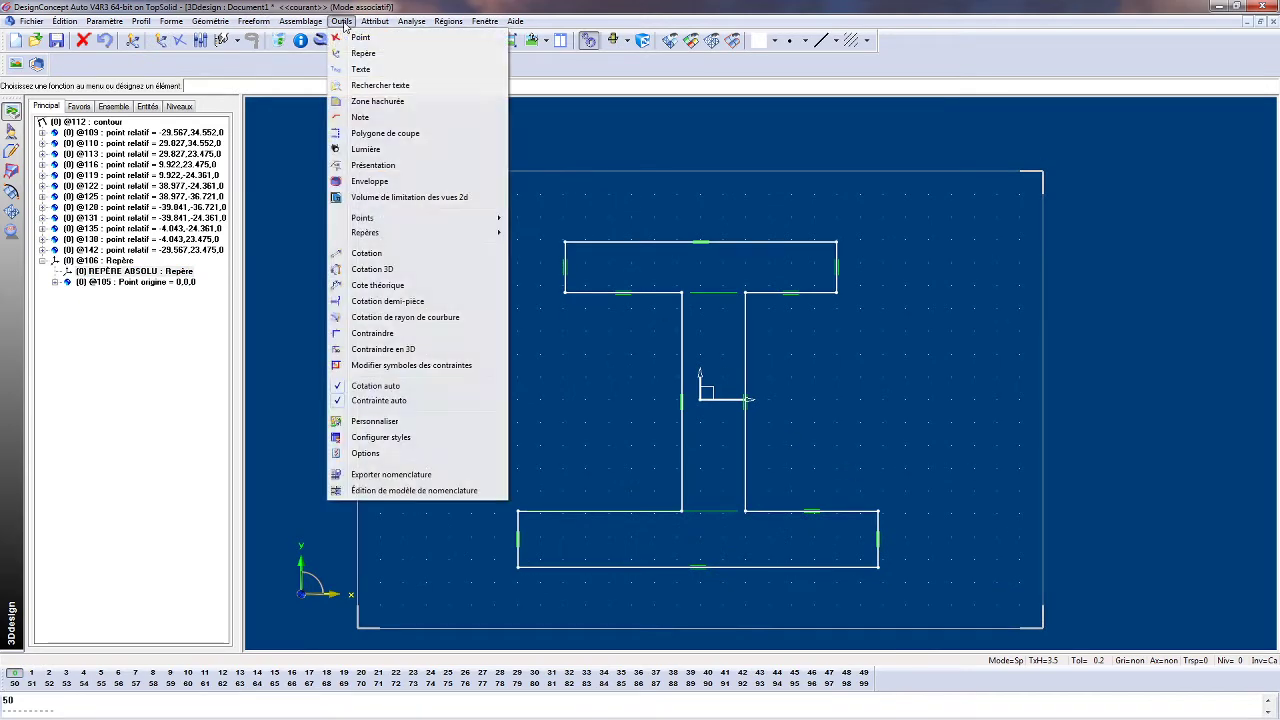
pyautogui.click(368, 253)
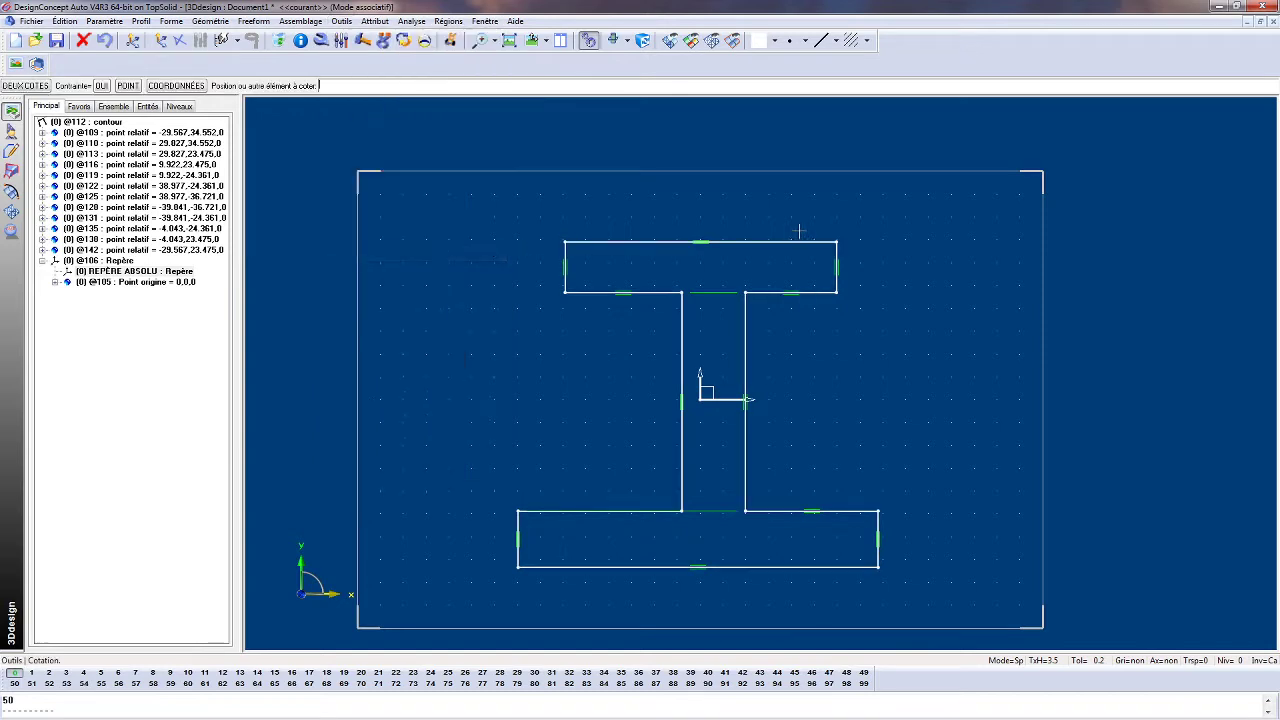
pyautogui.click(837, 242)
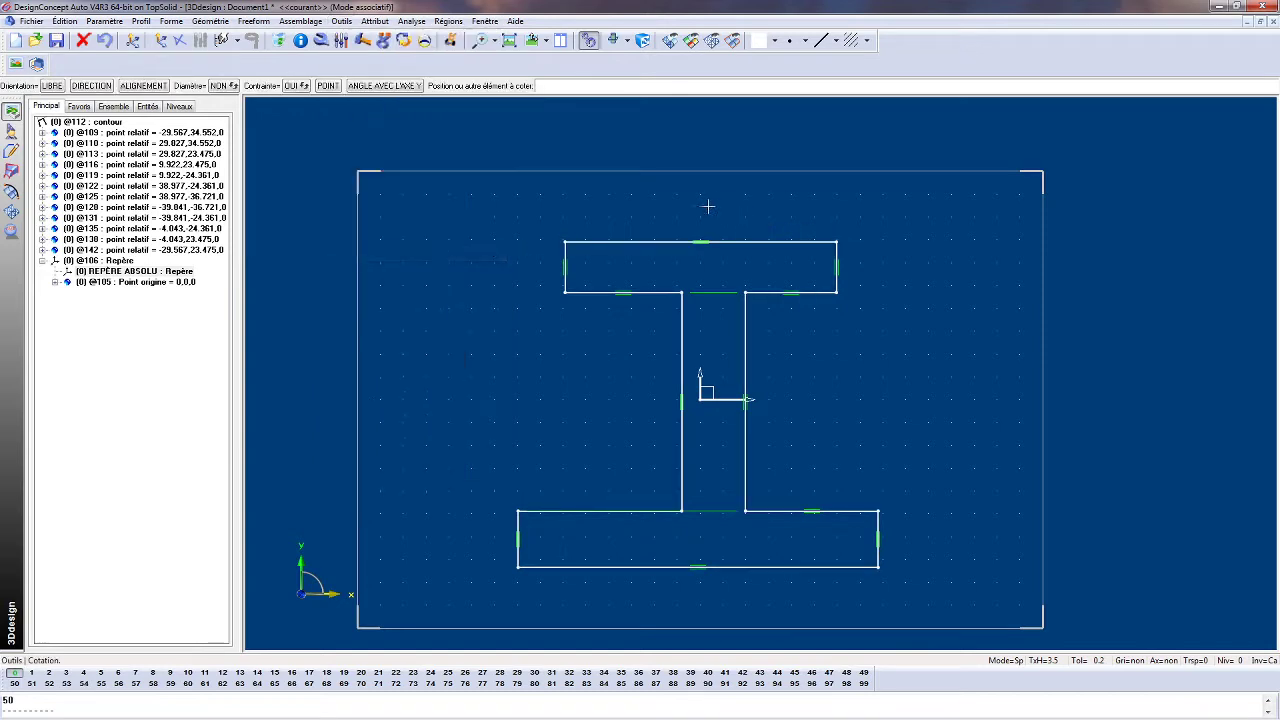